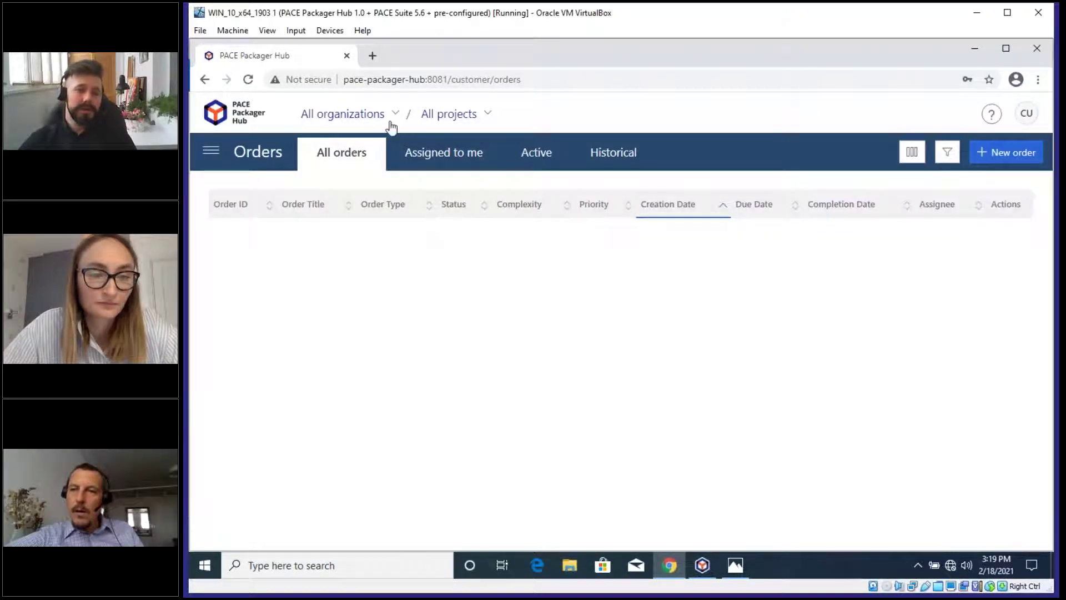
click(457, 114)
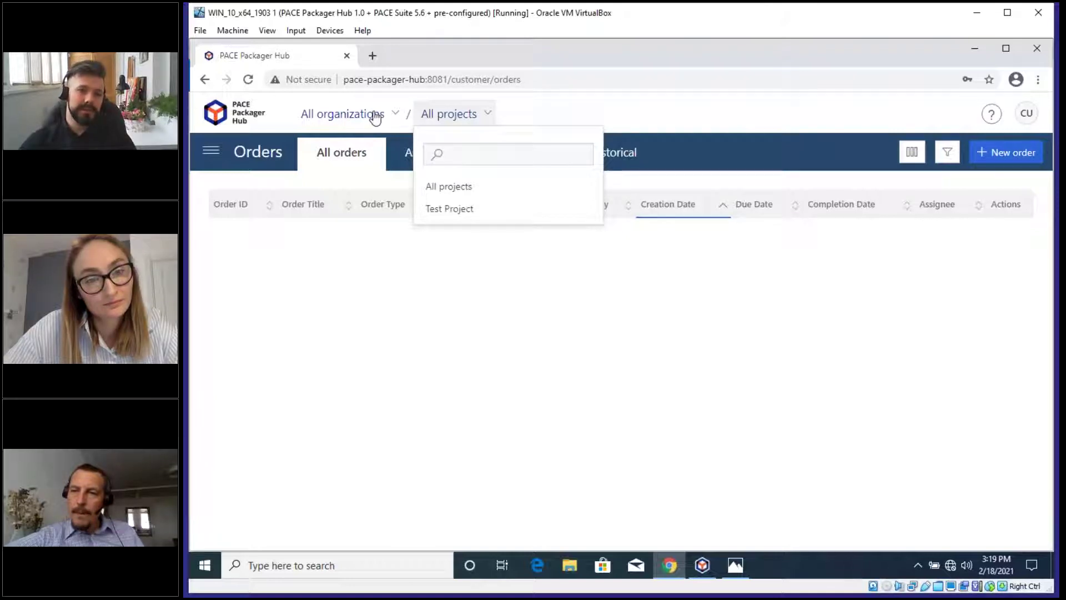
click(319, 115)
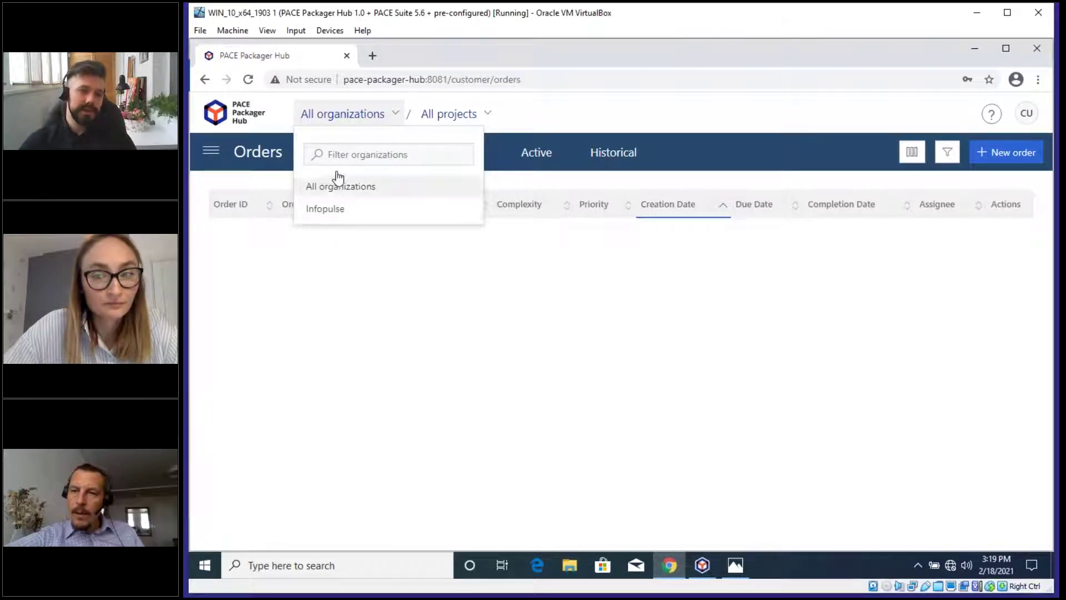
click(443, 114)
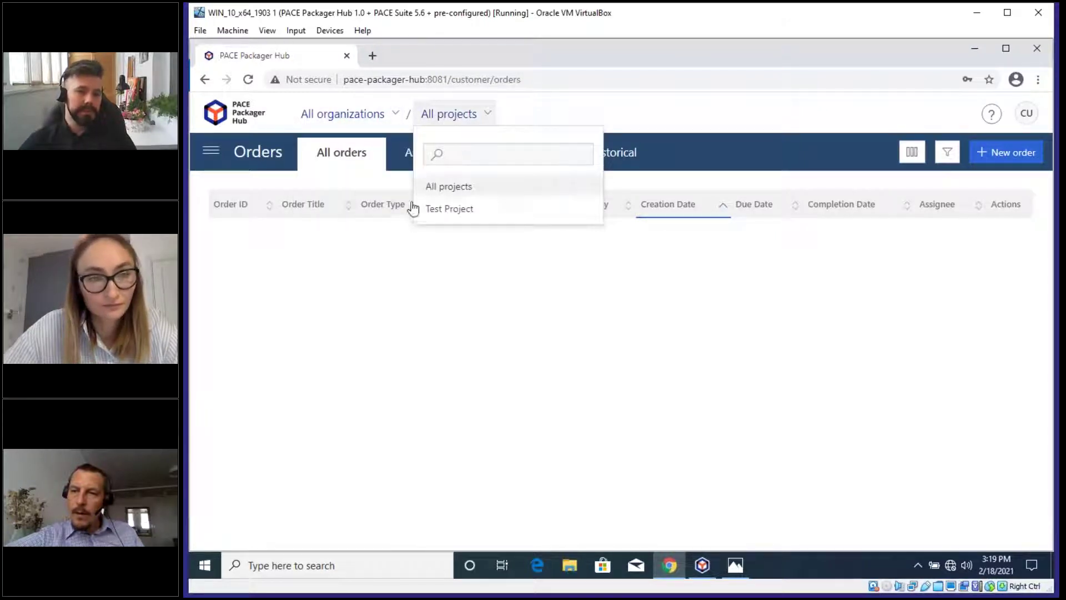
Step: Filter the orders by the Infopulse organization and its Test Project
click(367, 118)
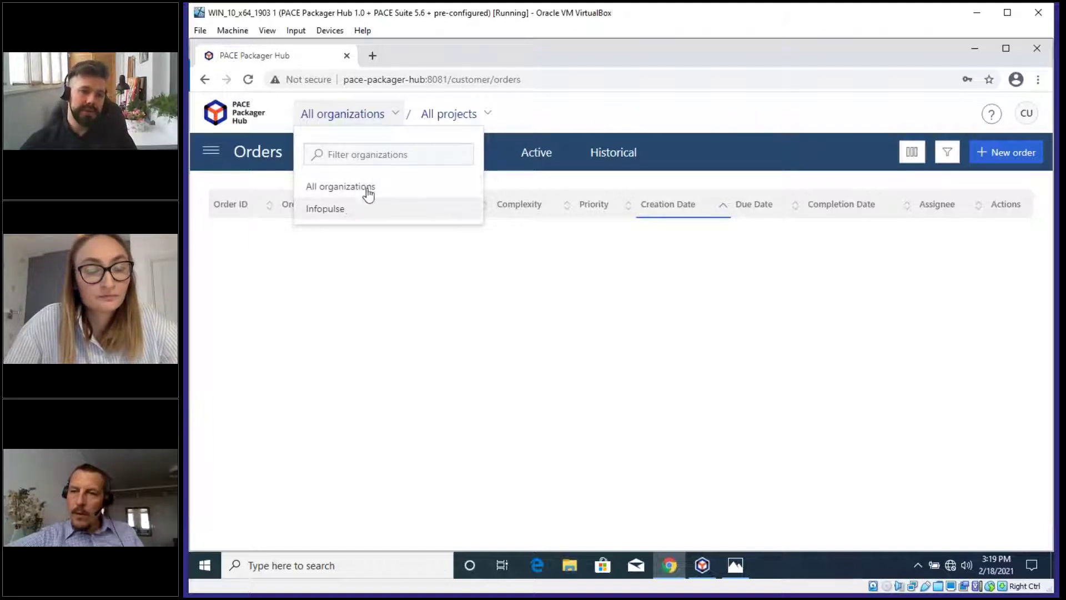
click(379, 209)
click(422, 127)
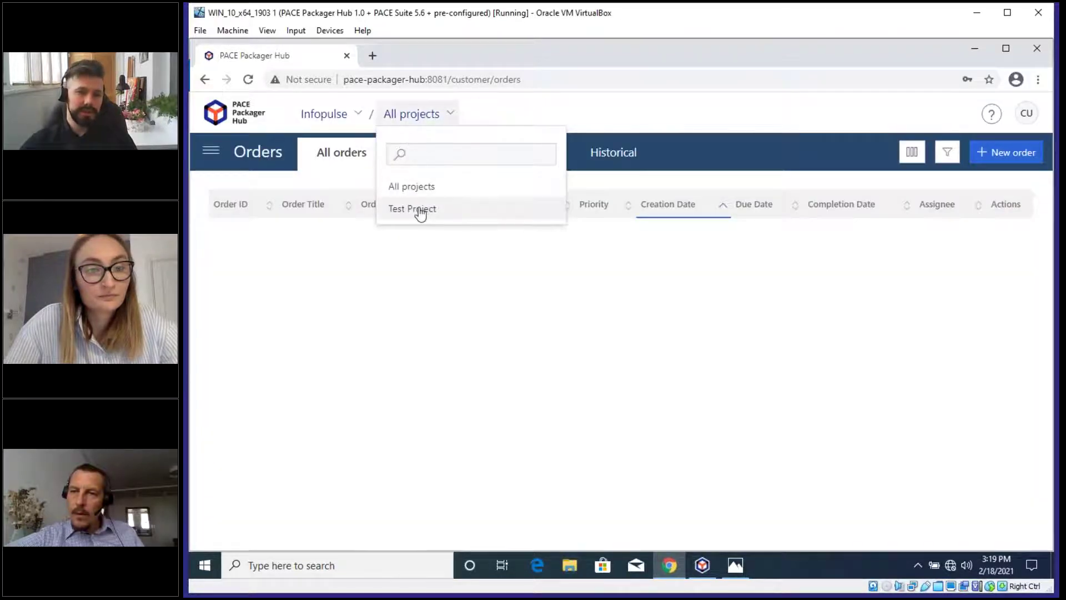
click(416, 209)
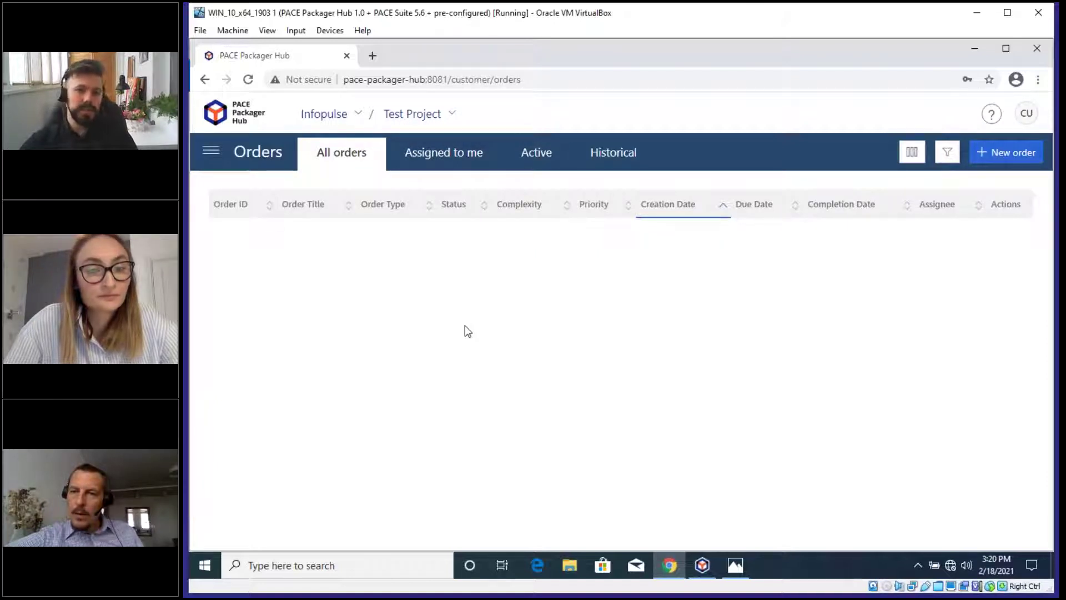
Step: Start a new order in Test Project and choose App Packaging as its order type
click(1012, 153)
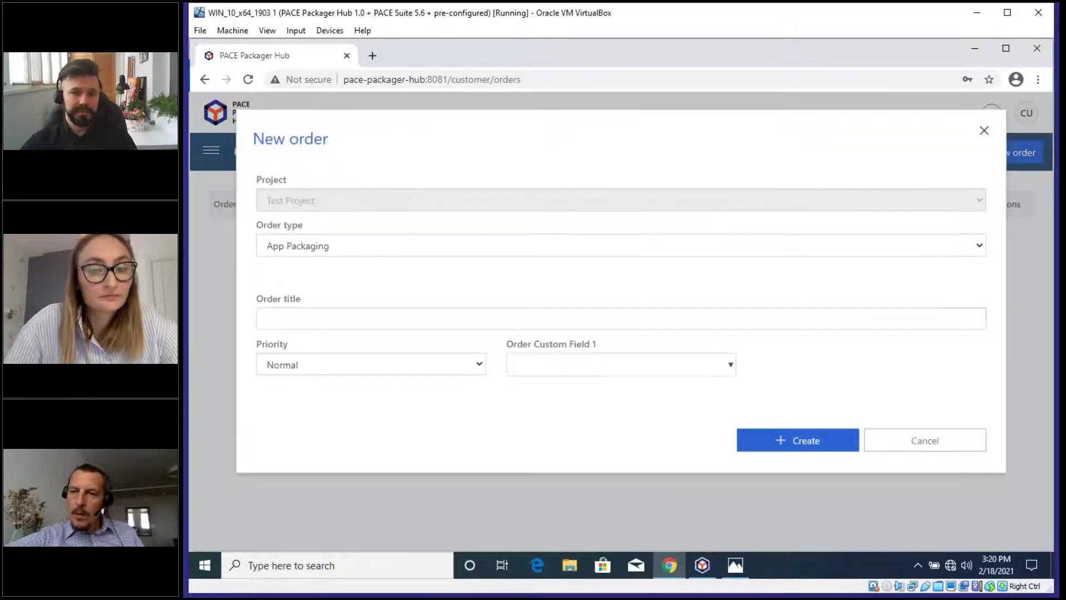
click(855, 249)
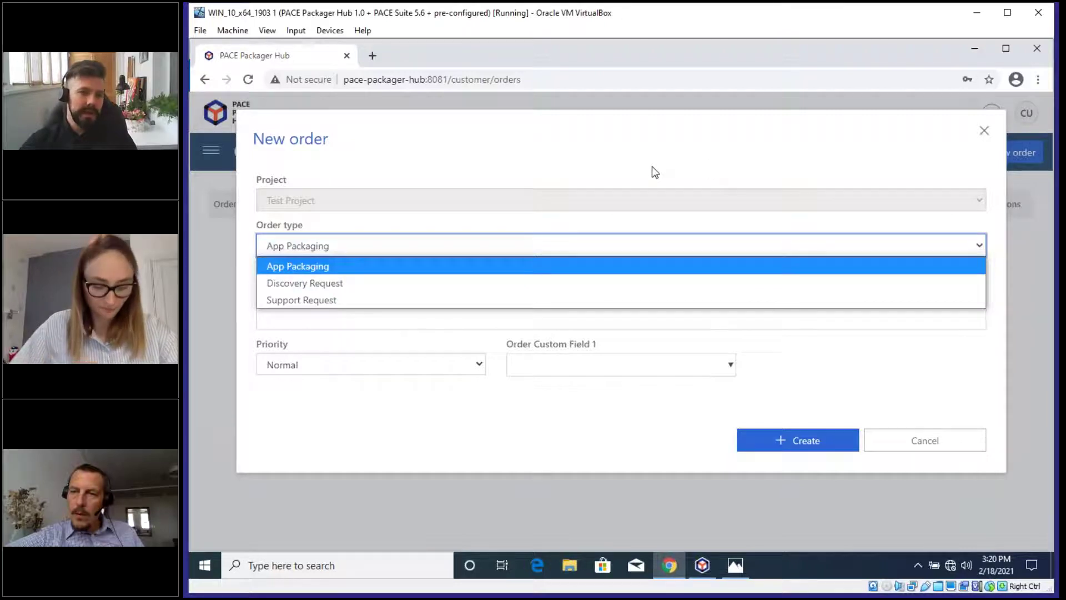
click(393, 239)
click(402, 248)
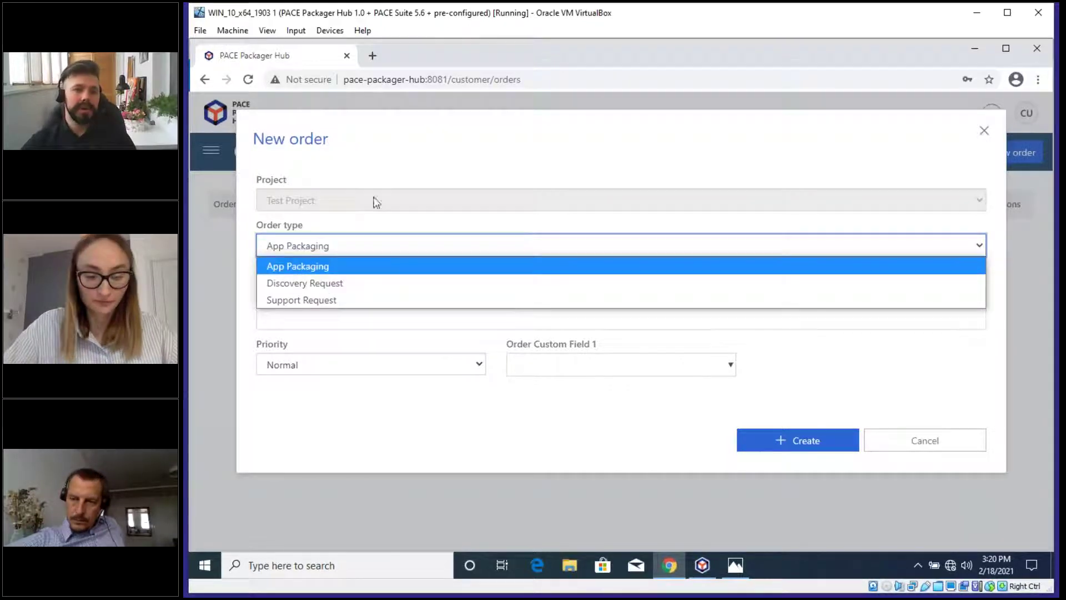
click(359, 222)
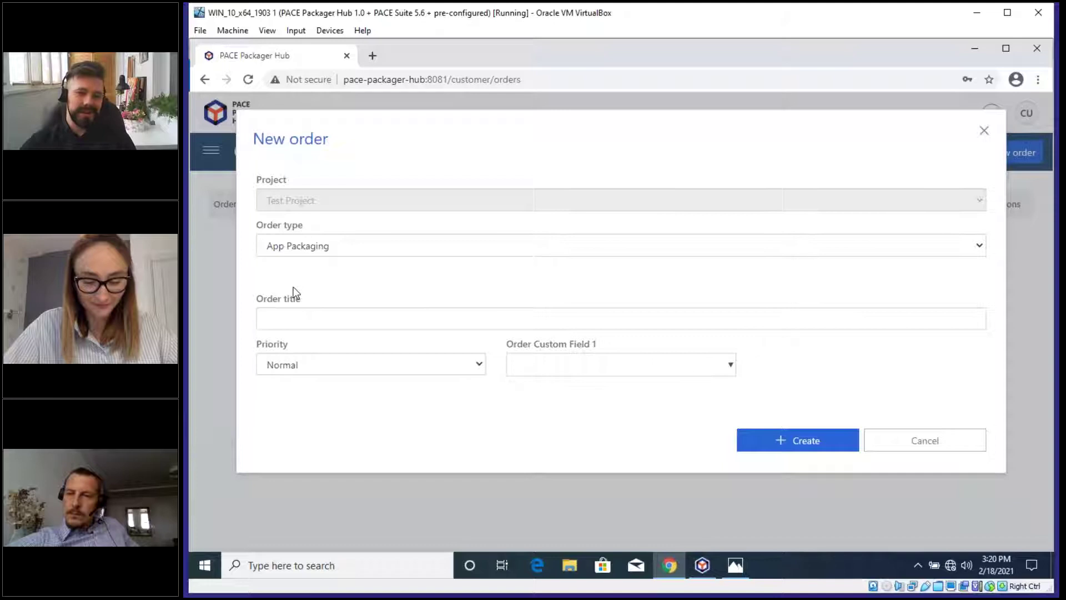
click(322, 245)
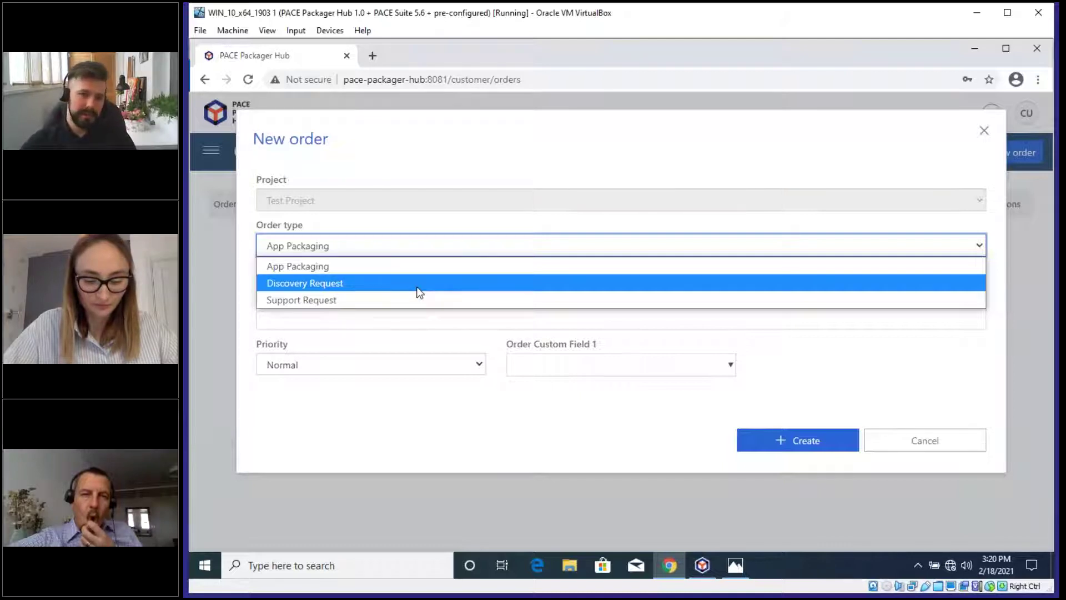
click(433, 199)
click(364, 319)
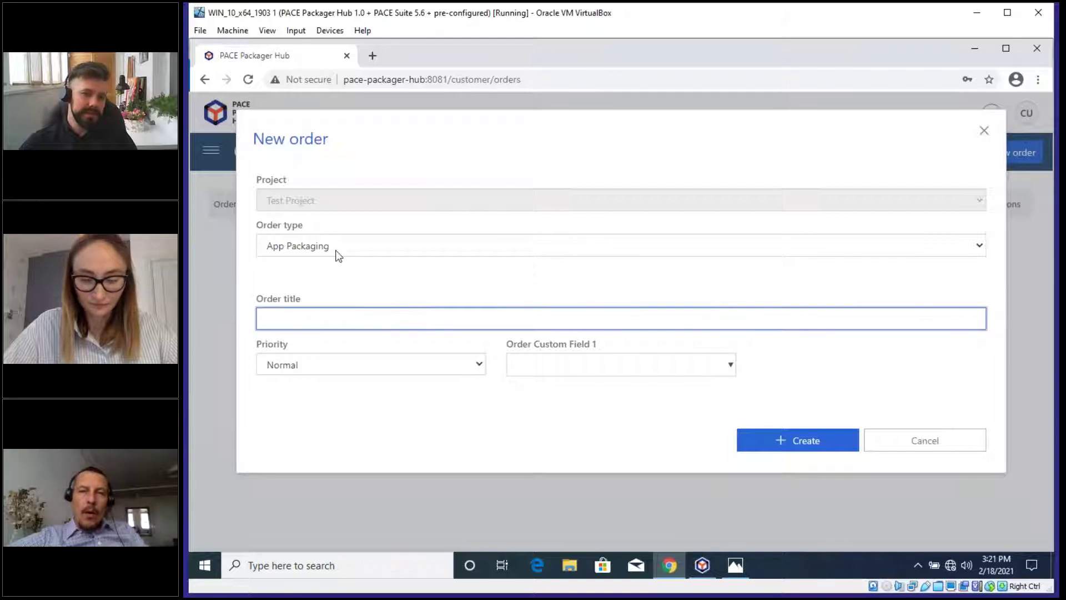
click(354, 248)
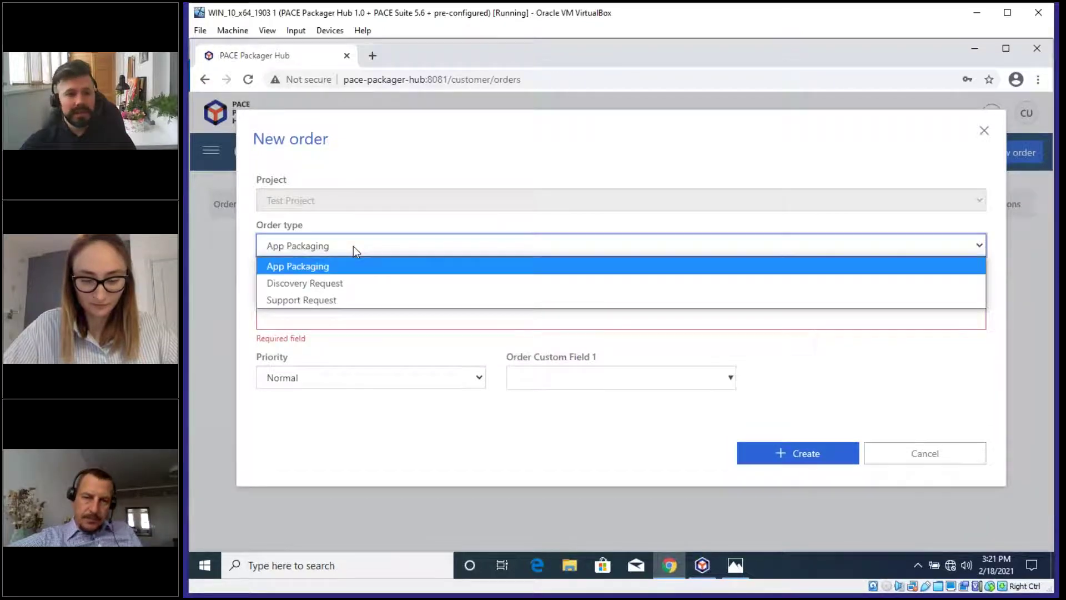
click(331, 268)
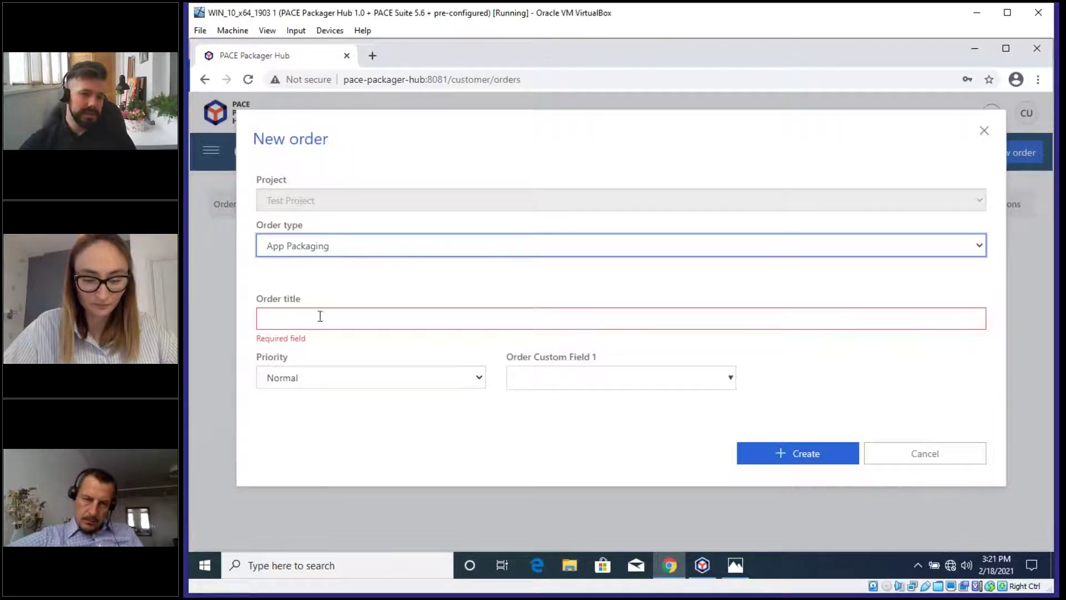
Step: Title the order Test Order 1, set Order Custom Field 1 to Value 1, and create the order
click(484, 313)
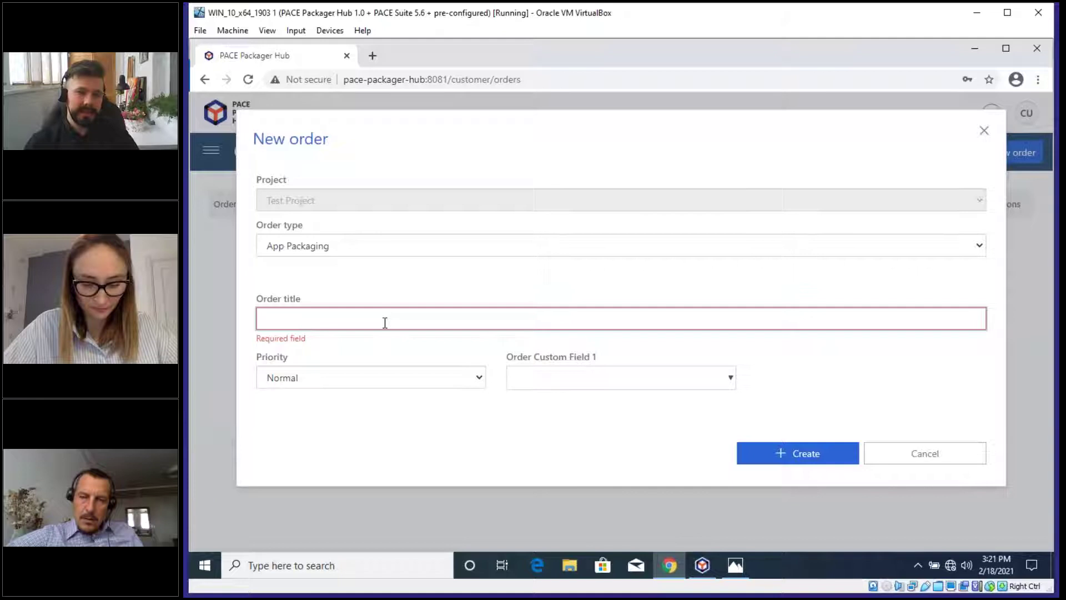
text(Test Order 1)
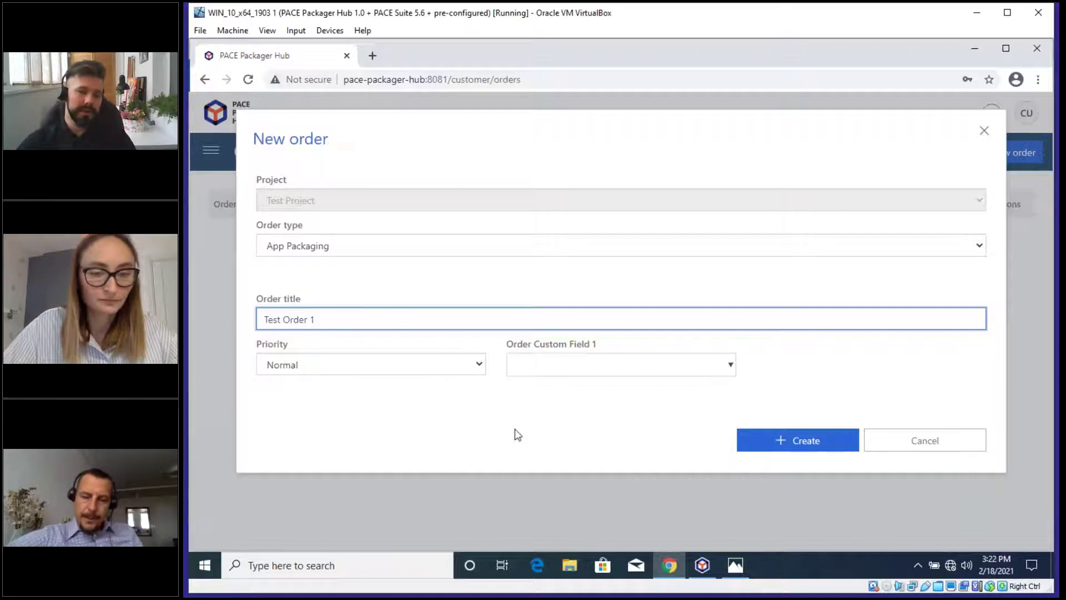
click(478, 366)
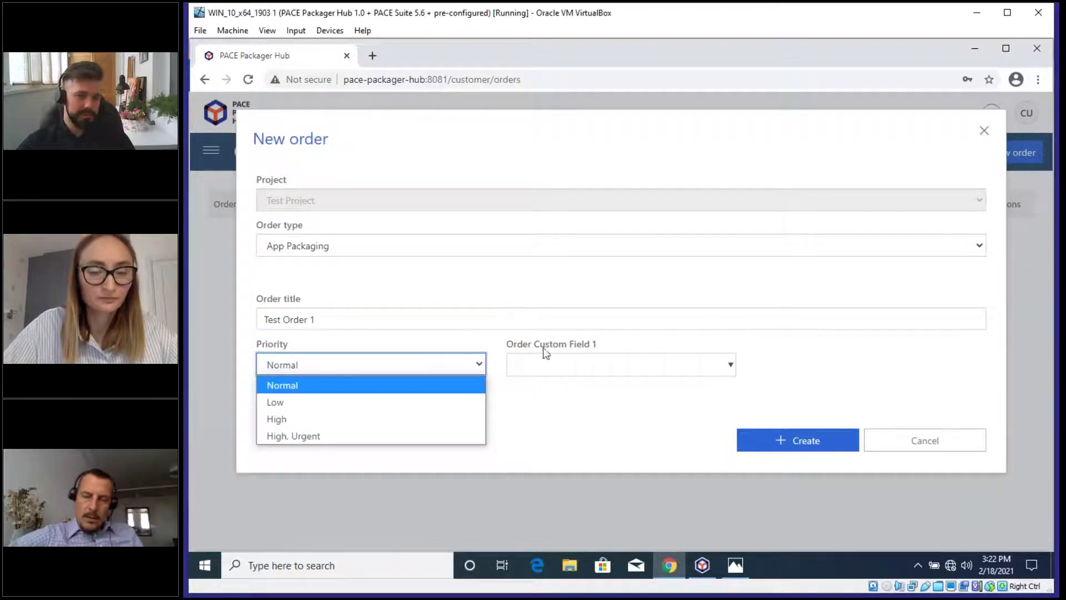
click(608, 371)
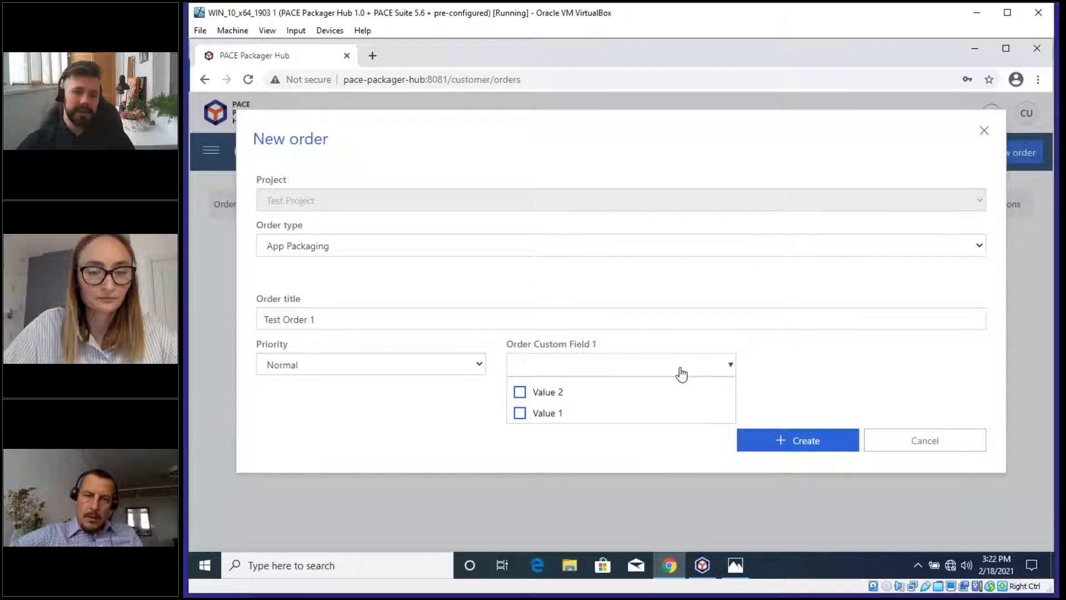
click(520, 415)
click(616, 366)
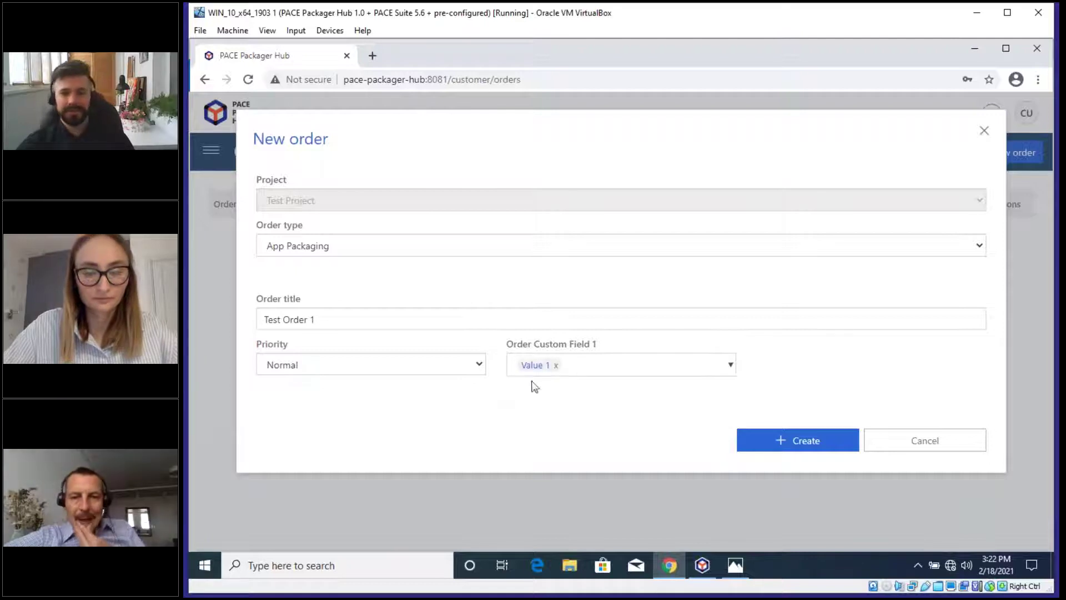
click(806, 453)
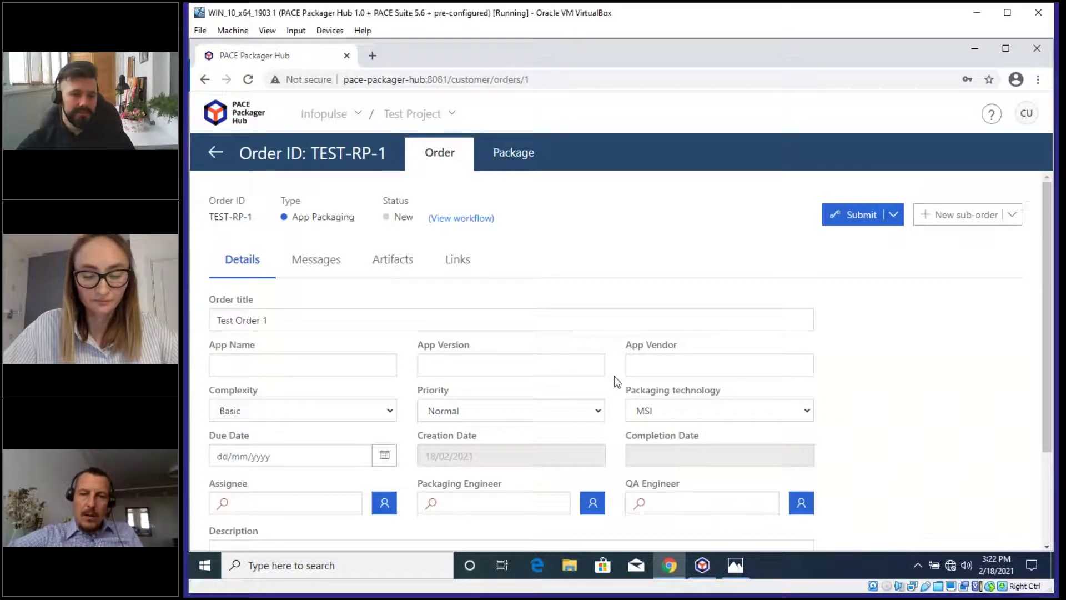
Step: Fill in the order details with app name App A, app version 1.0.0 and app vendor Vendor A
scroll(614, 375, down, 1)
scroll(614, 375, up, 1)
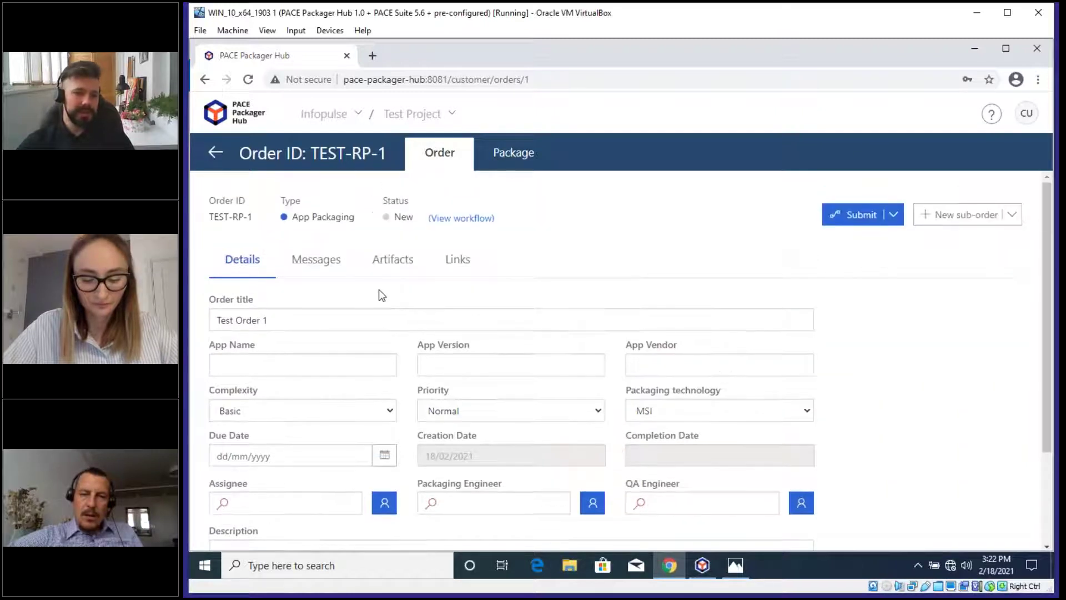
click(249, 362)
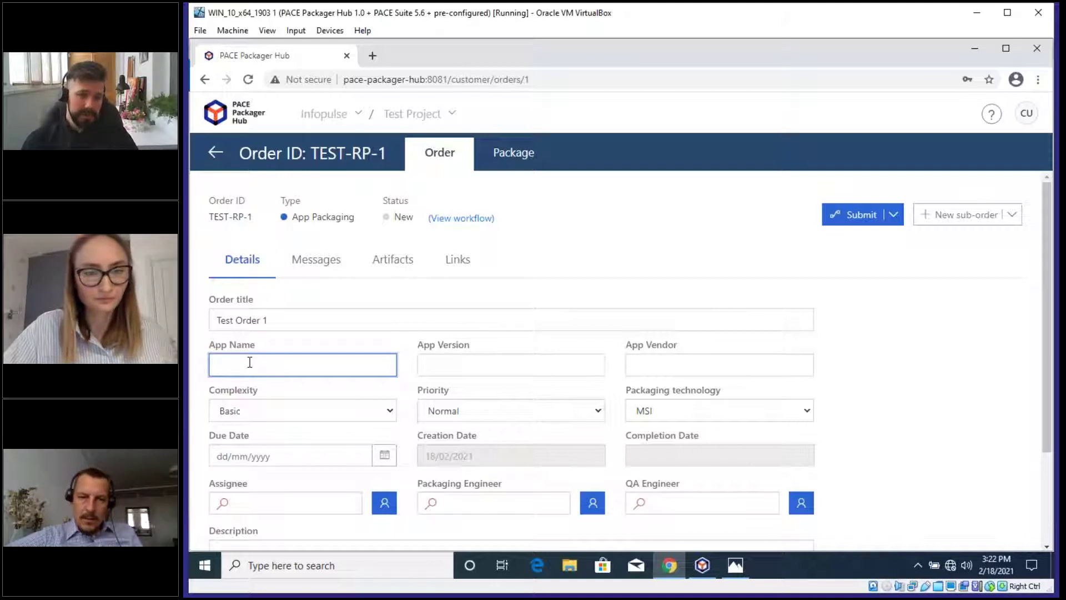
text(App A)
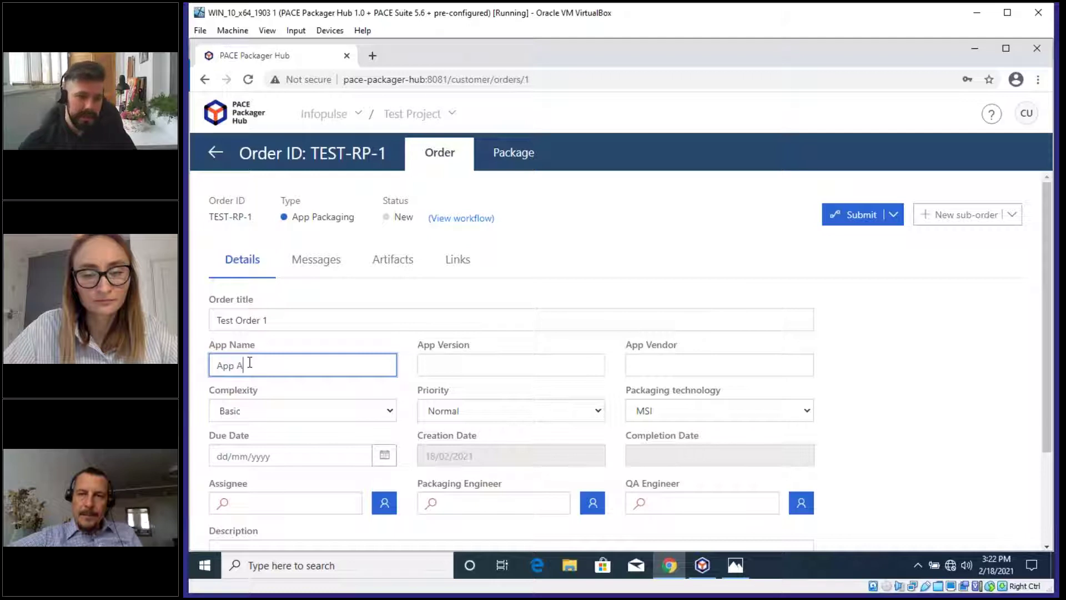
key(Tab)
text(1.0)
key(Tab)
text(Ve)
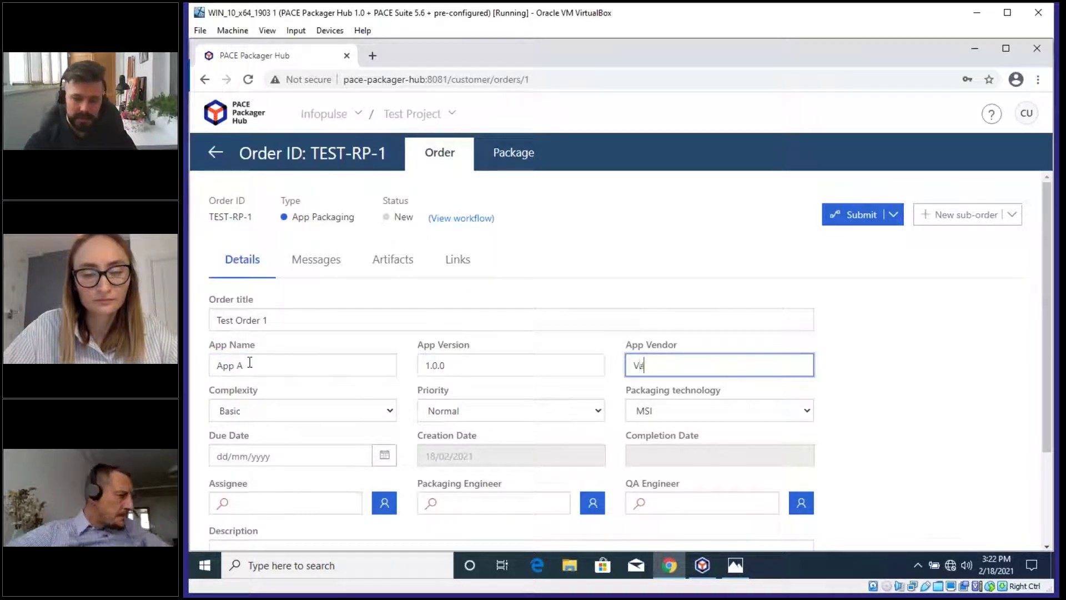
text(ndor A)
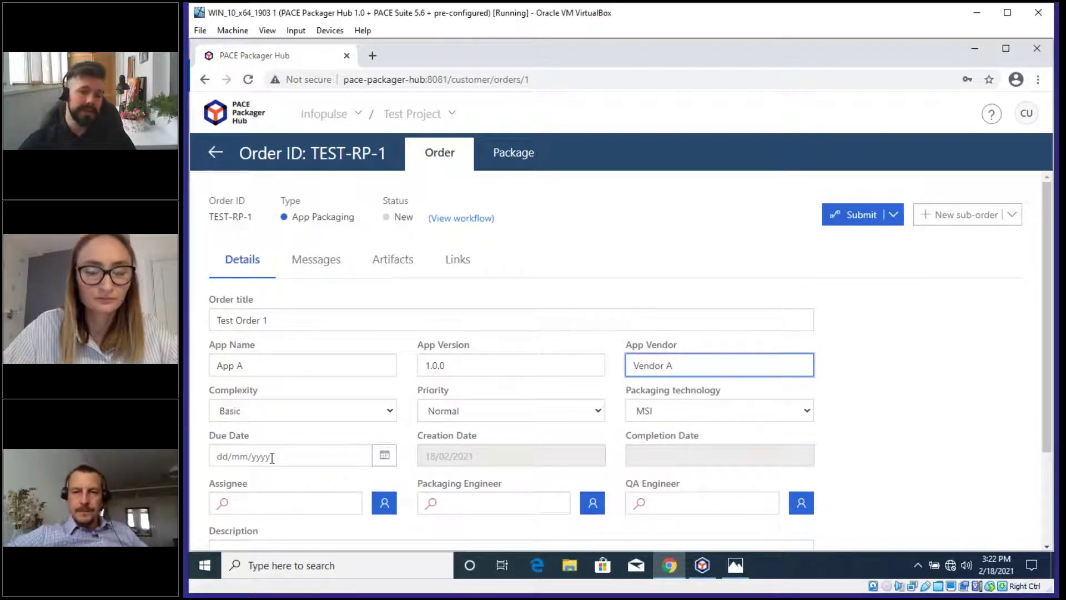
Step: Examine the due date calendar and the order's remaining fields, such as assignee, engineers, description and custom field
click(384, 455)
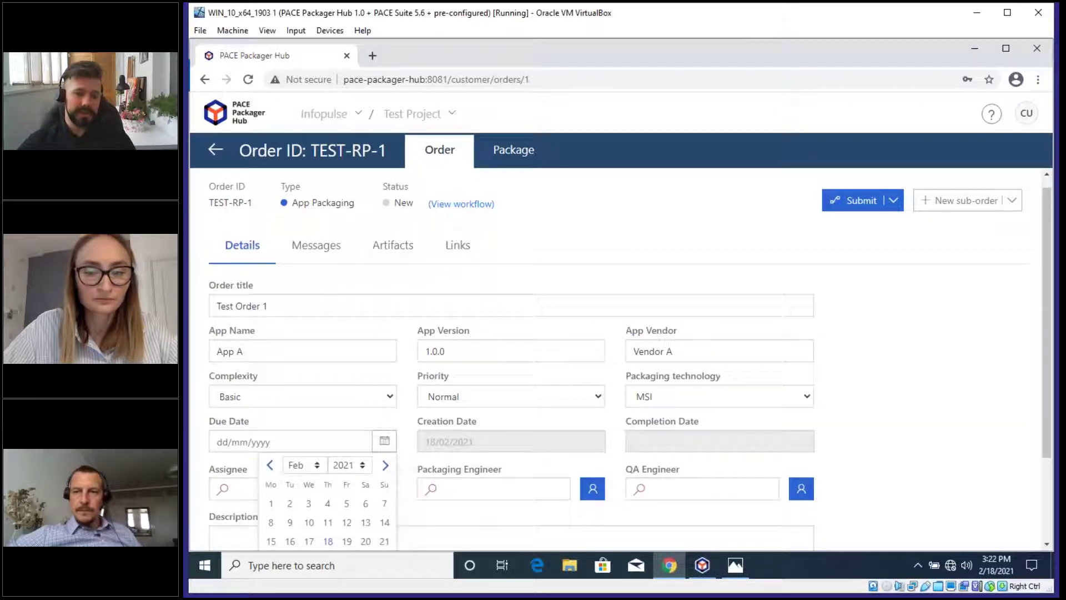
scroll(506, 466, down, 2)
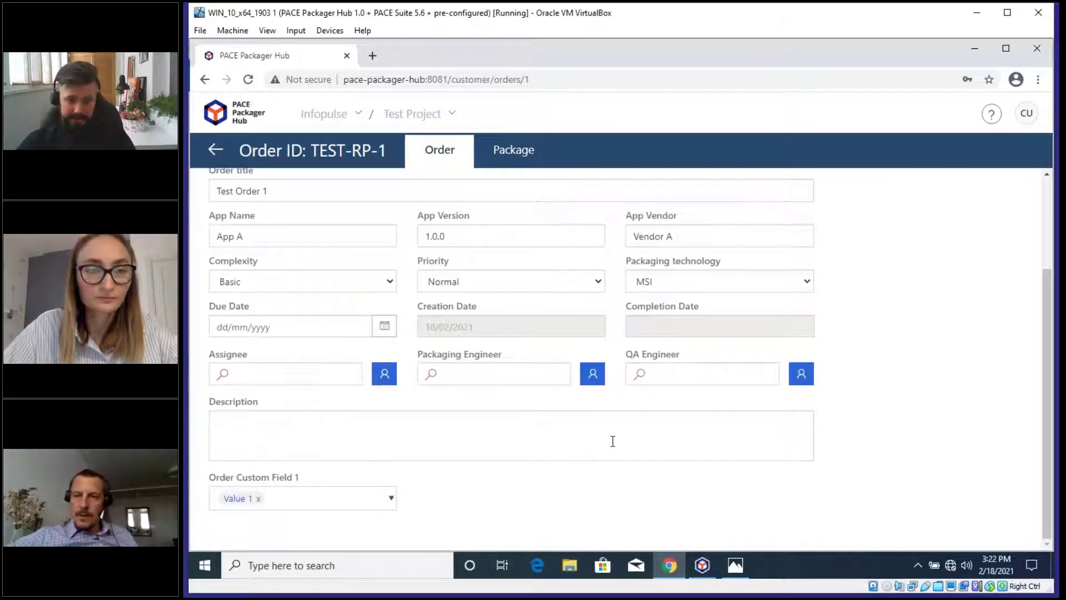
scroll(482, 453, up, 1)
scroll(482, 453, up, 2)
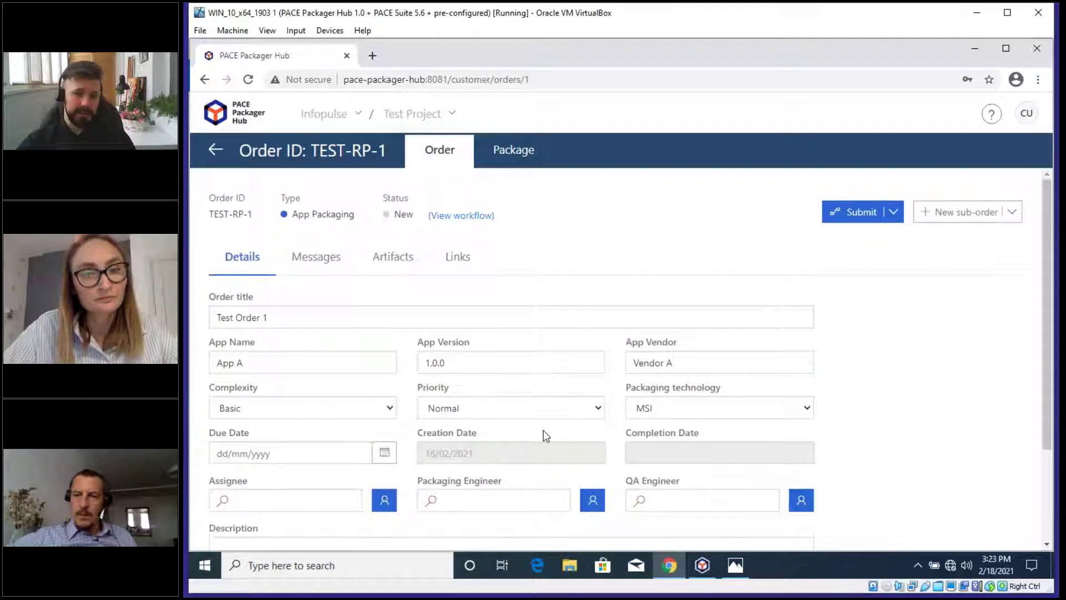
scroll(465, 400, down, 1)
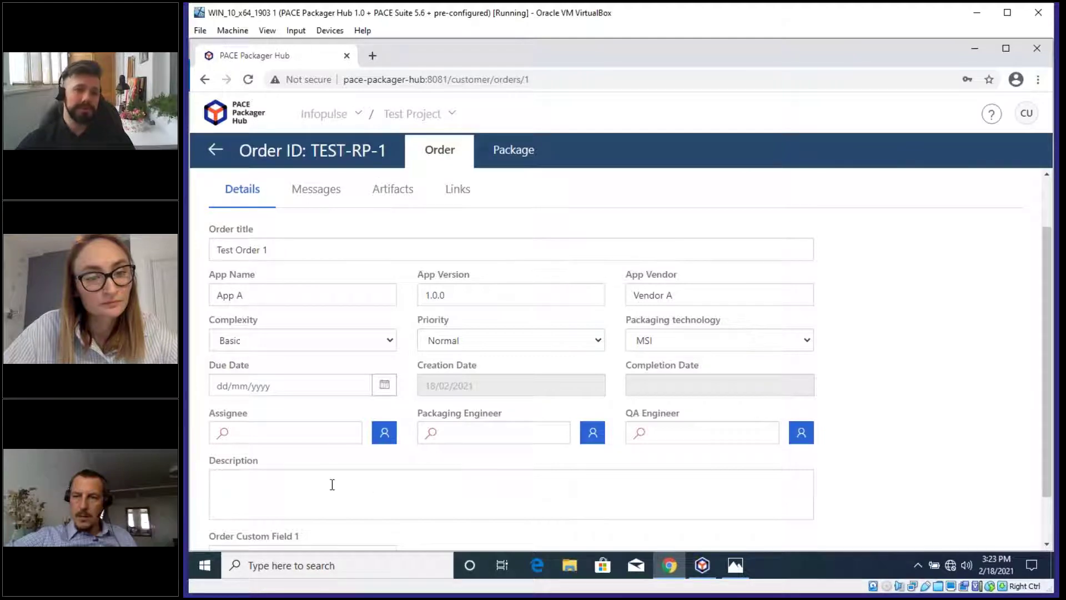
scroll(389, 188, up, 1)
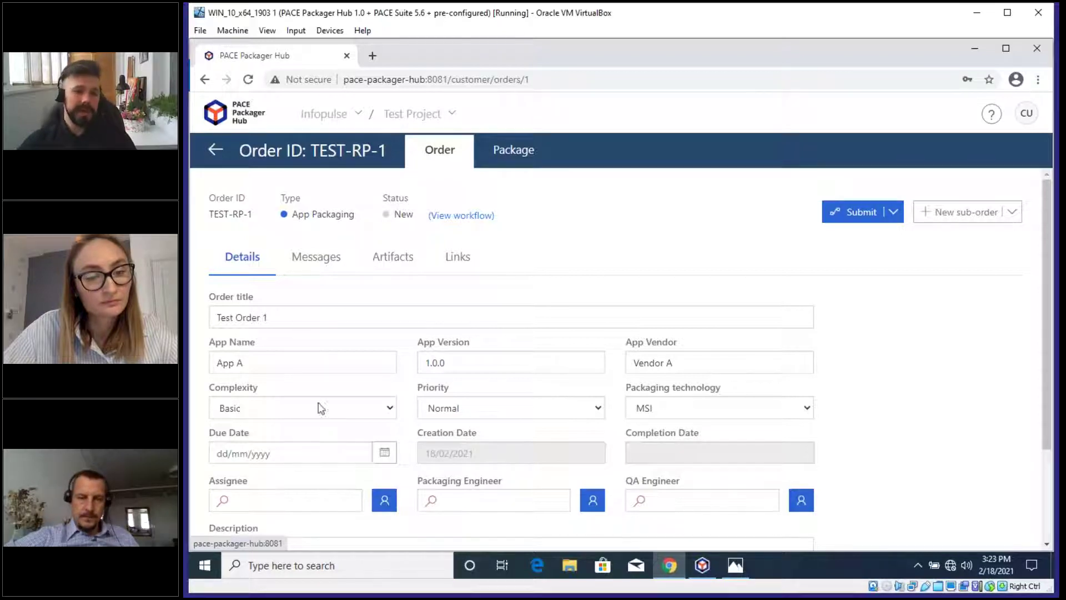
Step: Switch to Photos and advance the App Packaging business process slides to Slide3.PNG
click(723, 573)
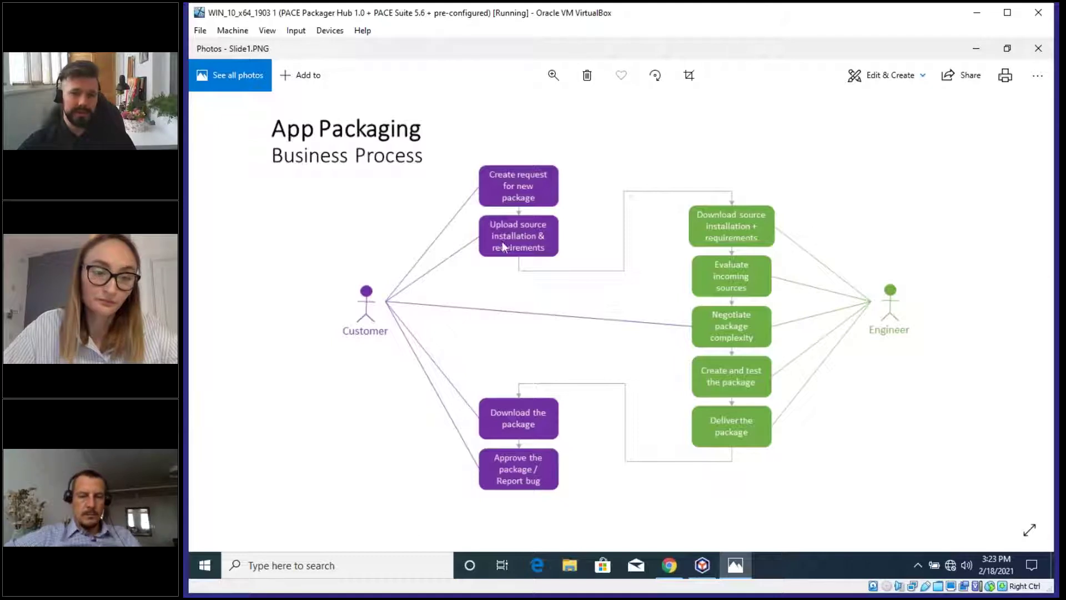
key(Right)
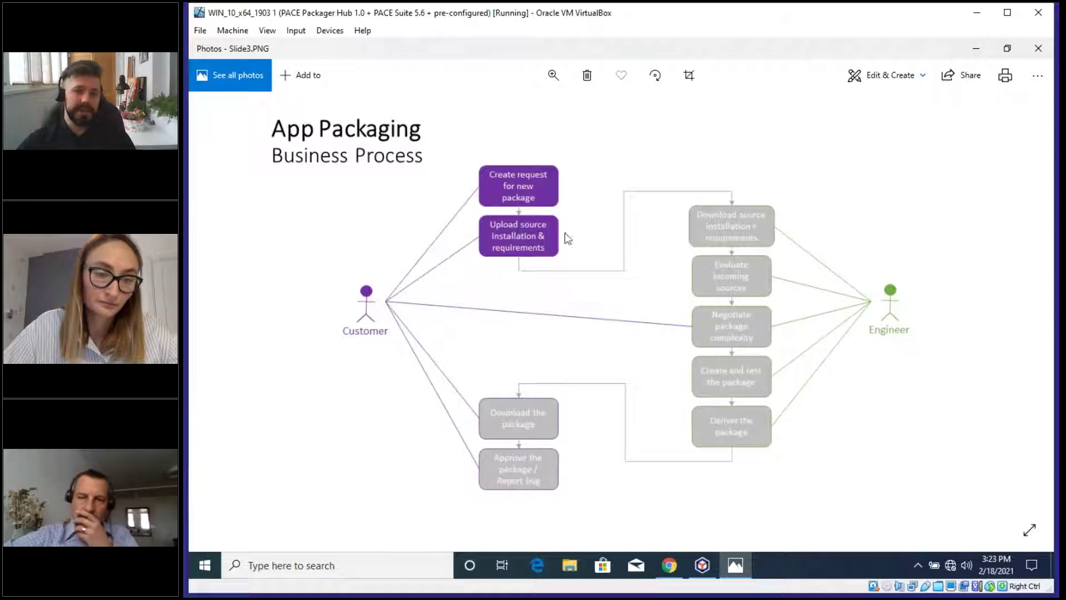
Step: Switch to the order in Chrome and choose Firefox Setup 71.0.exe from the MozillaFirefox demo sources in Downloads as an artifact to upload
click(672, 567)
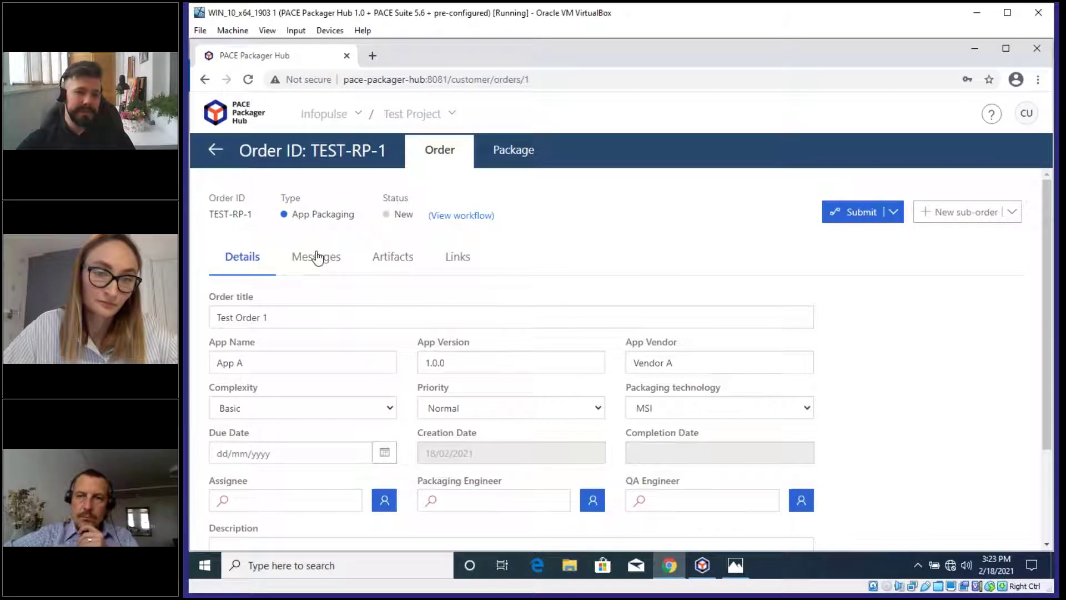
click(387, 267)
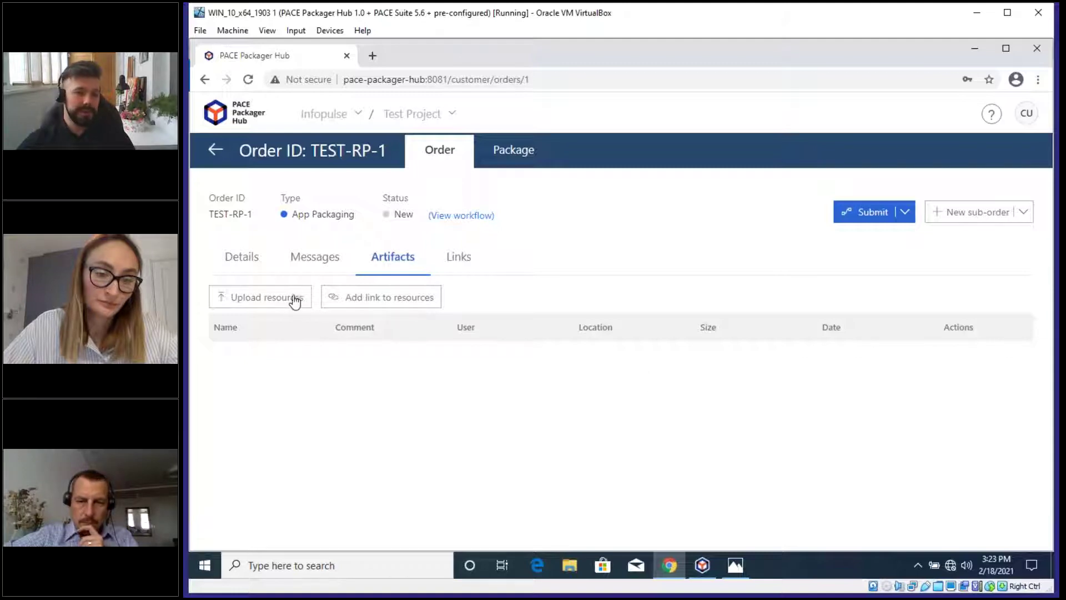
click(274, 300)
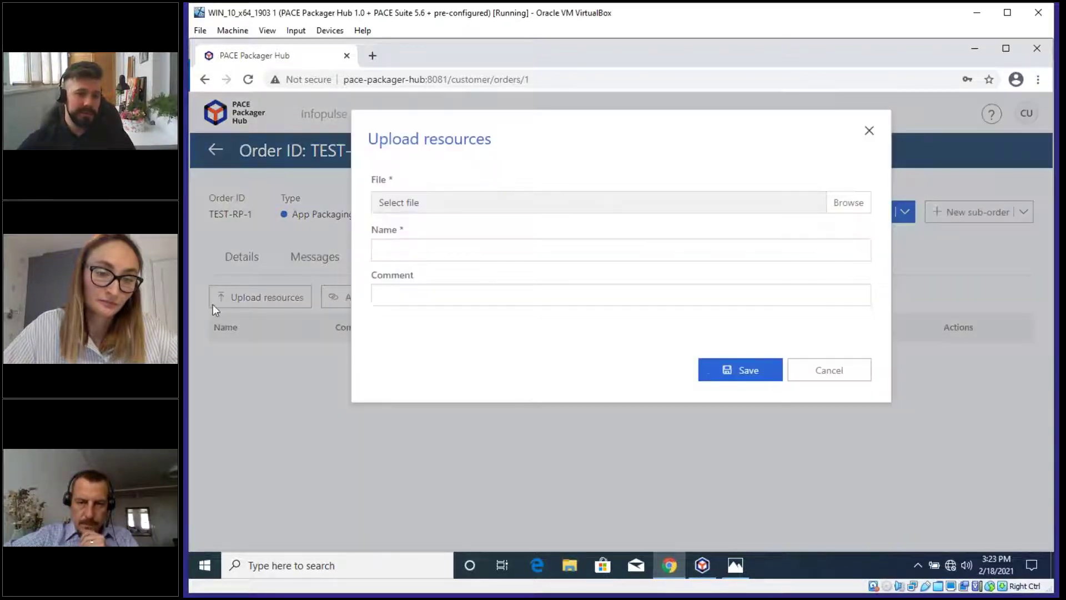
click(795, 206)
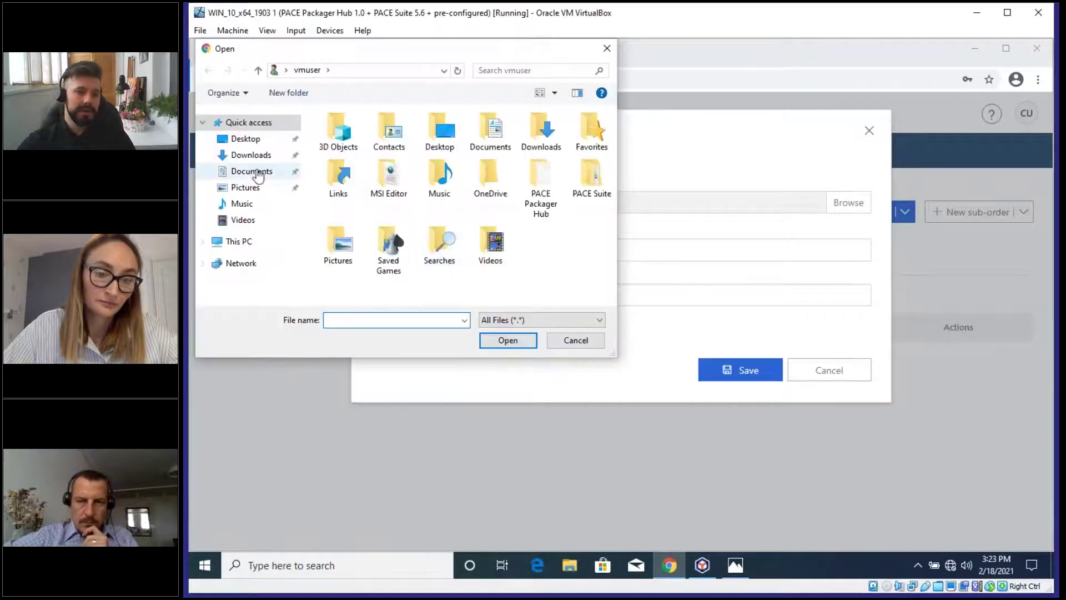
click(255, 157)
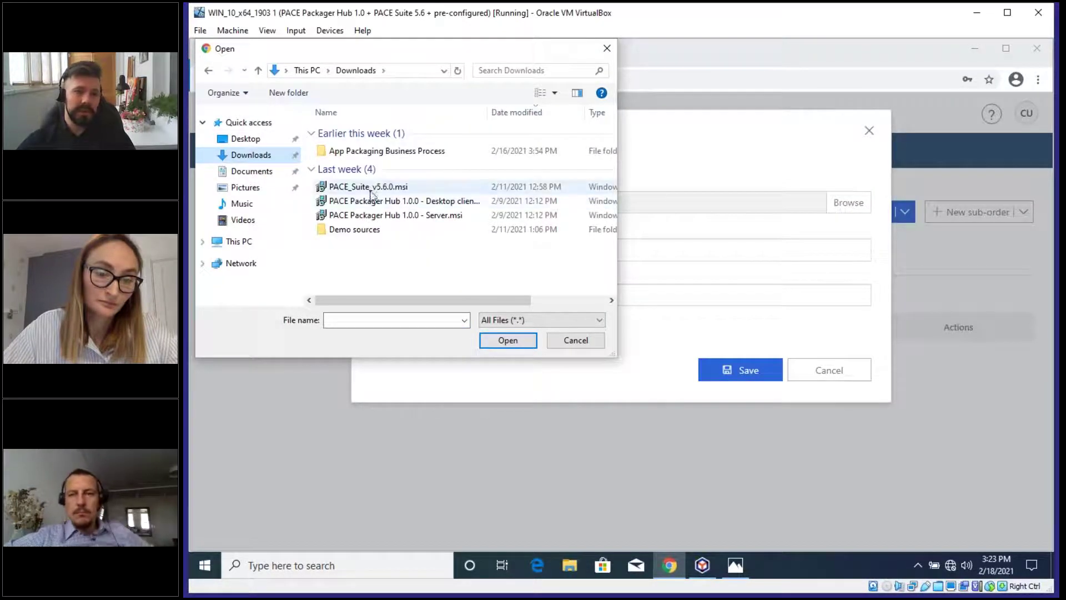
double_click(350, 230)
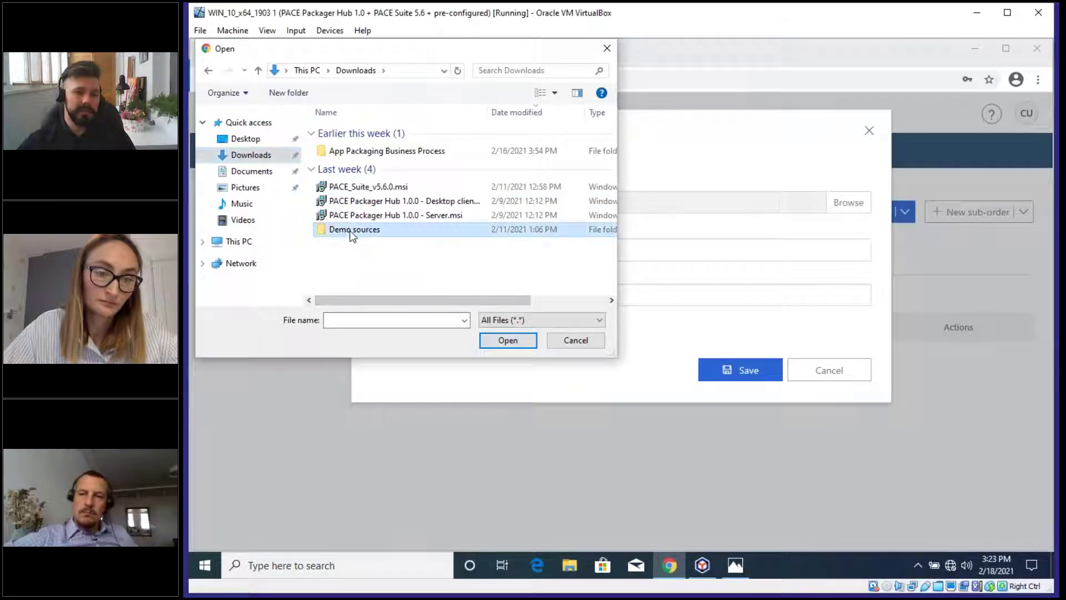
double_click(349, 148)
click(366, 161)
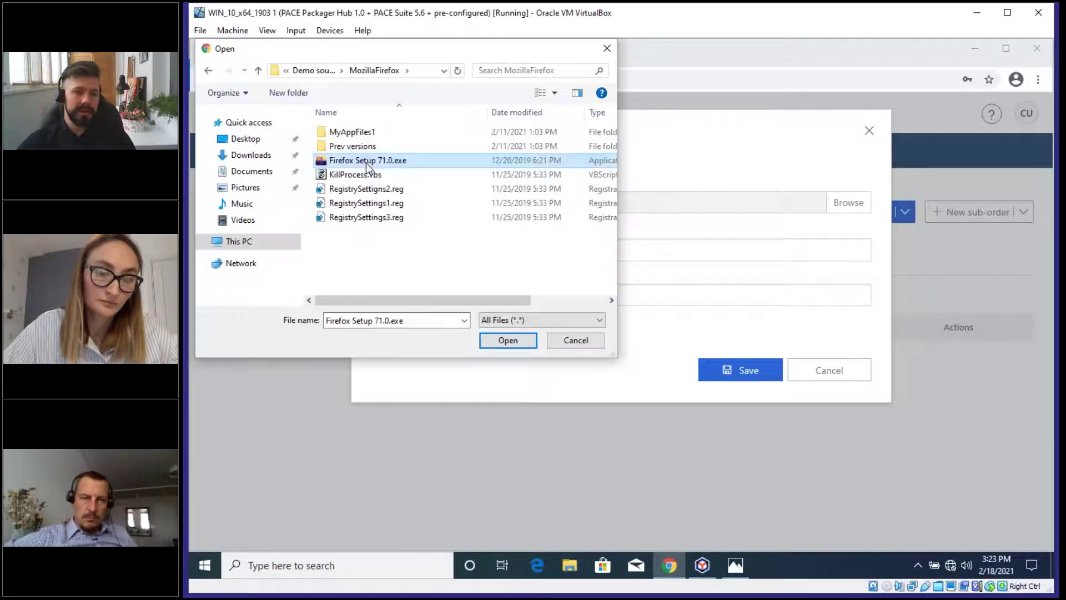
click(508, 340)
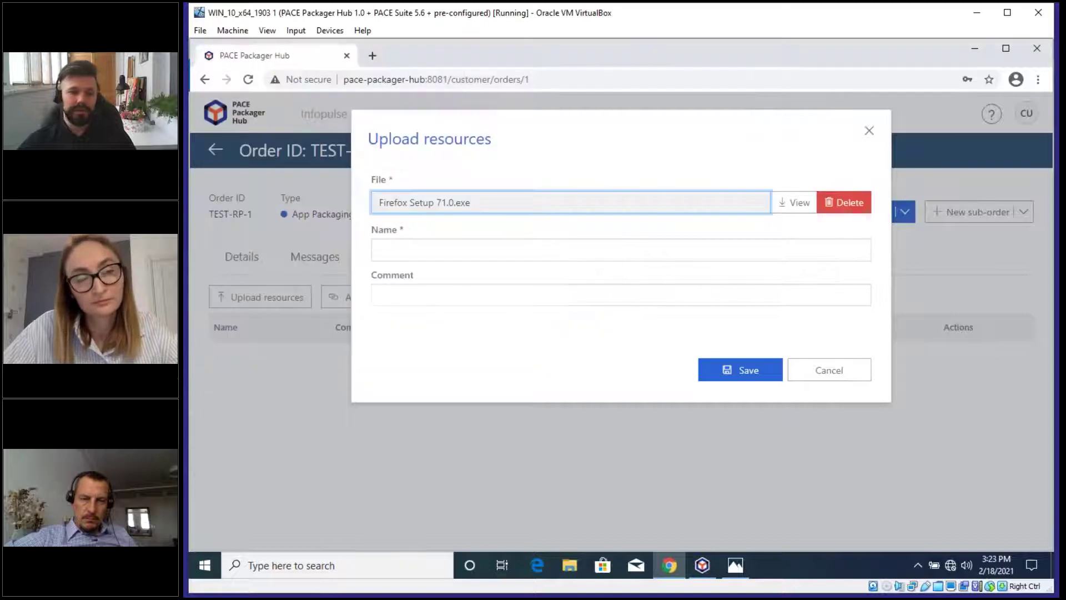
Step: Name the uploaded resource source installation, leave its comment empty, and save it to the order's artifacts
click(640, 245)
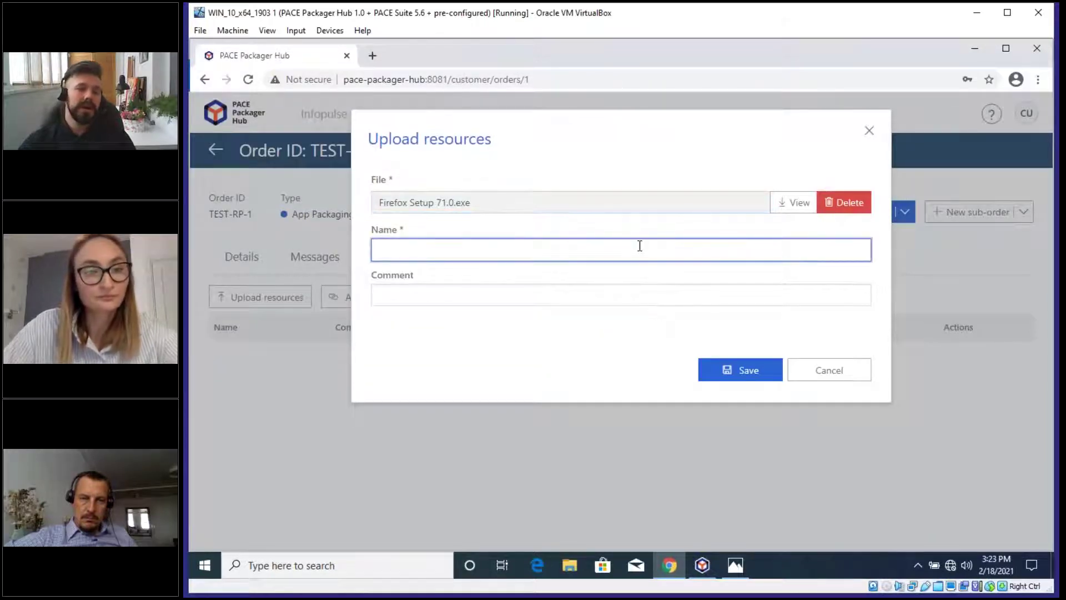
text(source installation)
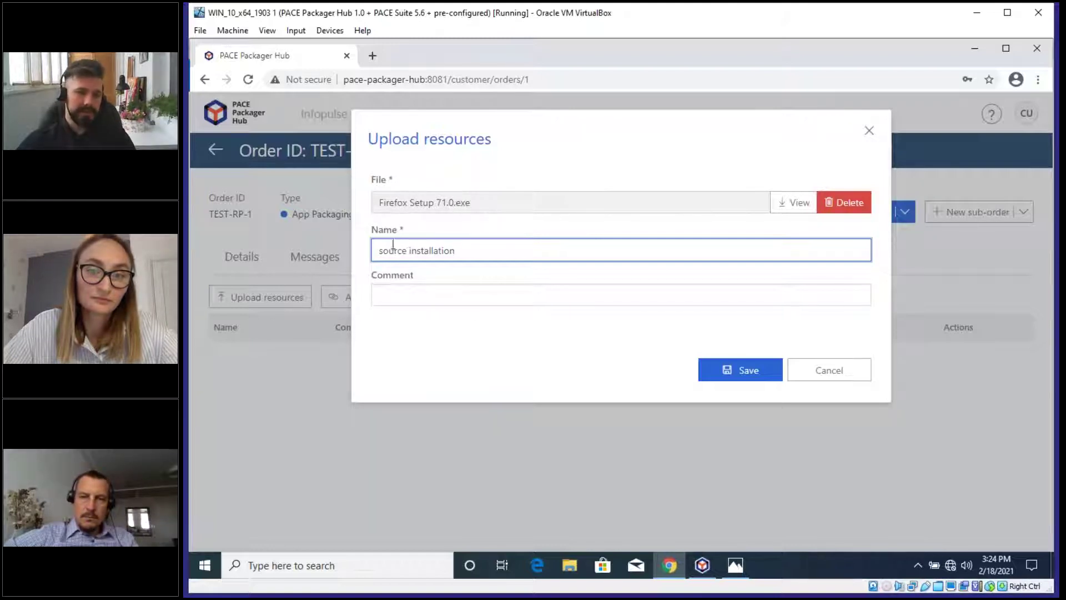
drag(465, 251, 391, 206)
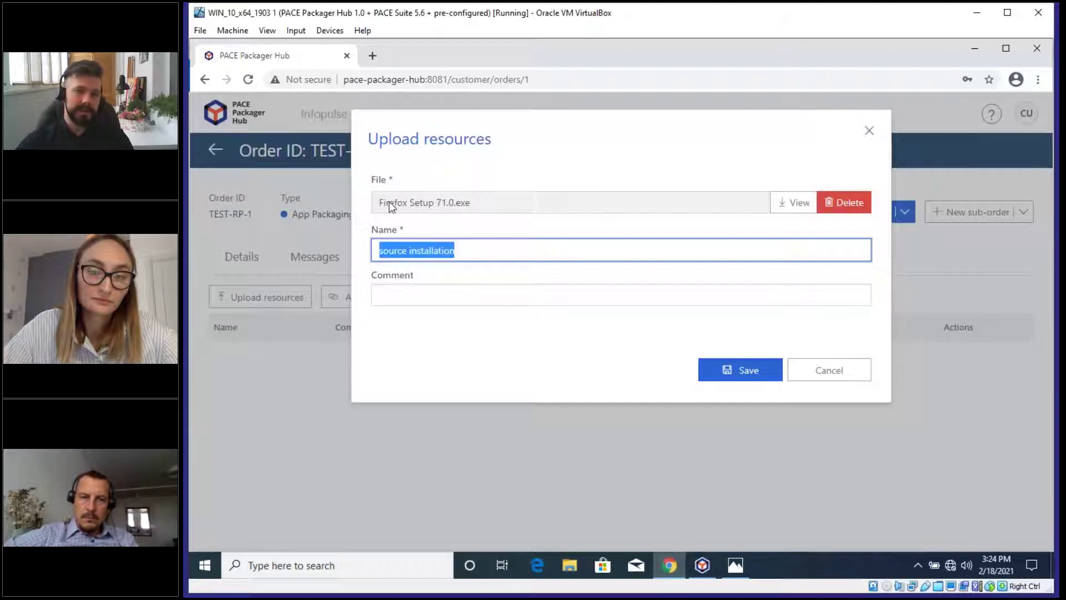
click(430, 256)
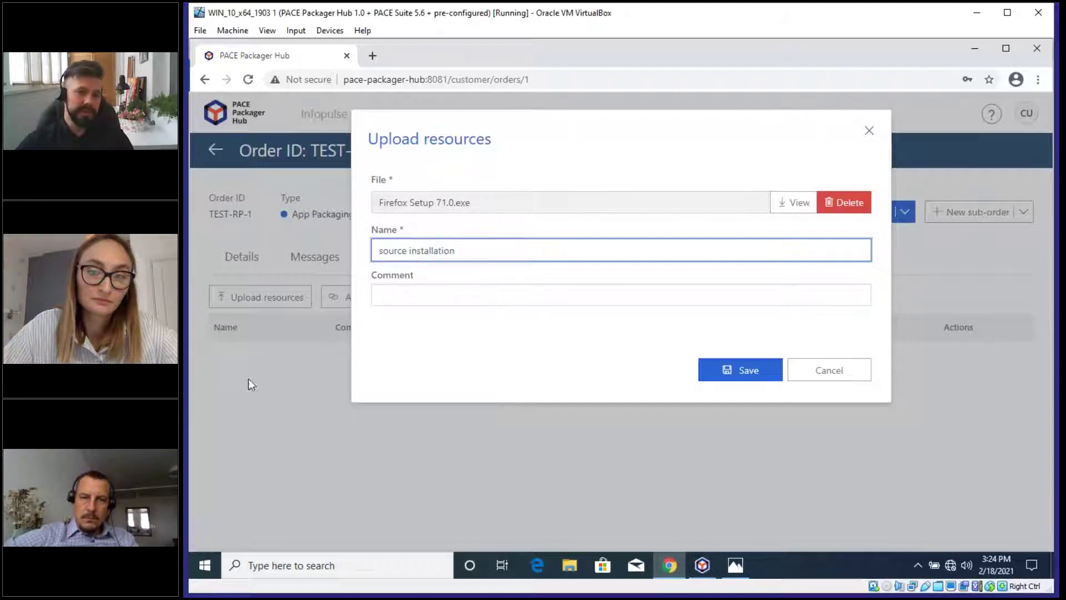
click(414, 292)
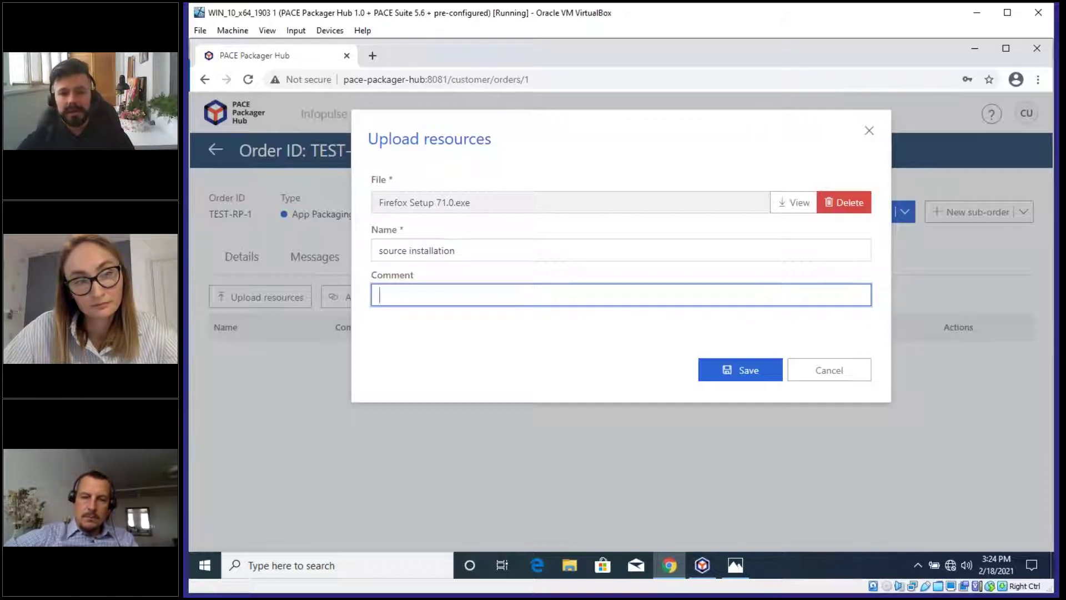
click(740, 370)
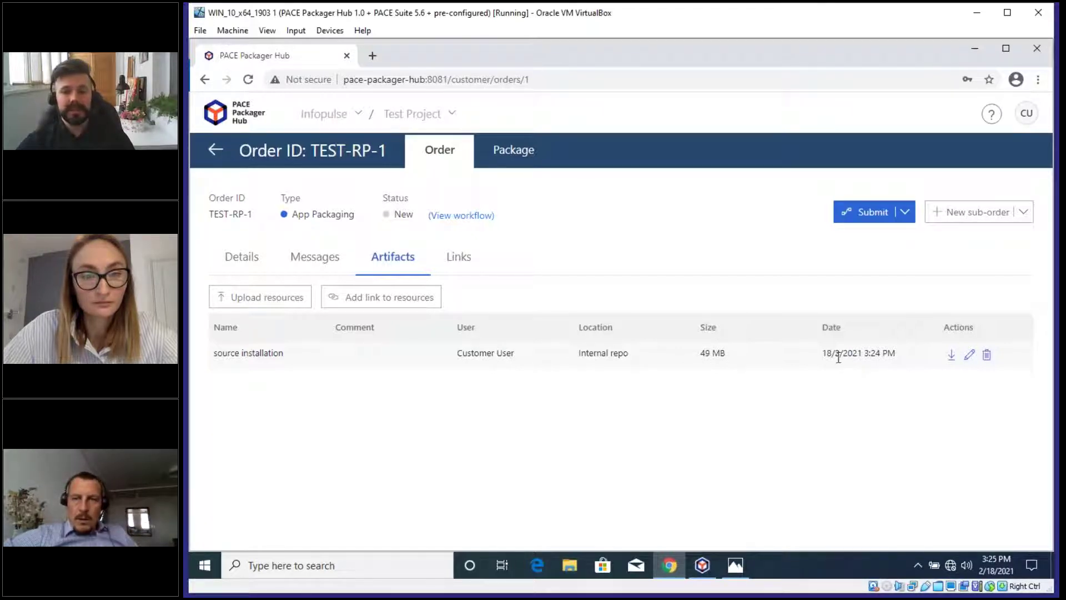
drag(827, 353, 605, 394)
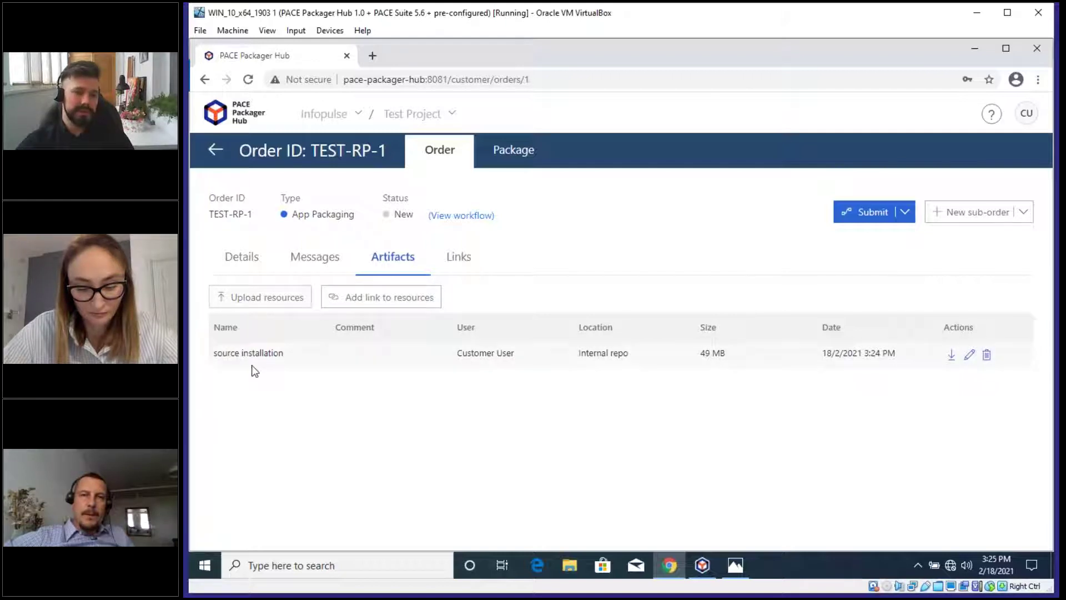
Step: Examine the URL, name and comment fields for linking to resources, and close the form without saving
click(389, 302)
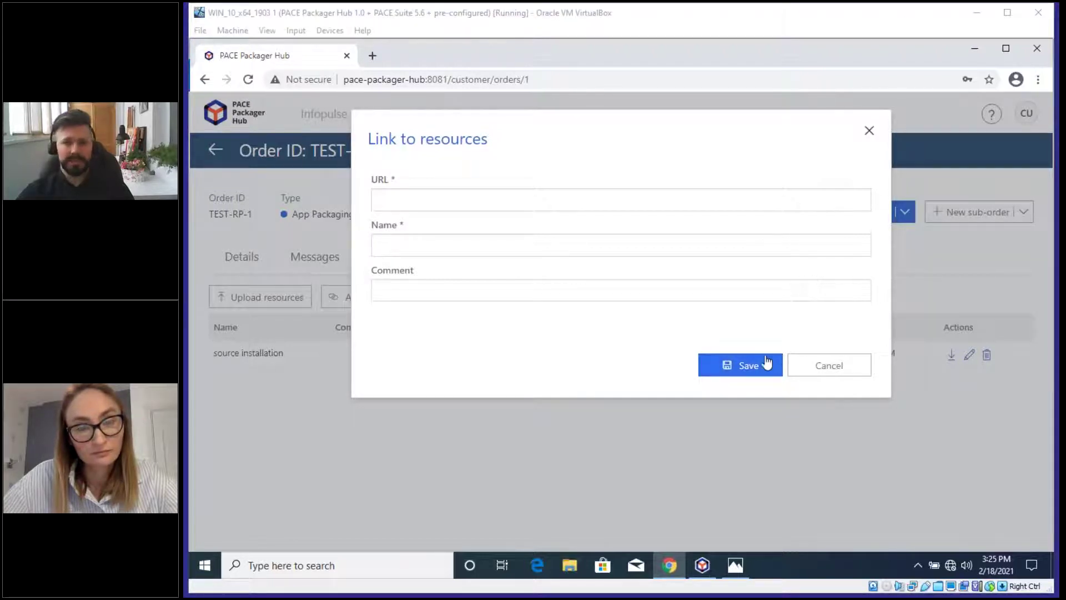
click(462, 203)
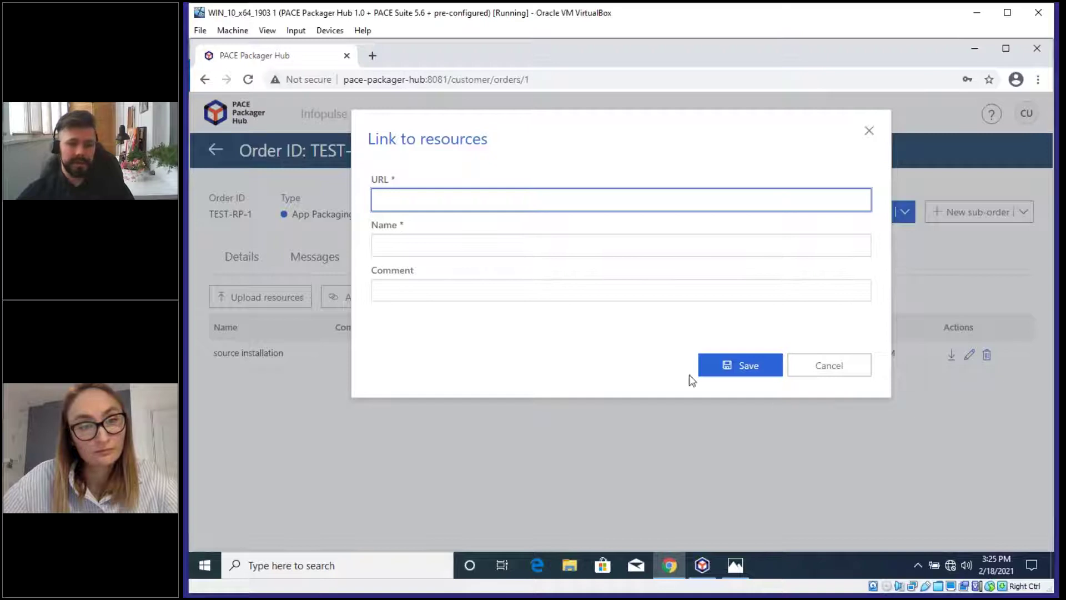
click(848, 372)
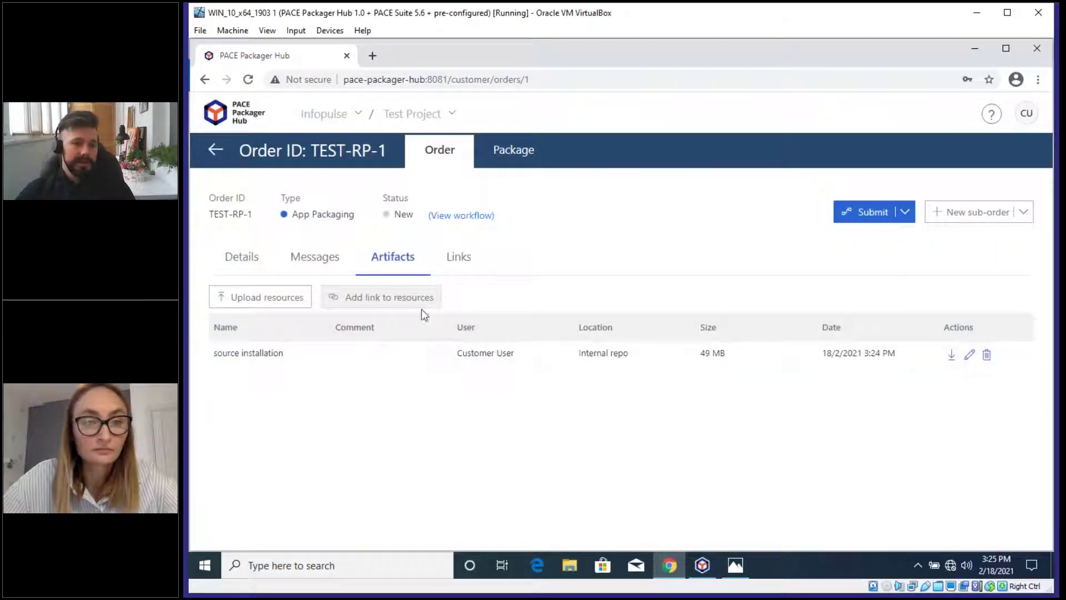
Step: Switch to Photos and review the App Packaging business process on Slide4.PNG and Slide3.PNG
click(735, 566)
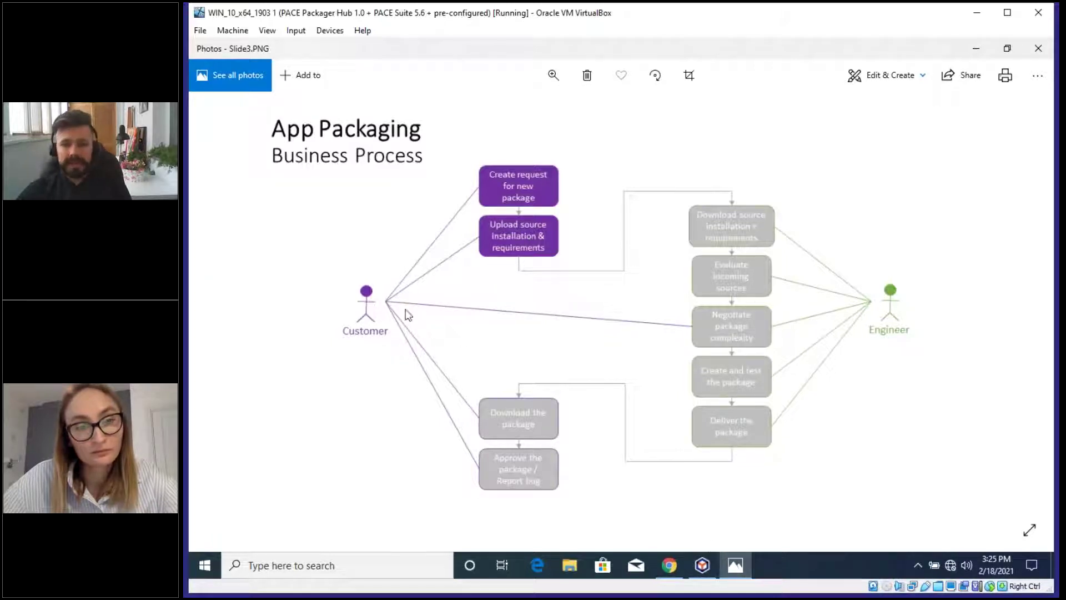
key(Right)
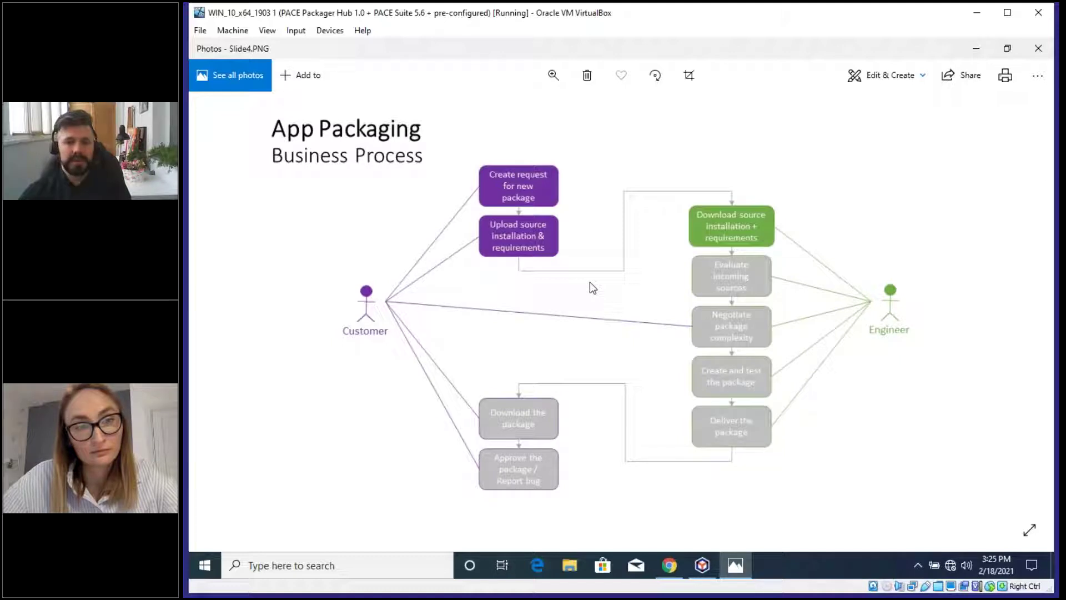
key(Left)
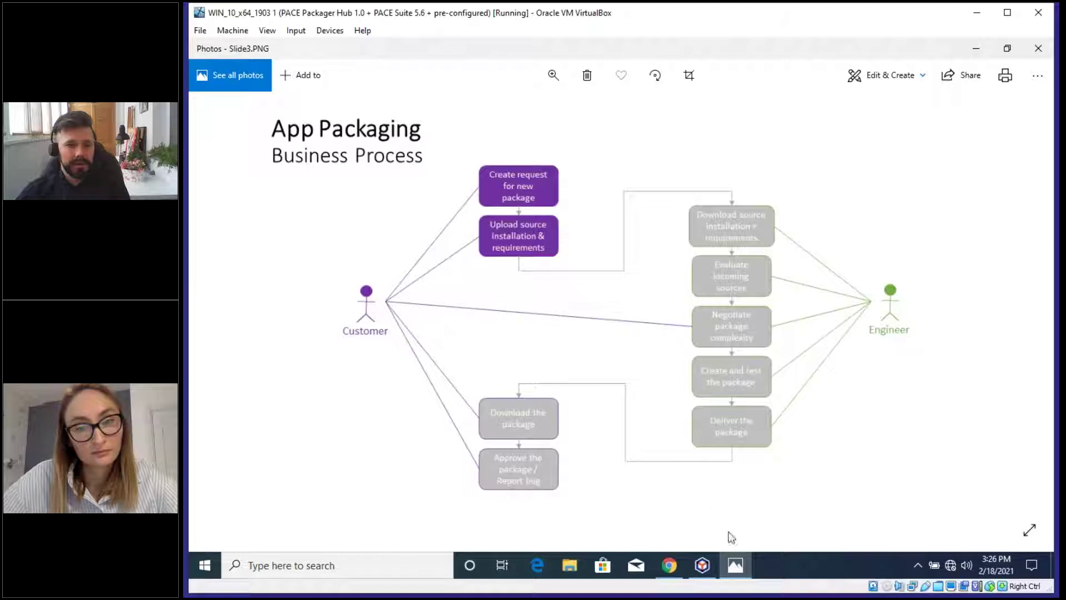
Step: Switch to Chrome, show the order's details and examine its current workflow diagram from Start to End
click(671, 567)
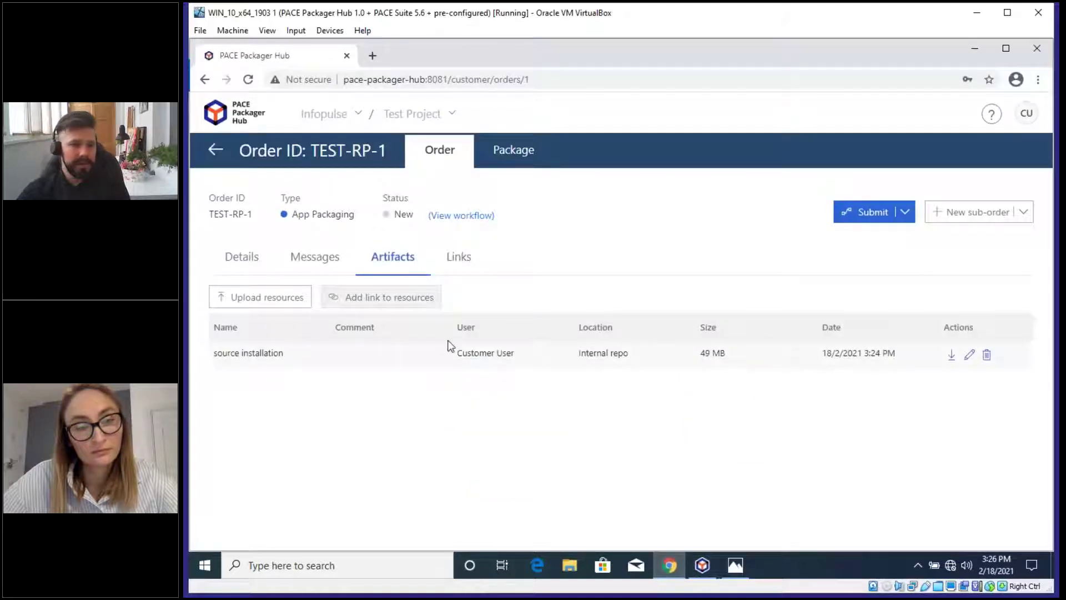
click(240, 271)
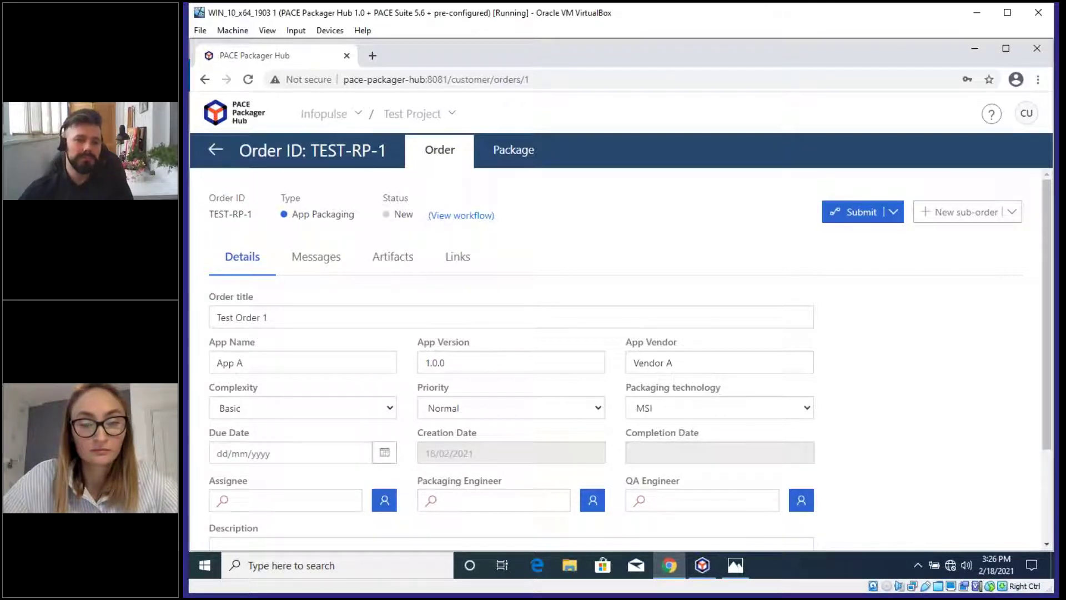
click(473, 216)
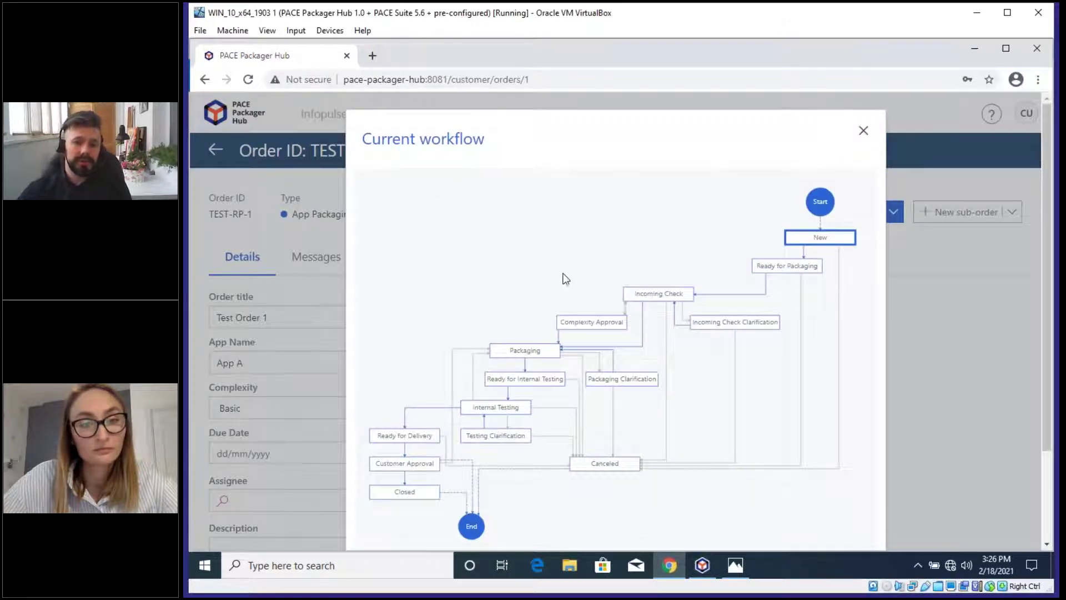
scroll(433, 207, down, 1)
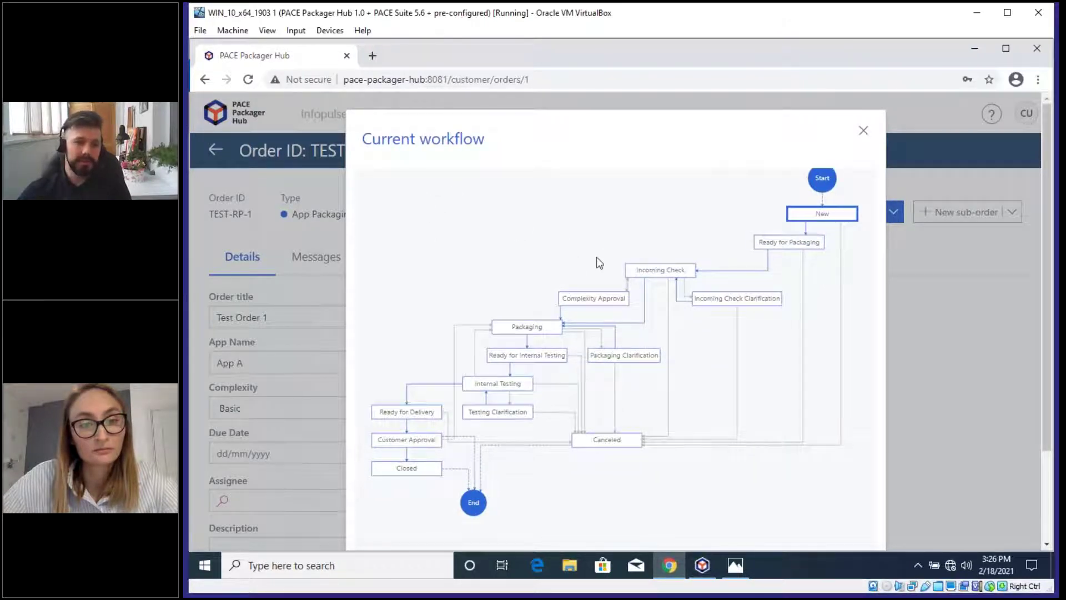
drag(591, 289, 558, 326)
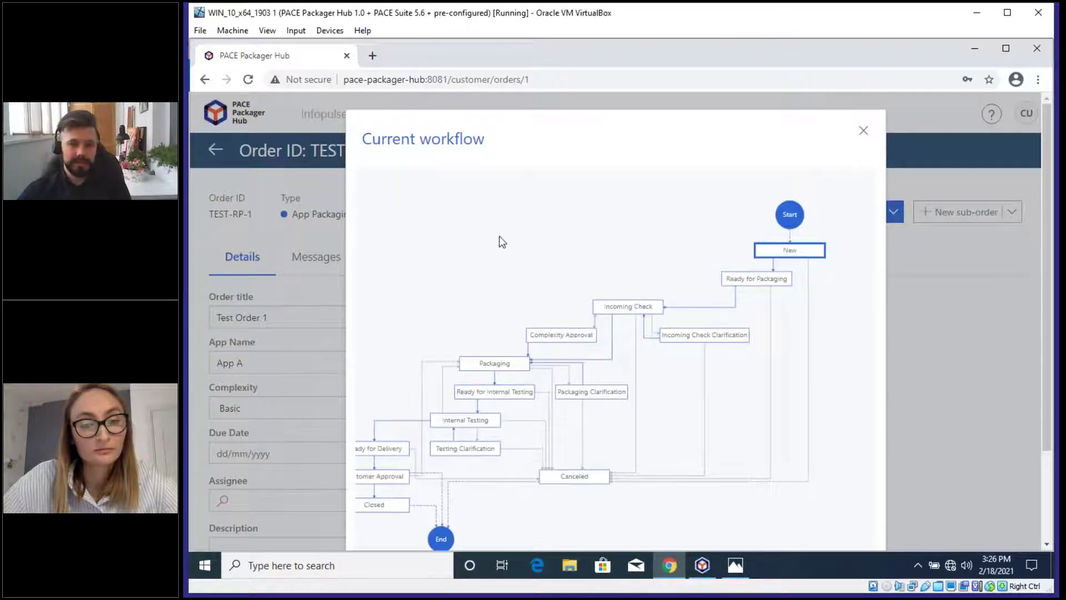
drag(691, 270, 710, 268)
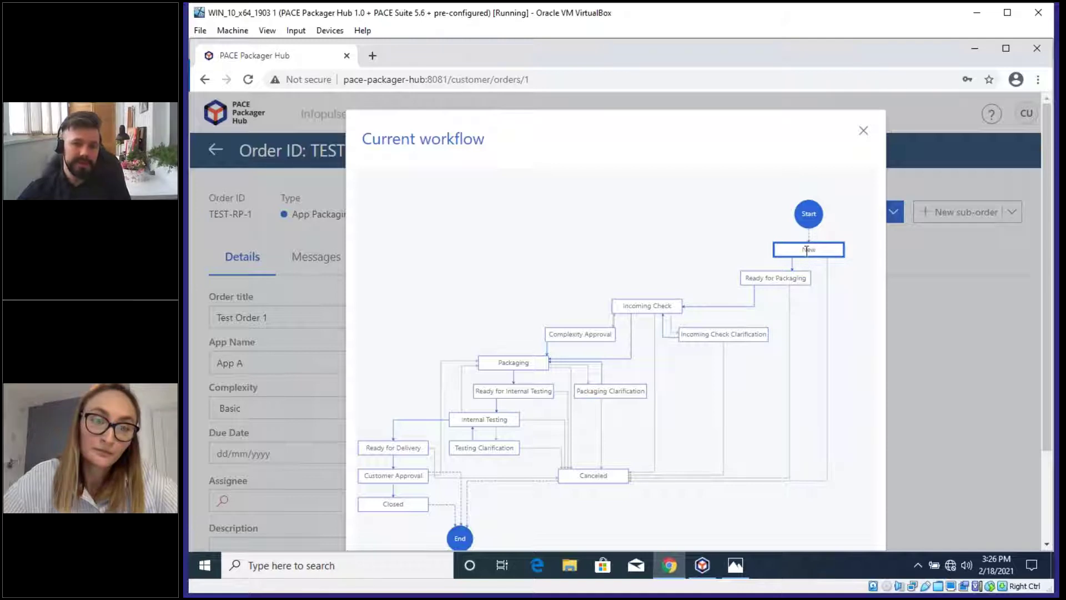
drag(757, 279, 777, 275)
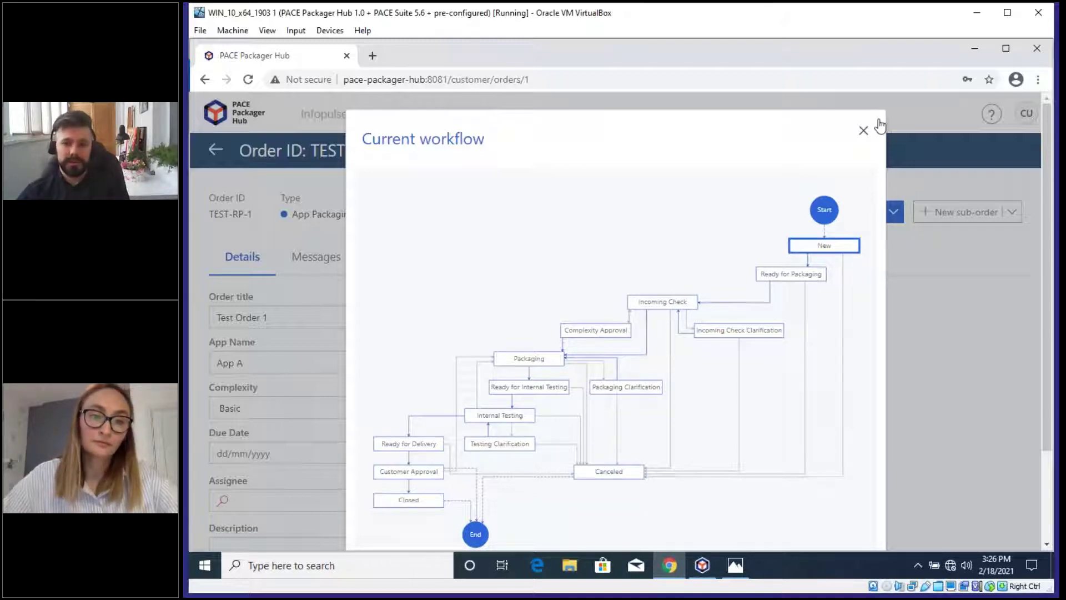
click(864, 132)
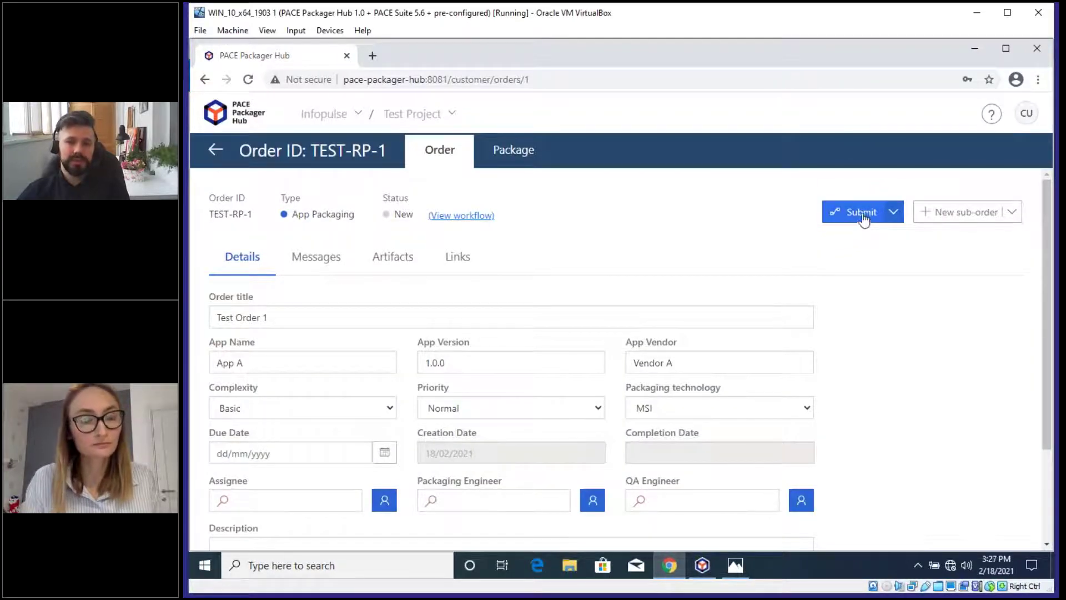
Step: Check the order's available status transitions and submit the order for packaging
click(893, 211)
click(800, 210)
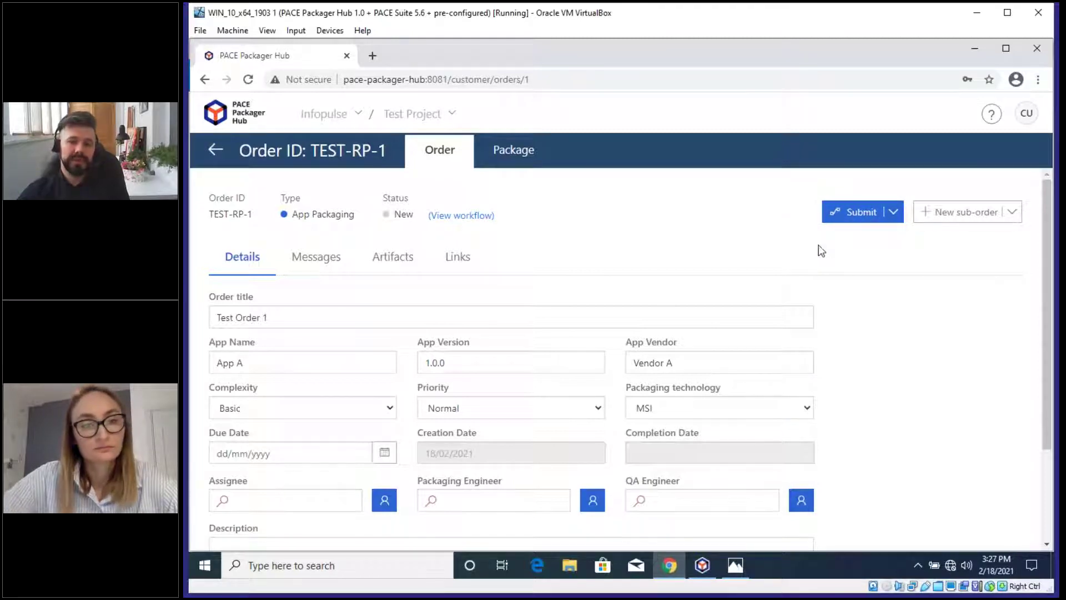
double_click(404, 214)
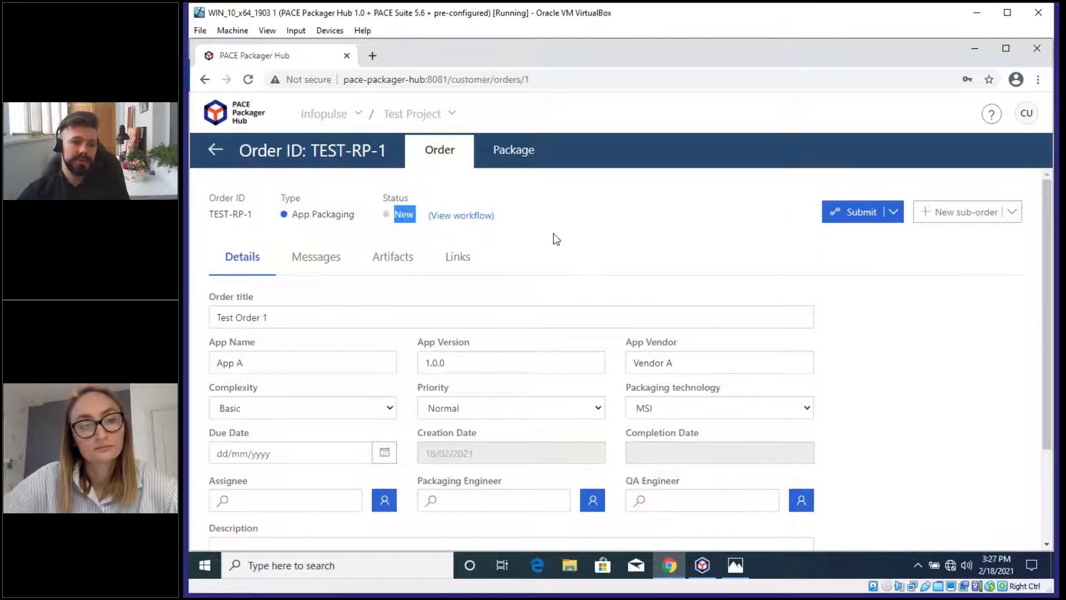
click(855, 214)
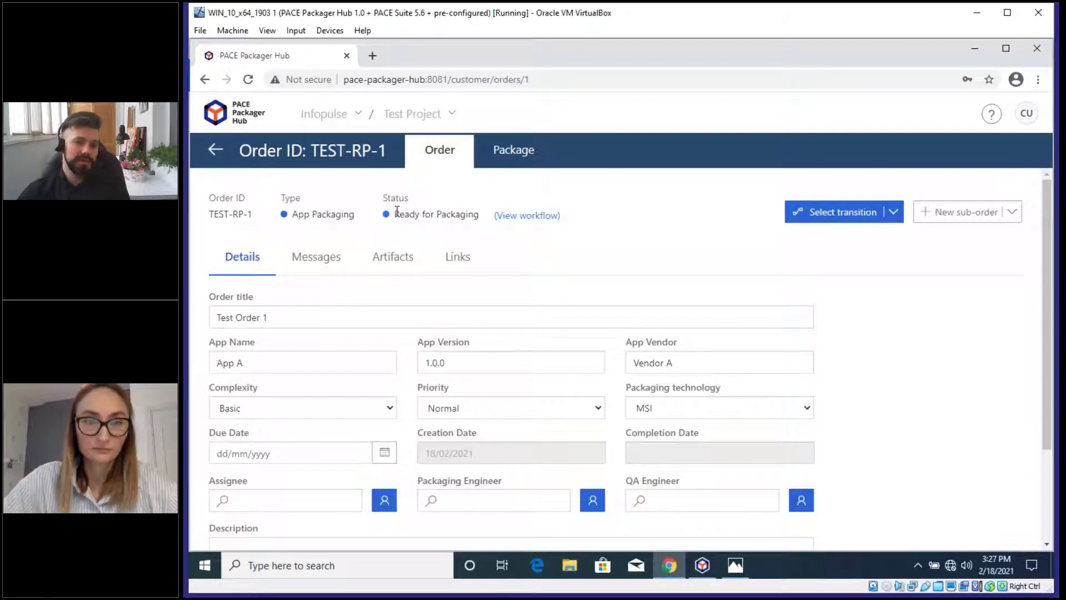
drag(395, 214, 468, 212)
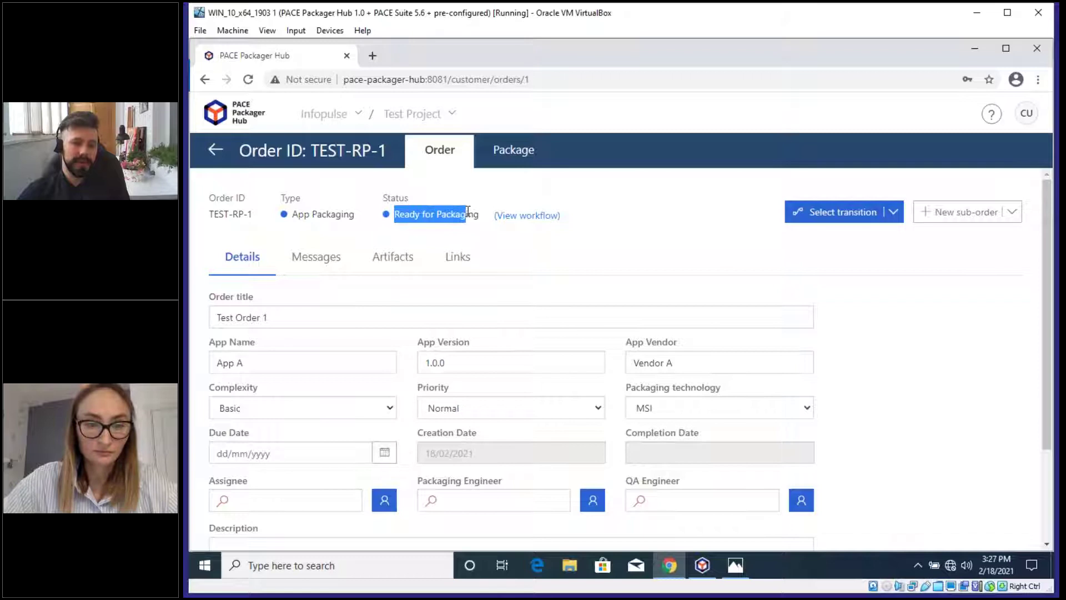
click(661, 229)
Step: Set the order's assignee to the engineer user found by searching for "eng"
scroll(249, 383, down, 3)
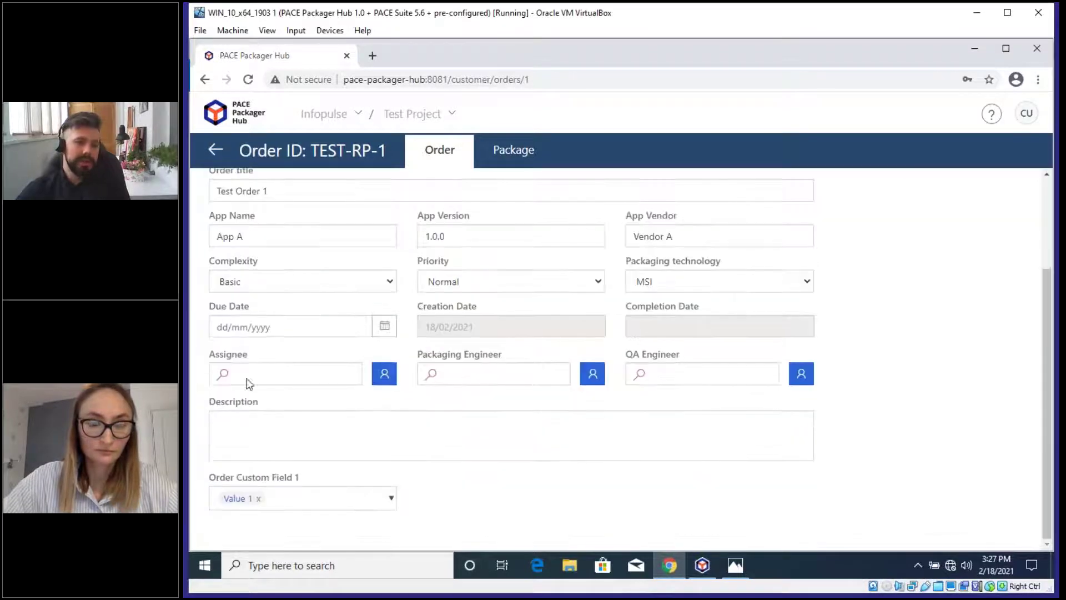
click(281, 374)
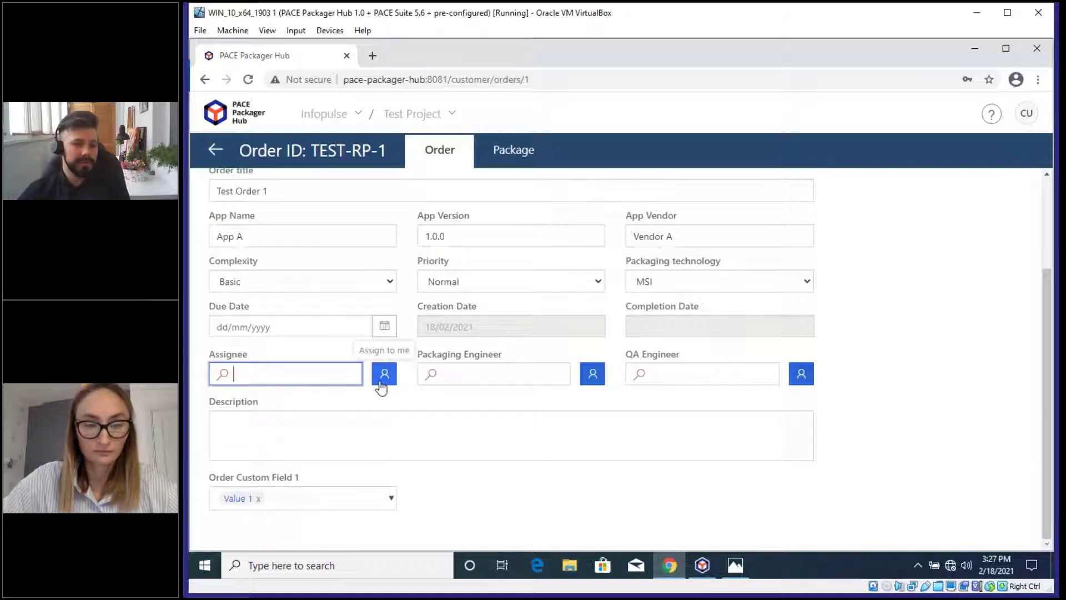
text(ng)
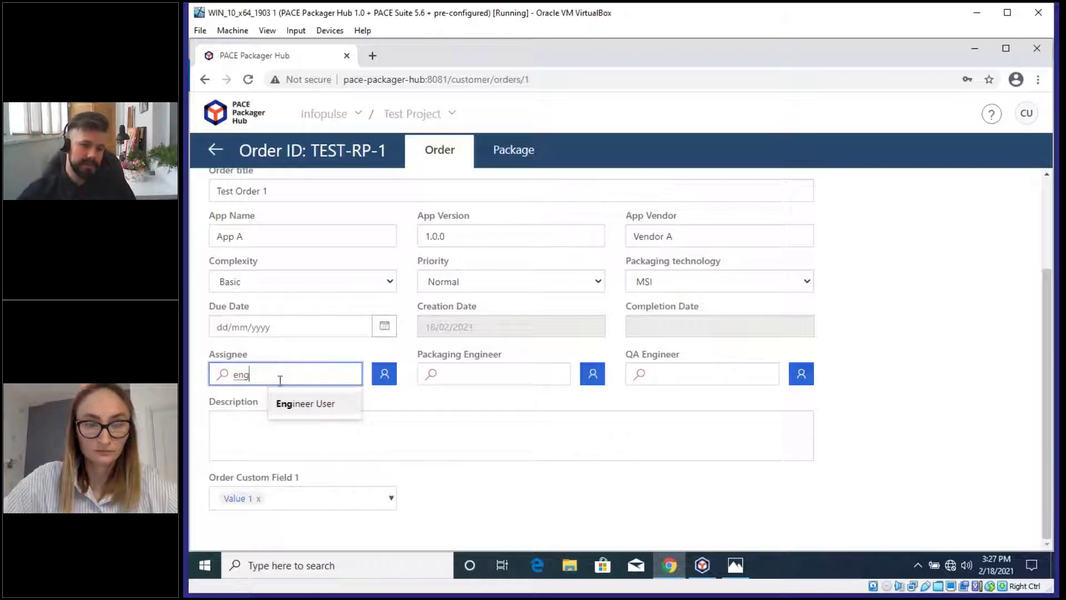
click(306, 410)
key(Tab)
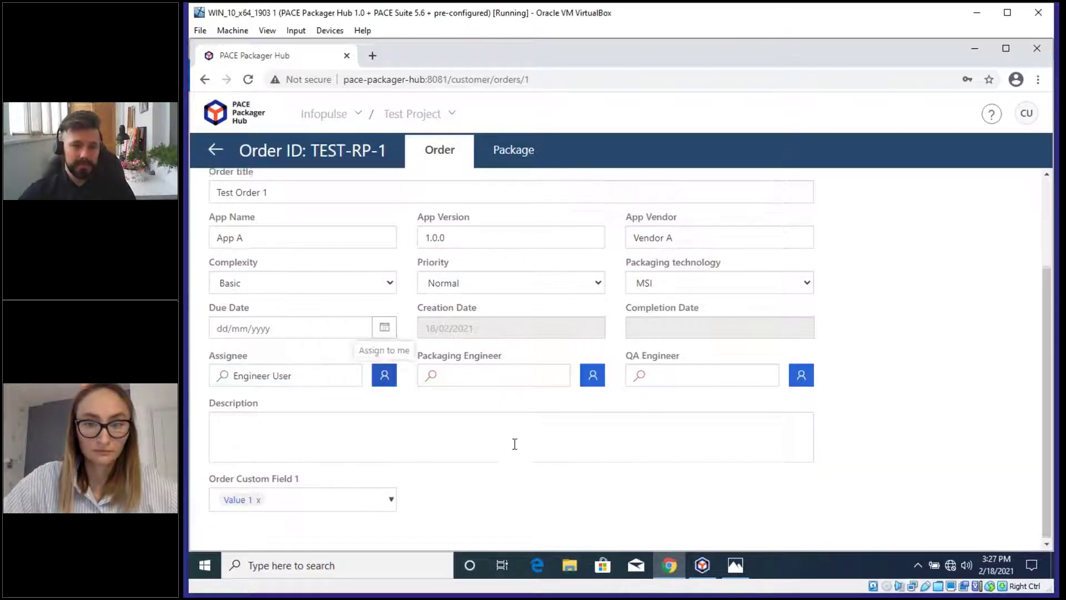
scroll(514, 443, up, 3)
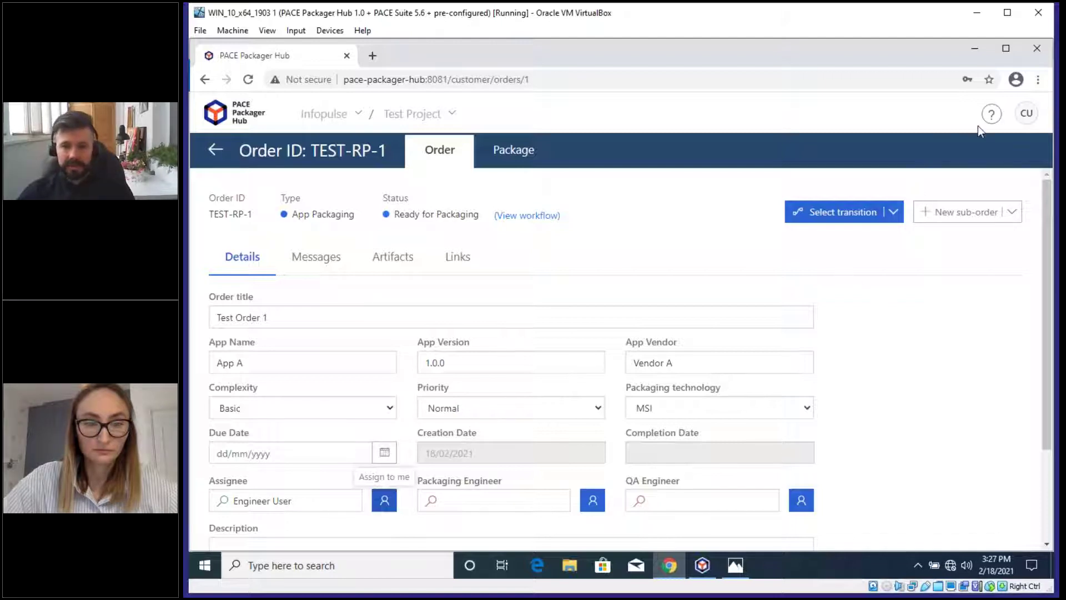
Step: Sign out of the customer account and sign in as the engineer, filling the email and password fields with the saved credentials
click(1025, 117)
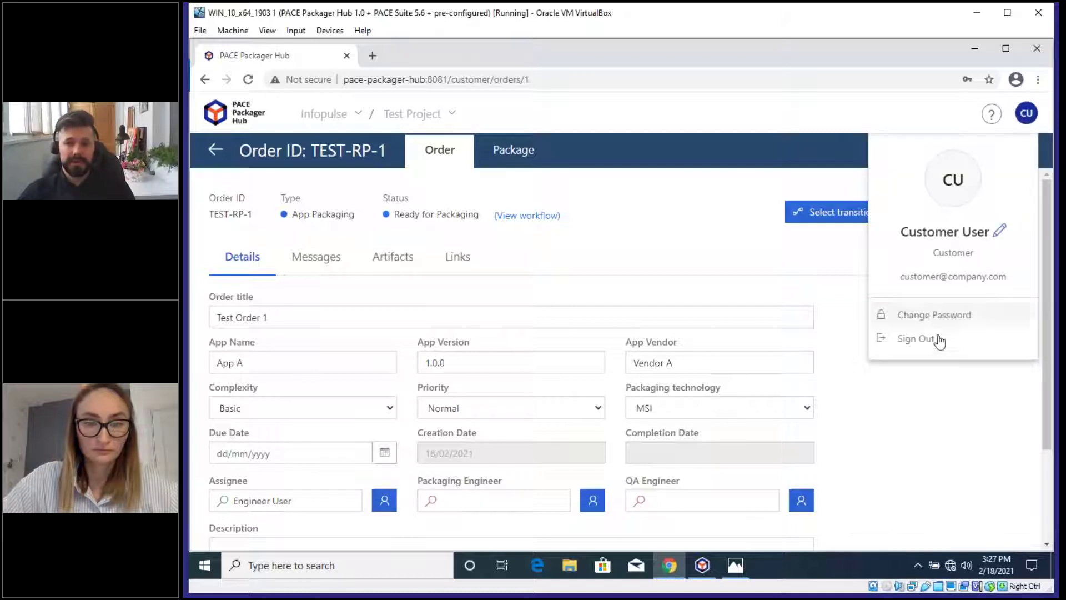
click(916, 340)
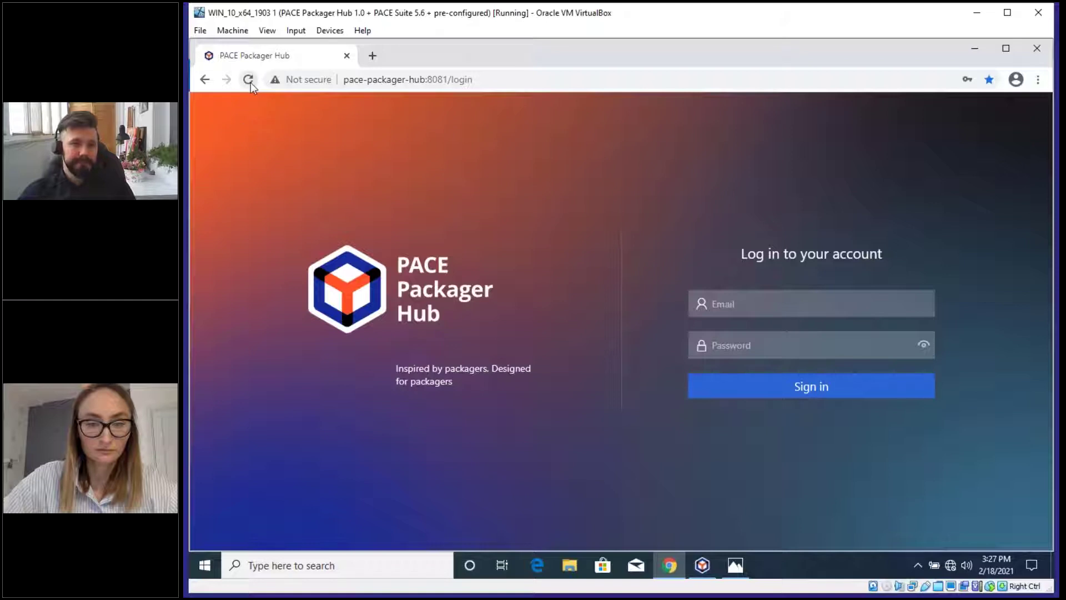
click(250, 81)
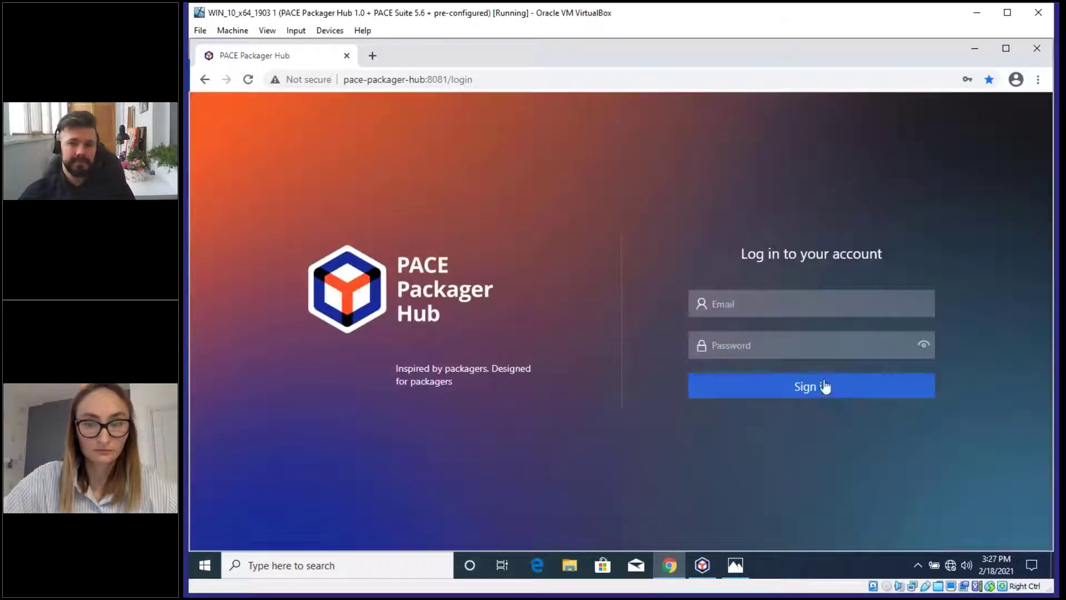
click(822, 344)
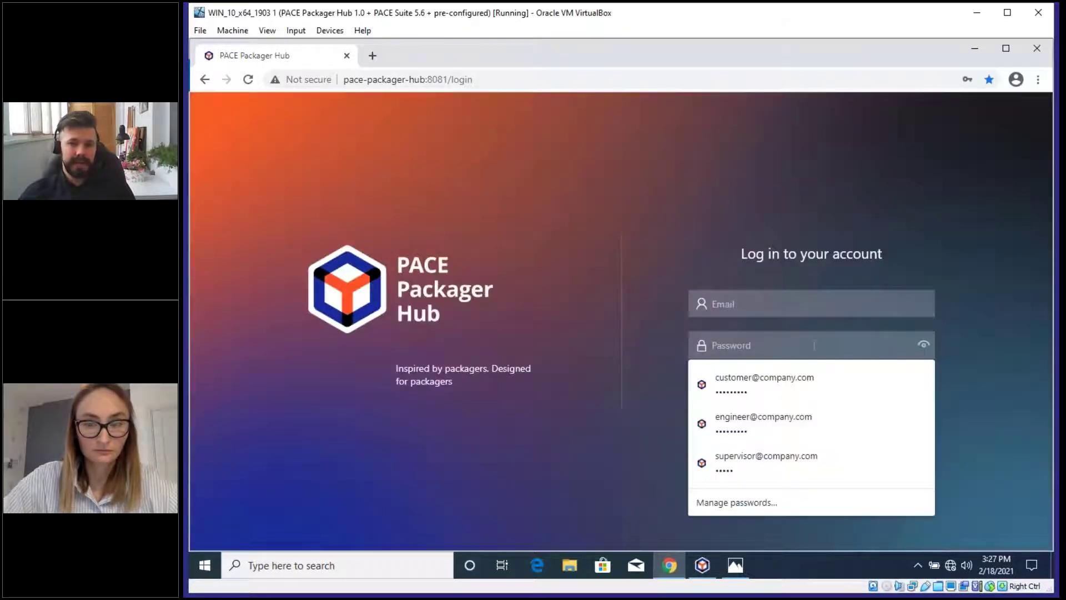
click(794, 425)
click(825, 394)
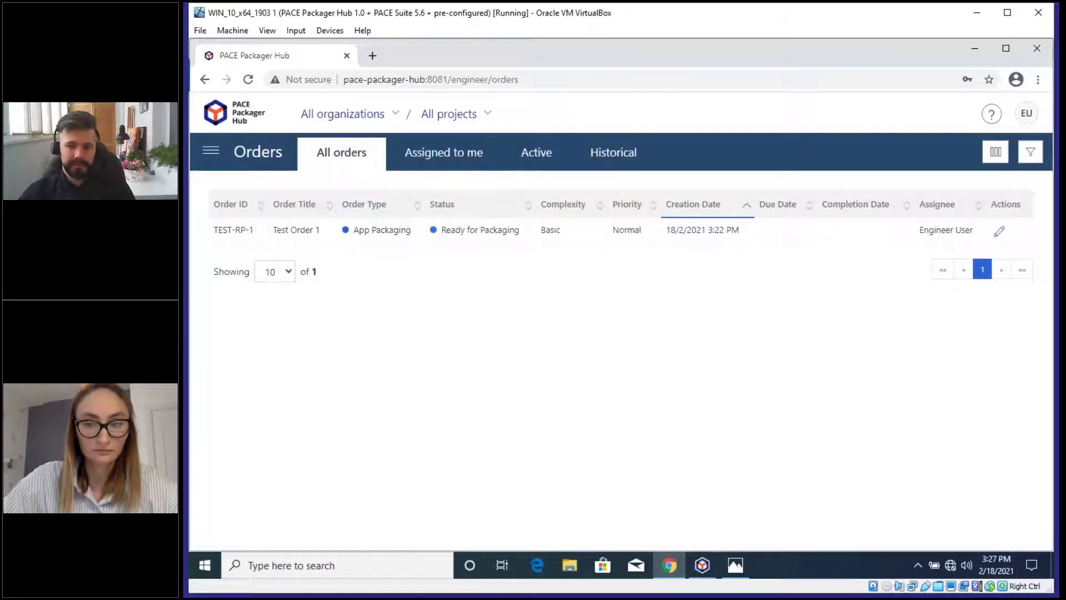
Step: Switch to Photos, review the App Packaging business process on Slide4.PNG, and return to Chrome
click(735, 565)
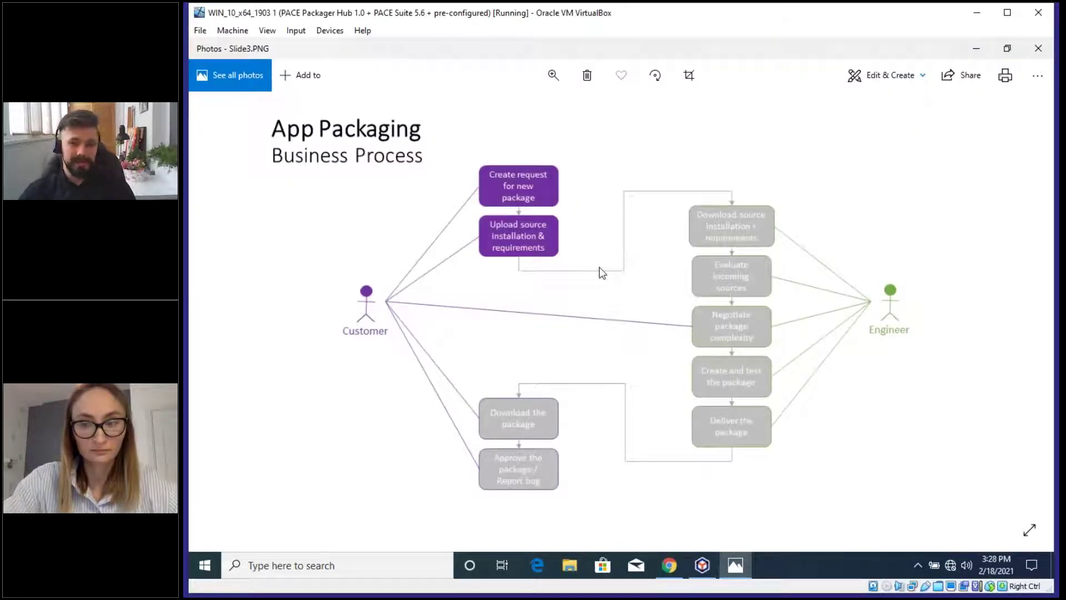
key(Right)
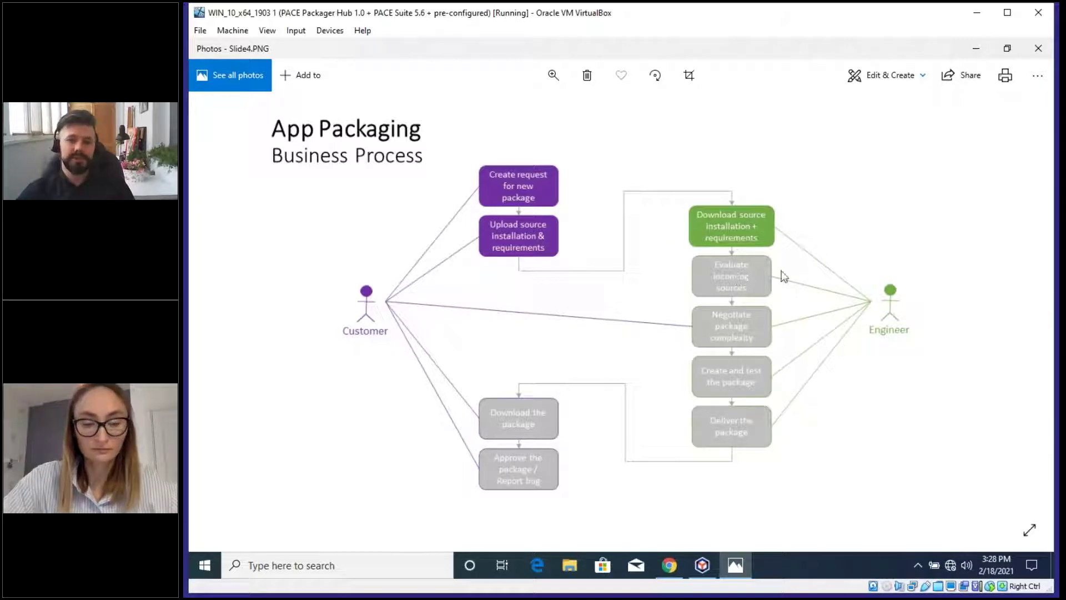
click(676, 565)
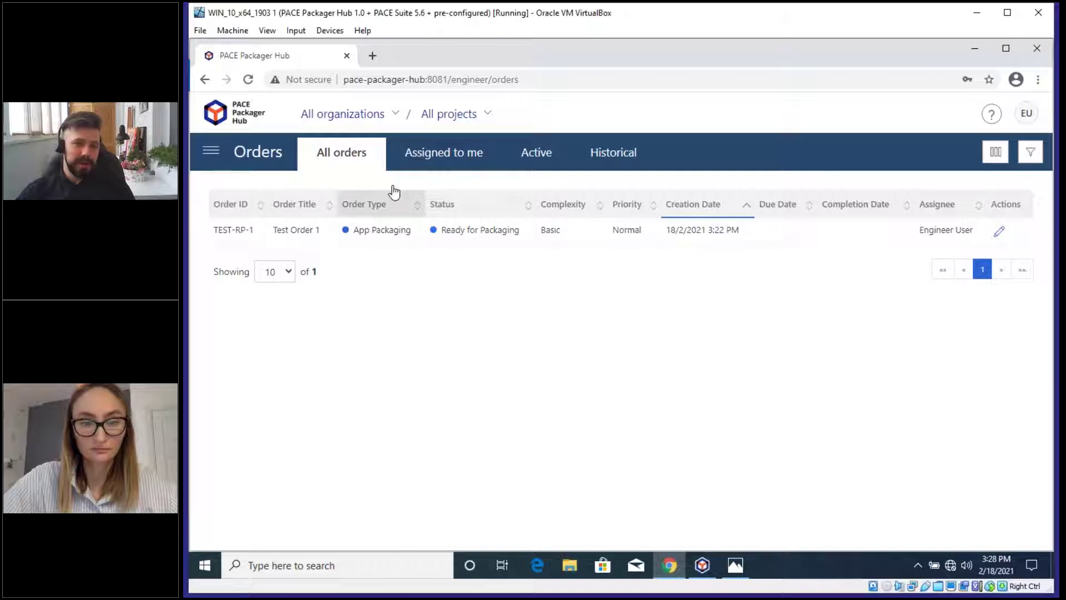
Step: Limit the orders list to the Infopulse organization and its Test Project
click(379, 119)
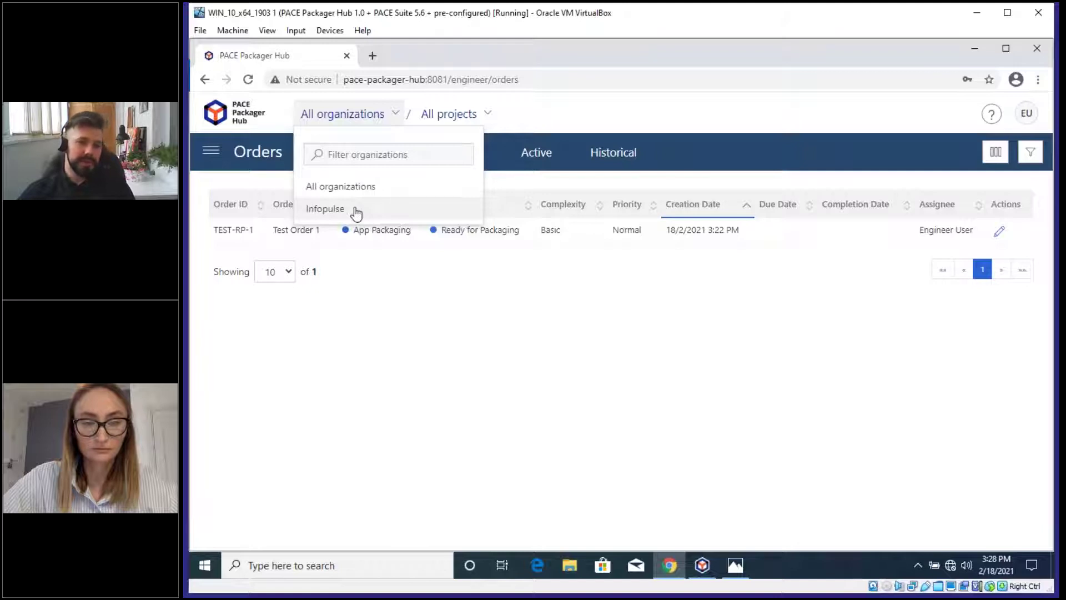
click(356, 211)
click(408, 114)
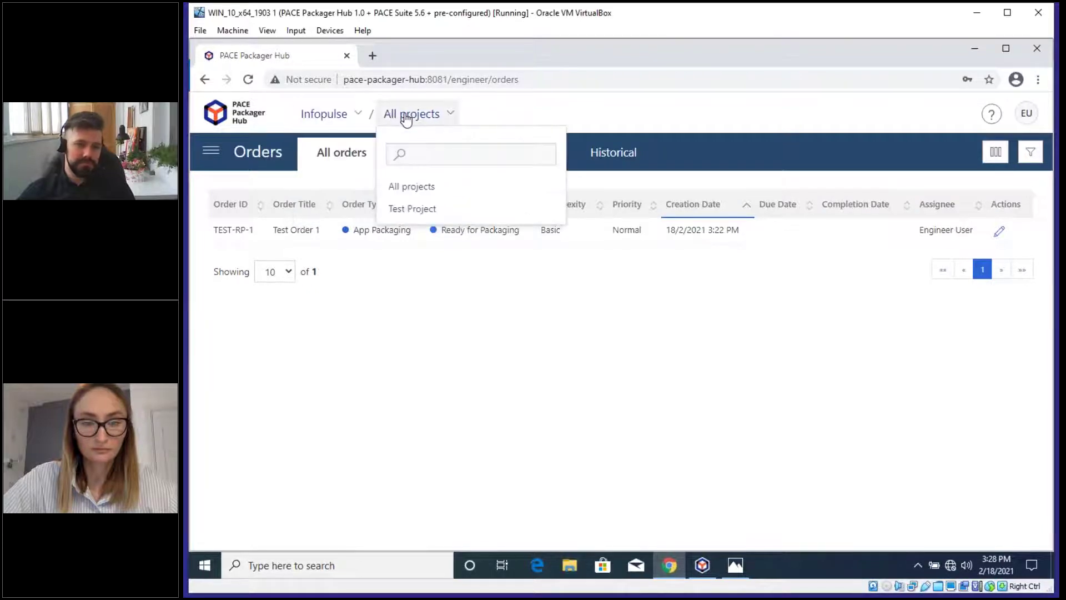
click(440, 208)
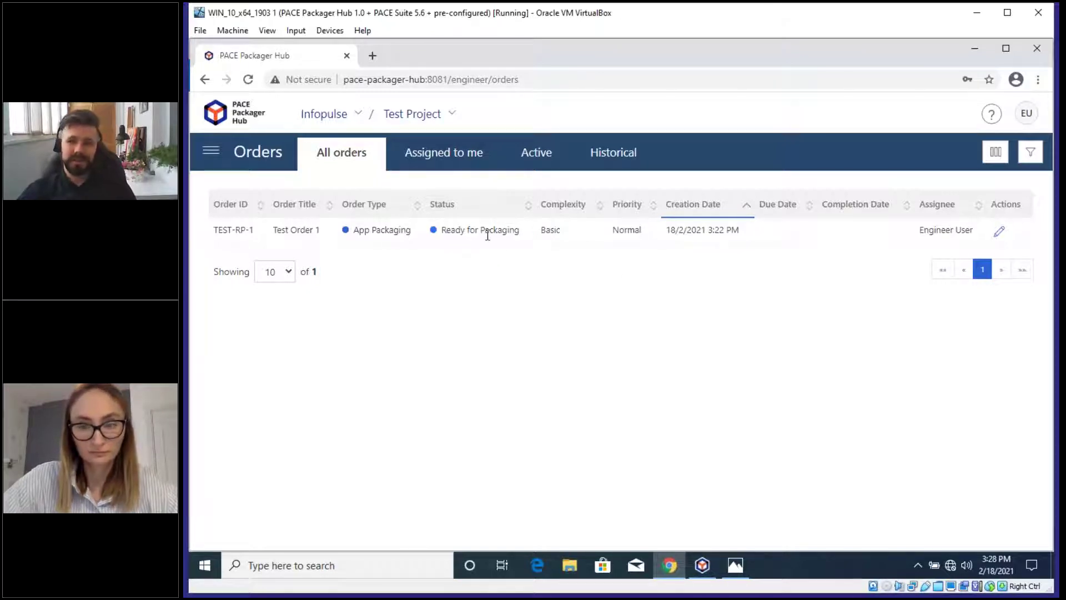
Step: Examine the fields available for filtering orders and close the filter without setting any criteria
click(1030, 158)
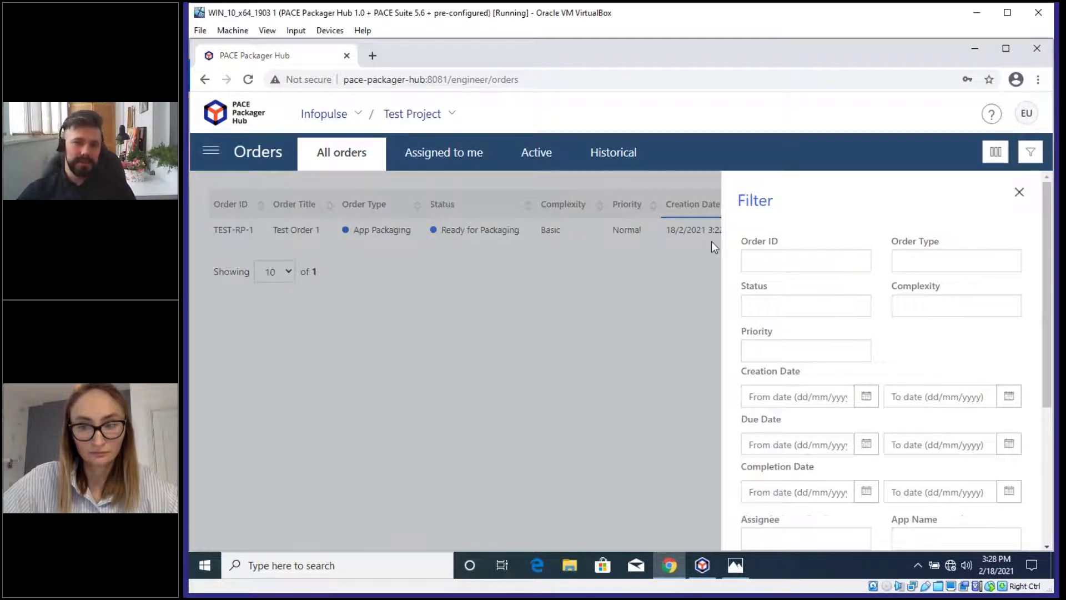
scroll(820, 423, down, 3)
scroll(821, 424, up, 3)
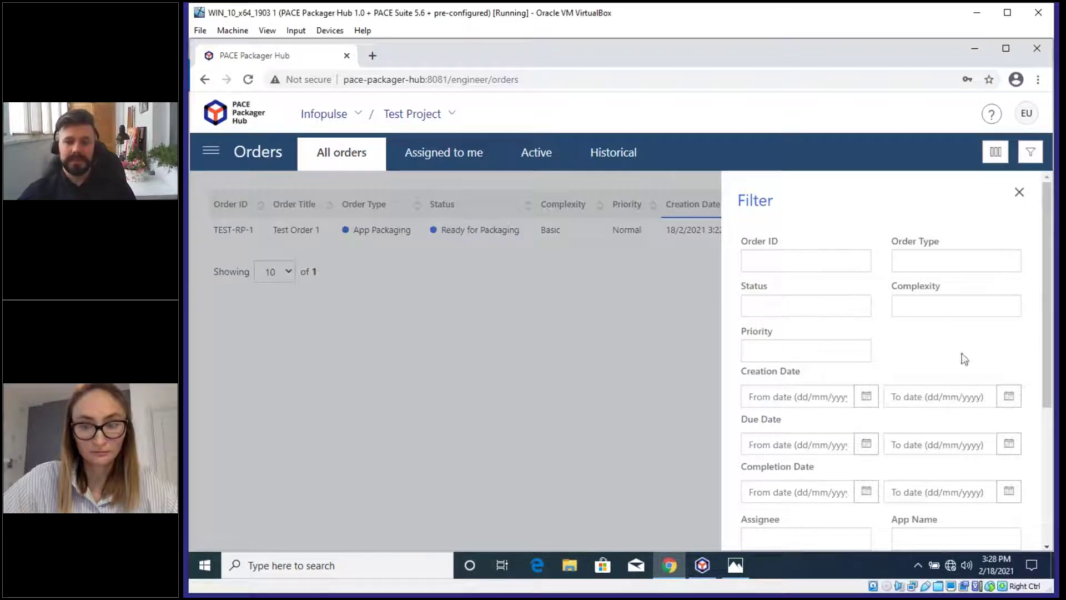
scroll(872, 383, down, 1)
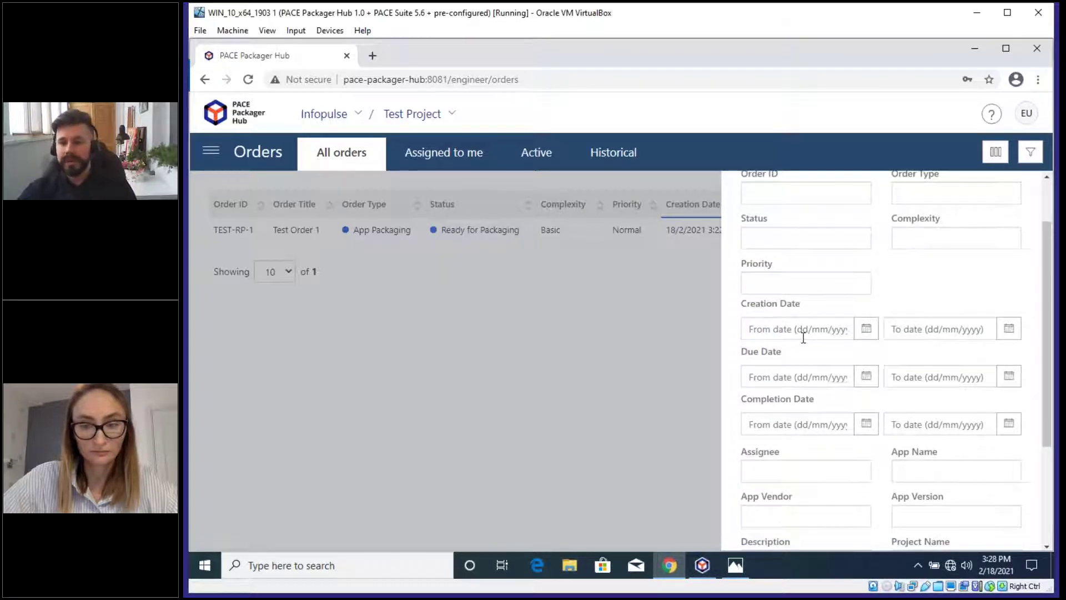
scroll(801, 335, down, 3)
click(865, 522)
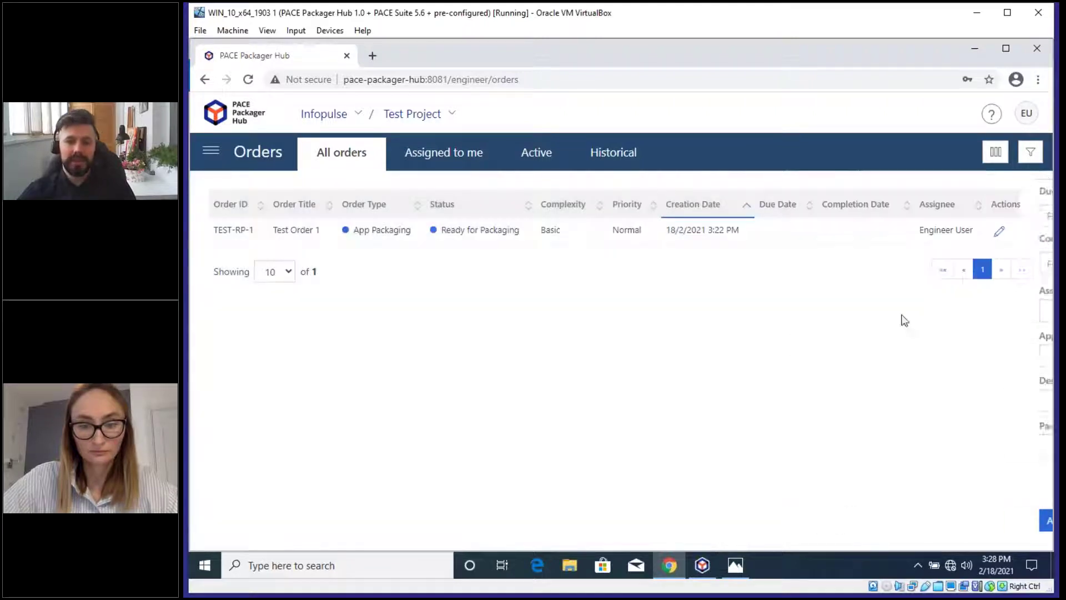
Step: Examine the columns available in the orders table settings and close them without changes
click(995, 152)
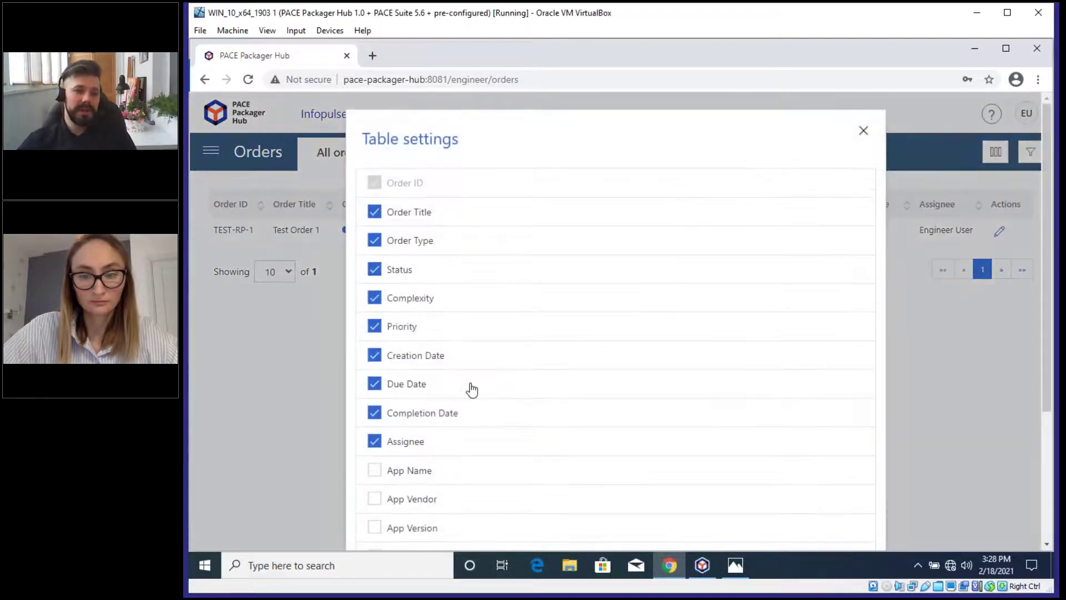
scroll(433, 378, down, 4)
scroll(411, 389, up, 5)
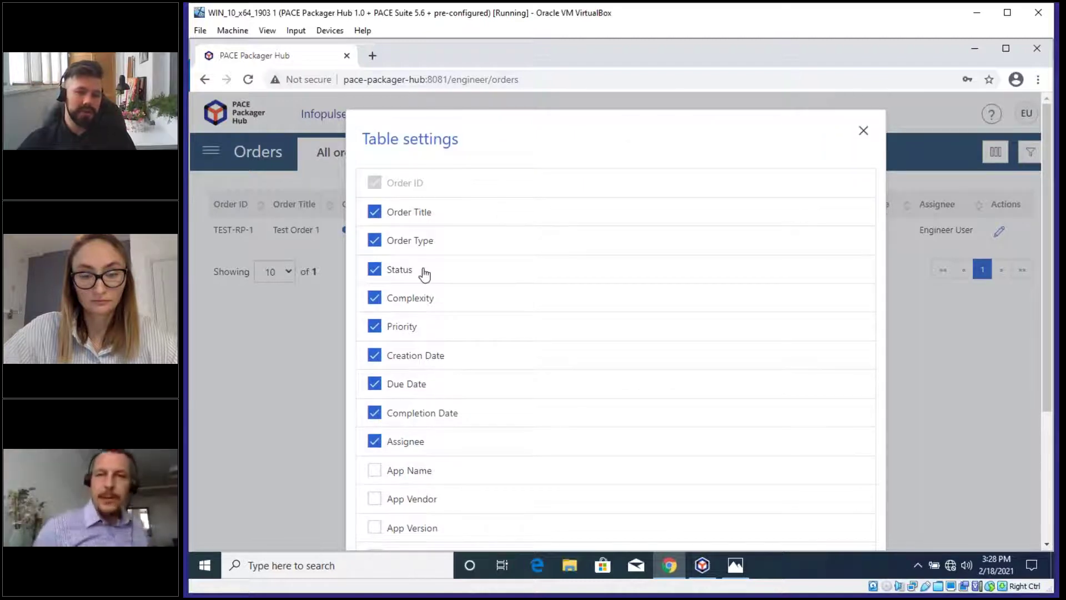
click(863, 133)
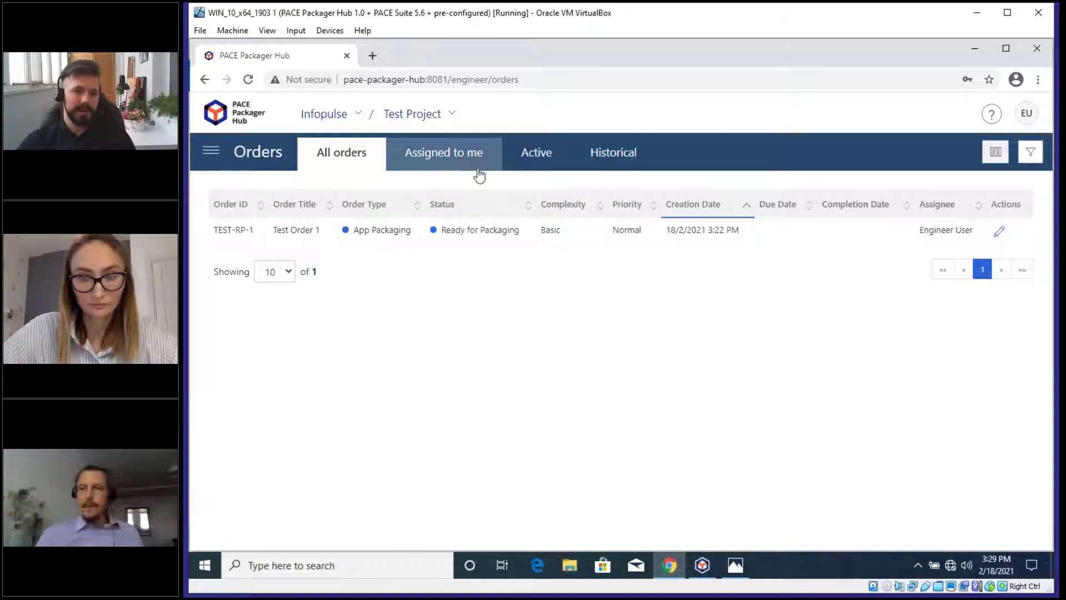
Step: Compare the assigned, active and historical order lists, check the signed-in engineer's profile, and return to the list of all orders
click(452, 161)
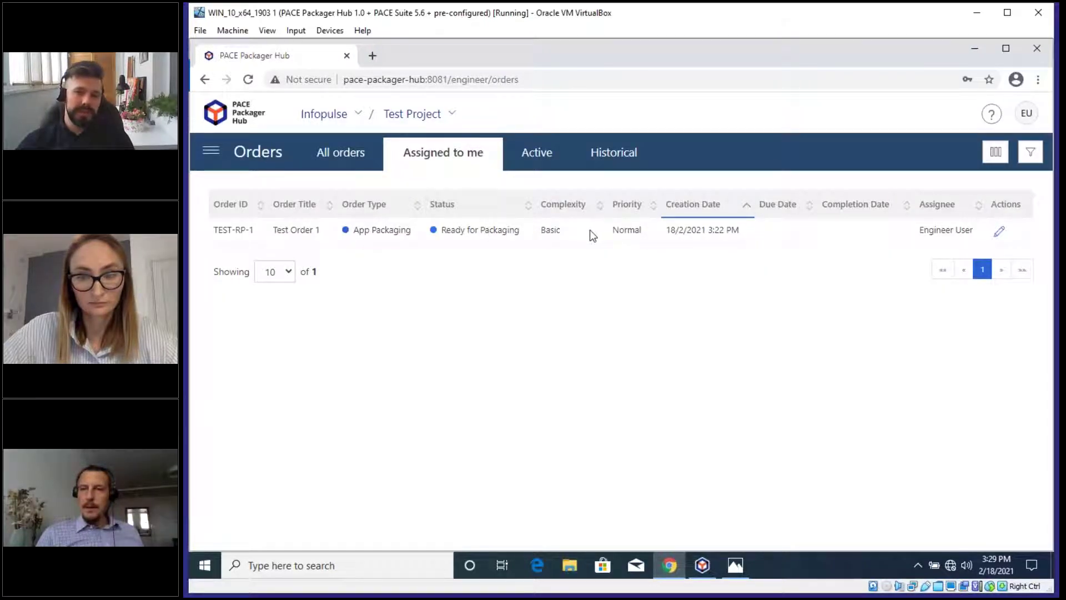
click(1028, 116)
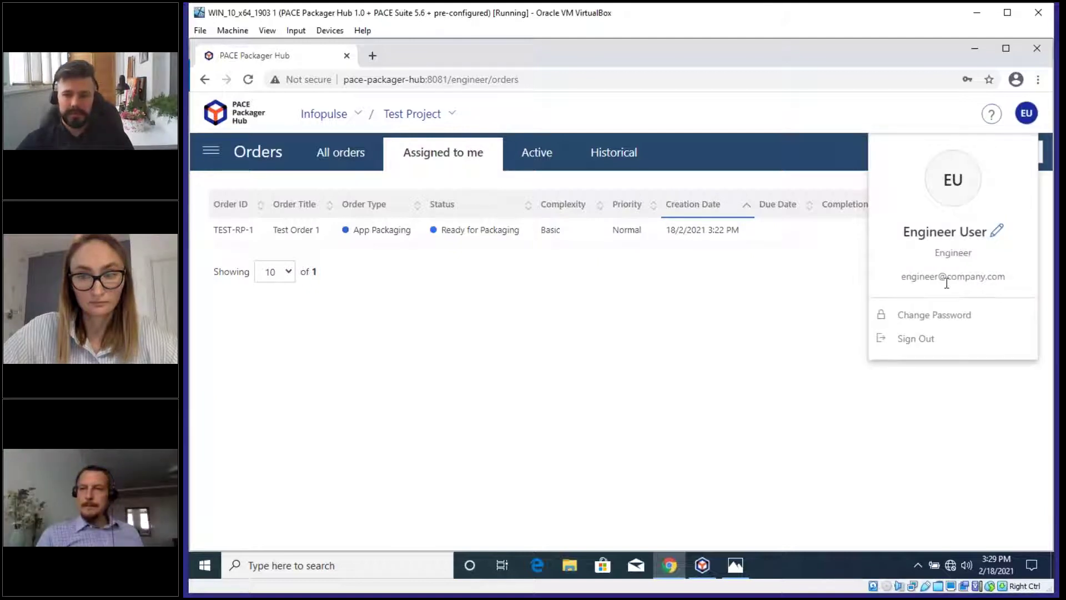
click(736, 303)
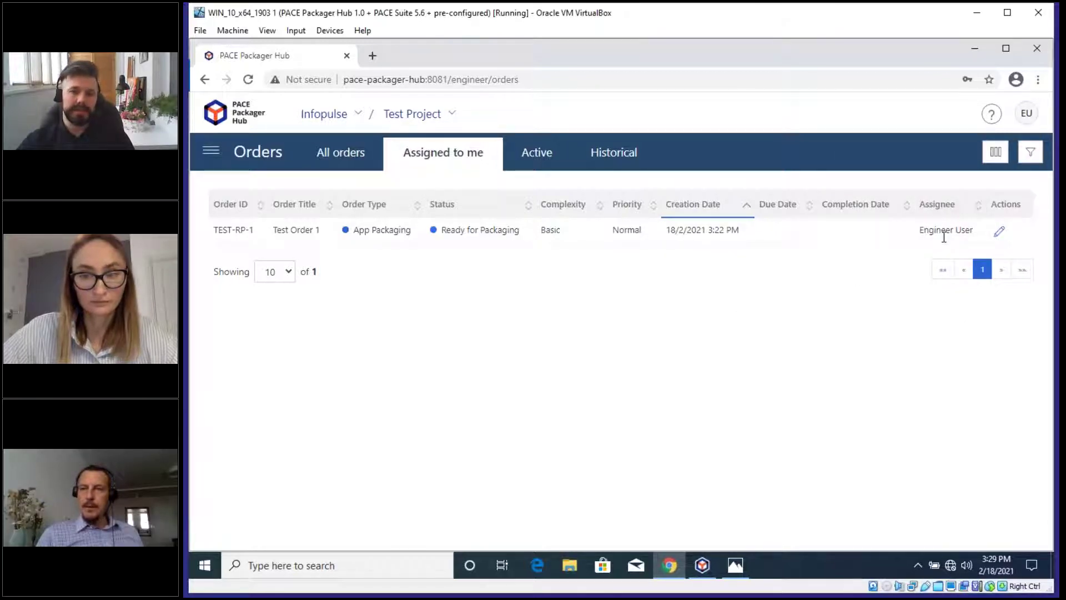
click(544, 157)
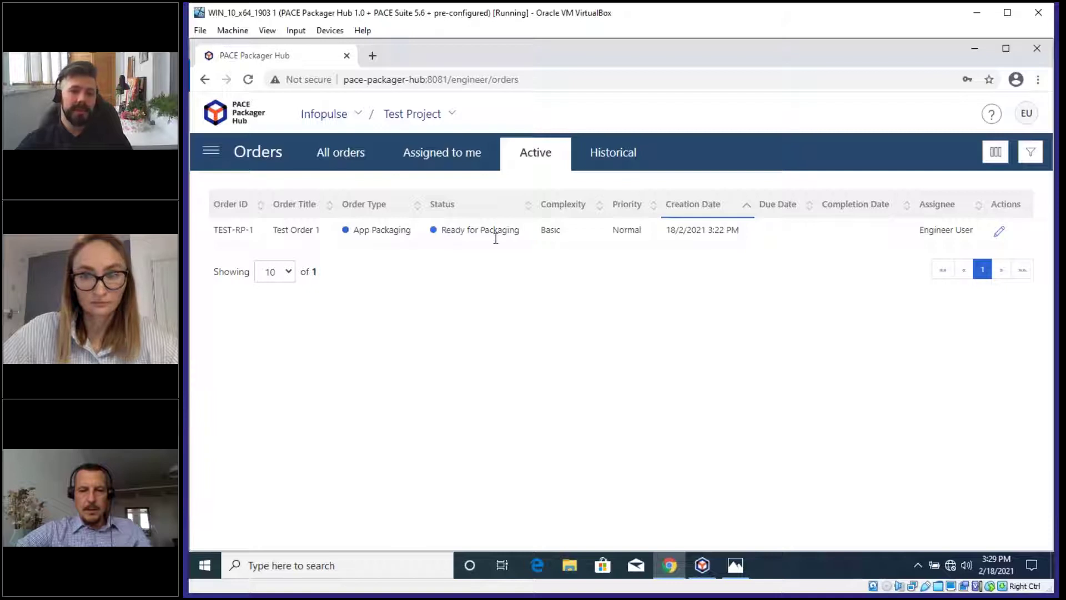
click(592, 151)
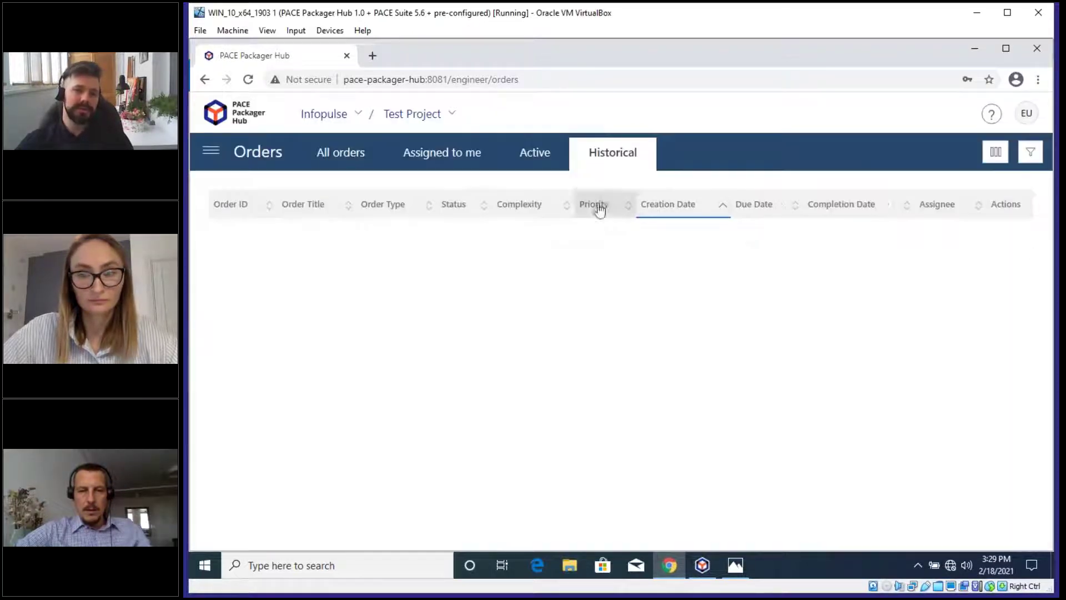
click(537, 165)
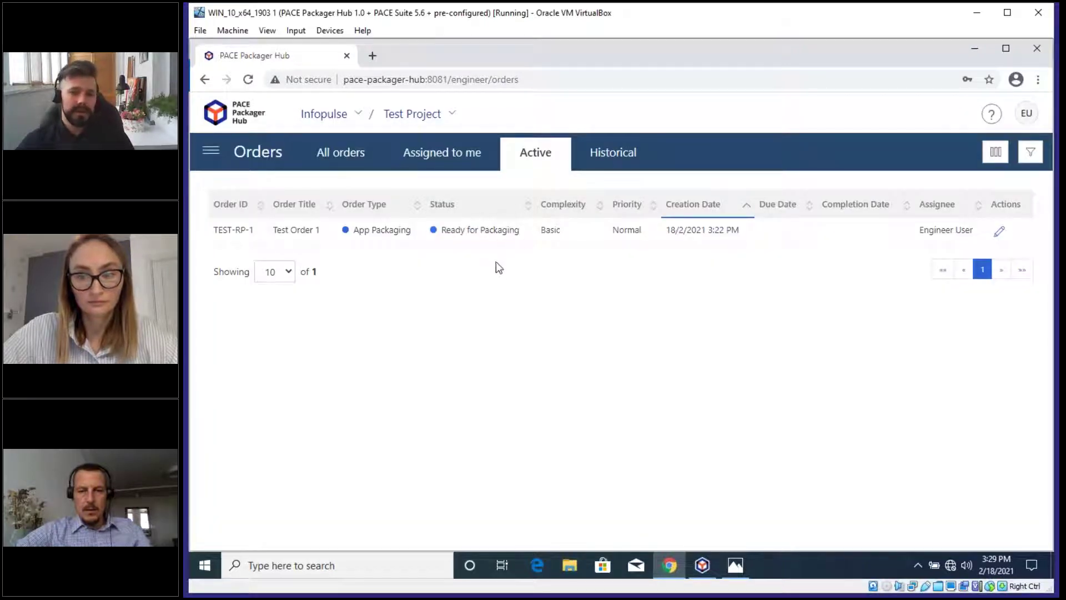
click(340, 160)
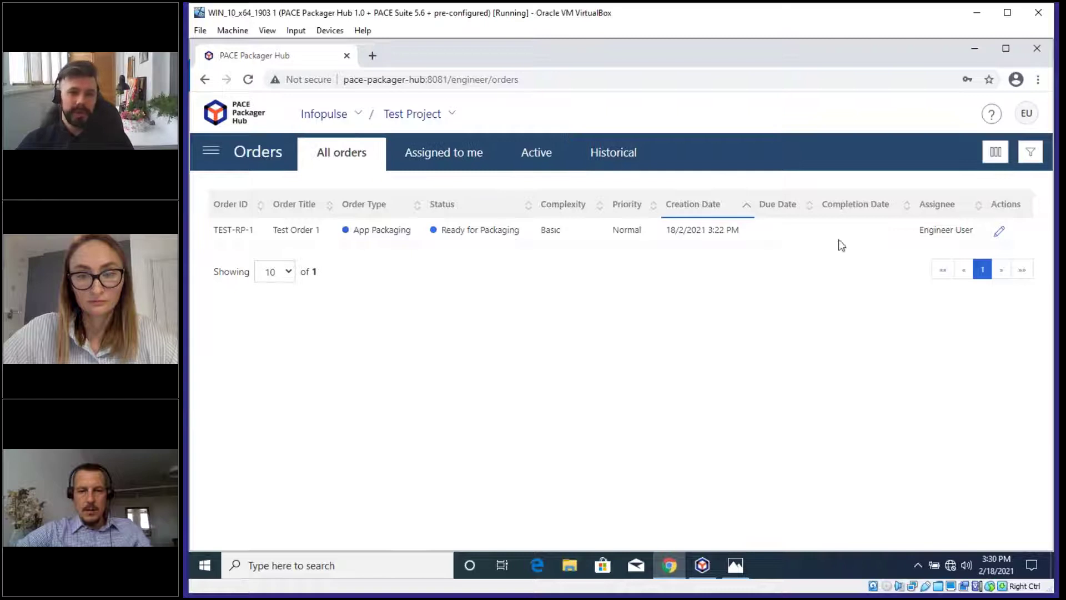
Step: Open Test Order 1 as the engineer, review its details and show its messages
click(1000, 231)
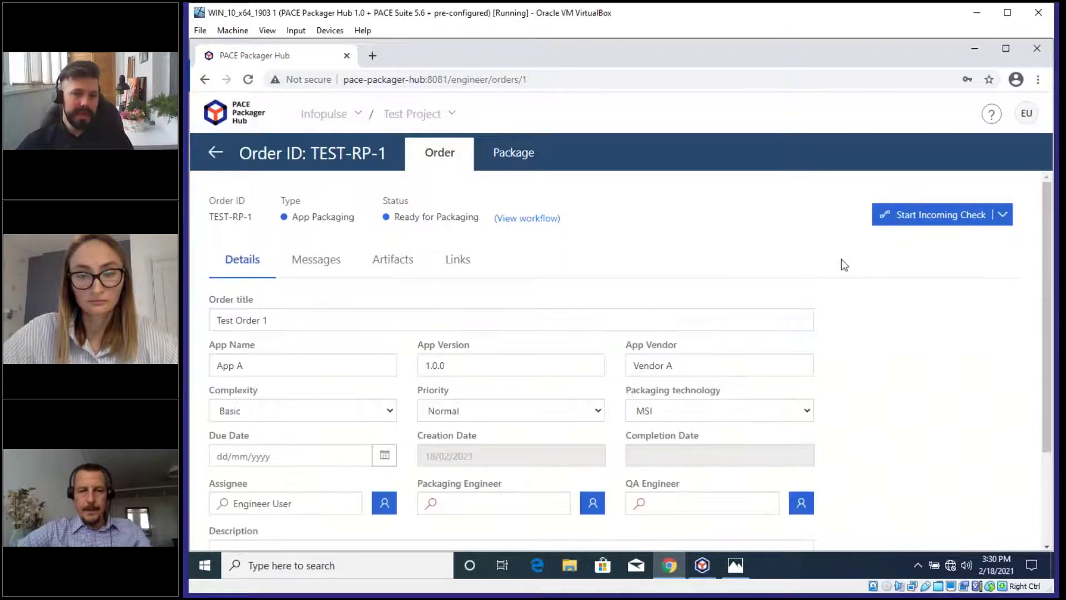
scroll(841, 259, down, 1)
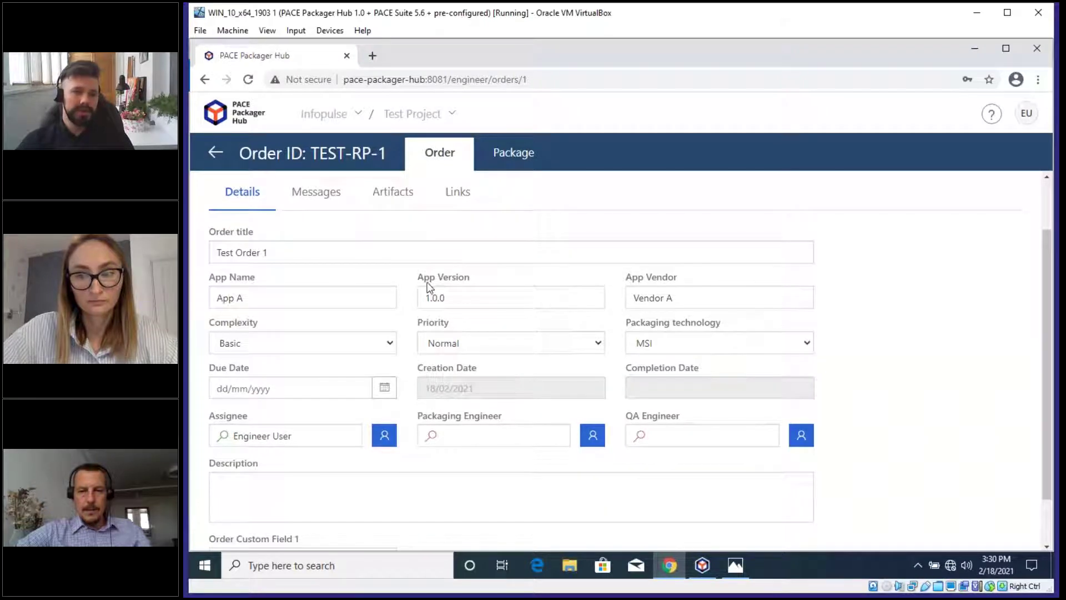
scroll(288, 270, up, 1)
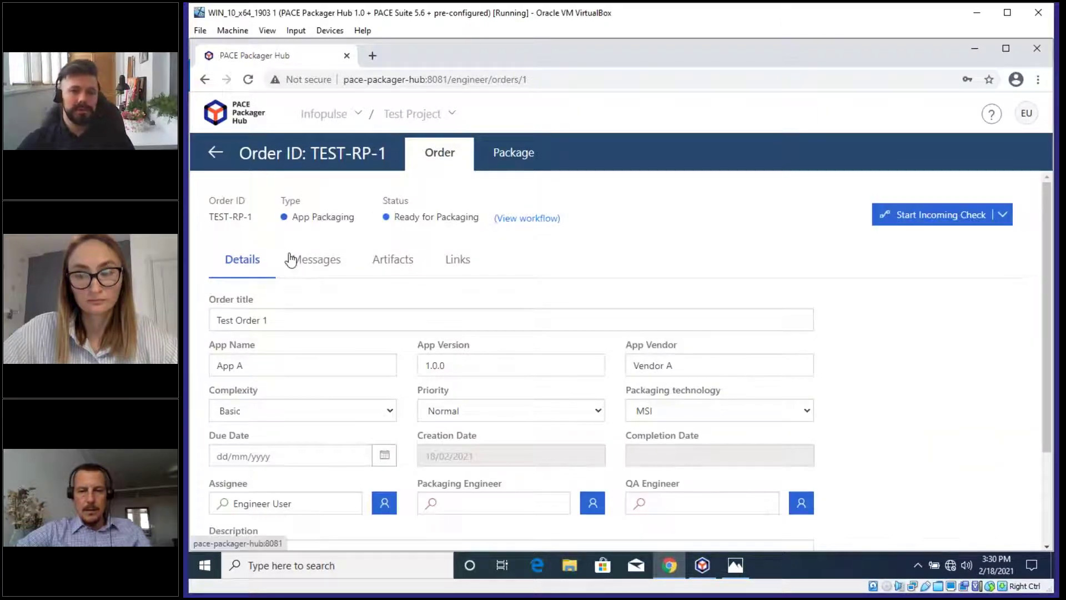
scroll(292, 328, down, 1)
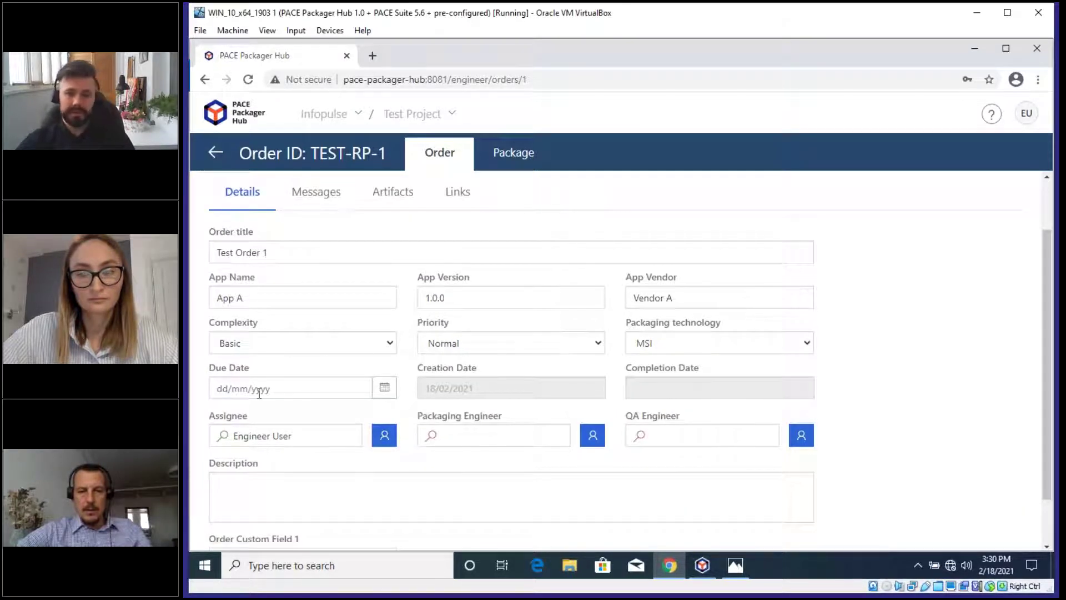
click(309, 199)
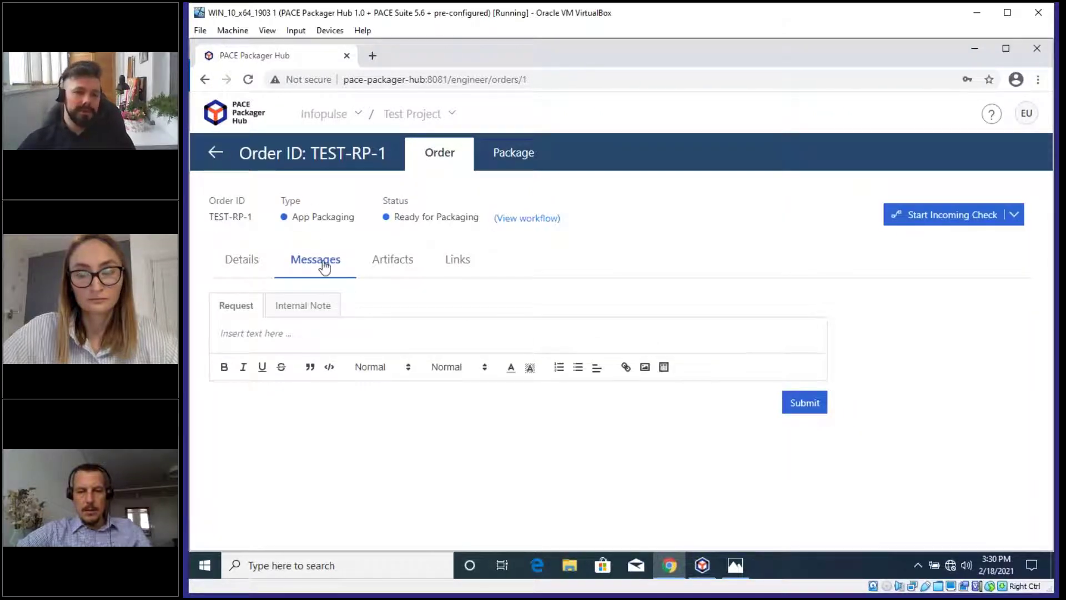
Step: Write "queestion 1" as a request message for the order and start a new line below it
click(310, 342)
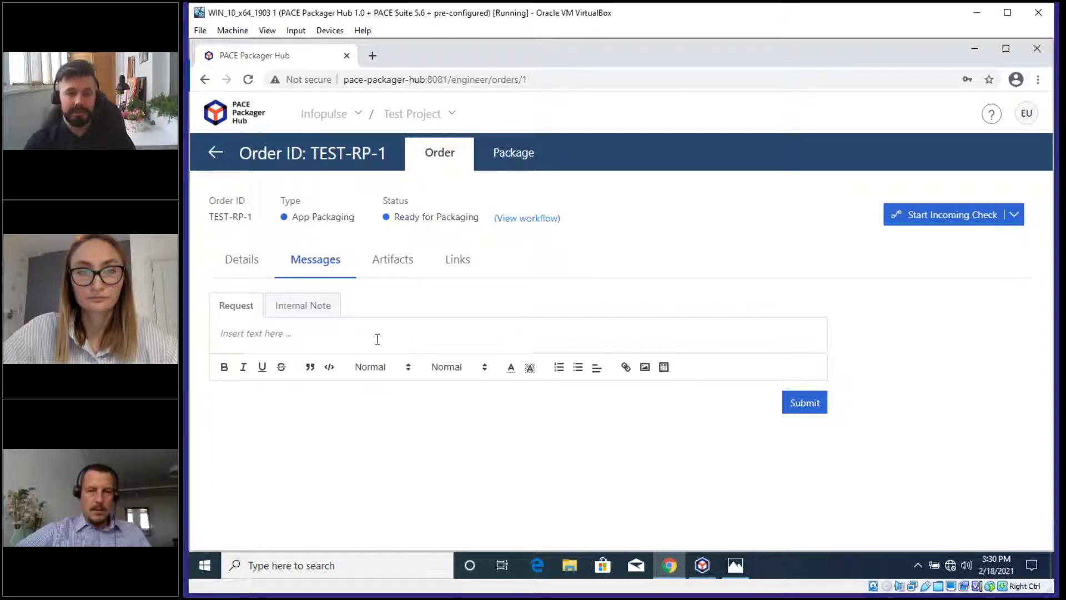
text(queestion 1)
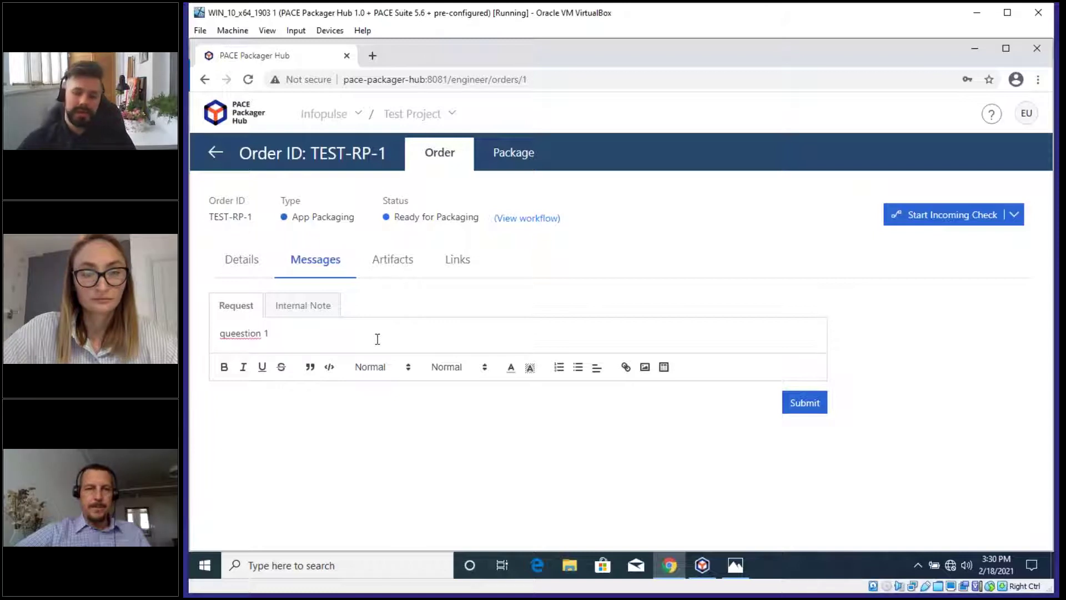
key(Return)
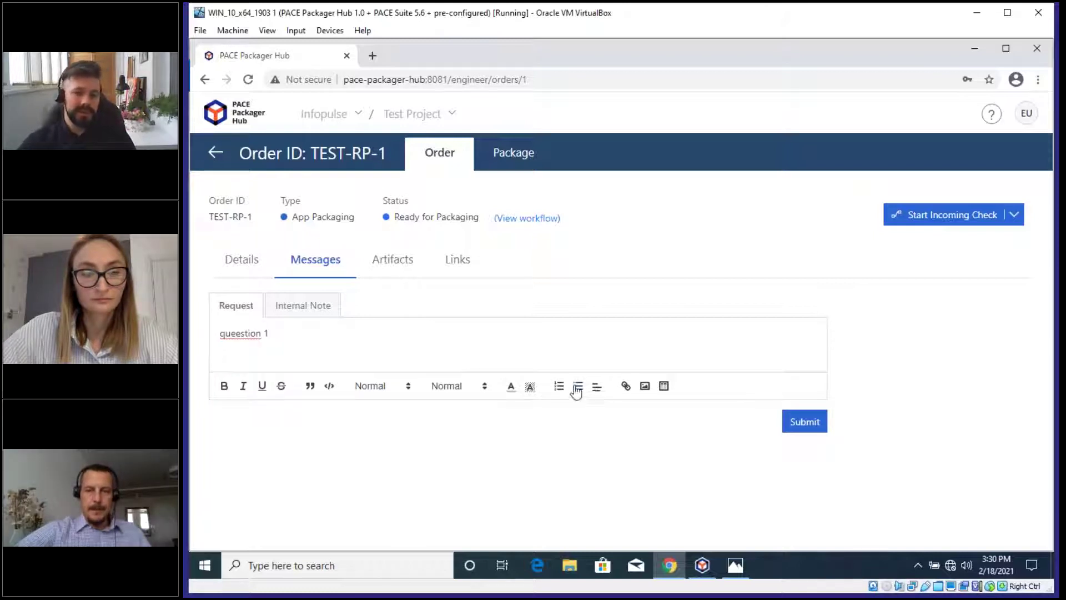
Step: Insert the PACE Packager Hub image below the request text and shrink it to about half its width
click(645, 387)
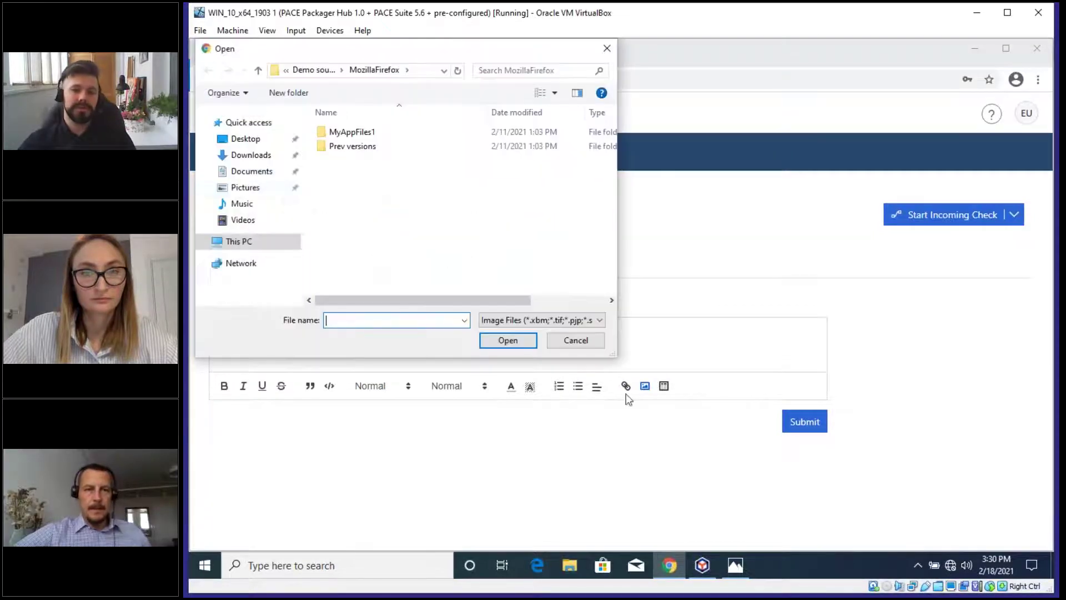
click(251, 155)
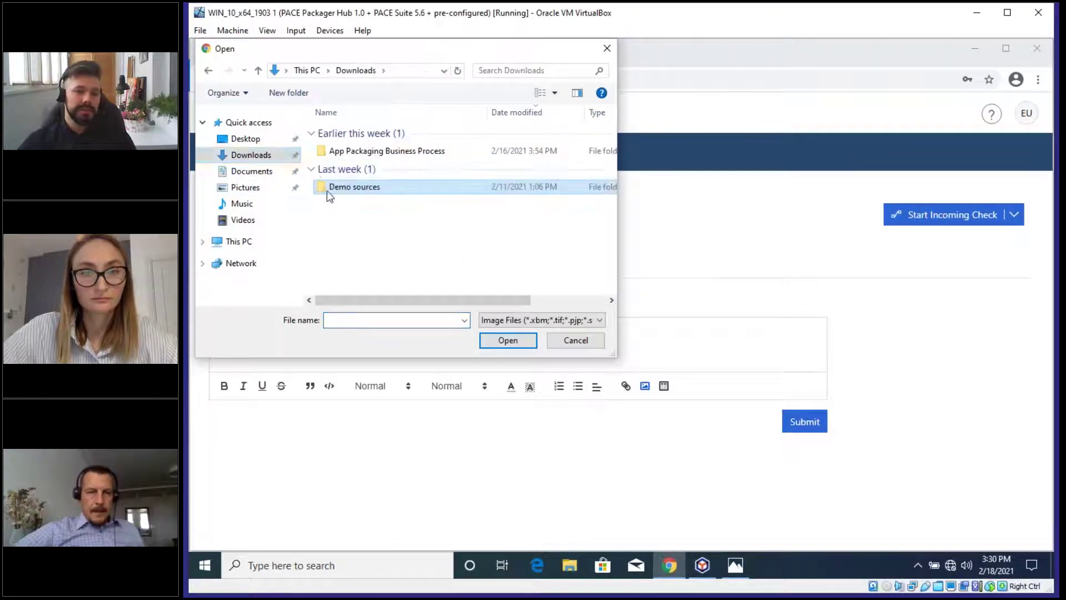
double_click(333, 189)
click(350, 188)
double_click(350, 188)
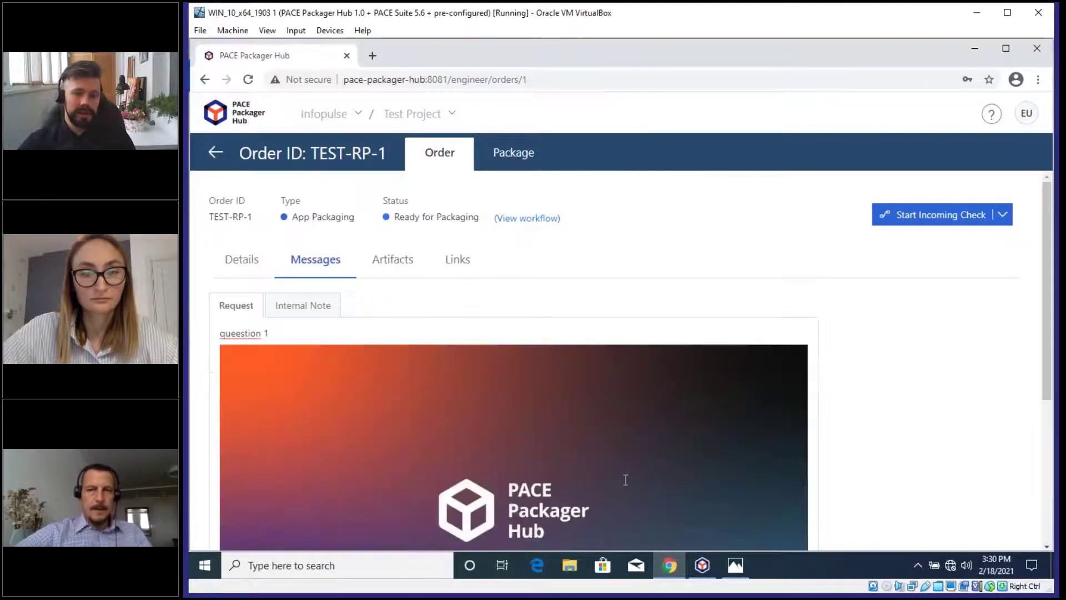
click(694, 396)
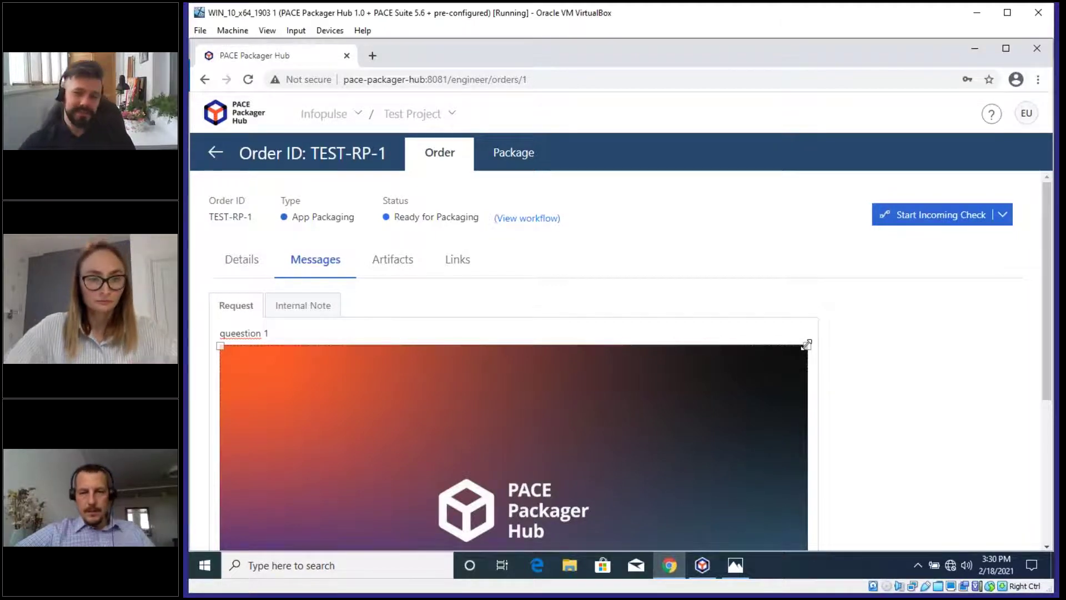
drag(805, 348, 530, 390)
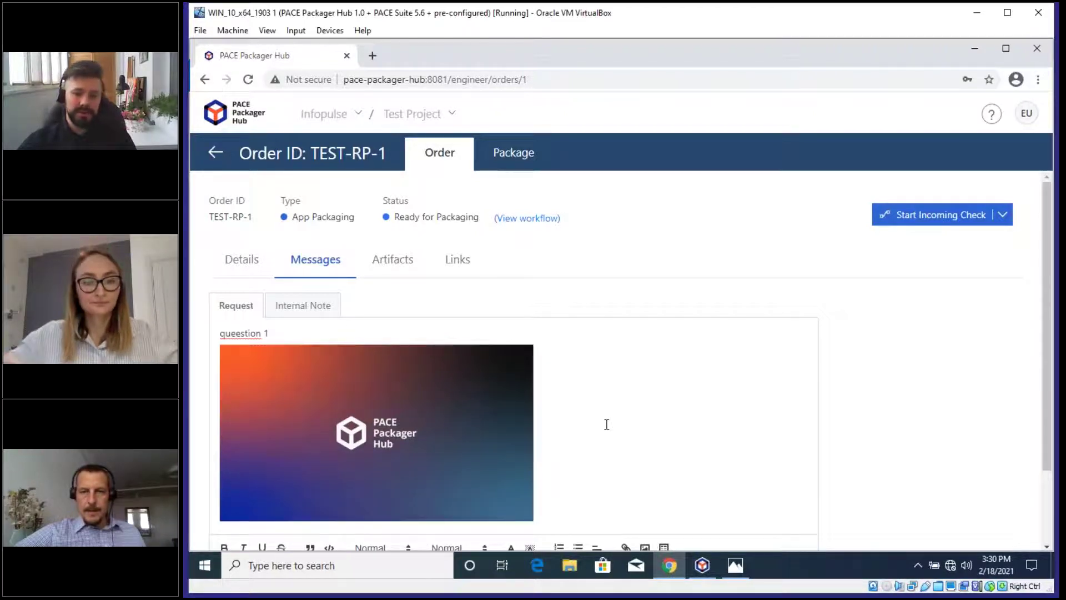
Step: Insert a table with three columns and three rows below the image in the request
scroll(607, 424, down, 1)
click(665, 502)
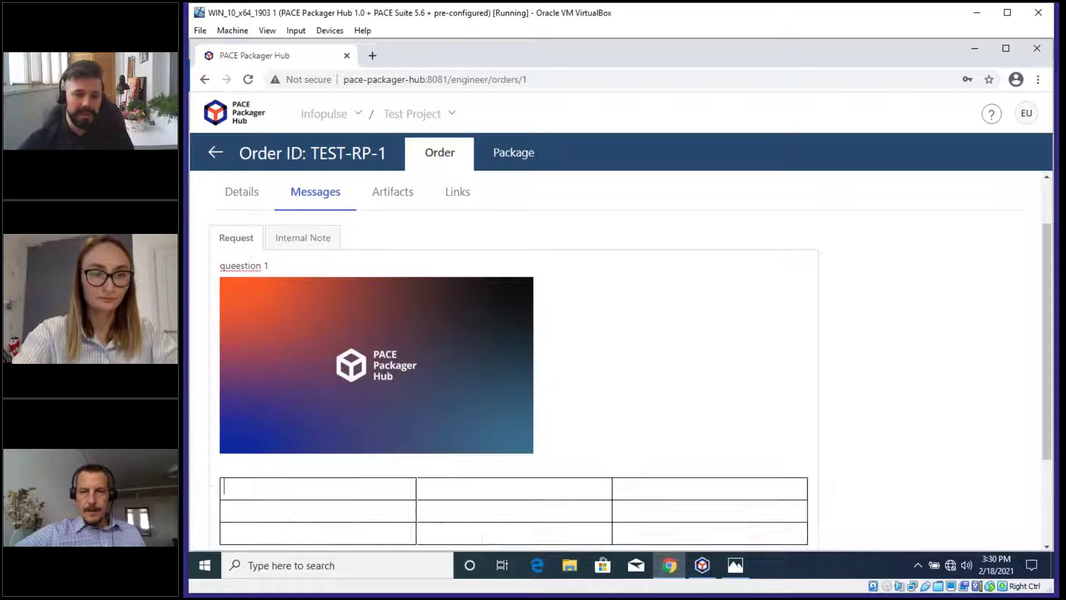
scroll(555, 500, down, 3)
click(271, 357)
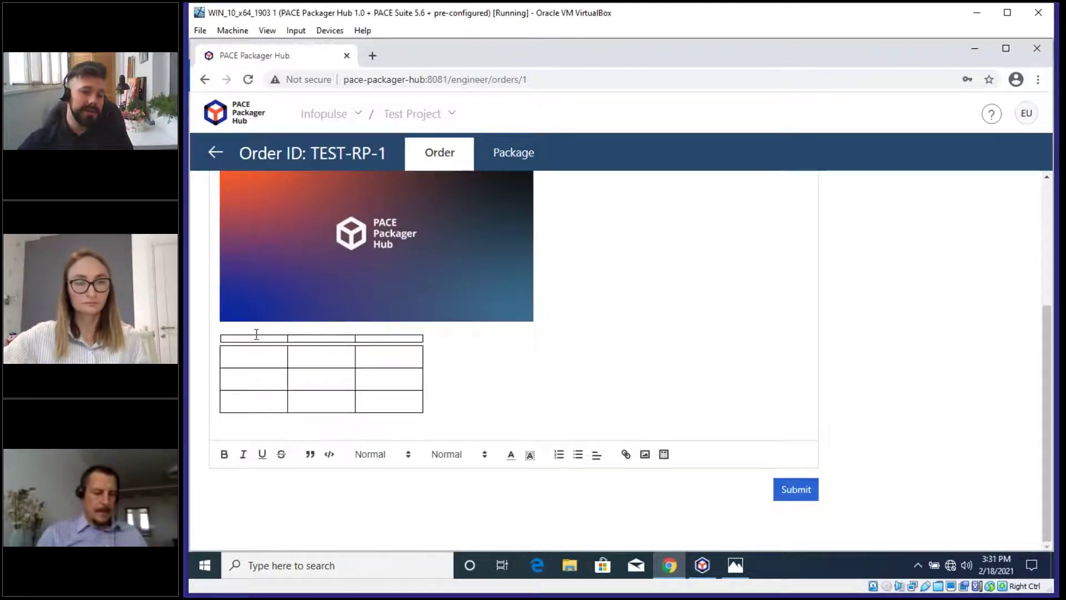
Step: Enter "ewrw" in the middle cell of the table's top row and submit the request
right_click(261, 344)
right_click(253, 368)
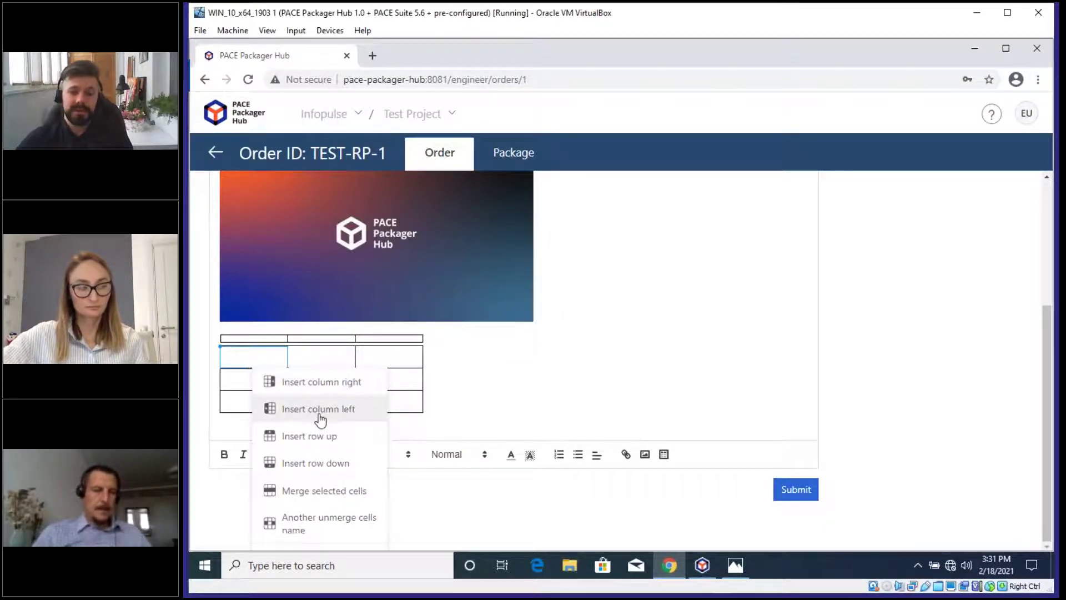
click(289, 411)
click(307, 362)
text(ewrw)
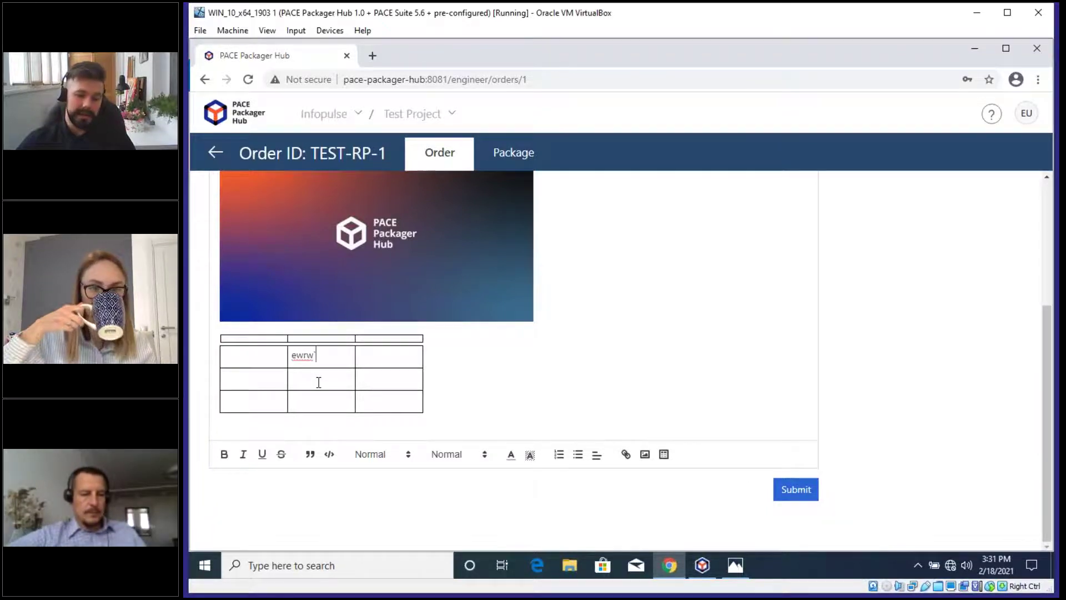
click(795, 490)
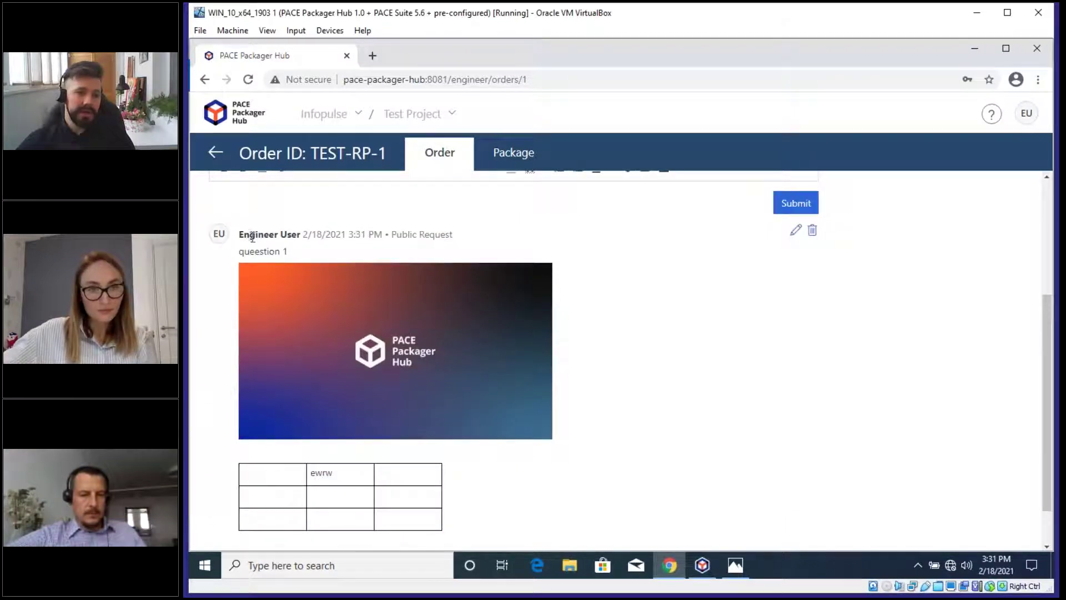
Step: Review the posted request's author, date and time, content and message type
drag(247, 234, 290, 234)
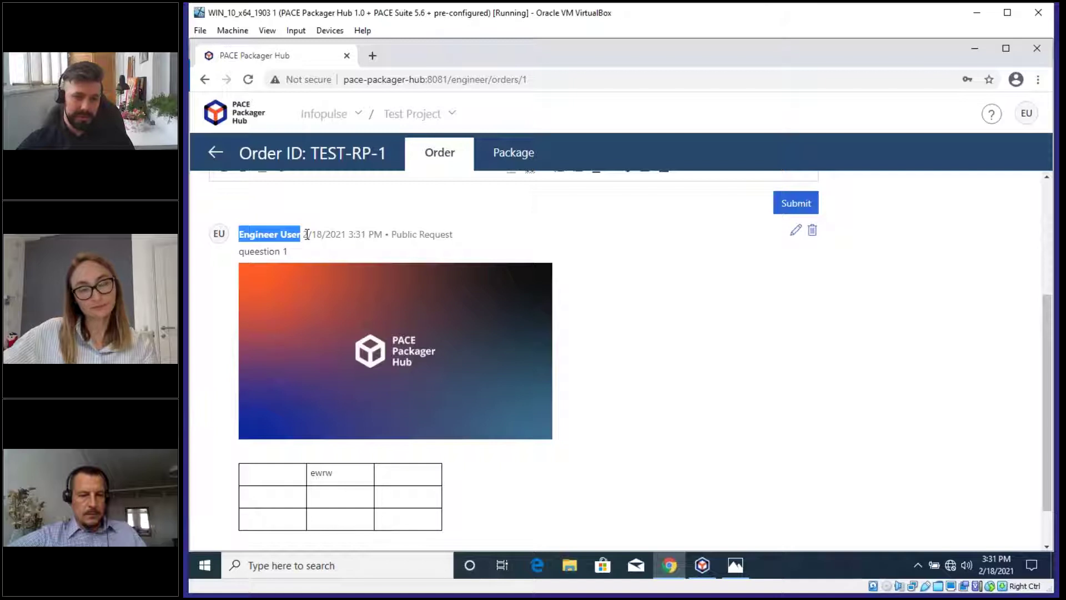
drag(304, 234, 382, 236)
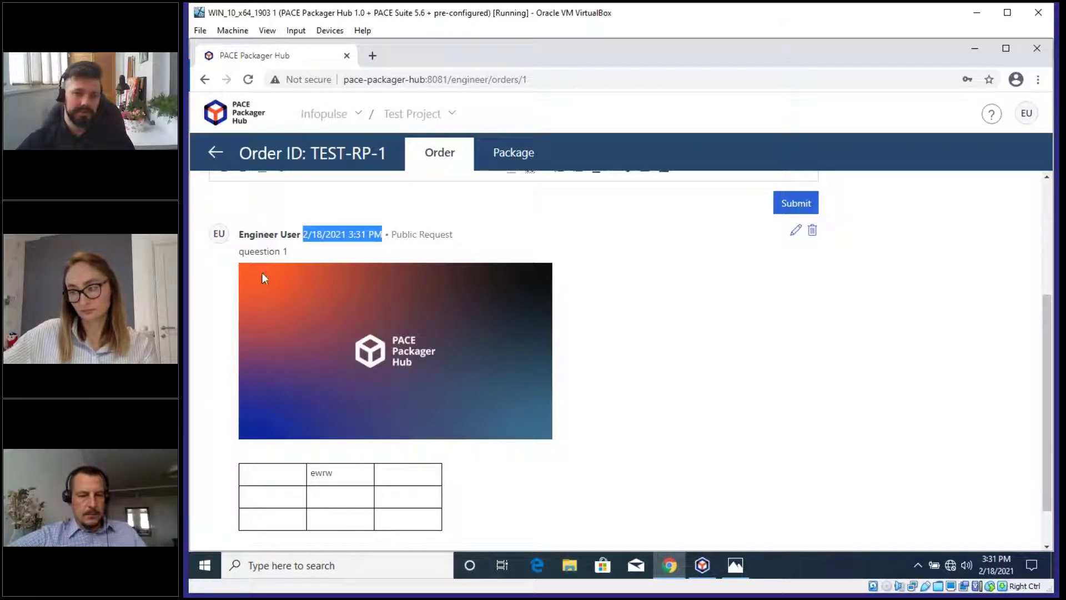
drag(261, 255, 587, 424)
click(643, 446)
scroll(642, 442, up, 3)
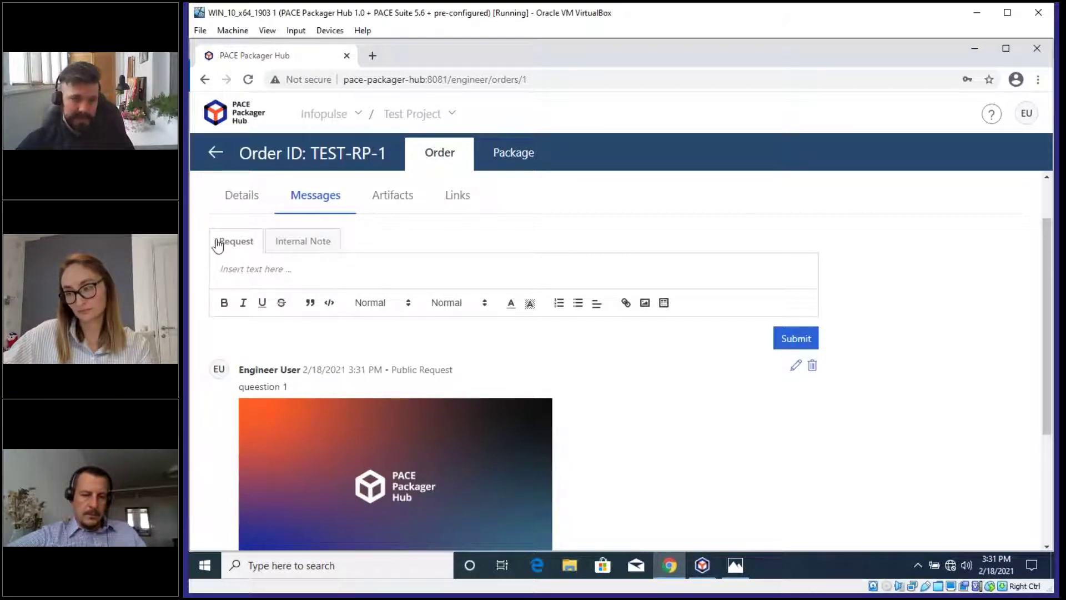
drag(391, 370, 459, 371)
click(481, 378)
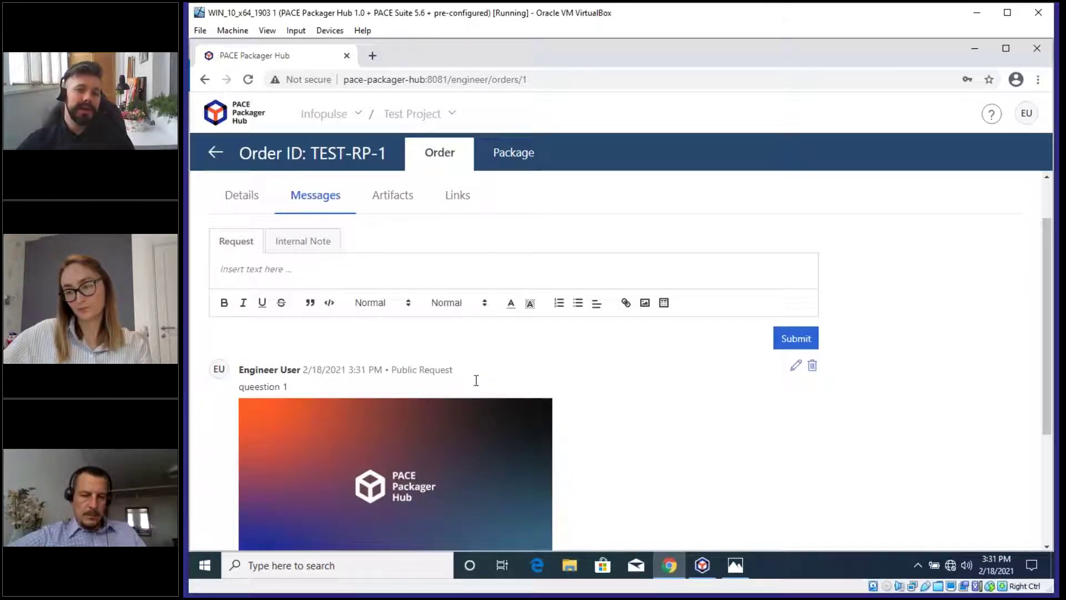
Step: Write "internal note" as an internal note on the order and submit it
click(289, 246)
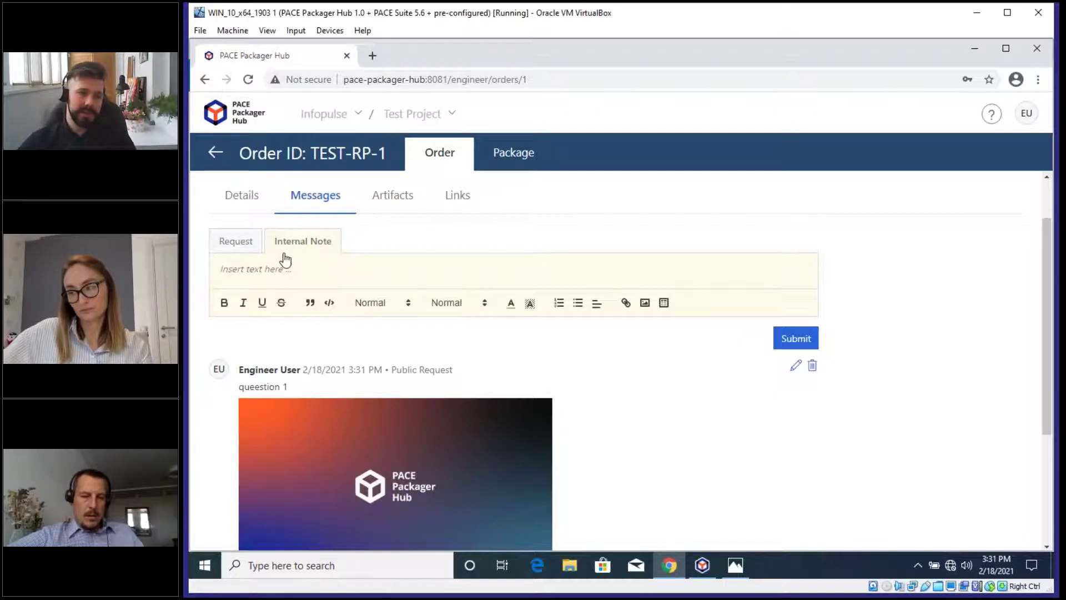
text(no)
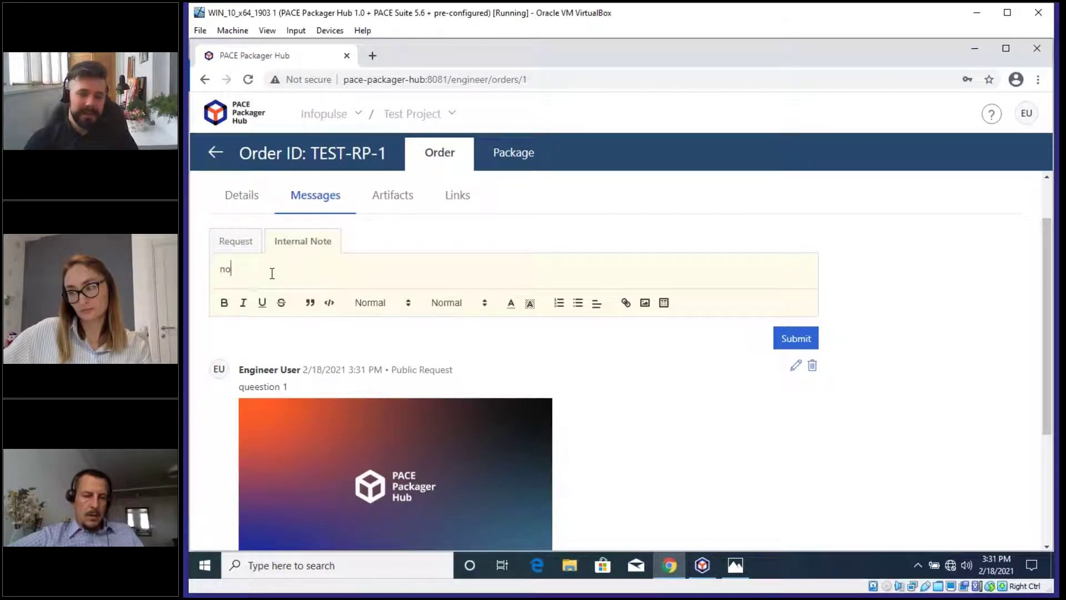
text(te)
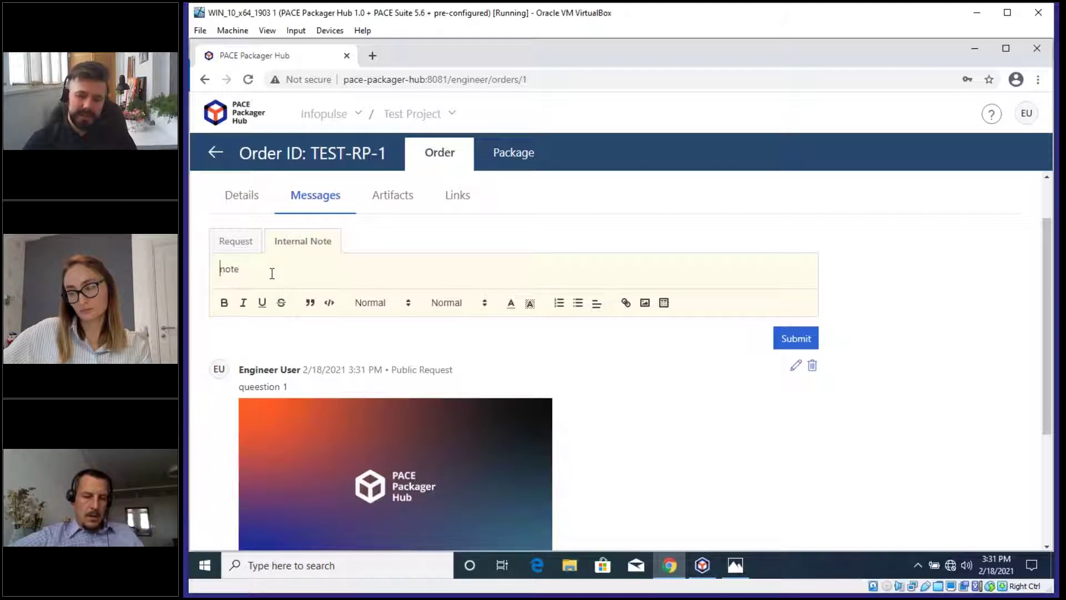
key(BackSpace)
text(inte)
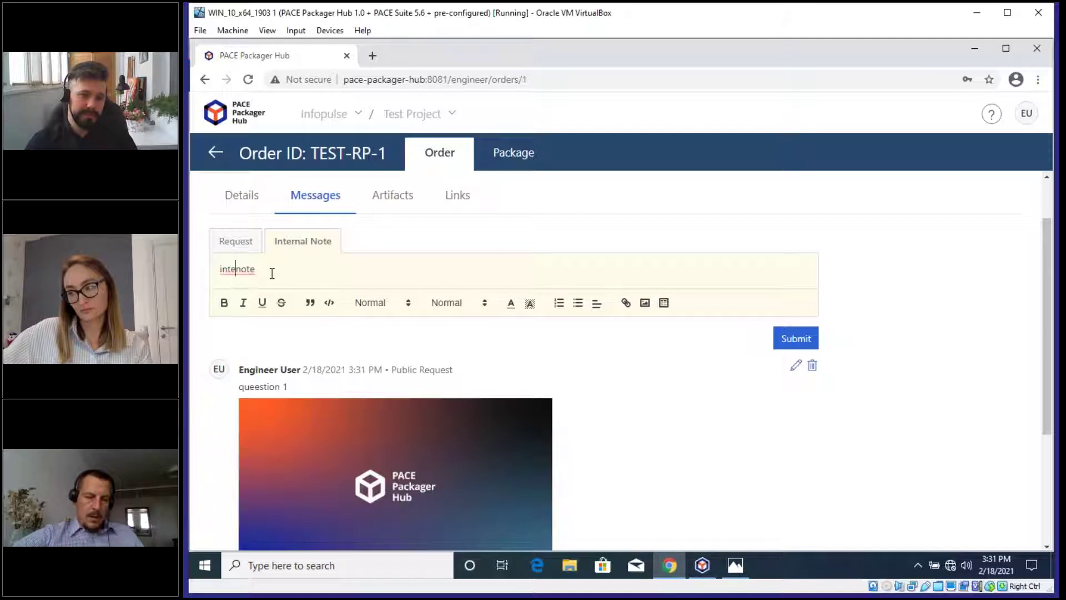
text(rnal)
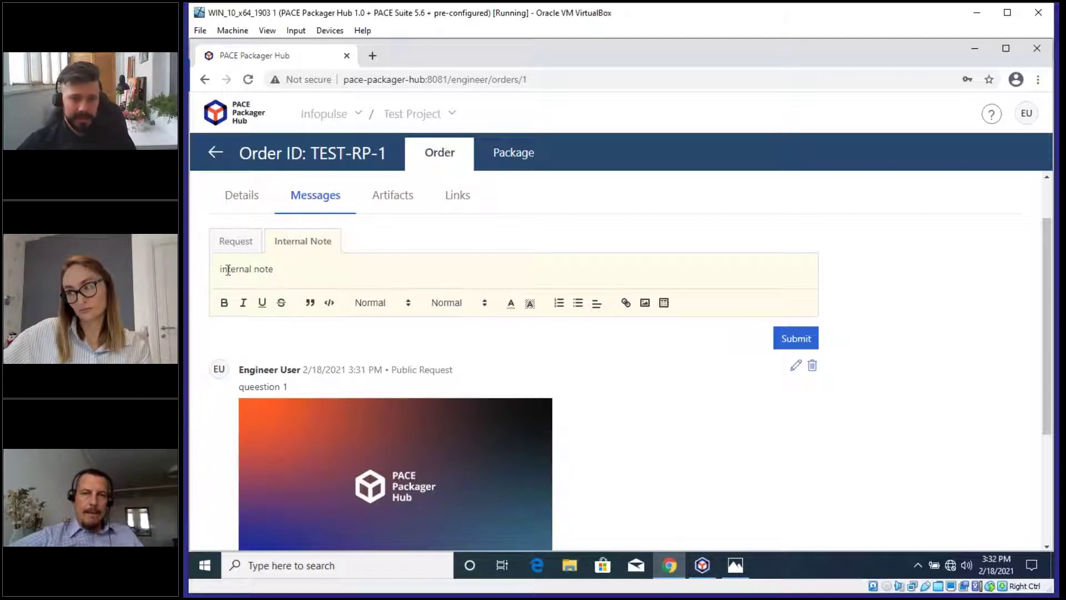
click(797, 348)
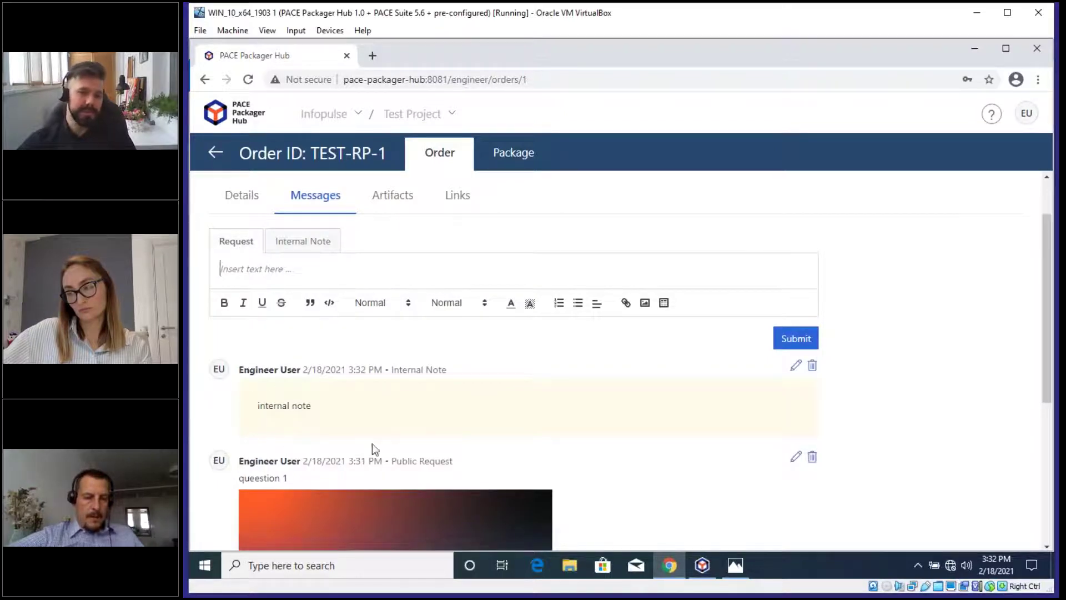
Step: Check the message type of the posted note and compare it with the earlier public request
drag(390, 370, 448, 371)
click(504, 385)
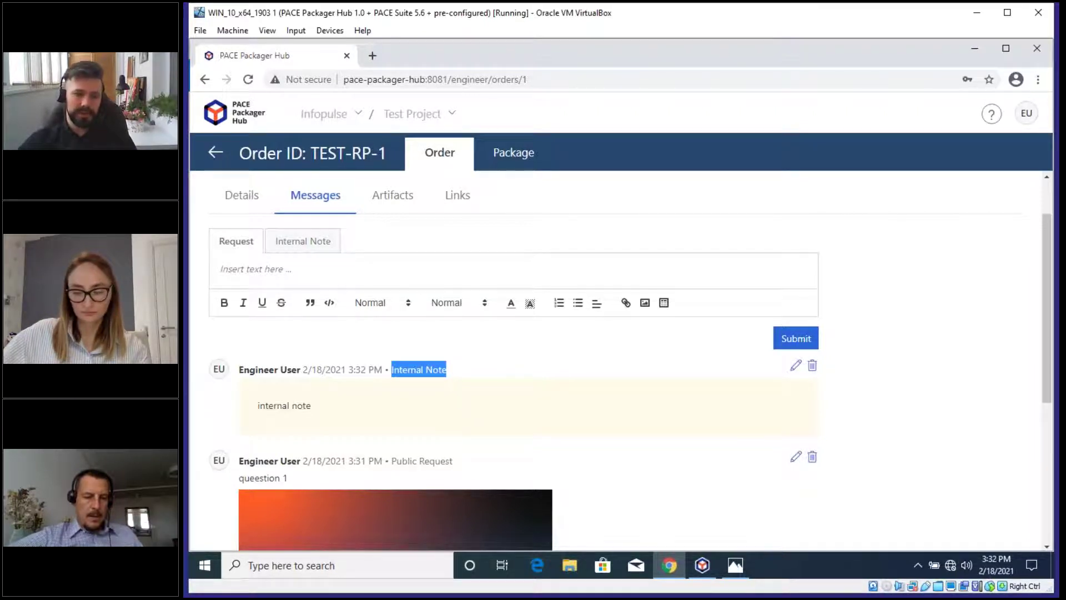
scroll(611, 417, down, 2)
click(543, 291)
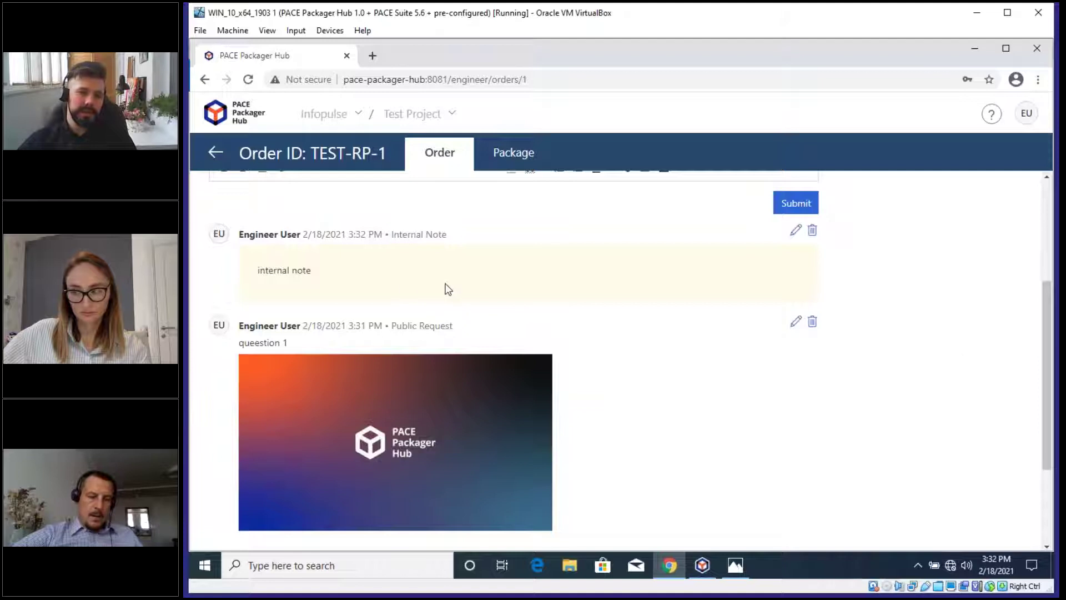
scroll(568, 341, up, 3)
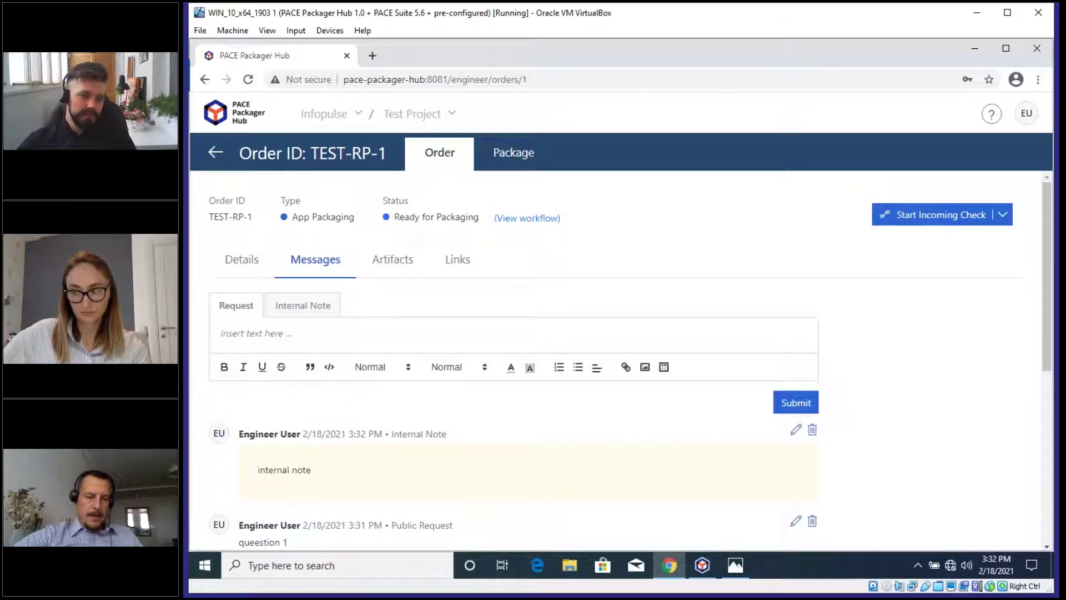
Step: Download the source installation from the order's artifacts and keep the file Firefox Setup 71.0.exe
click(396, 265)
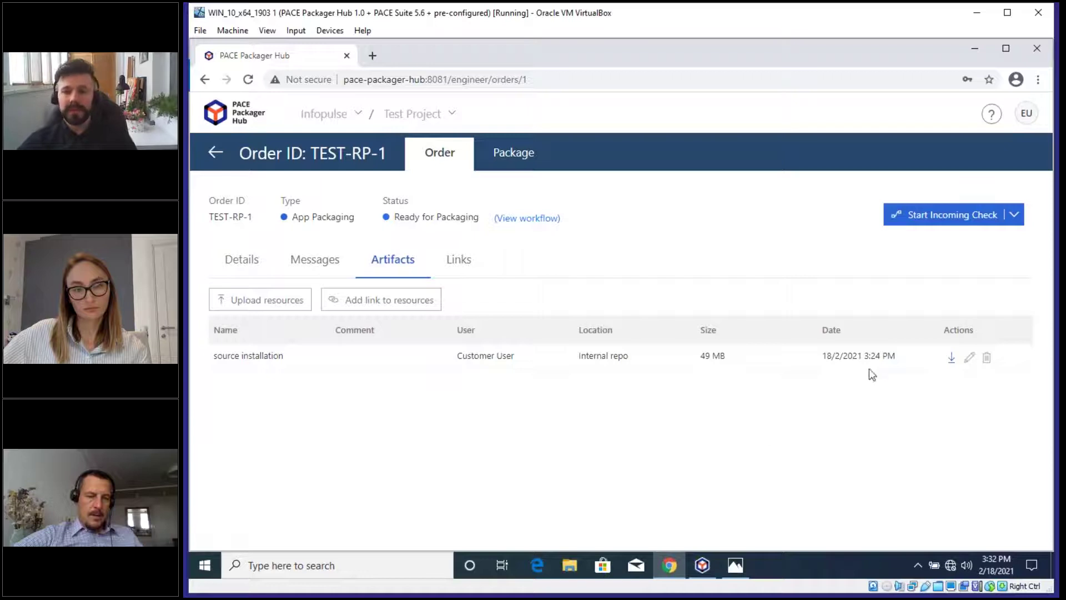
click(952, 358)
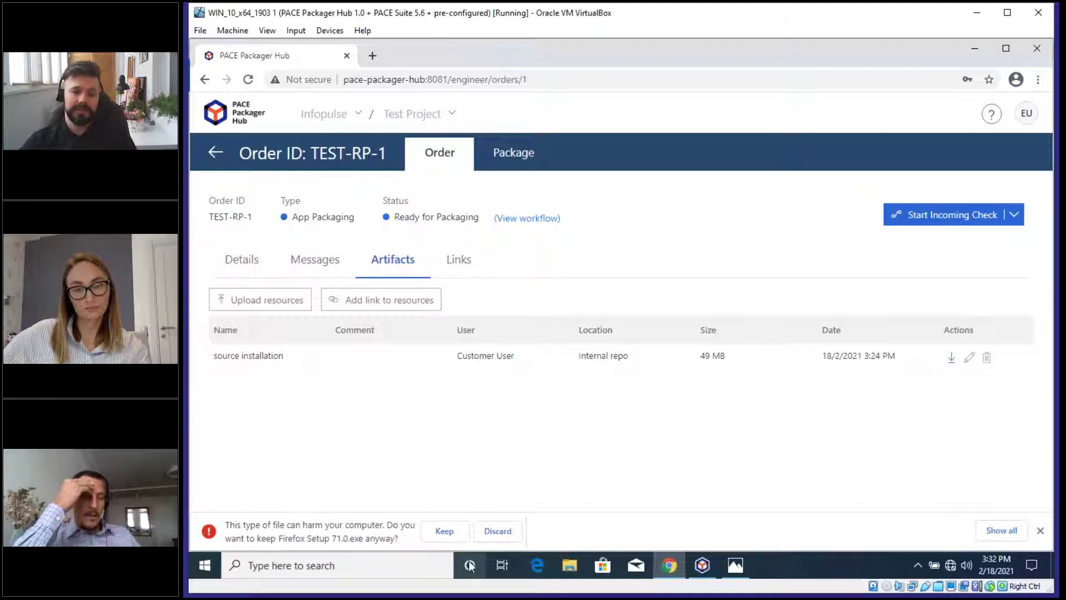
click(444, 530)
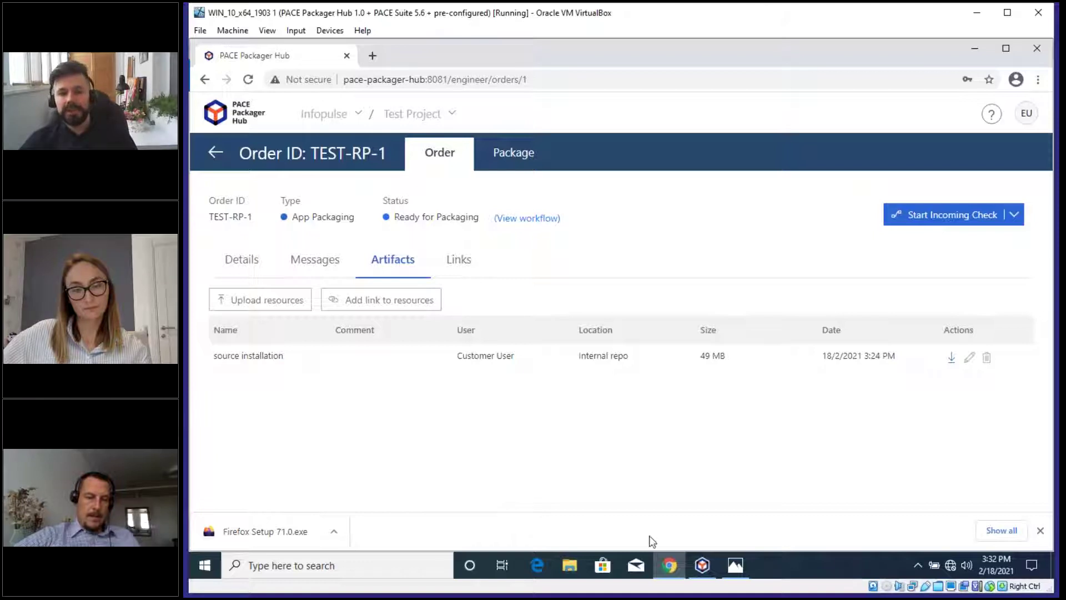
Step: Switch to Photos, advance the App Packaging business process to Slide5.PNG, and return to the order in Chrome
click(737, 566)
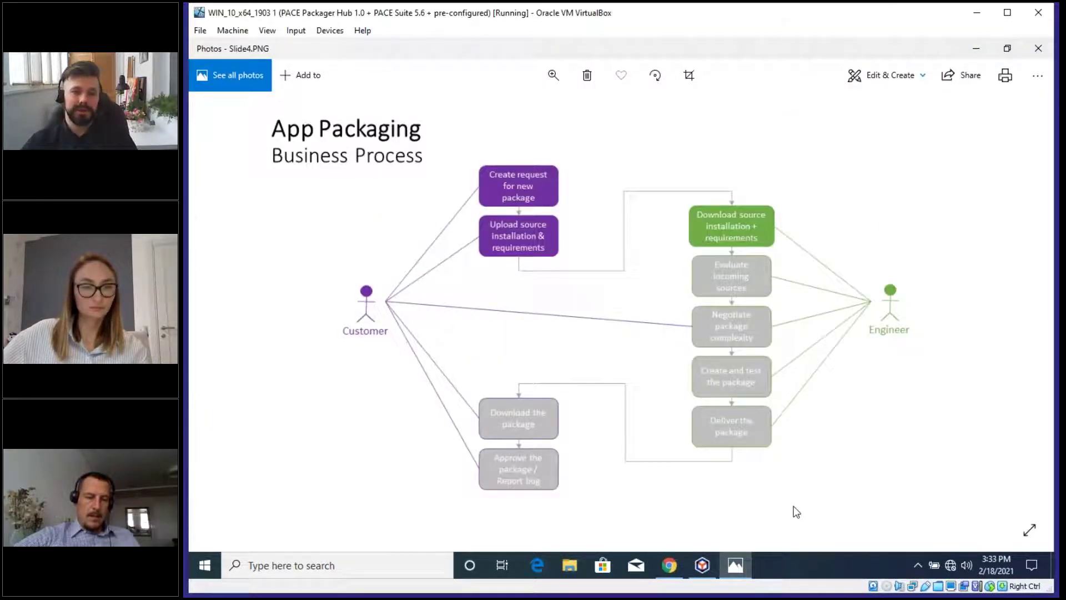
key(Right)
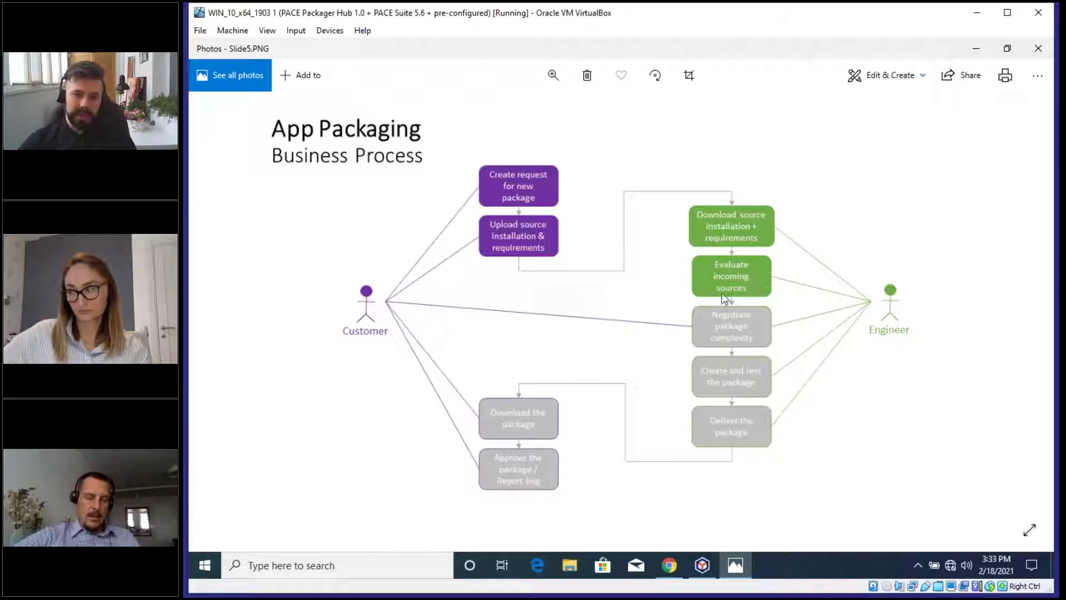
mouse_move(703, 565)
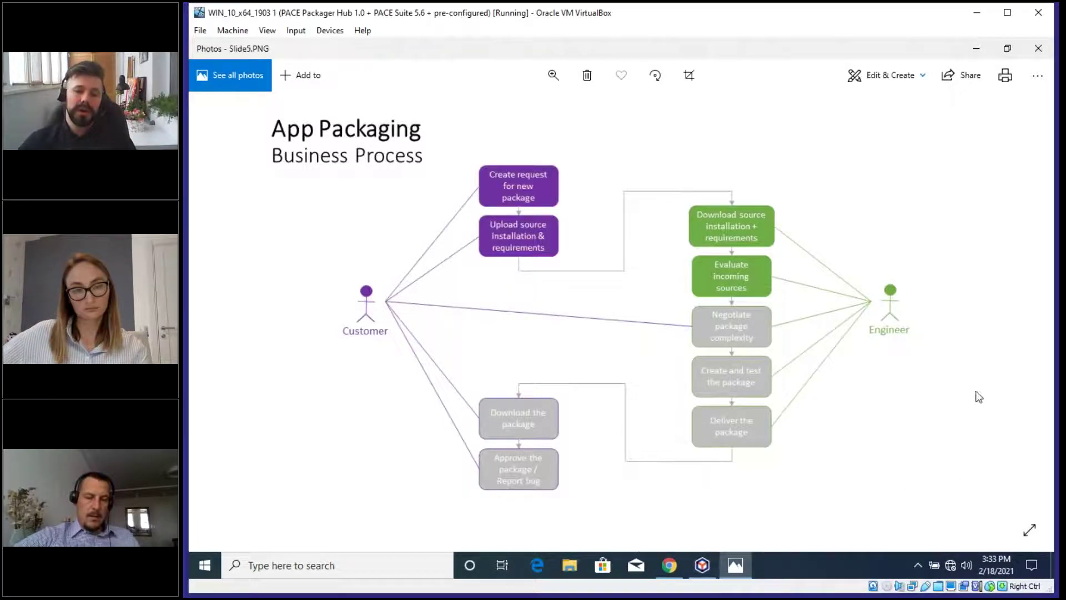
click(673, 565)
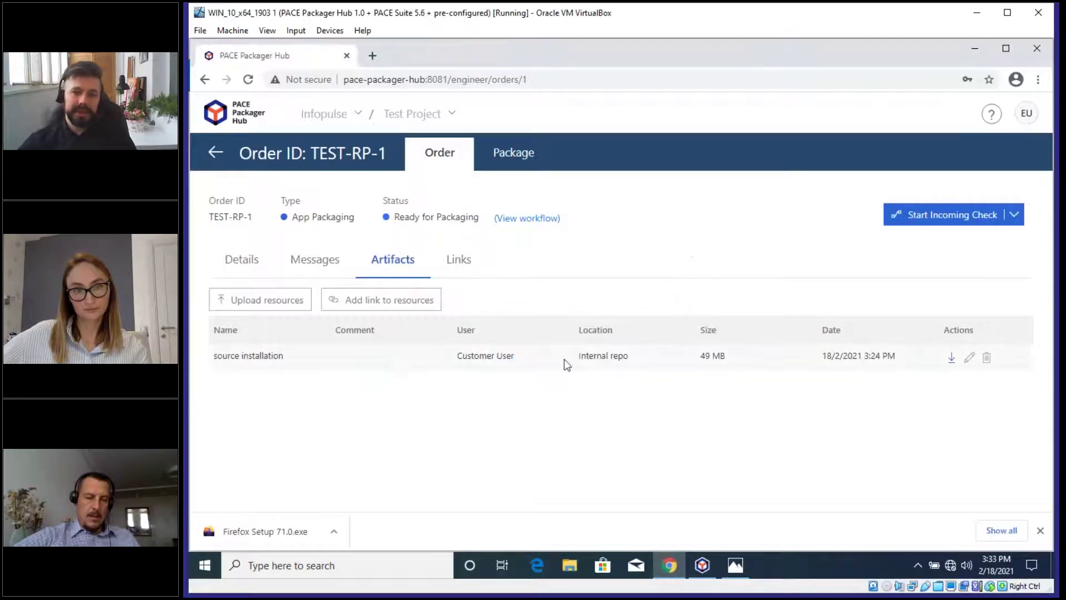
Step: Show the order's details and check its app name without changing it
click(243, 261)
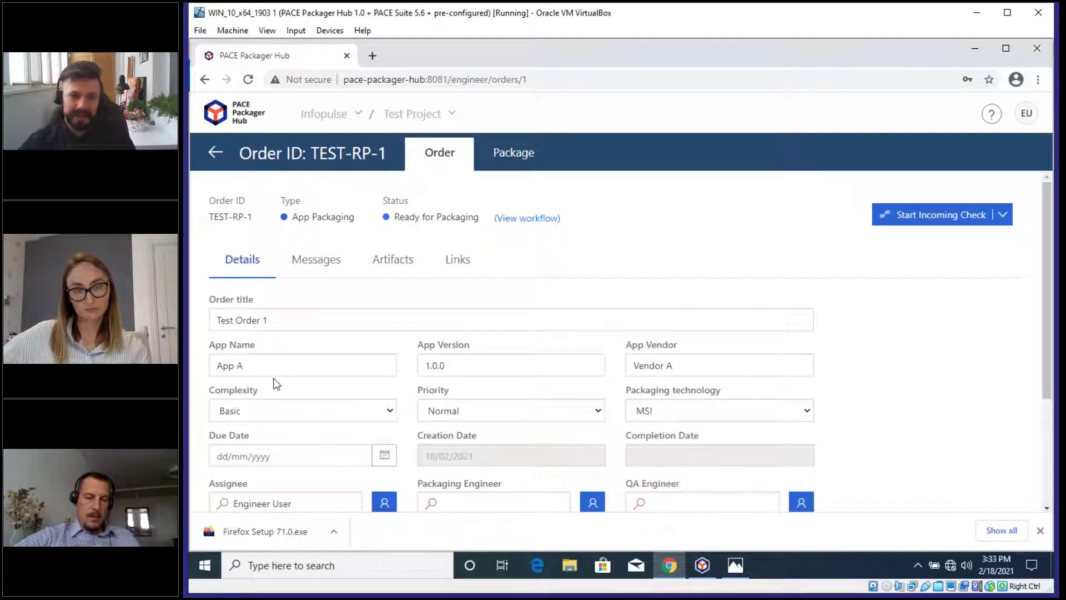
triple_click(240, 368)
click(334, 360)
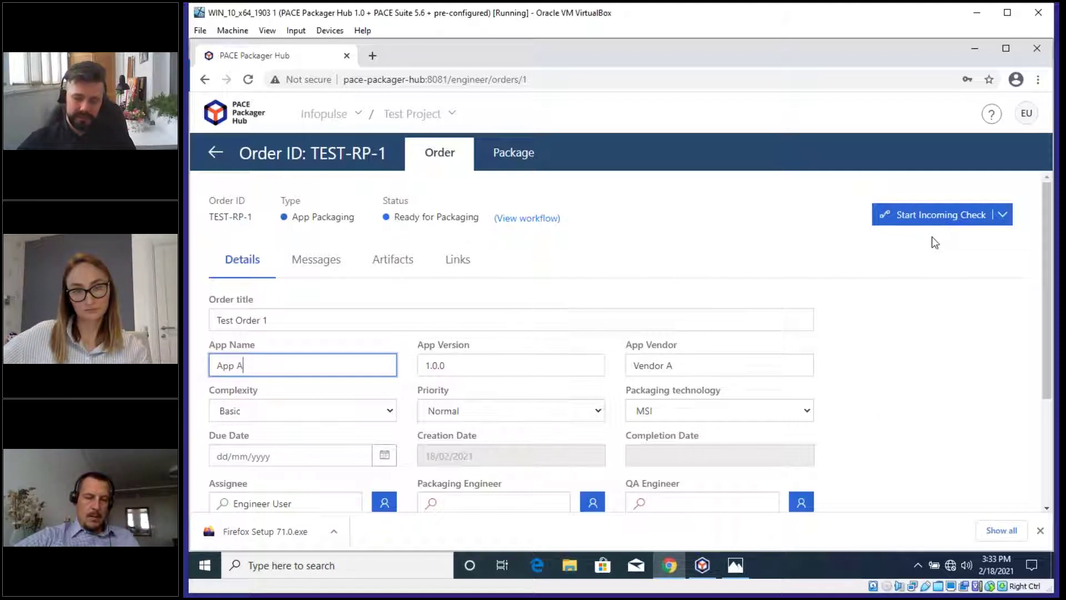
Step: View the order's current workflow and start the Incoming Check on the order
click(549, 222)
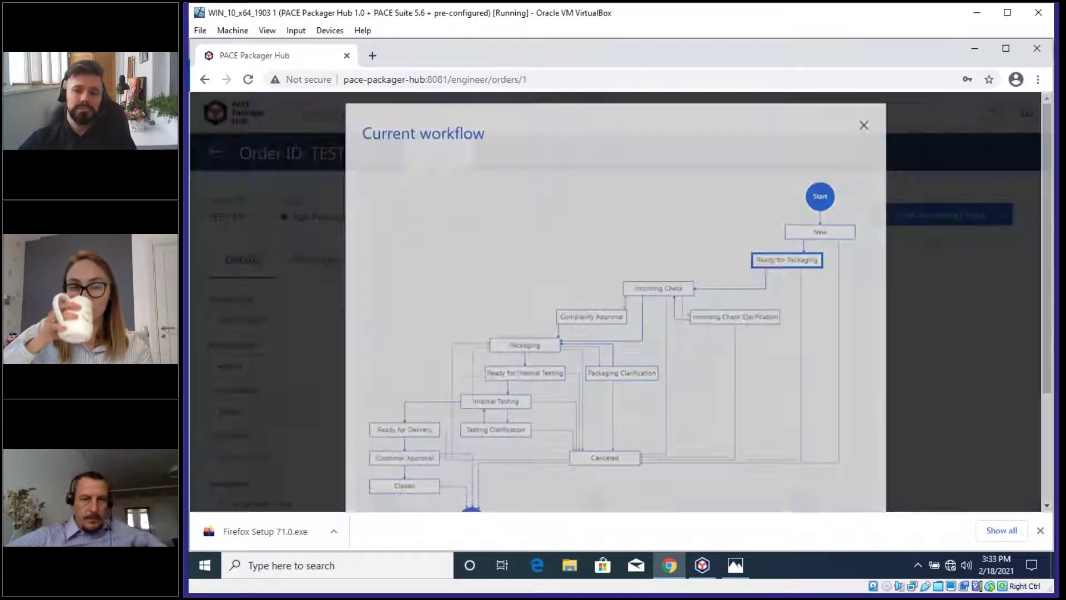
click(863, 138)
click(942, 218)
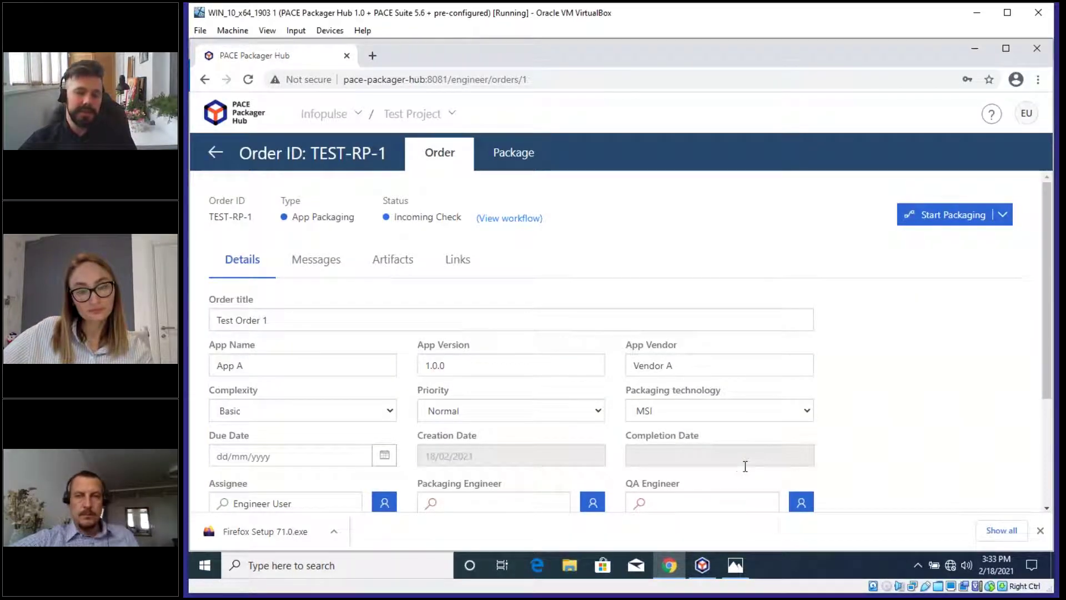
Step: Launch the PACE Packager Hub desktop client and log in with the remembered engineer credentials
mouse_move(703, 565)
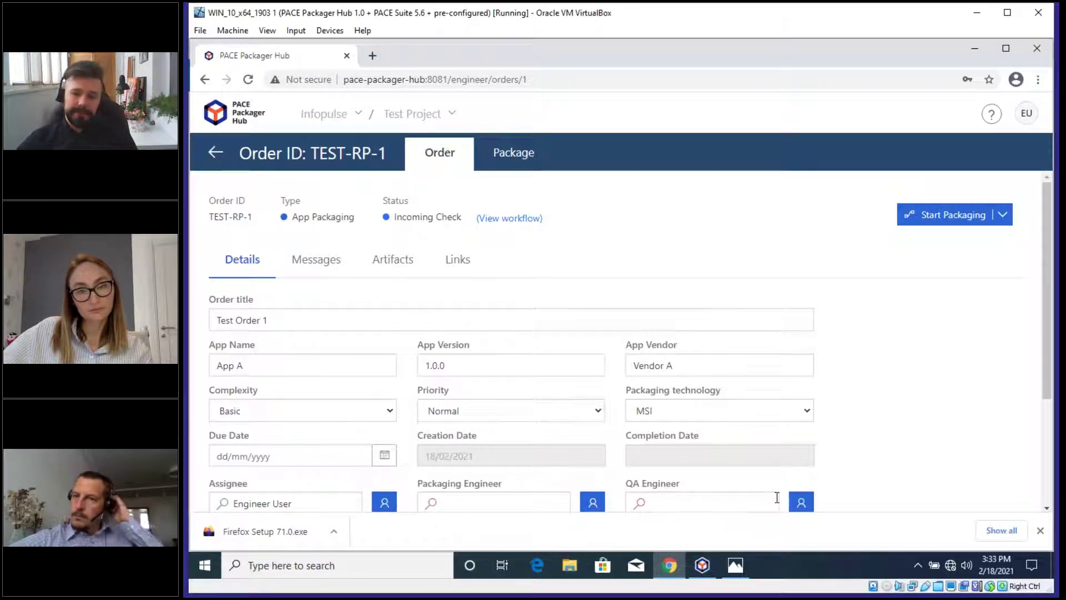
click(209, 564)
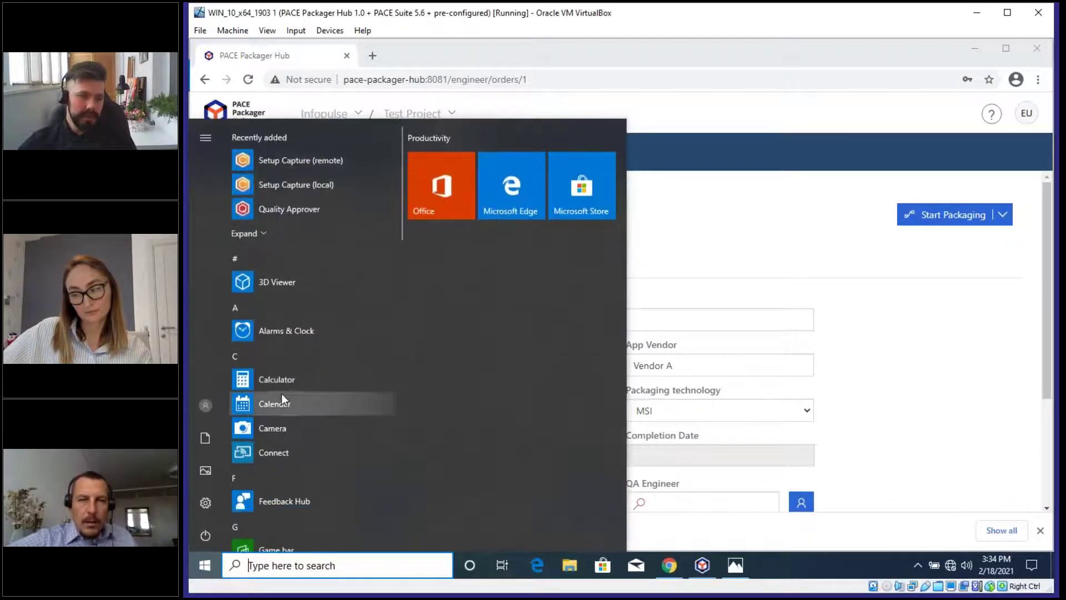
scroll(298, 423, down, 2)
scroll(300, 427, down, 5)
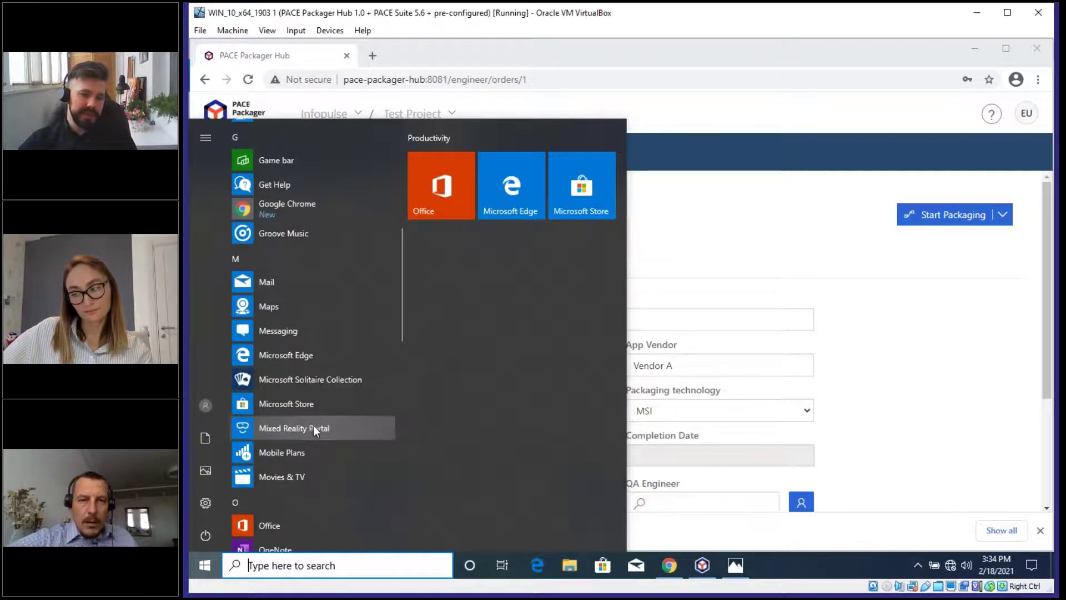
scroll(314, 432, down, 3)
click(303, 362)
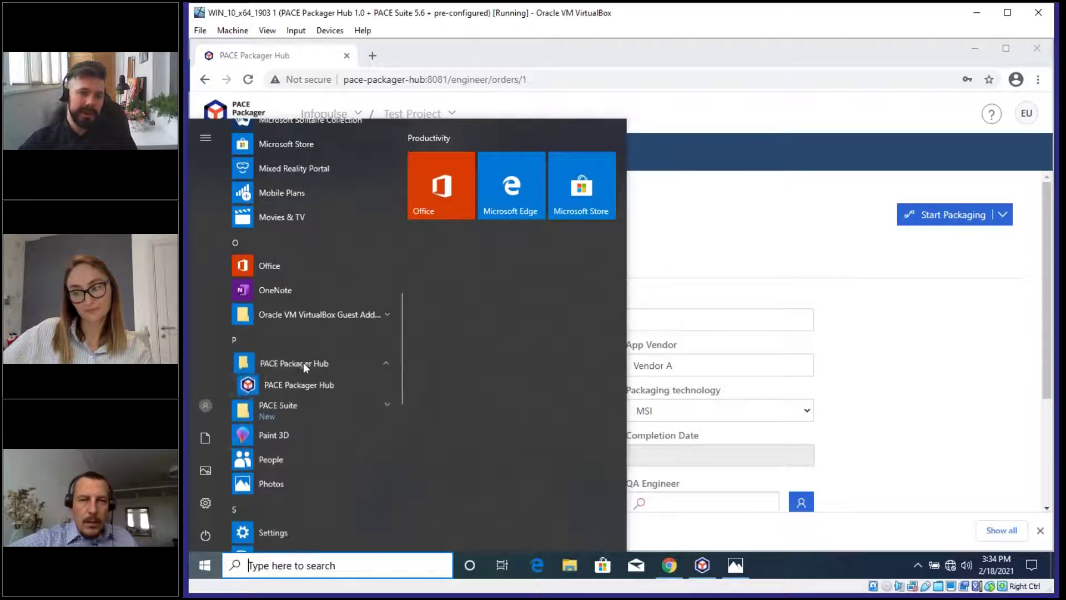
click(320, 388)
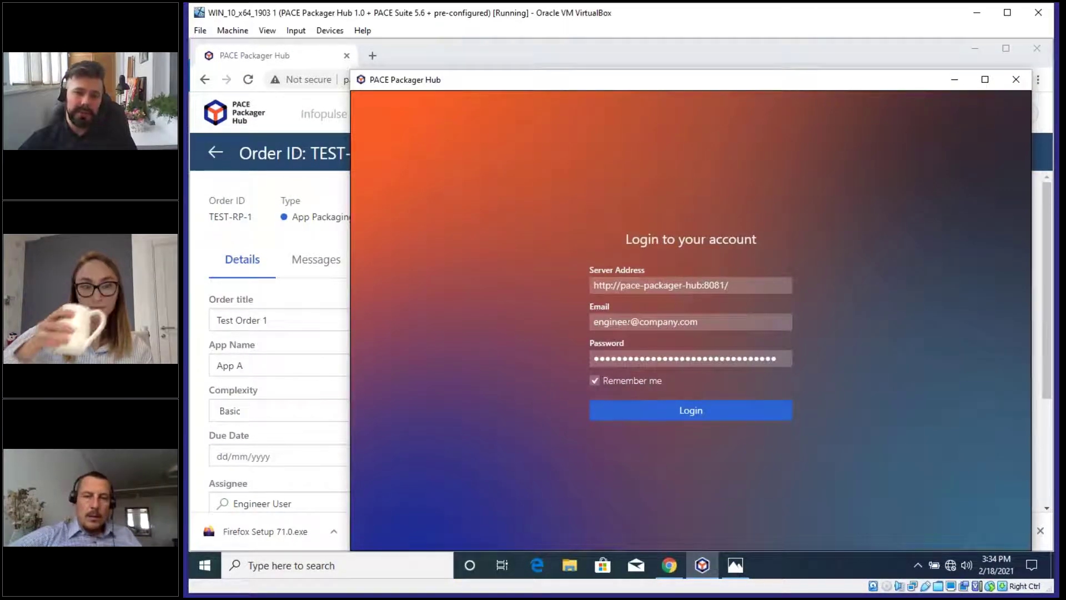
click(688, 414)
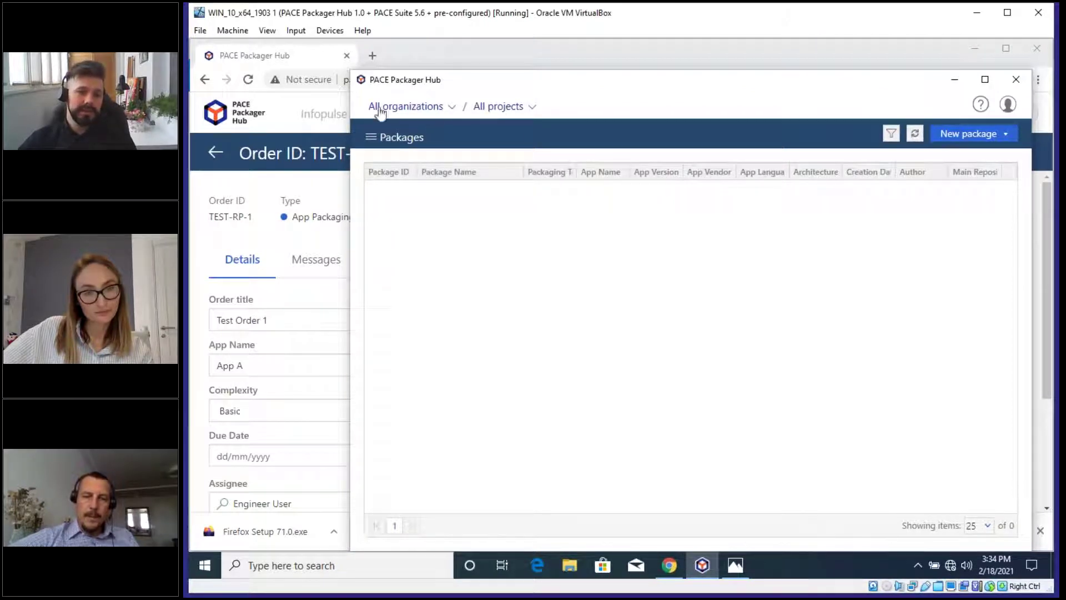
Step: Limit the package list to the Infopulse organization and its Test Project
click(439, 107)
click(411, 175)
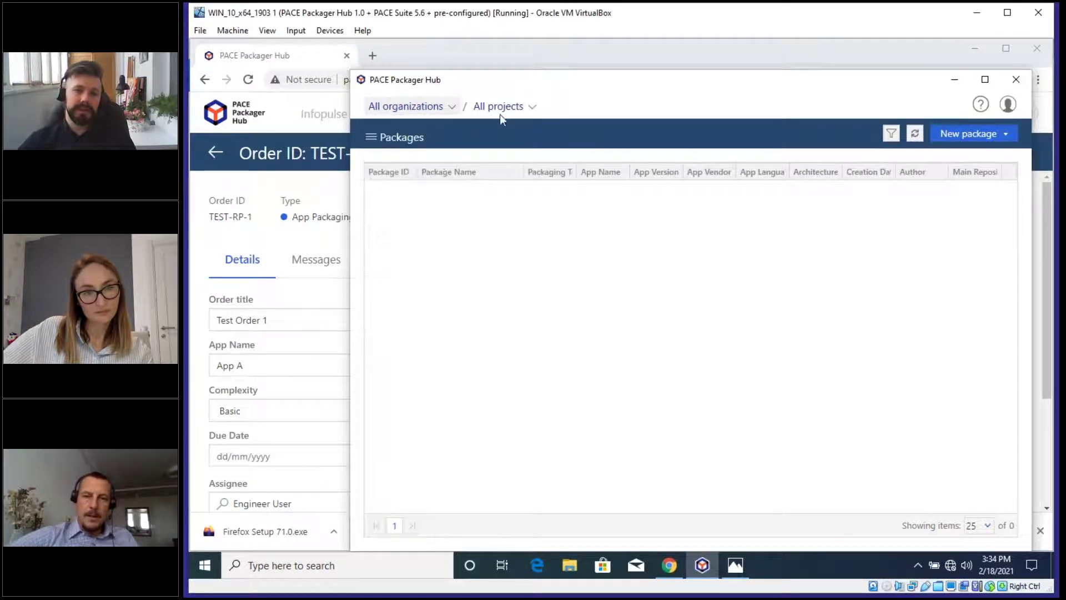
click(479, 112)
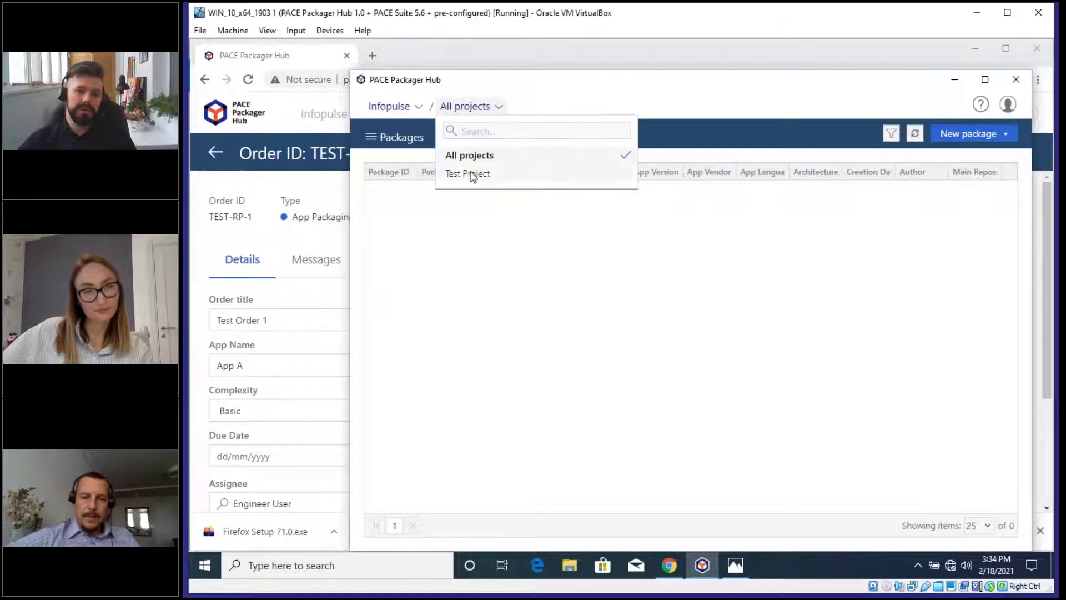
click(472, 173)
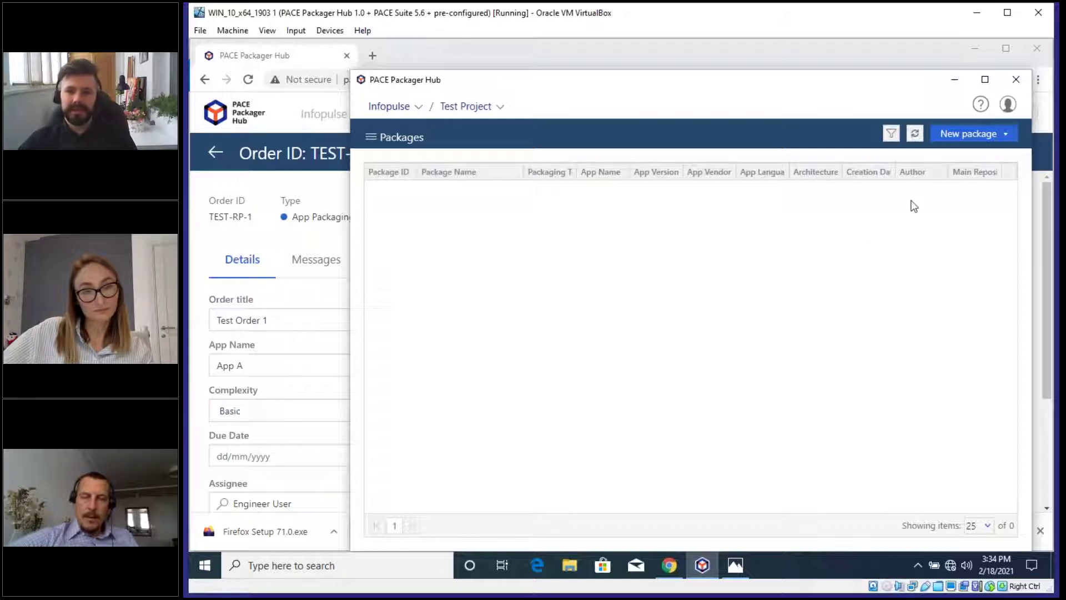
Step: Begin a new package from an order, check the order's type in Chrome, and set the order type to App Packaging
click(991, 135)
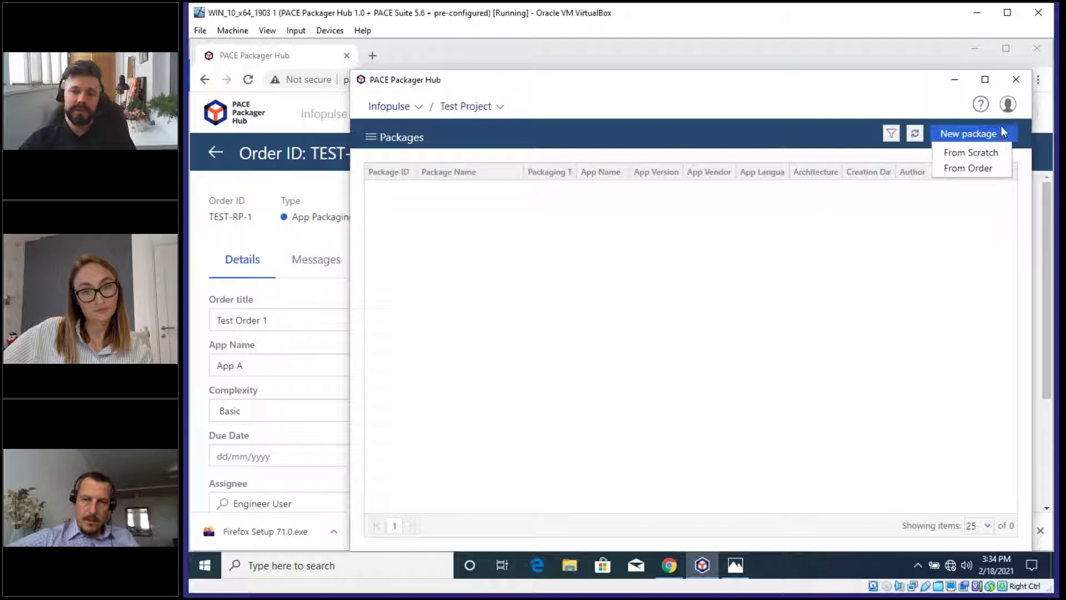
click(968, 168)
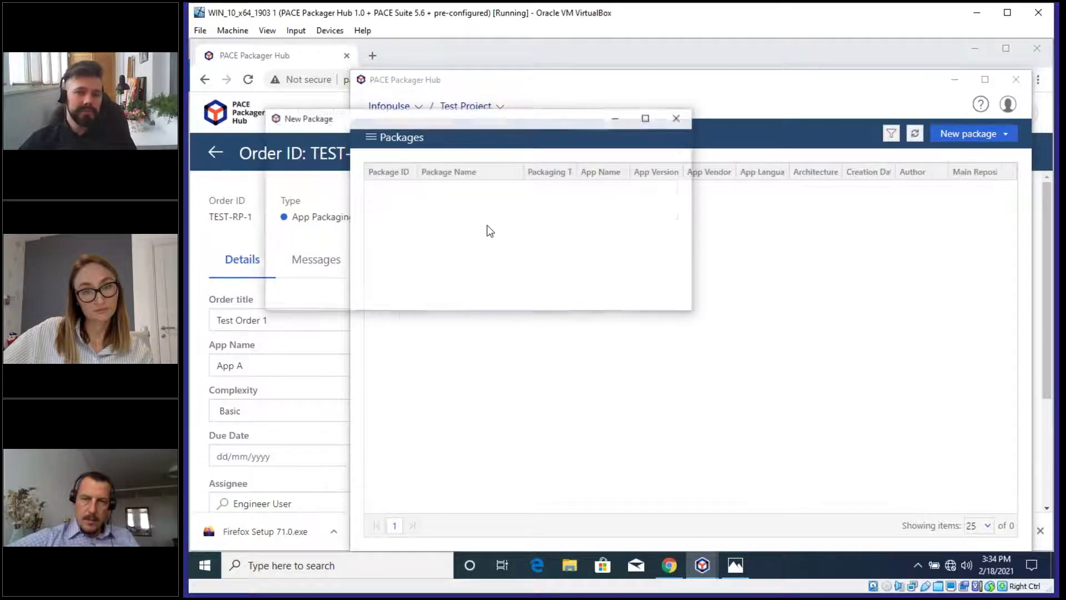
drag(448, 127, 532, 143)
click(321, 233)
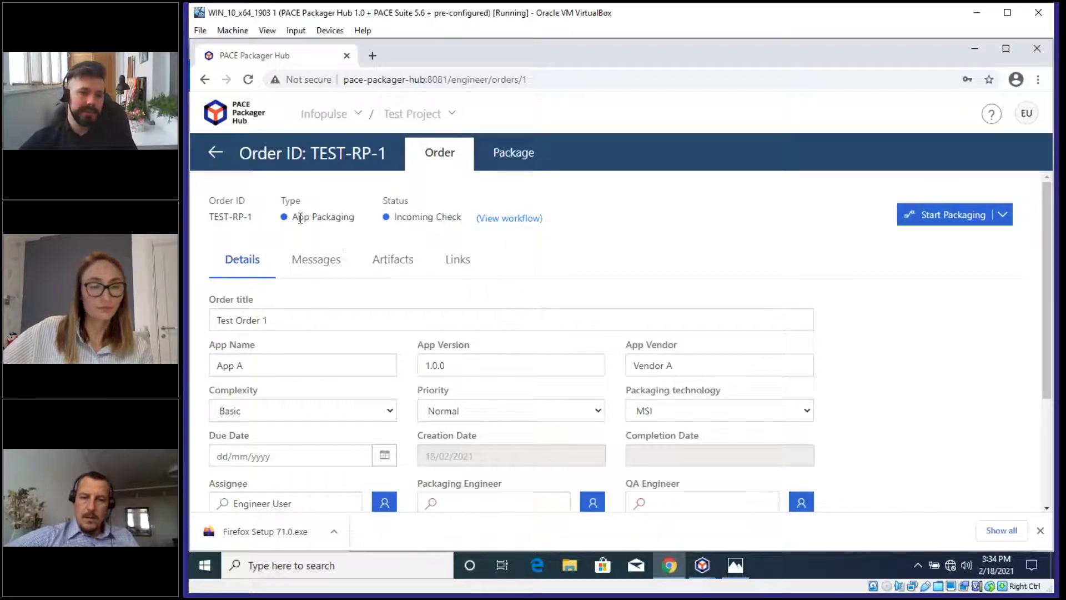
triple_click(320, 233)
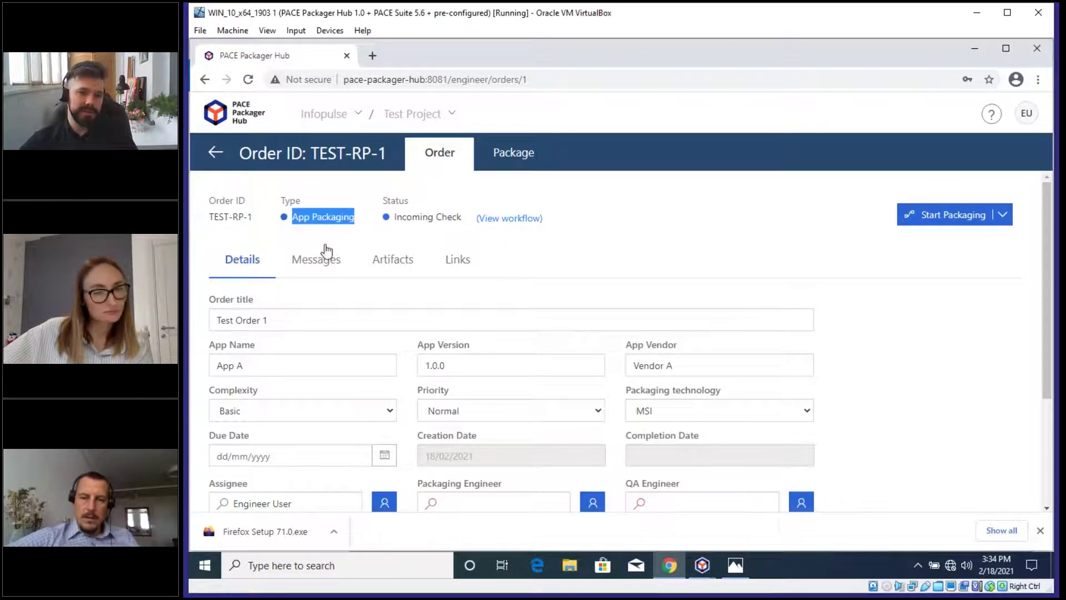
key(alt+Tab)
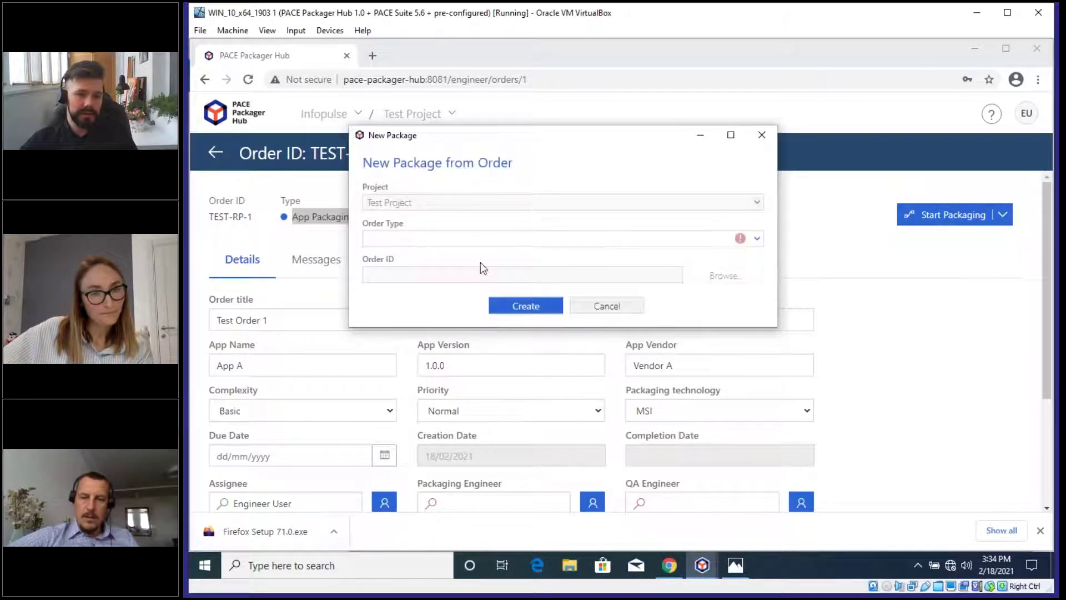
click(744, 239)
click(561, 256)
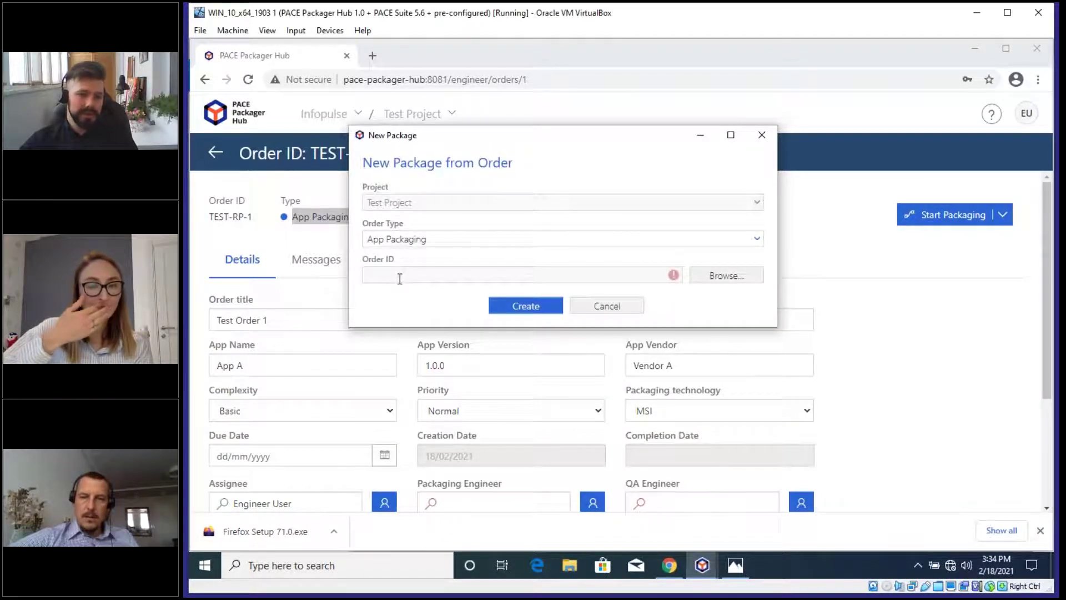
Step: Check the order's ID in Chrome and choose the order titled Test Order 1 as the new package's source
click(223, 232)
drag(223, 232, 257, 222)
click(232, 224)
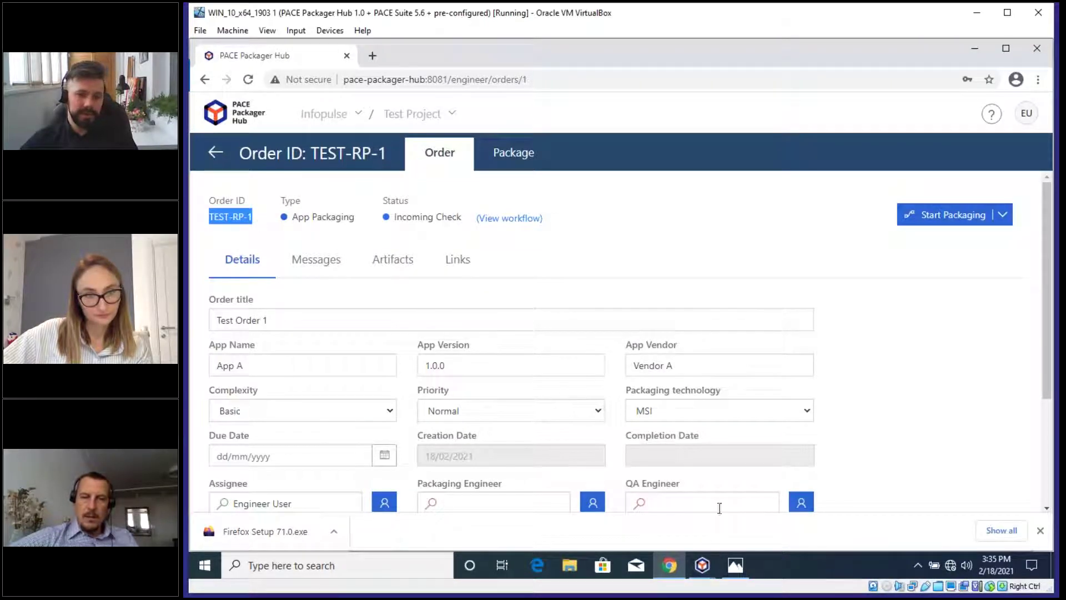
mouse_move(708, 565)
click(772, 488)
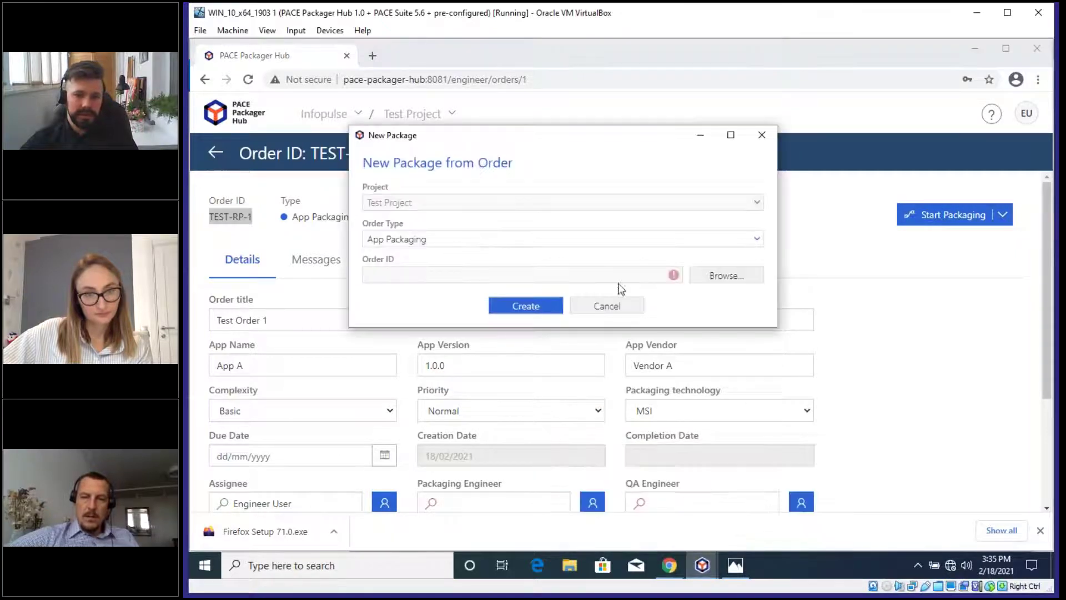
click(720, 275)
click(415, 144)
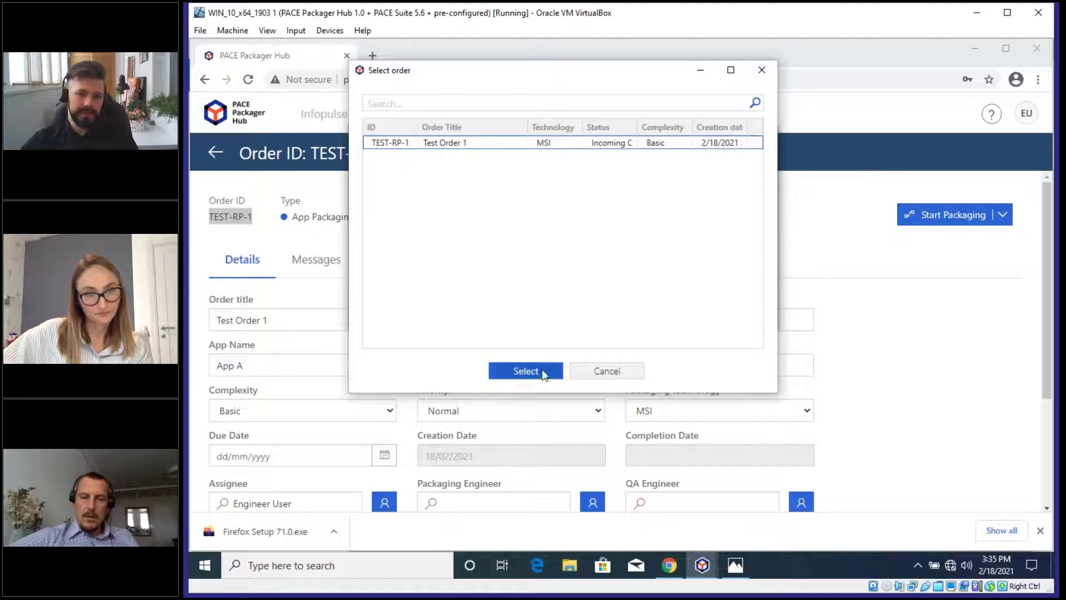
click(544, 371)
click(521, 305)
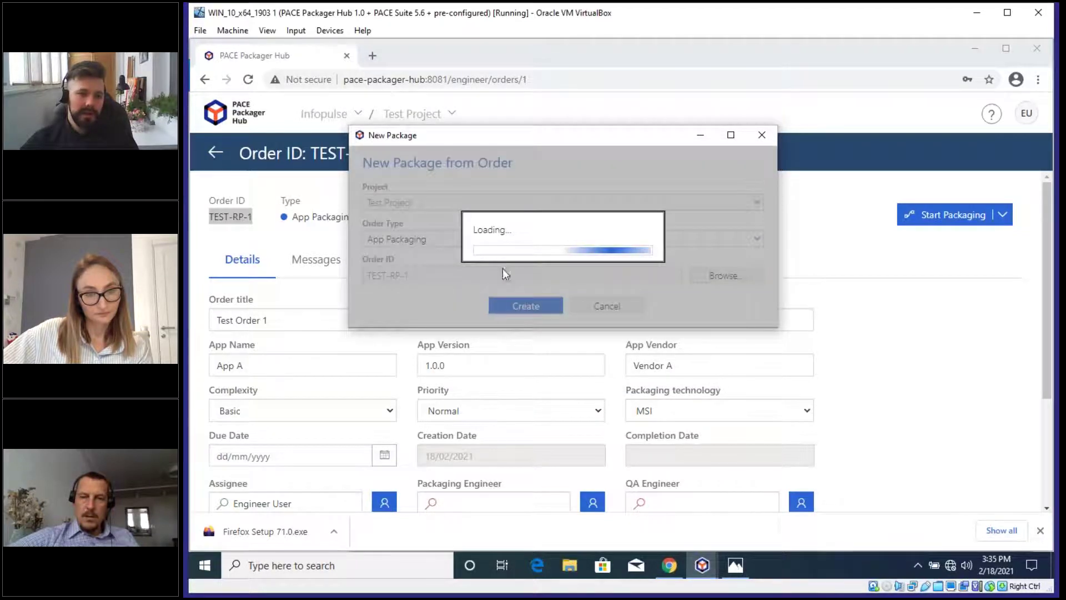
Step: Keep the package name Test Order 1, set Package Custom Field 1 to test, and create the package
drag(545, 140, 606, 190)
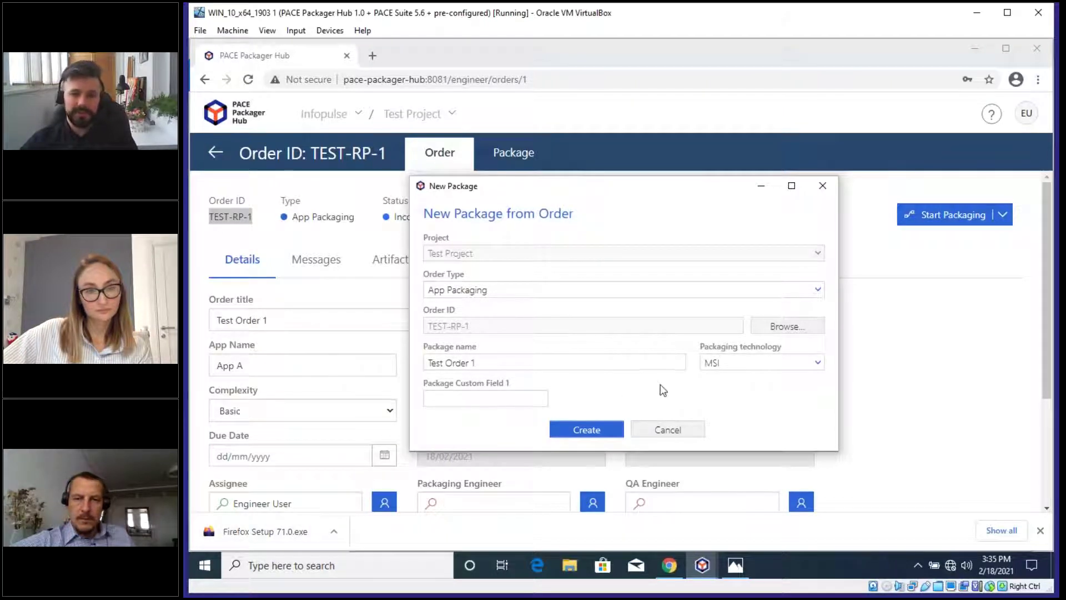
click(541, 367)
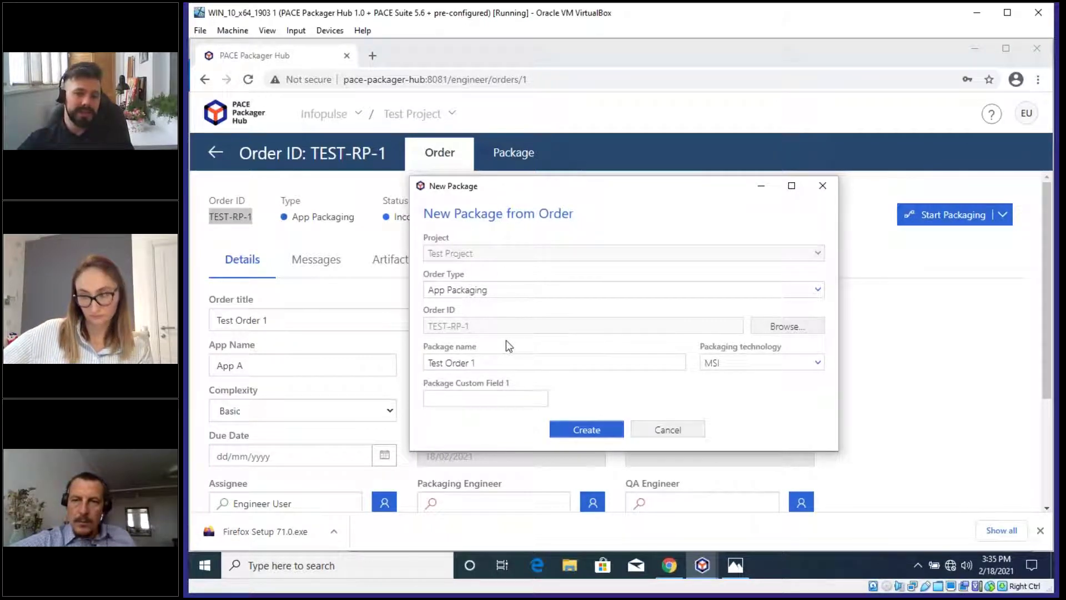
drag(428, 364, 491, 363)
click(513, 362)
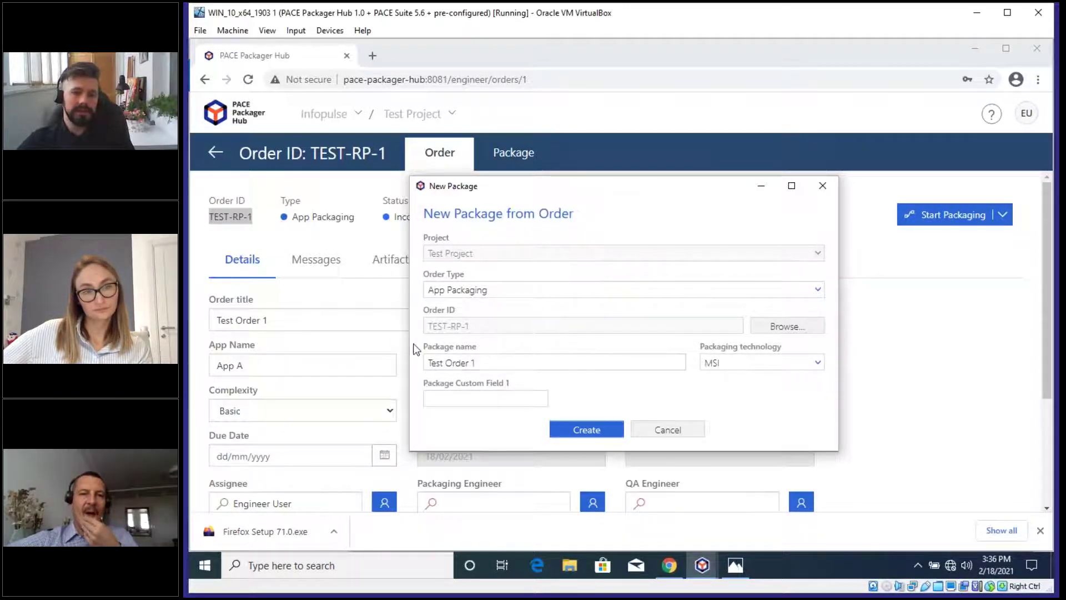
drag(679, 194, 632, 108)
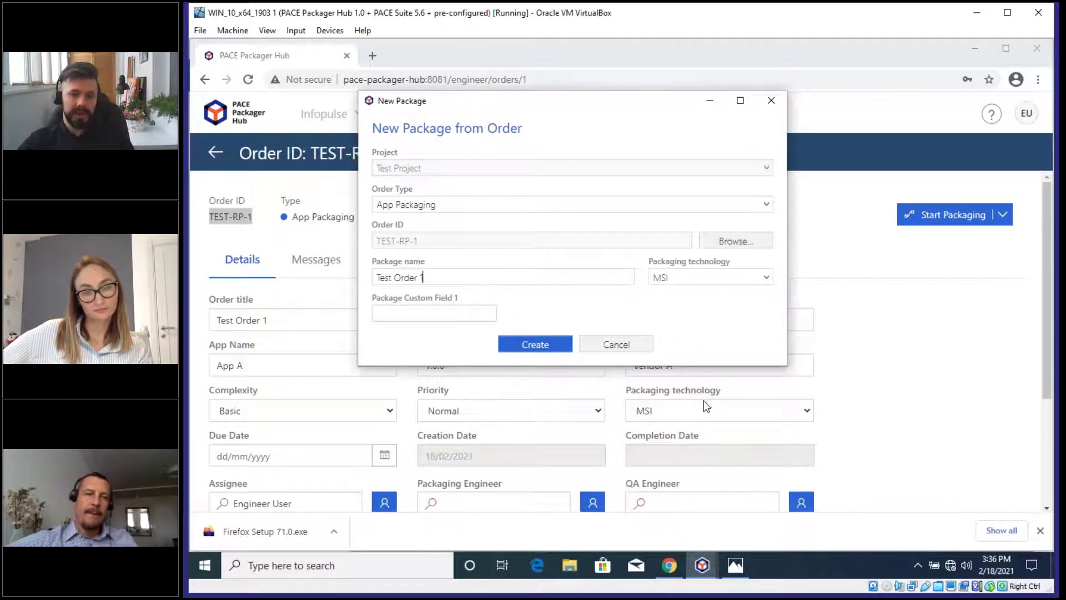
click(429, 315)
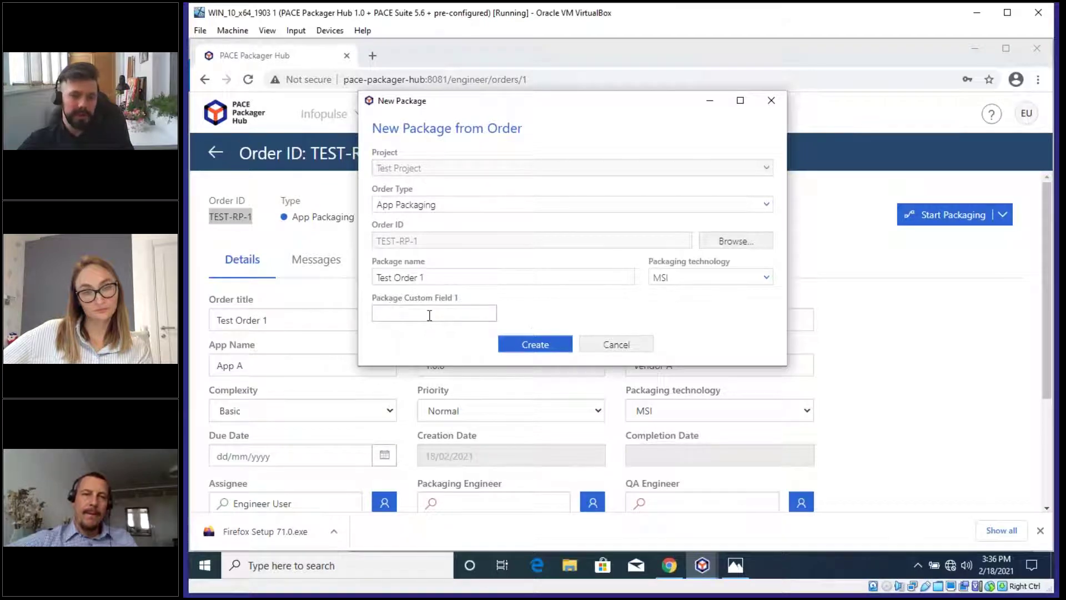
text(test)
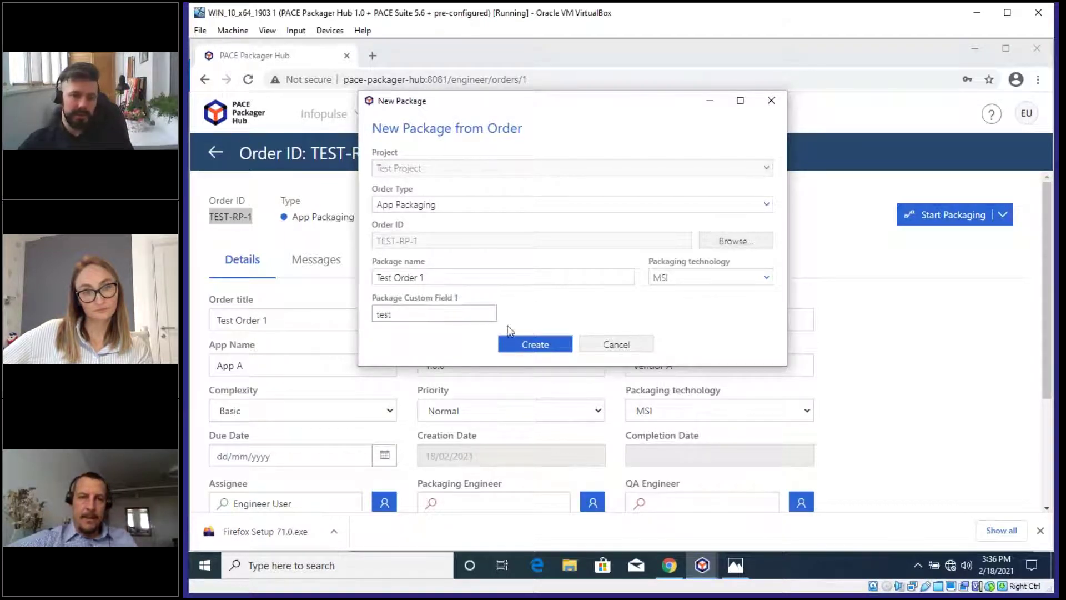
click(538, 345)
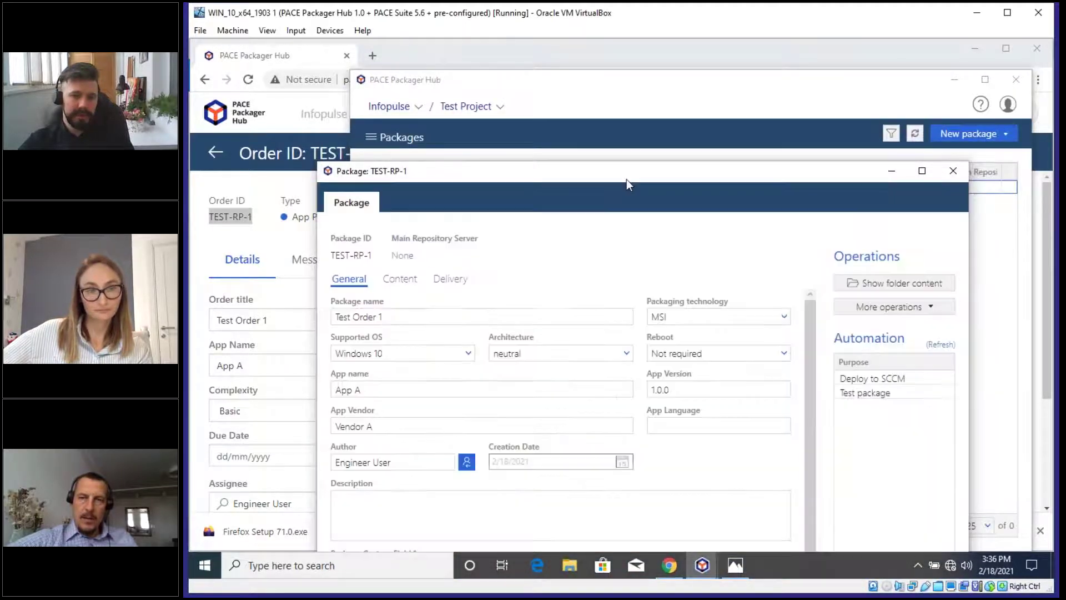
Step: Add Windows Server 2016 and Windows Server 2012 R2 to the package's supported operating systems
drag(626, 179, 694, 103)
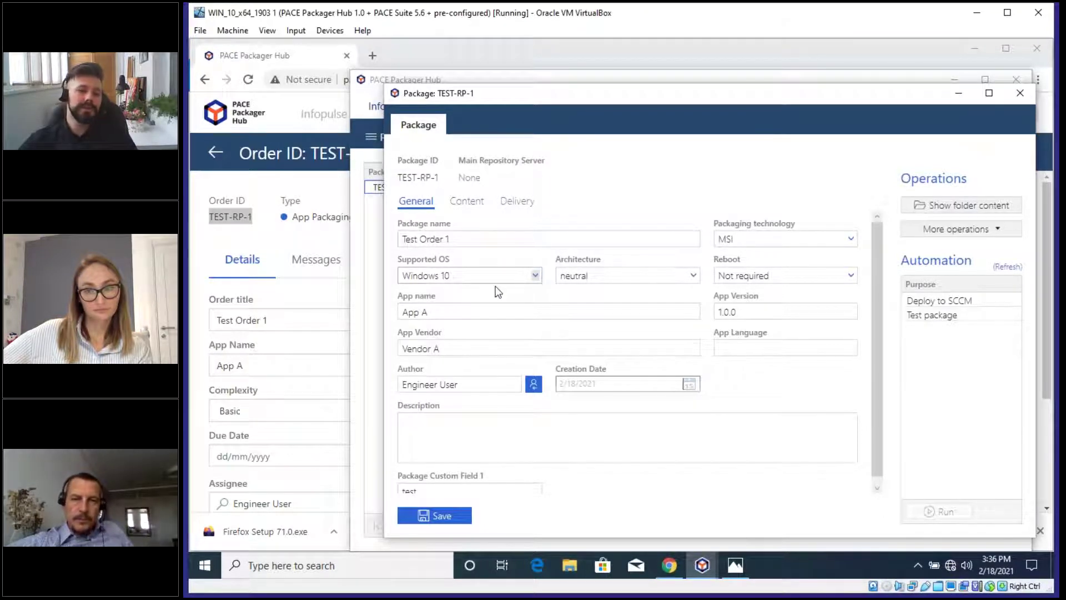
click(528, 275)
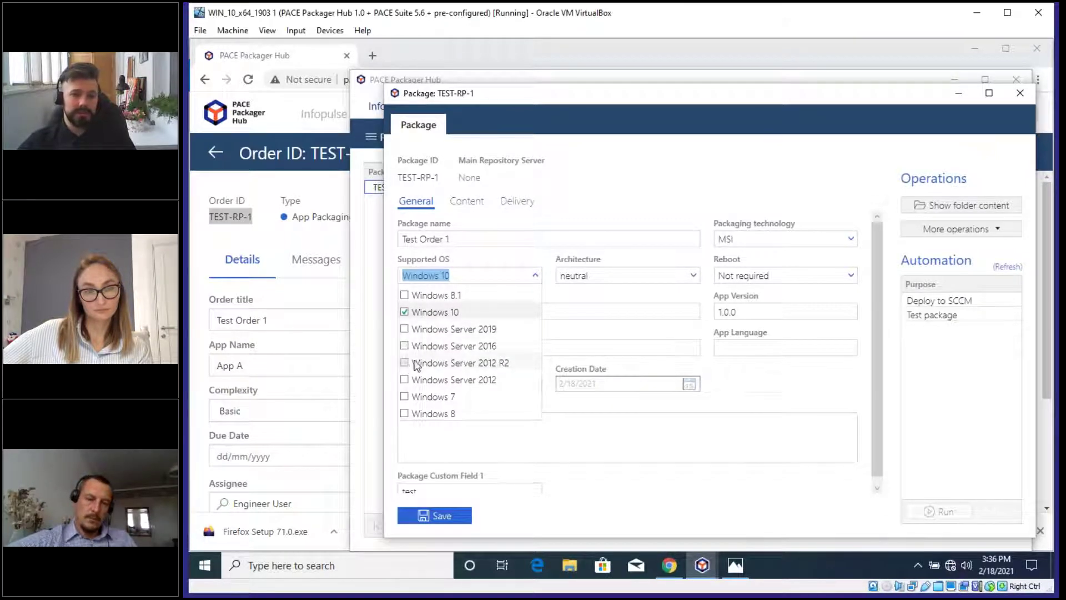
click(405, 346)
click(405, 363)
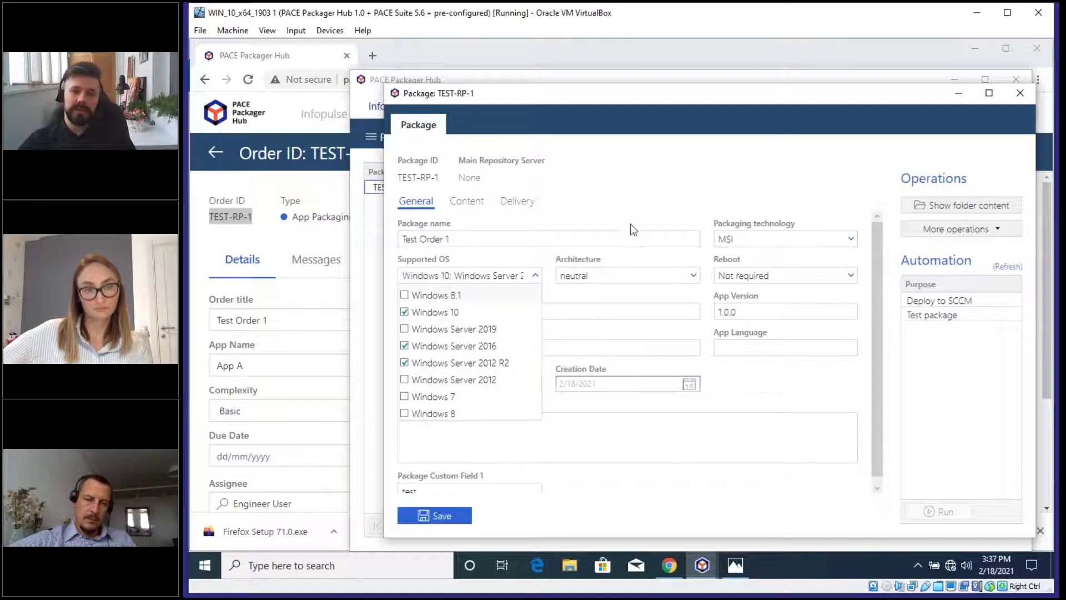
click(661, 206)
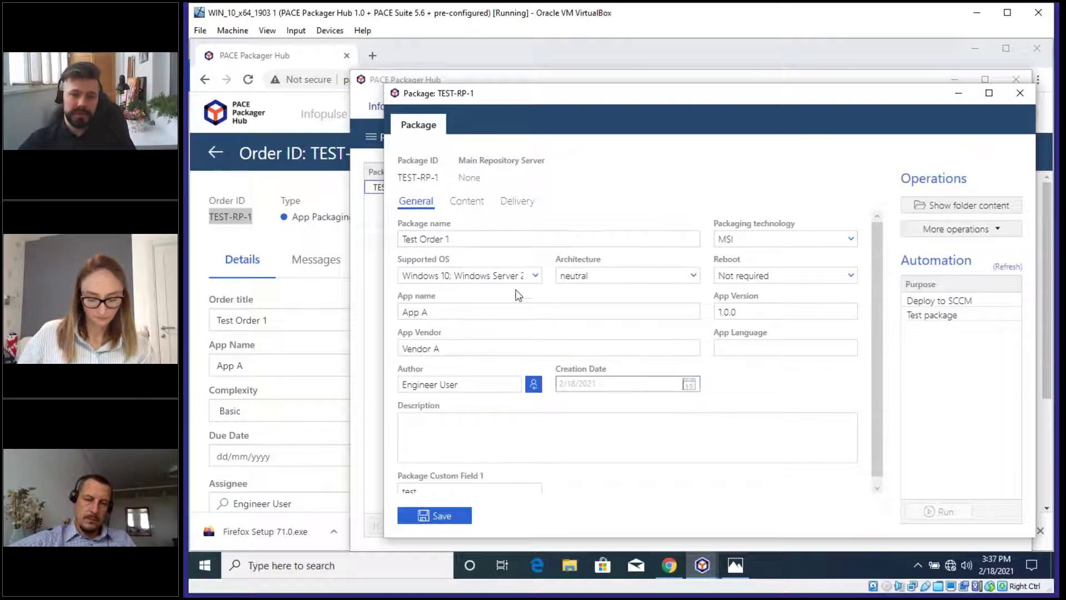
Step: Check the package's architecture and reboot options without changing them, and switch back to the order's details in Chrome
click(639, 274)
click(833, 214)
click(775, 271)
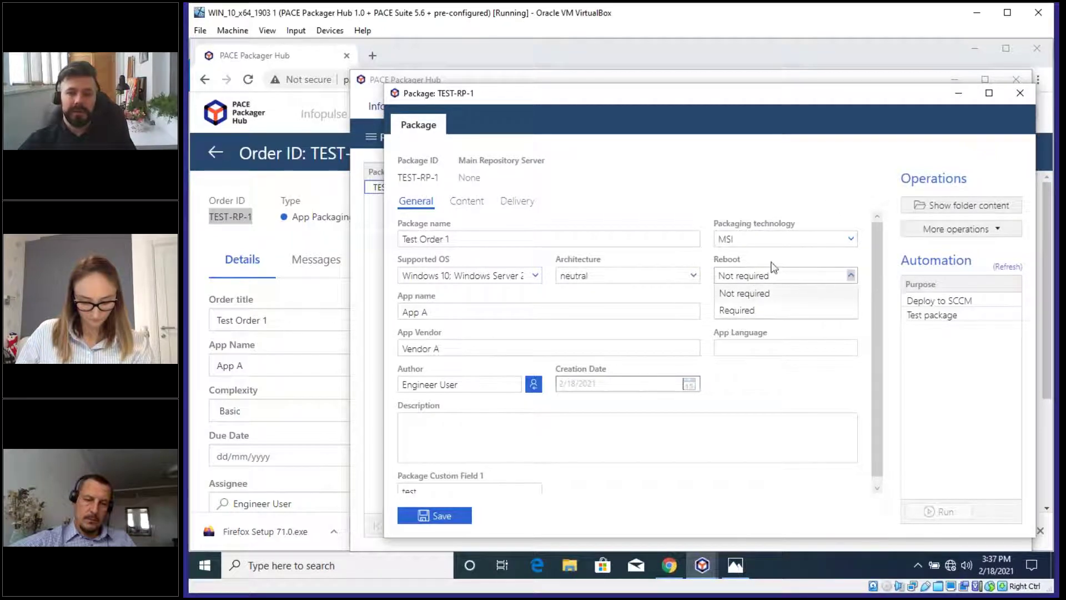
click(844, 168)
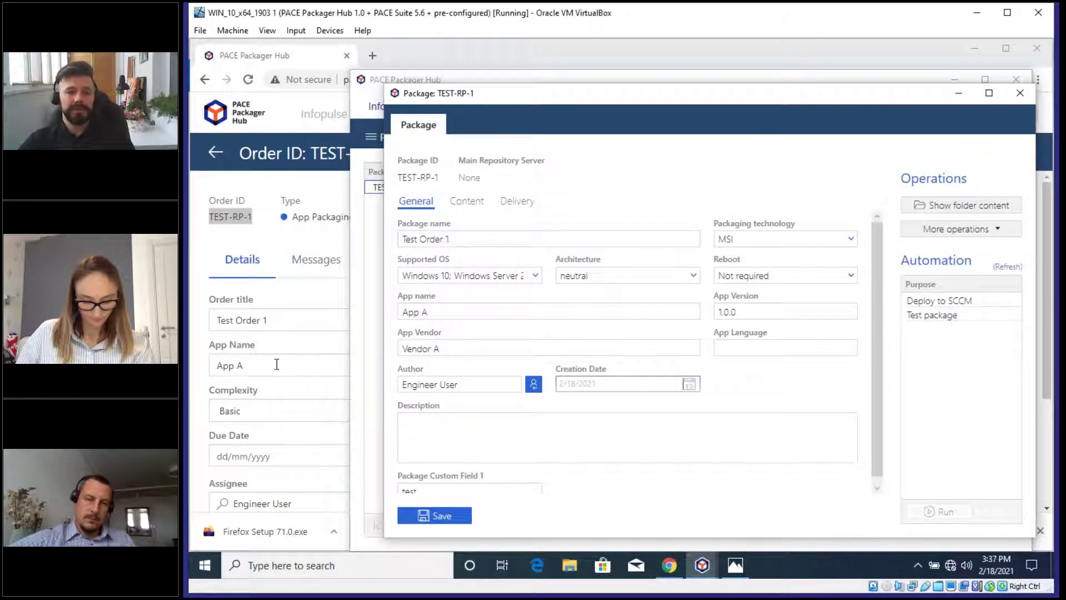
click(339, 369)
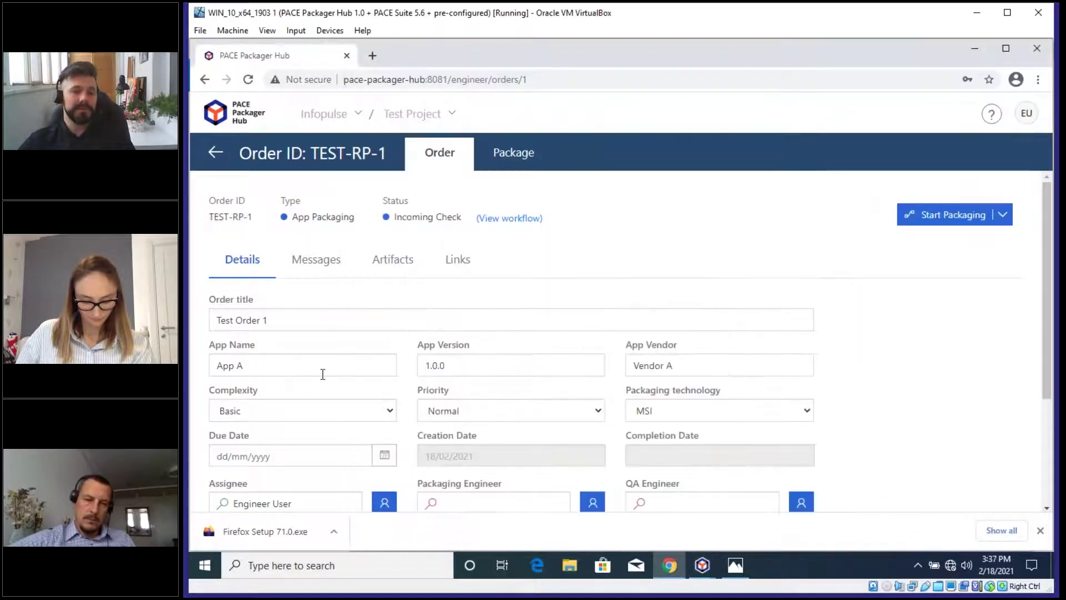
Step: Switch back to the TEST-RP-1 package window and check its author and remaining general fields
mouse_move(700, 564)
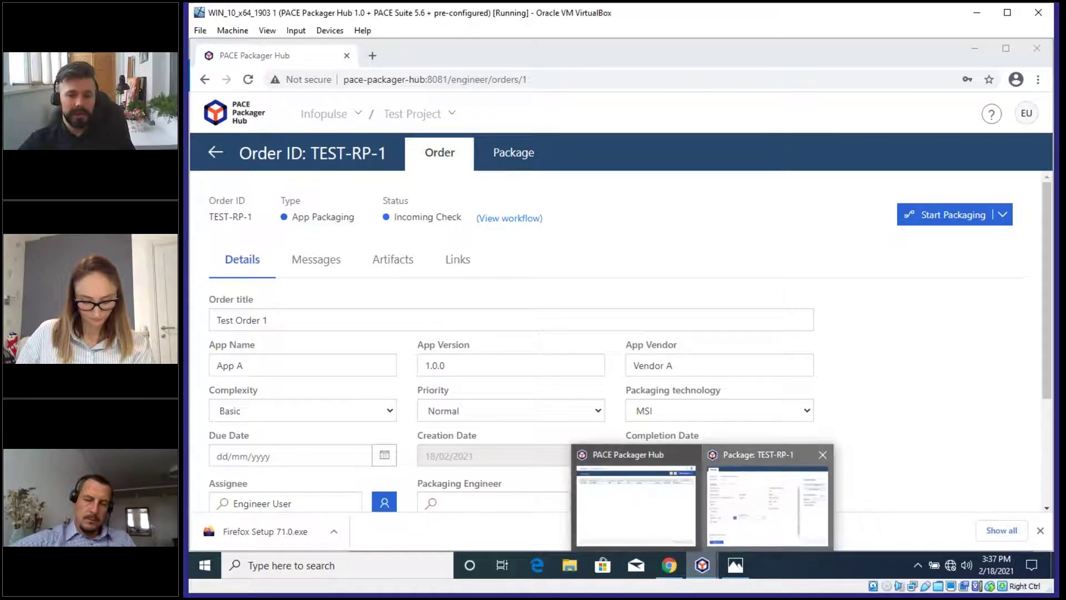
click(768, 500)
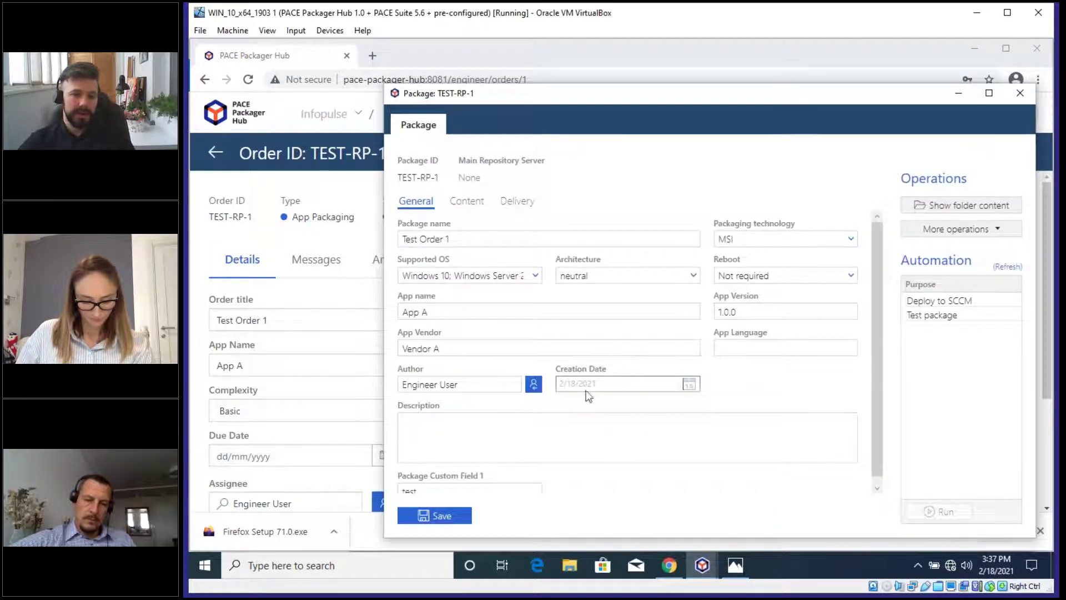
triple_click(479, 387)
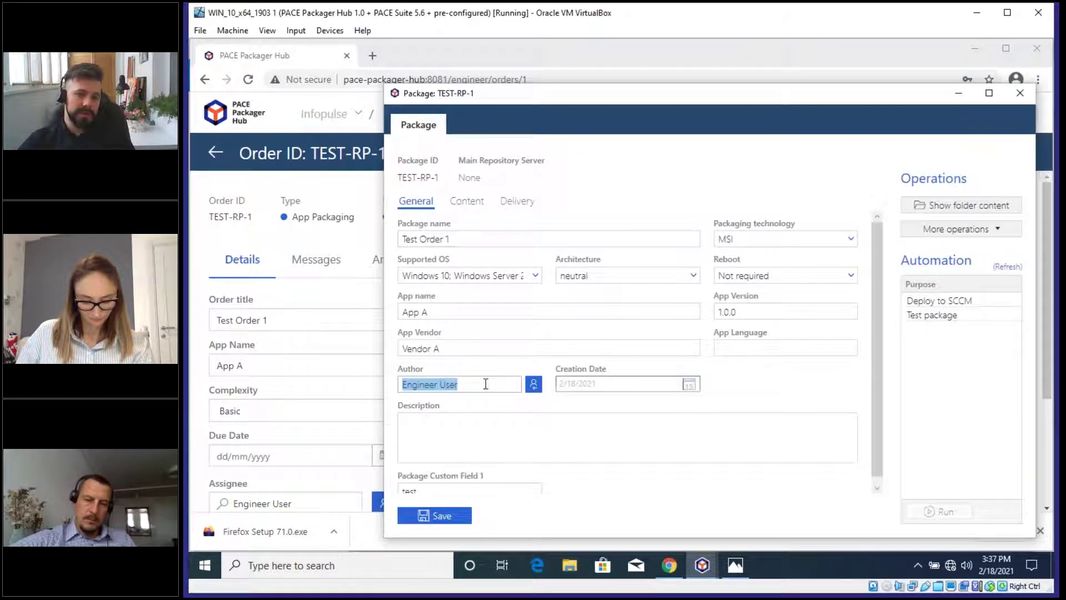
click(486, 384)
scroll(547, 411, down, 1)
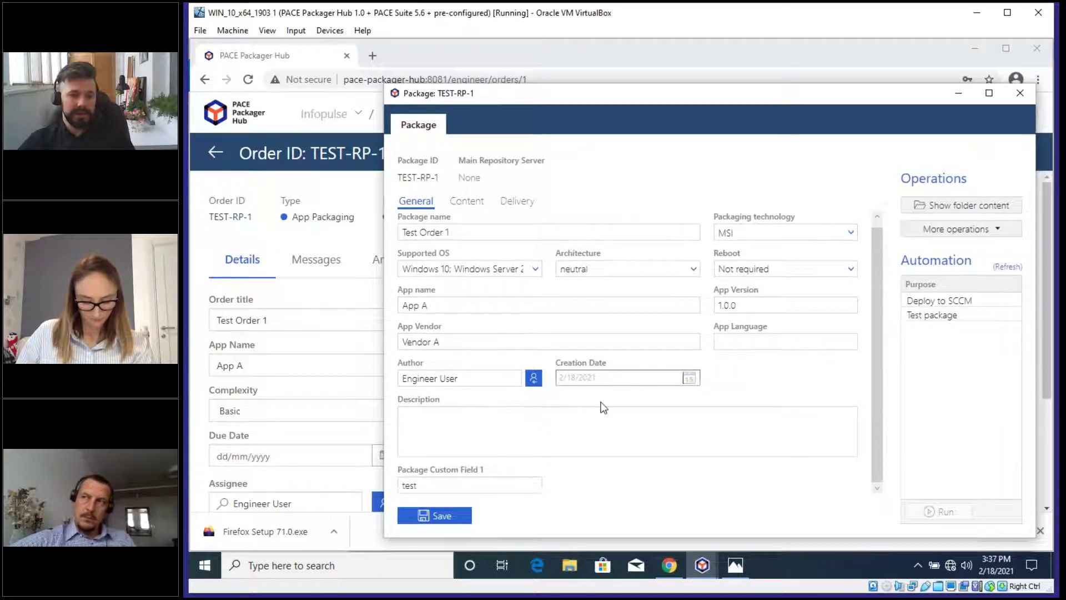
scroll(647, 467, up, 1)
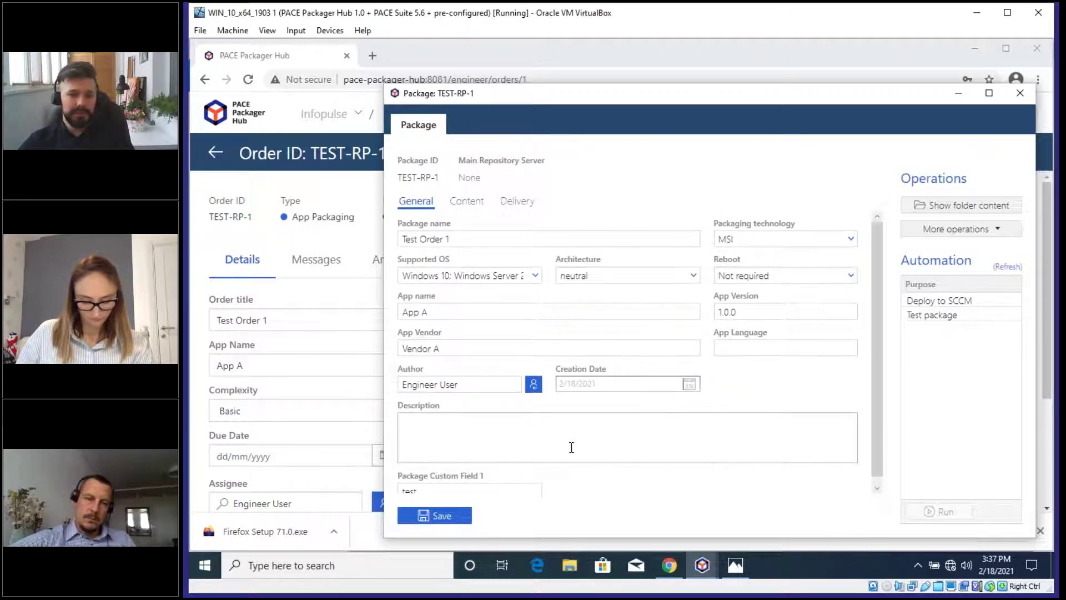
Step: Create the package folders for the package's content on the MAIN-1 repository server
click(464, 205)
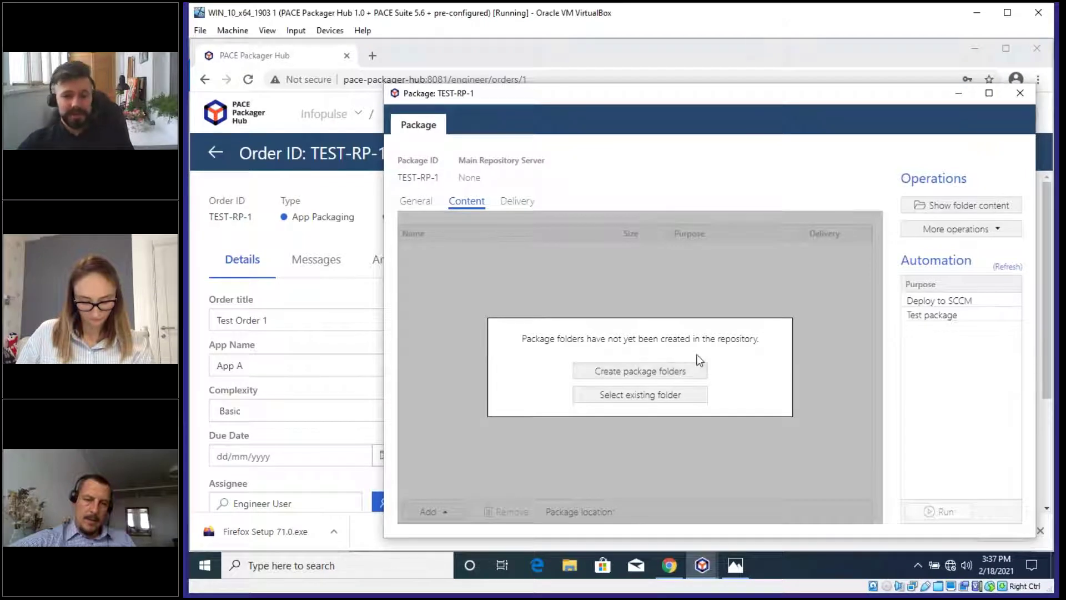
click(629, 375)
click(776, 389)
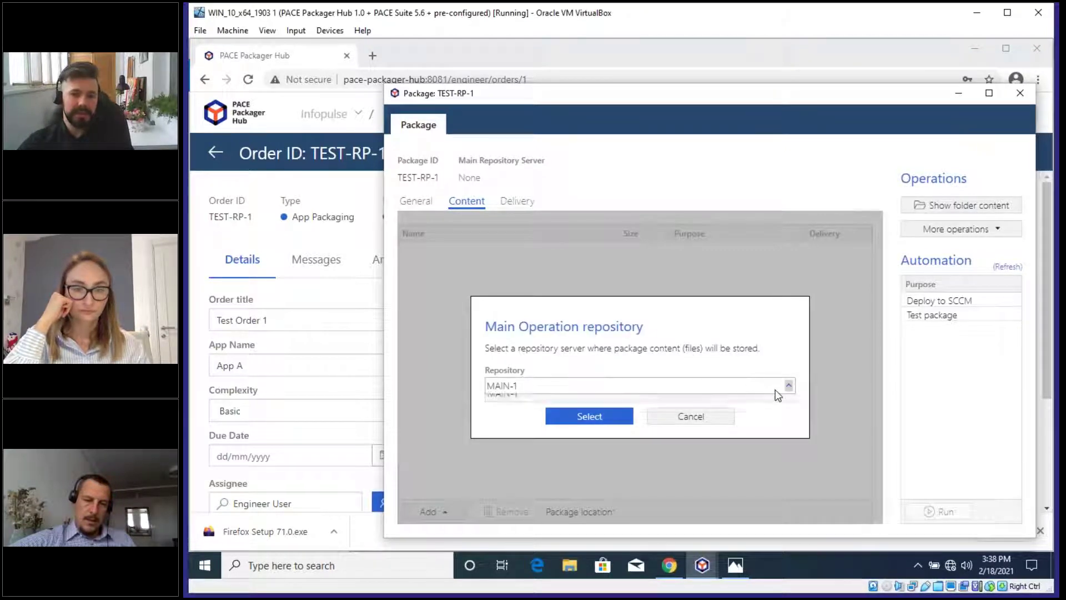
click(687, 365)
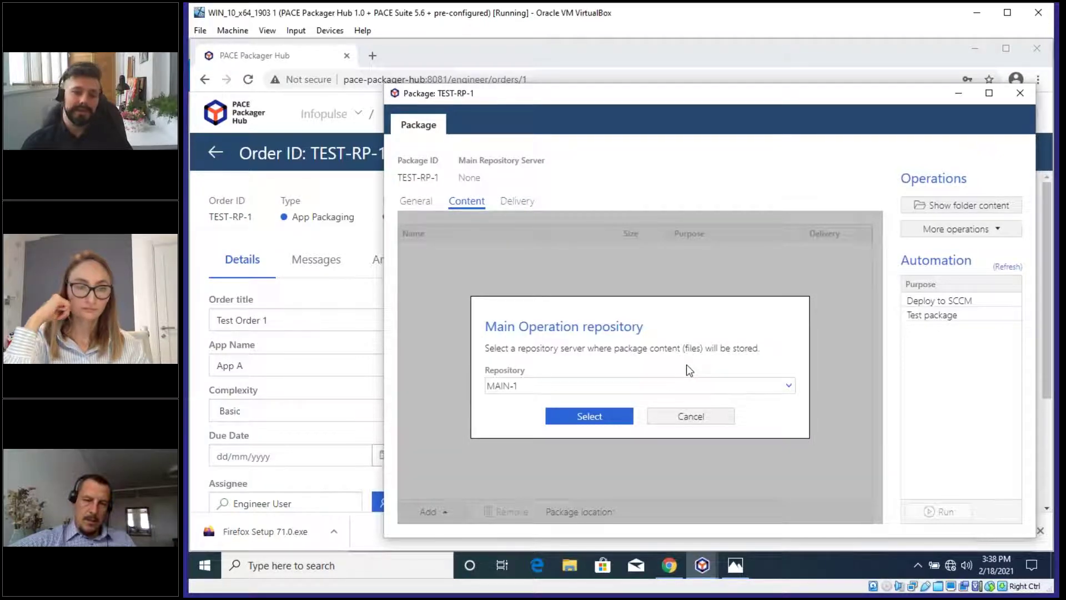
click(583, 385)
click(583, 385)
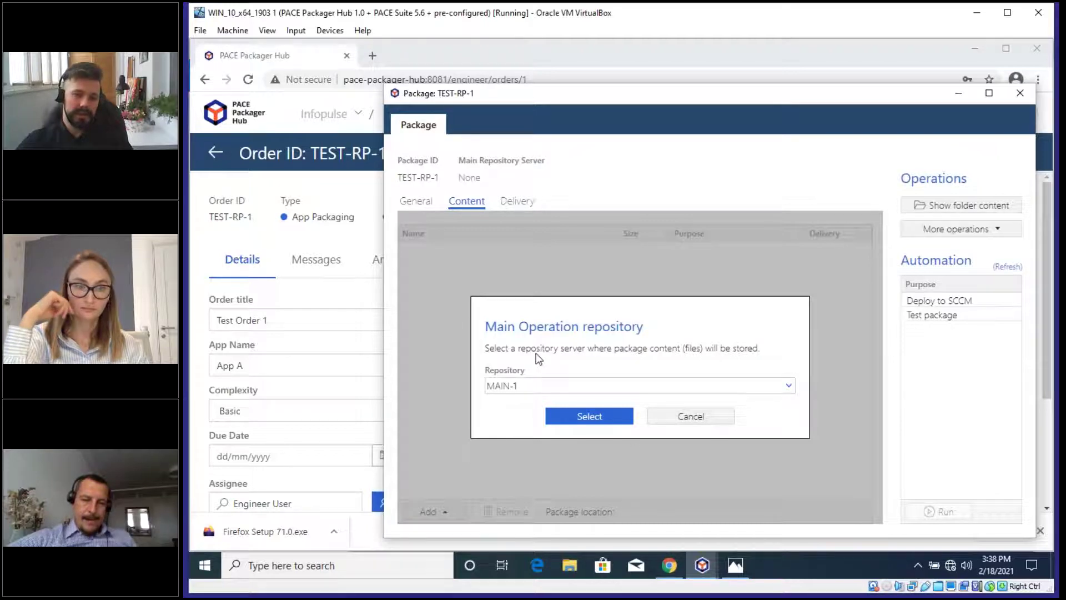
click(592, 419)
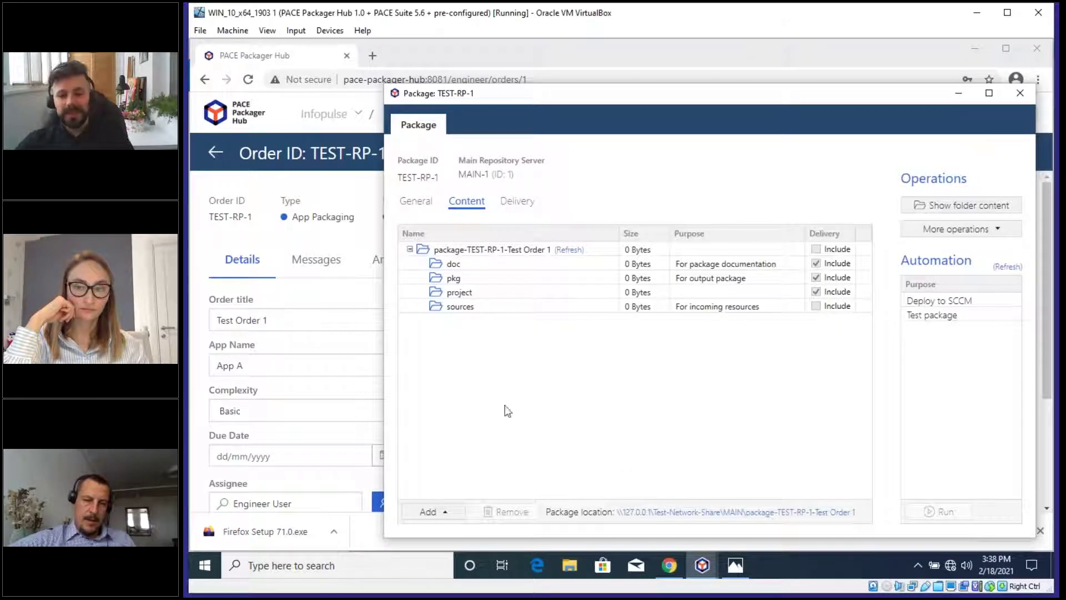
Step: Upload Firefox Setup 71.0.exe from Downloads into the package's sources folder
click(496, 266)
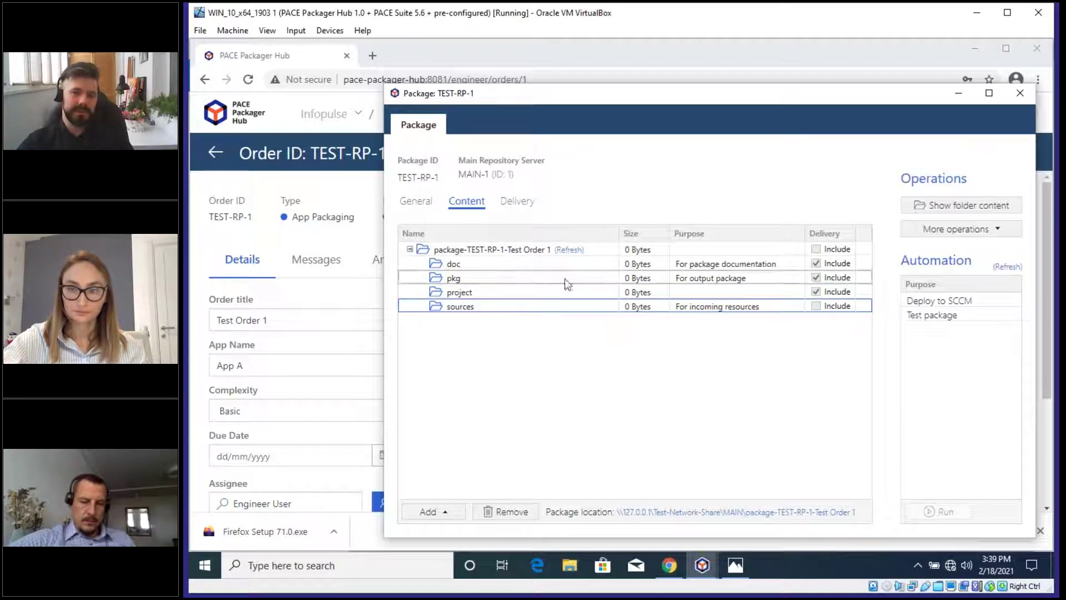
drag(554, 100, 523, 147)
drag(597, 160, 598, 103)
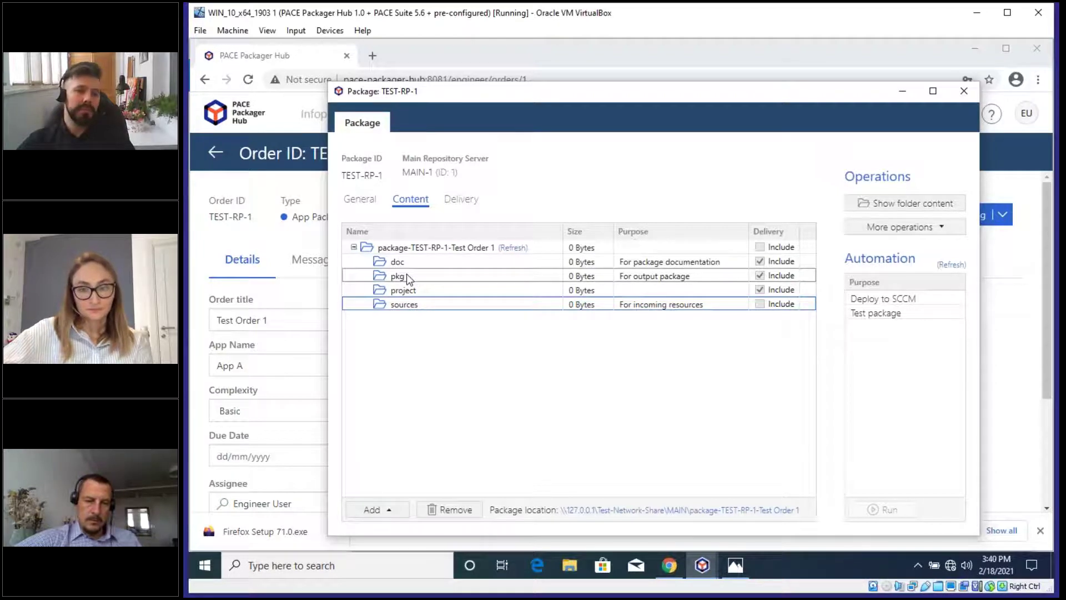
right_click(412, 309)
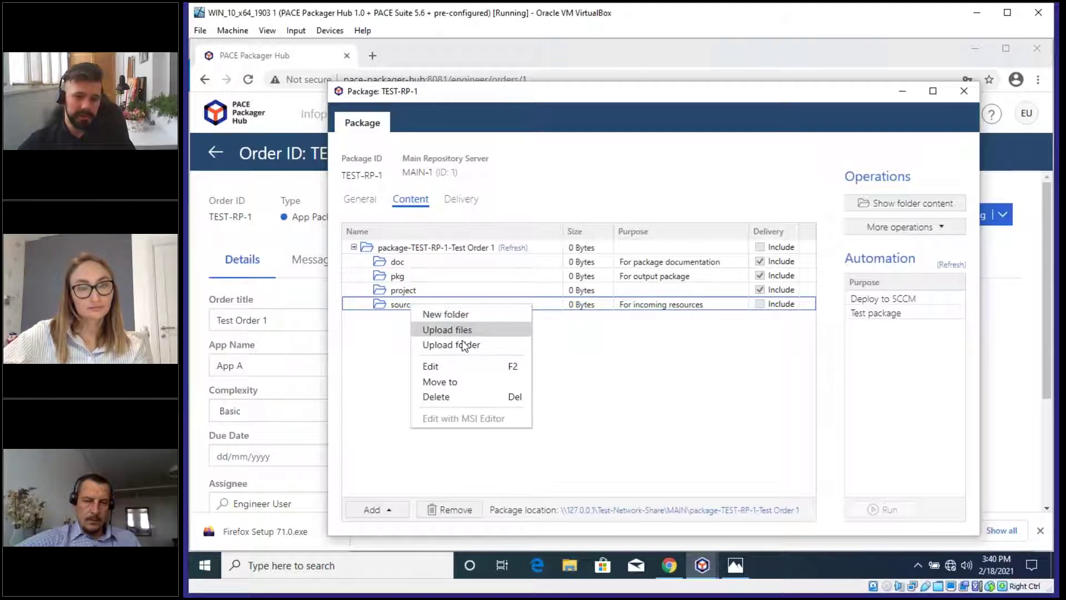
click(460, 332)
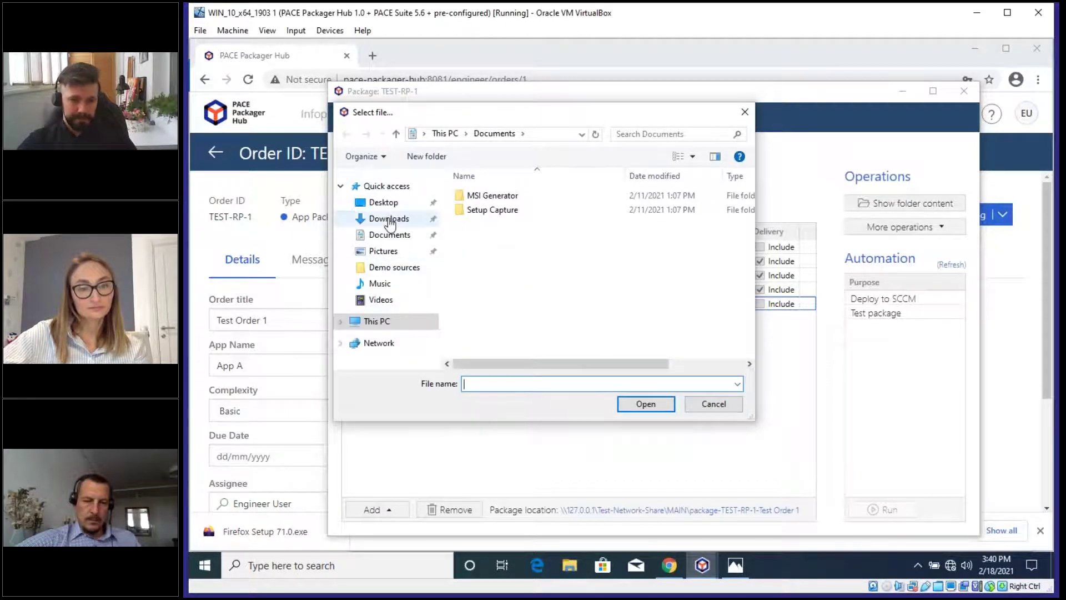
click(389, 218)
click(503, 214)
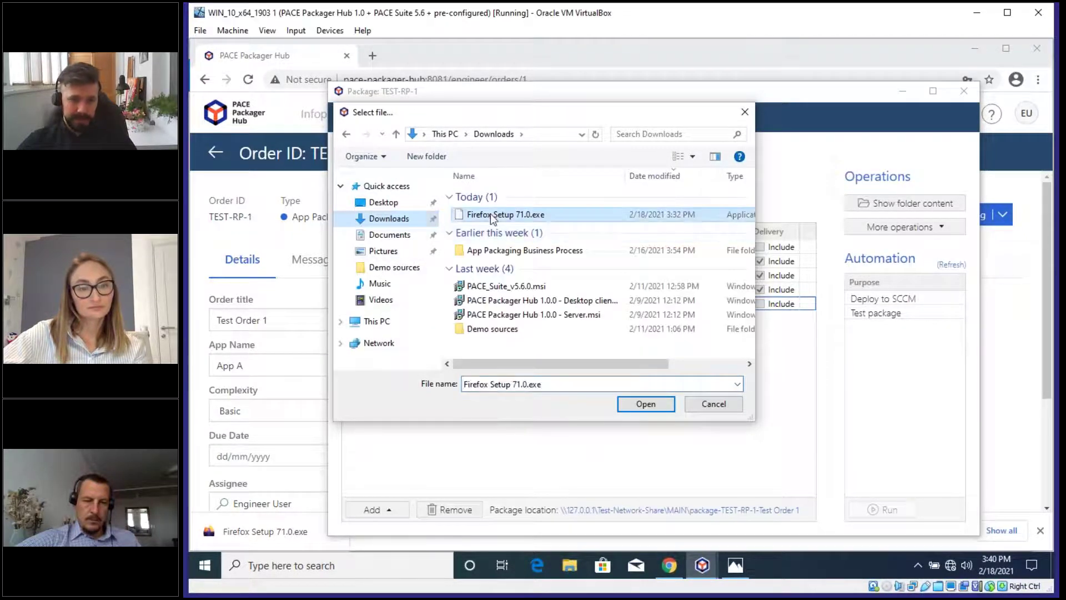
click(645, 404)
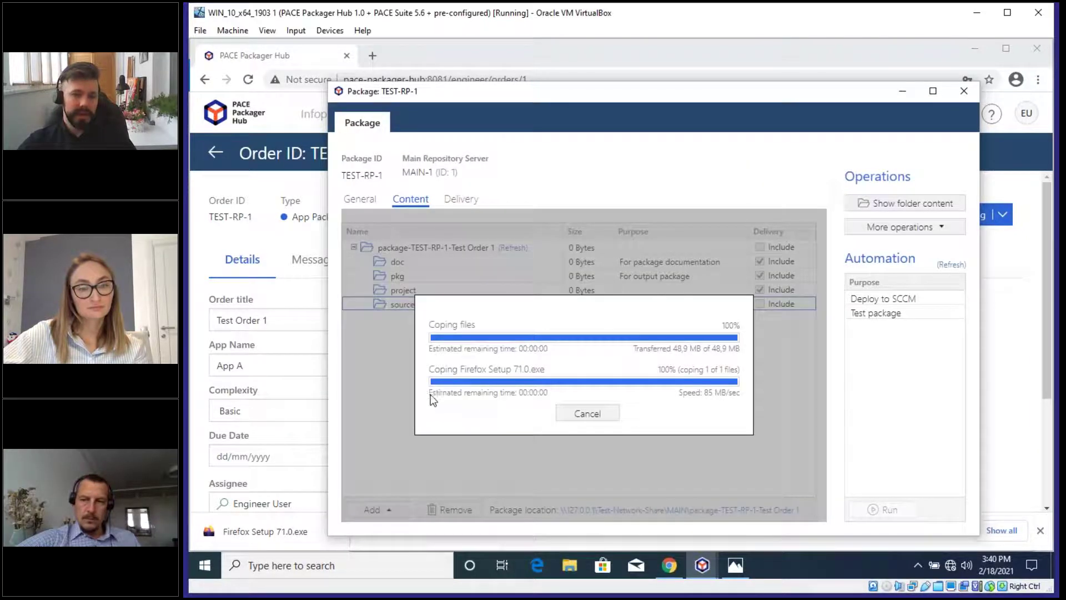
Step: Show the package's folder content in File Explorer and compare its location and subfolders with the package window
click(894, 205)
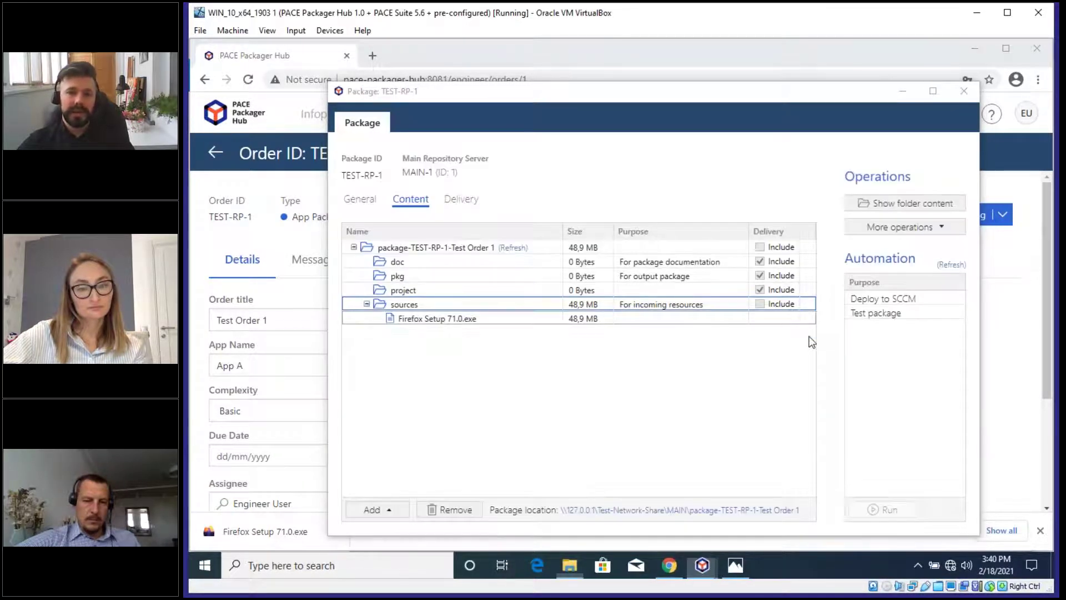
drag(628, 109, 768, 60)
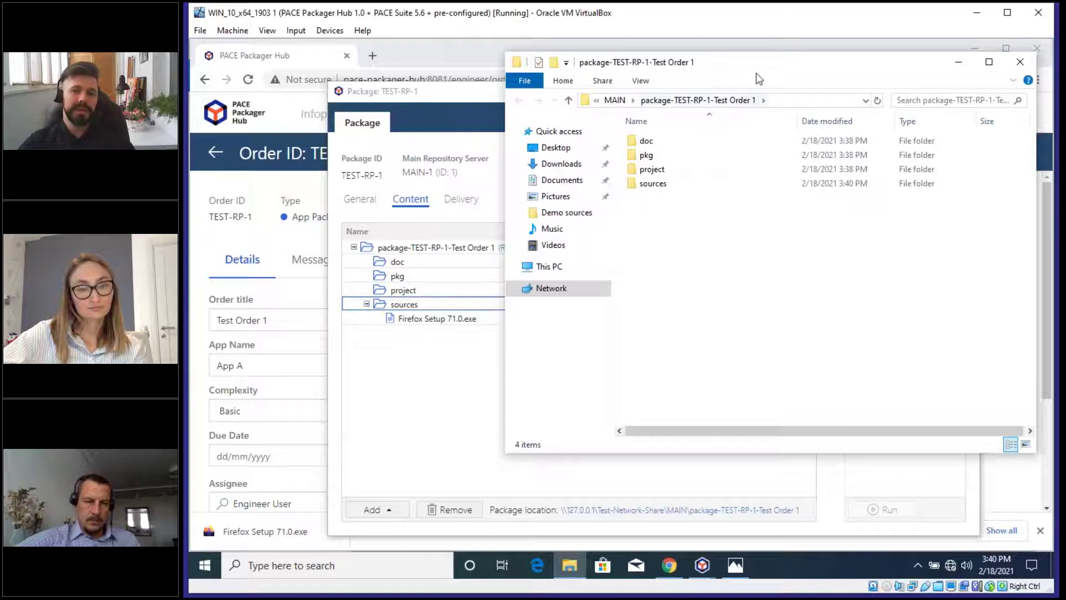
drag(757, 61, 747, 78)
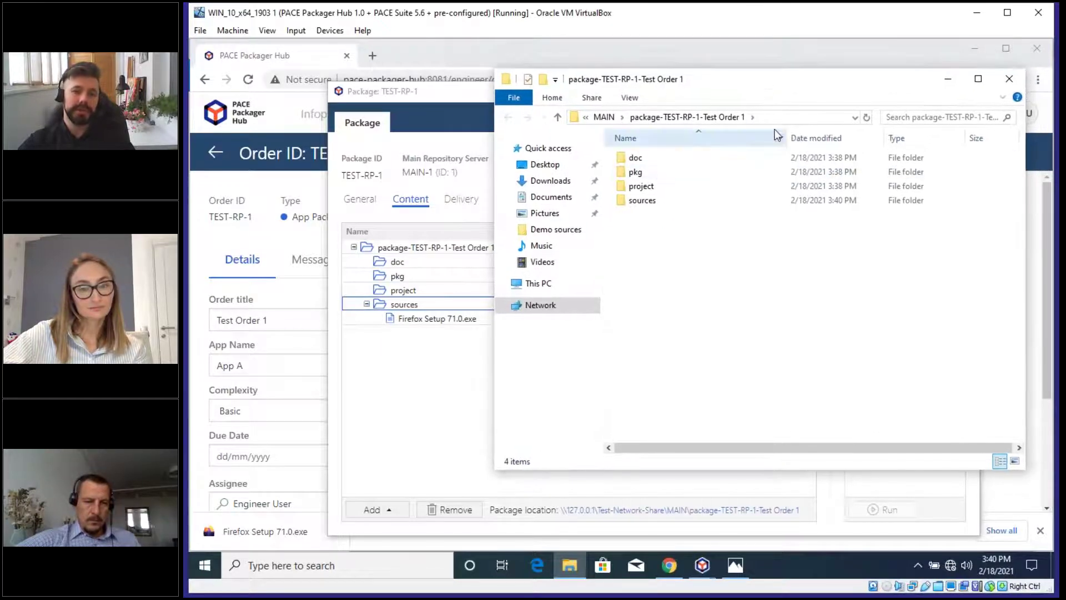
click(780, 116)
click(721, 312)
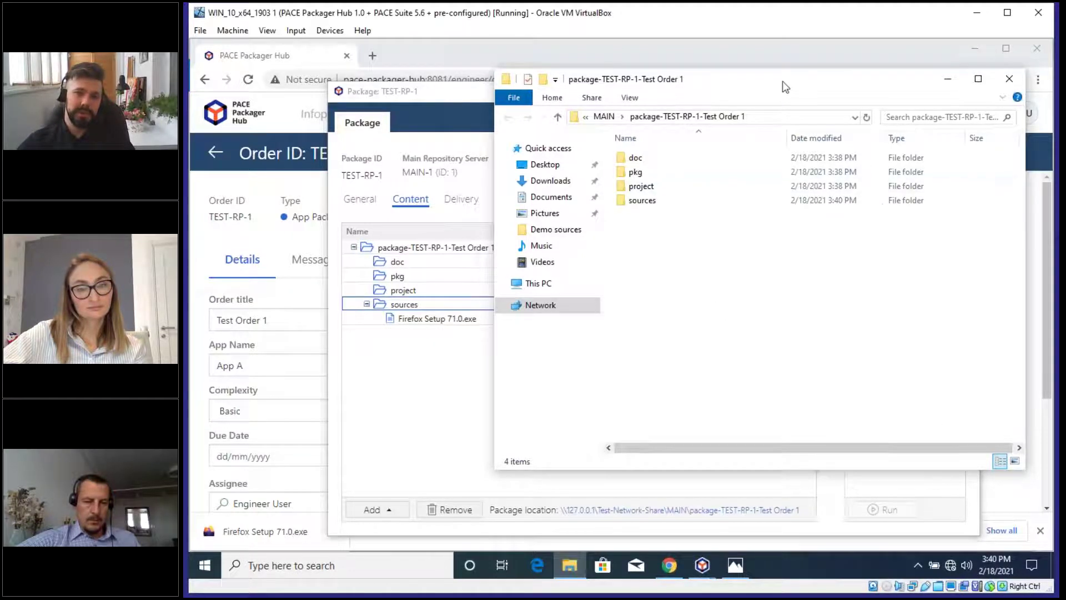
drag(786, 87, 745, 104)
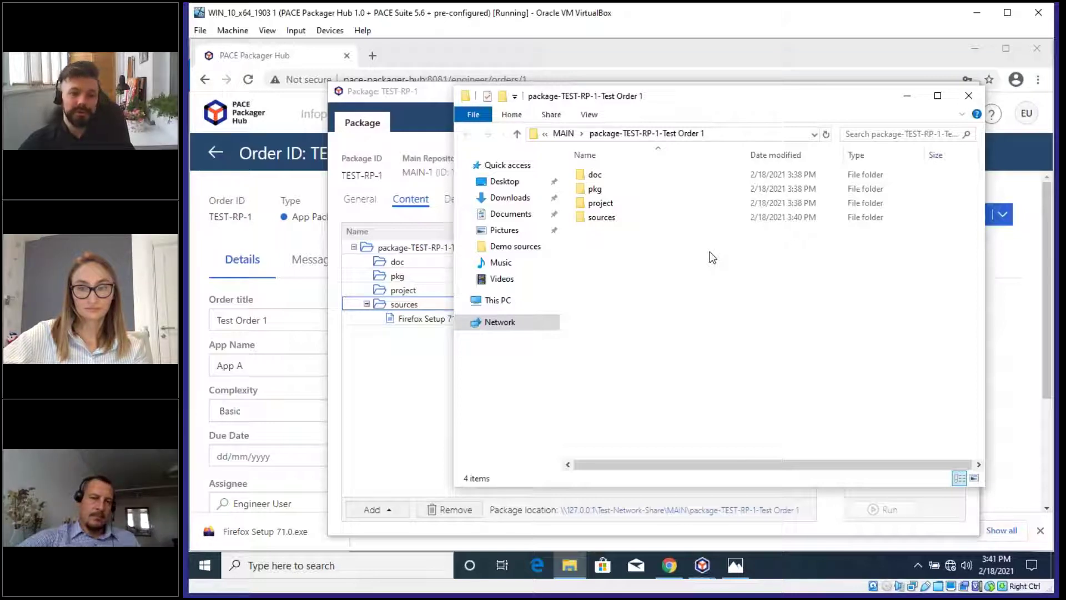
drag(669, 100, 769, 85)
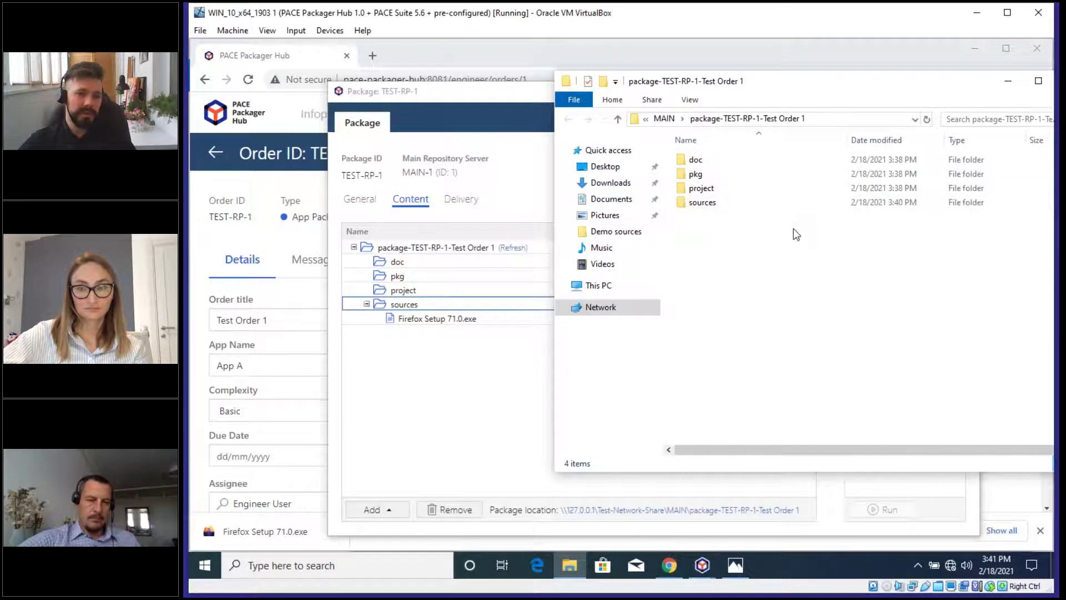
Step: Upload PACE Packager Hub 1.0.0 - Desktop client.msi from Downloads into the package's pkg folder
right_click(406, 274)
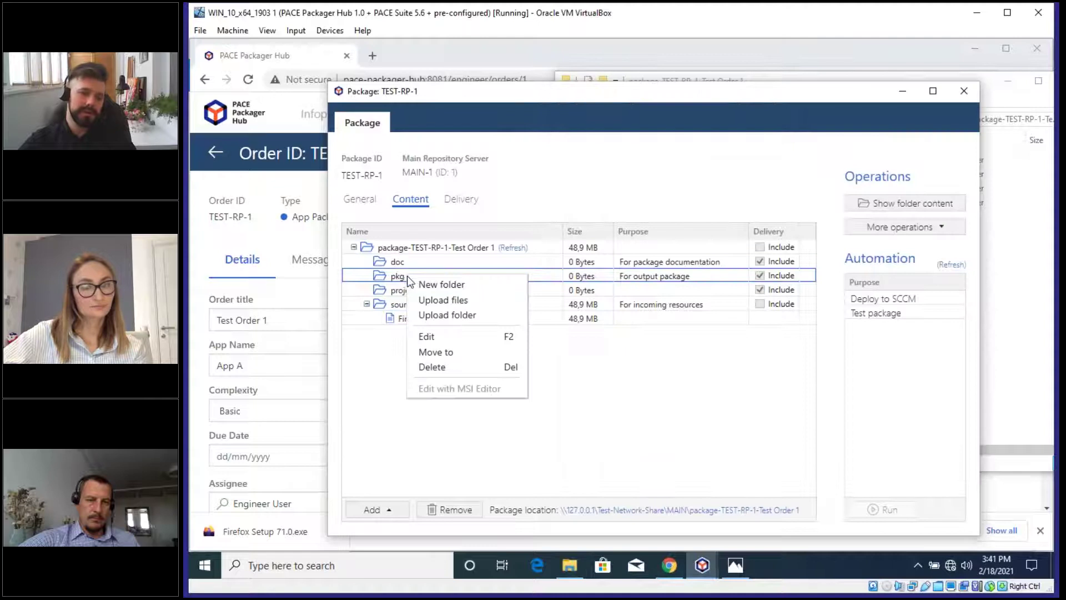
click(471, 300)
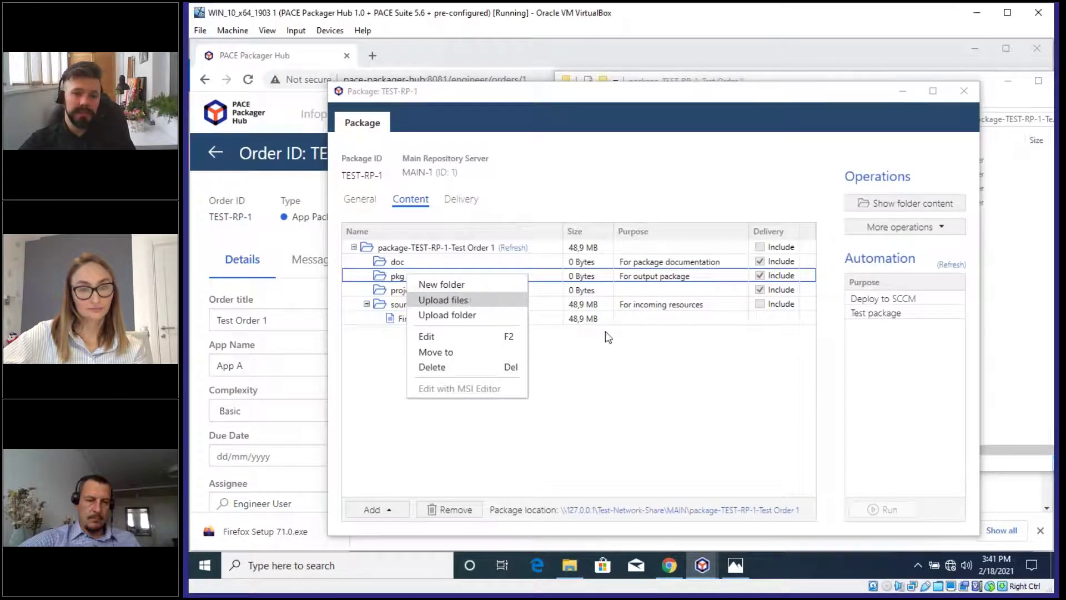
drag(558, 366, 664, 371)
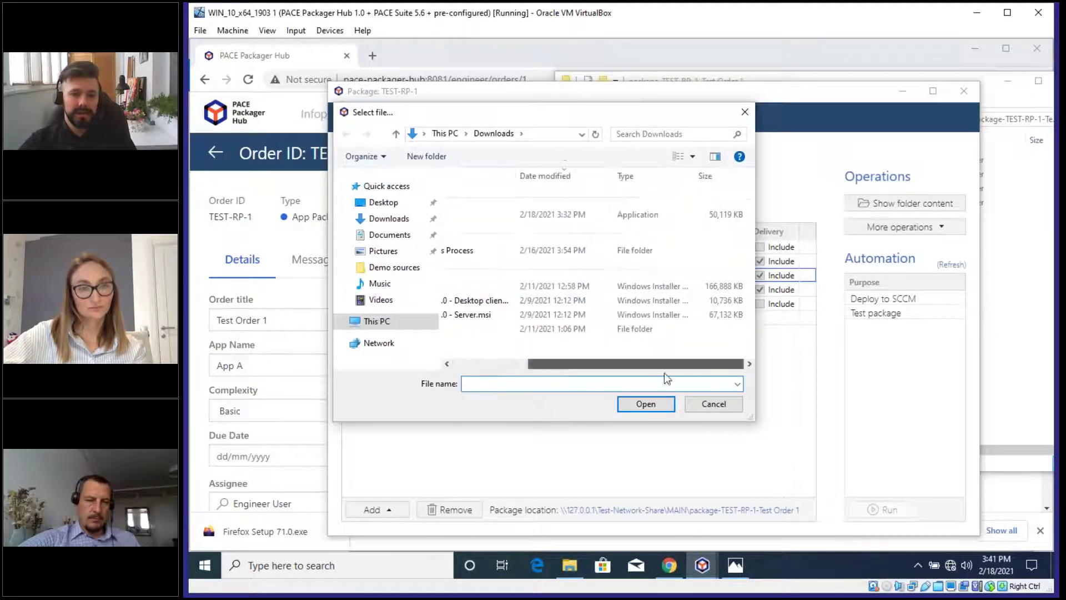
click(661, 300)
click(653, 410)
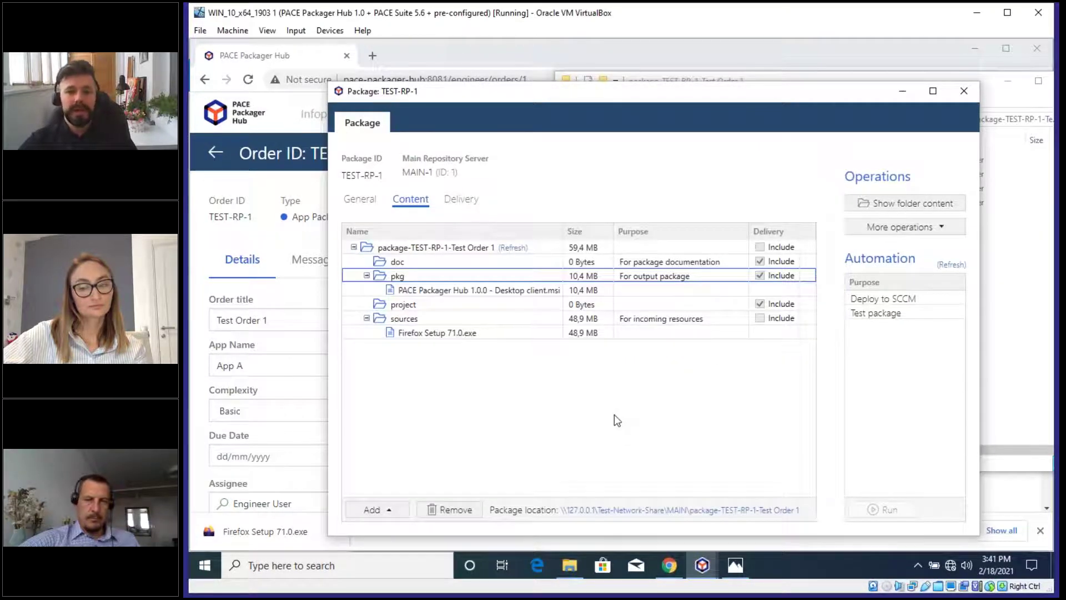
Step: Check the additional operations offered for the package, including with Firefox Setup 71.0.exe and the pkg folder selected
click(931, 229)
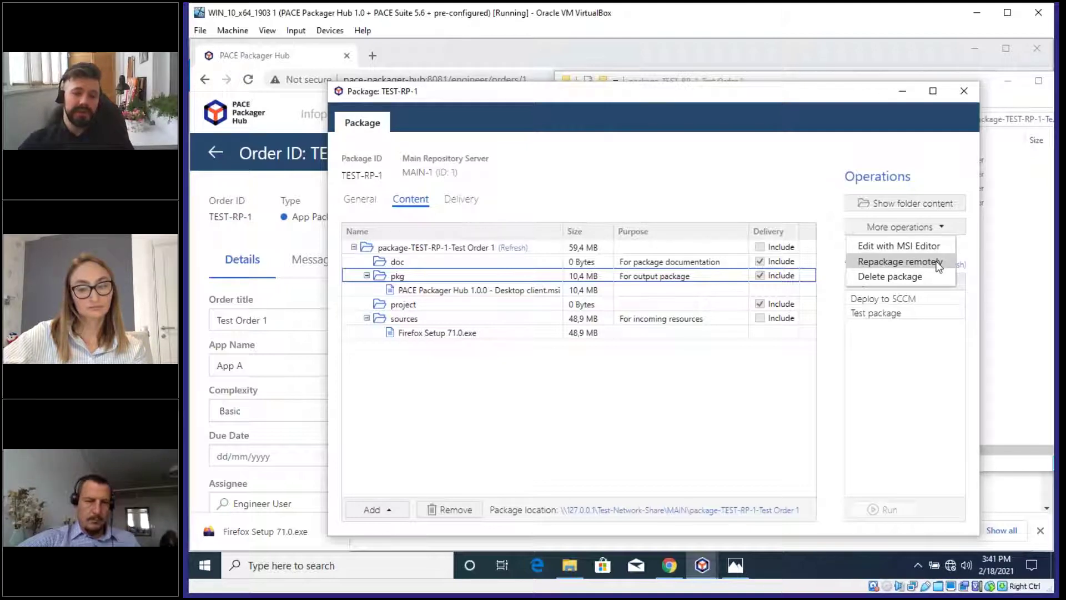
click(637, 330)
click(638, 332)
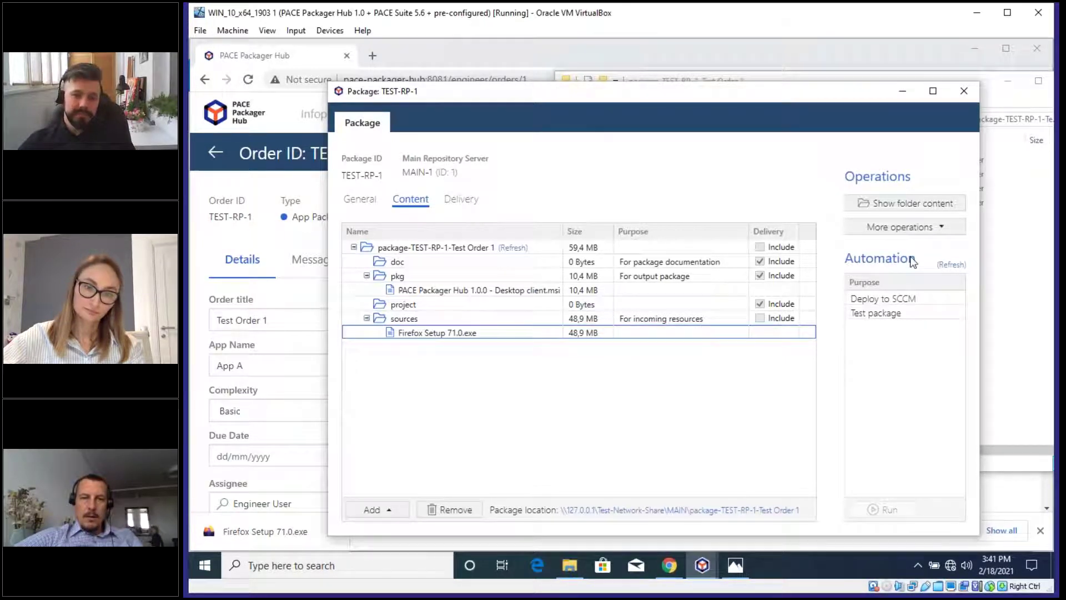
click(931, 230)
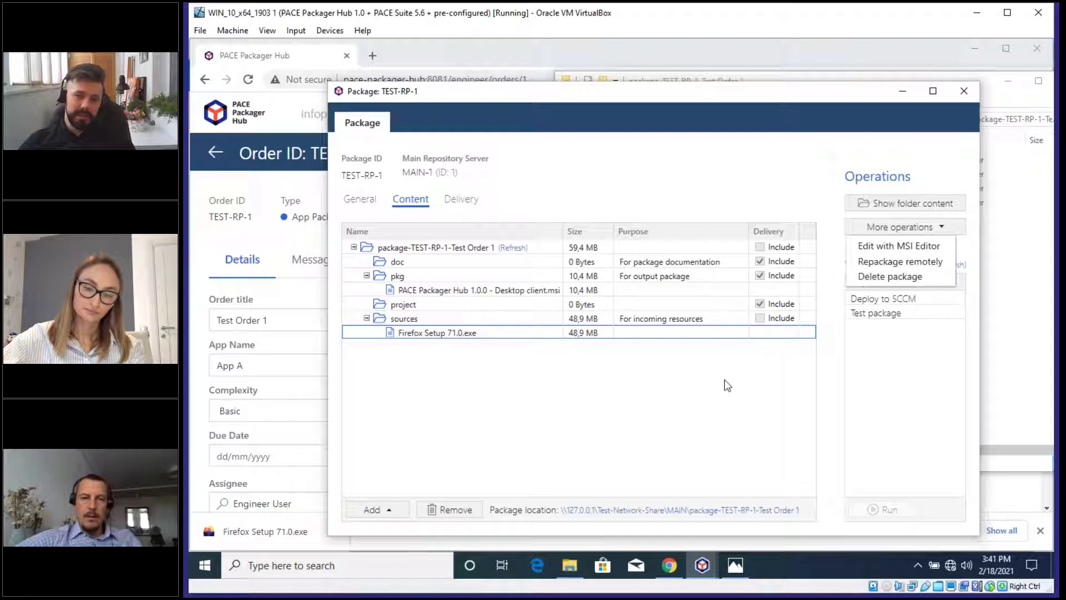
click(759, 464)
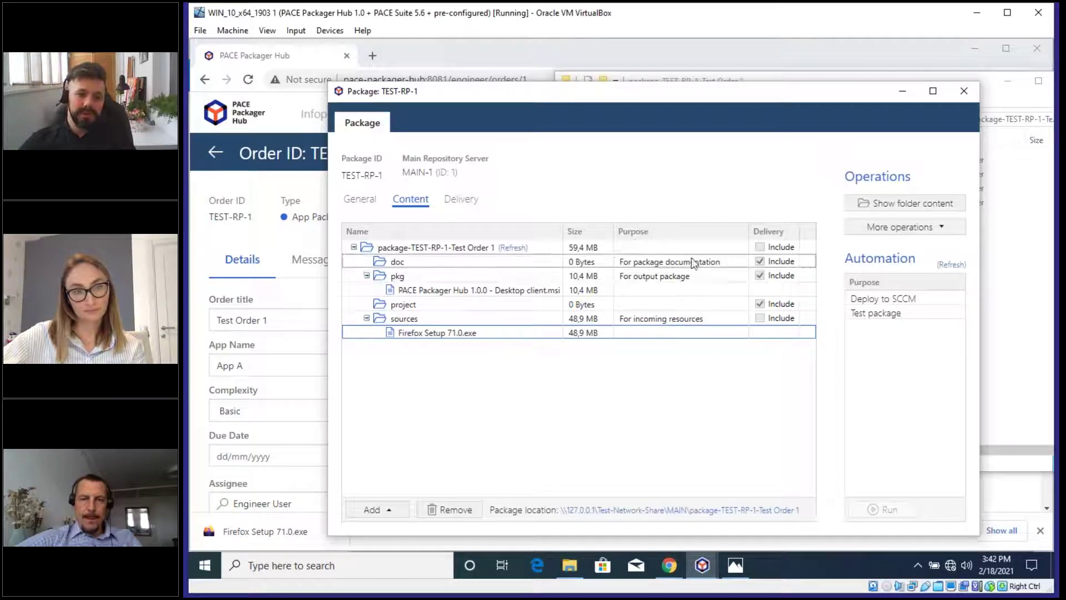
click(715, 280)
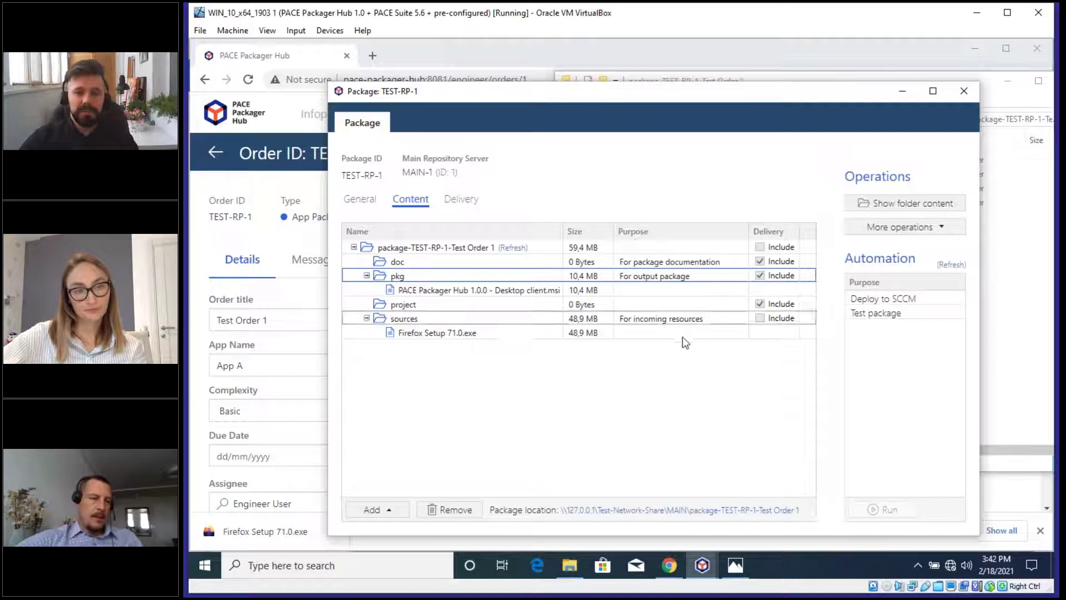
click(905, 227)
click(772, 191)
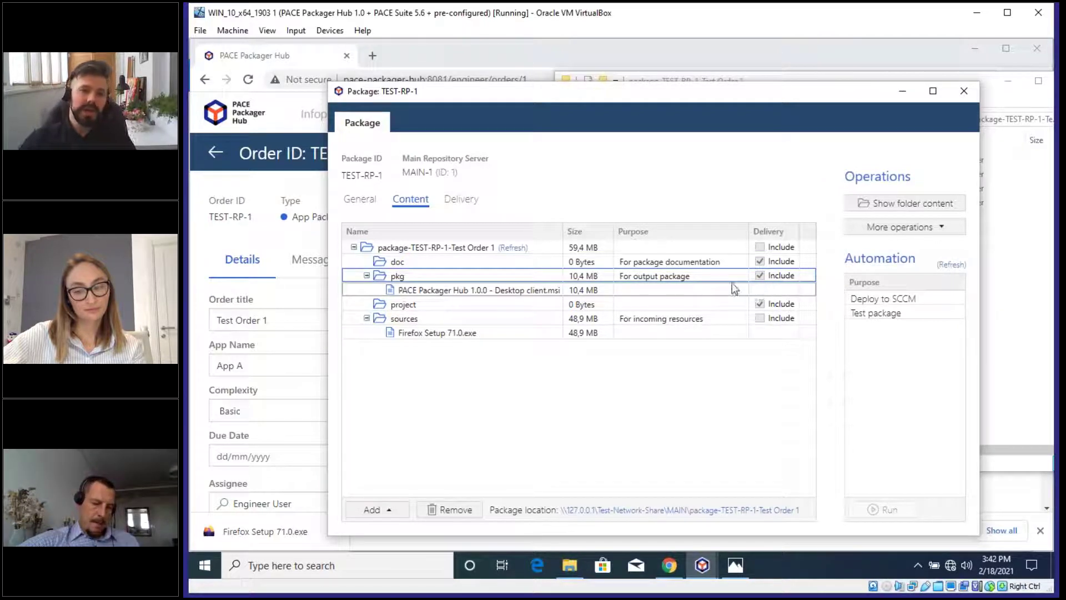
Step: Review the purposes assigned to the package's sources, doc and pkg folders
click(680, 320)
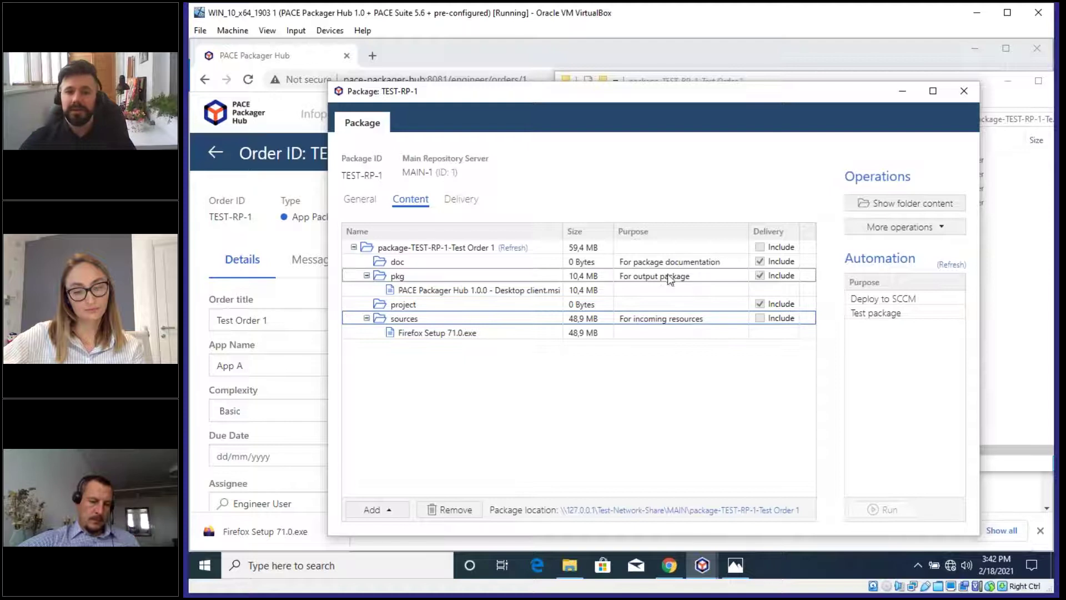
click(689, 262)
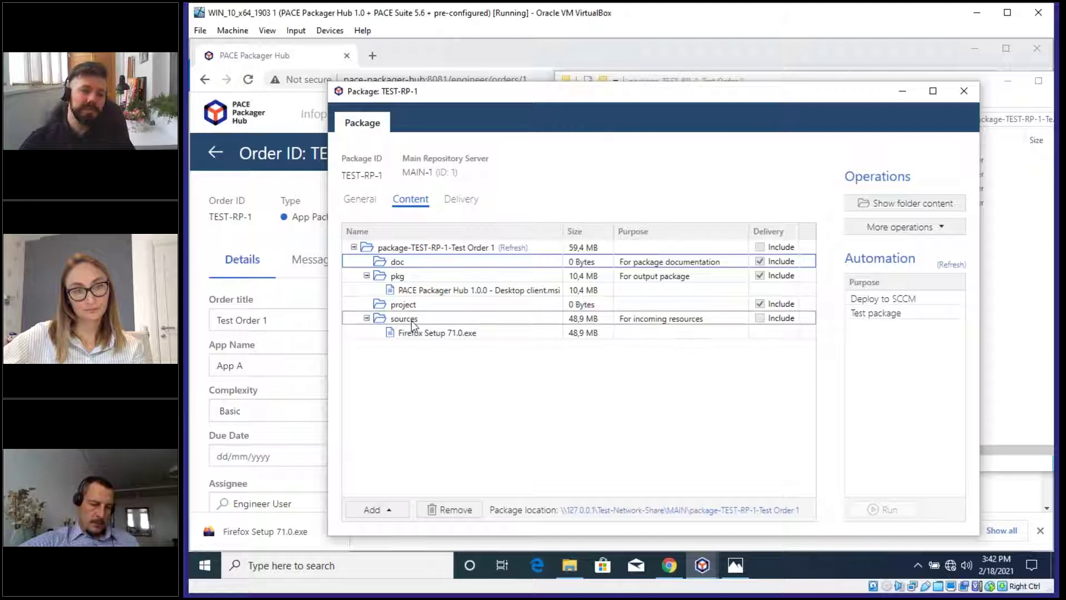
shift+click(641, 276)
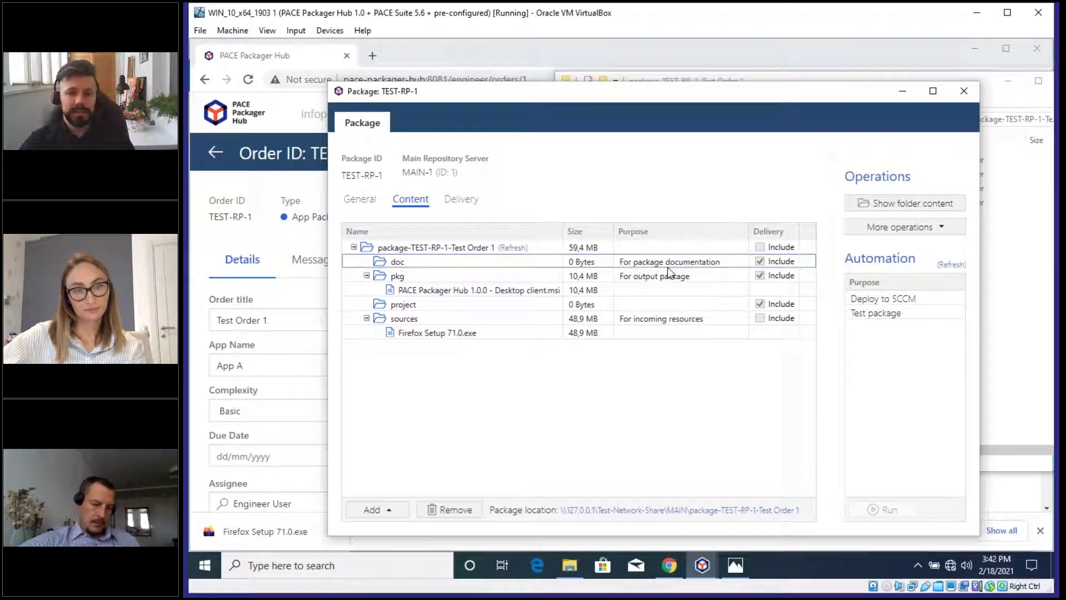
Step: Review the doc folder's name, purpose and delivery setting in its properties, leaving them unchanged
double_click(667, 268)
click(617, 372)
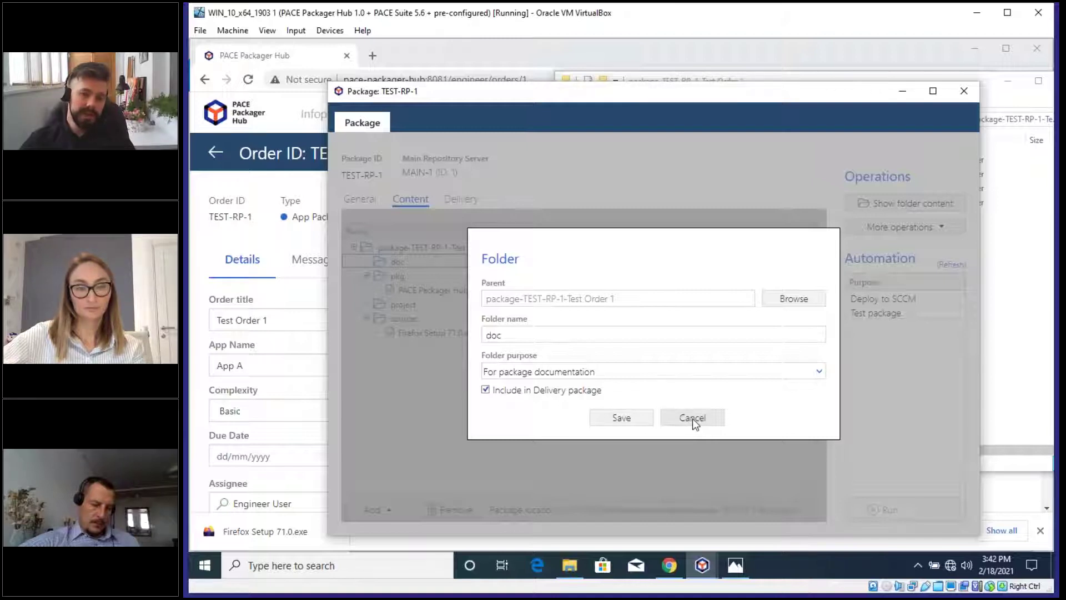
click(692, 420)
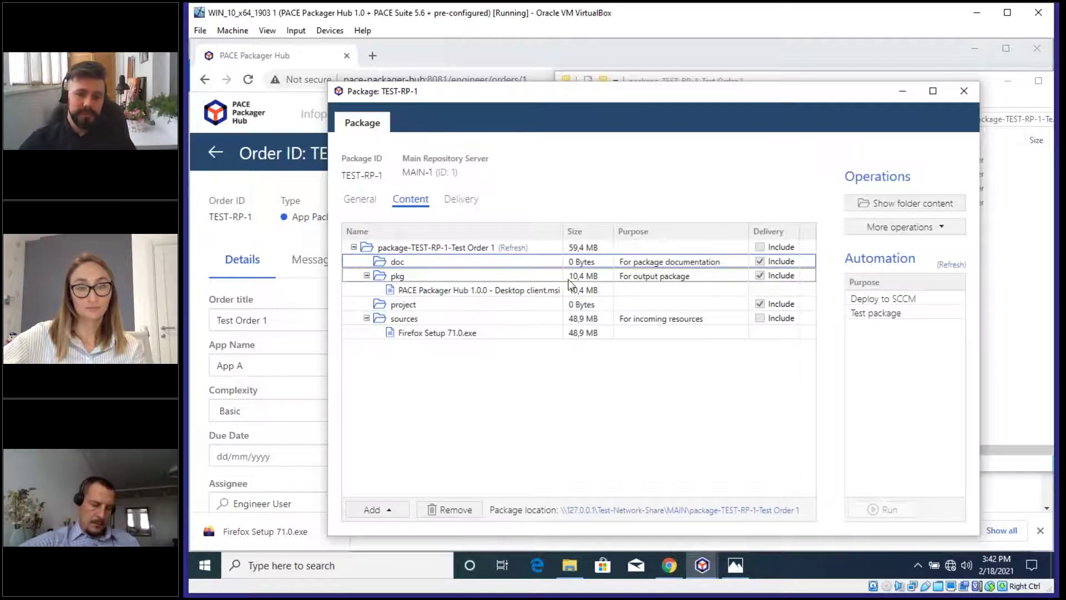
Step: Check the additional operations offered for the package and the actions available for PACE Packager Hub 1.0.0 - Desktop client.msi
click(919, 228)
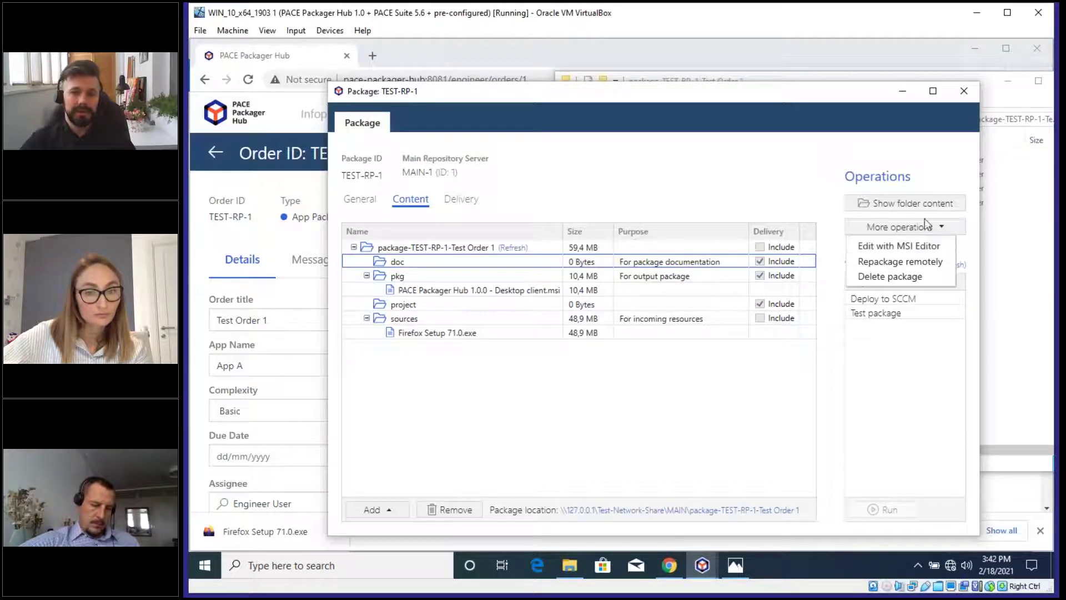
click(708, 292)
right_click(521, 288)
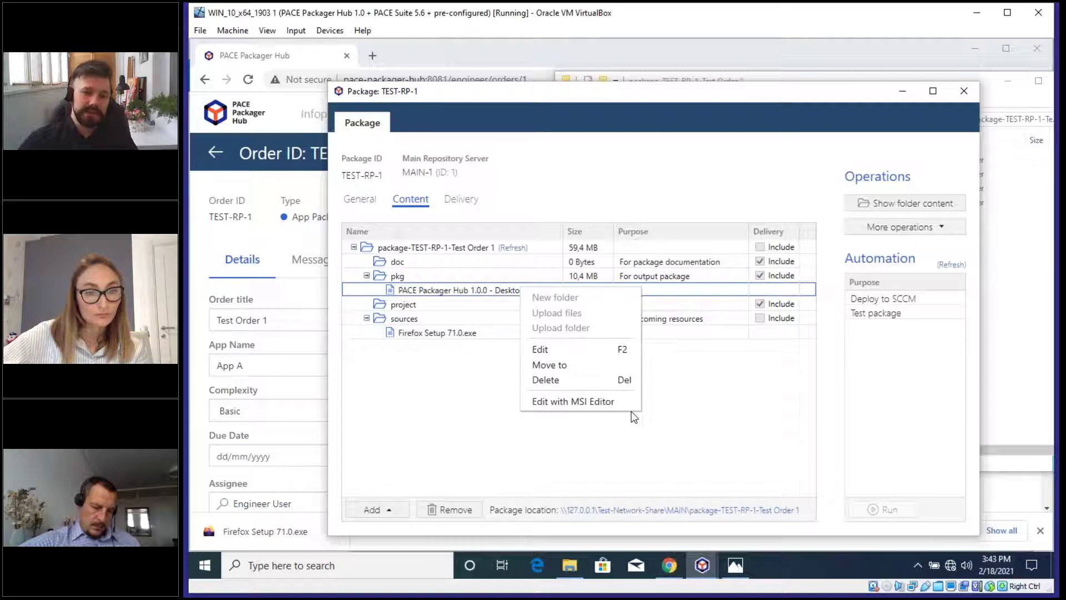
click(440, 364)
right_click(431, 288)
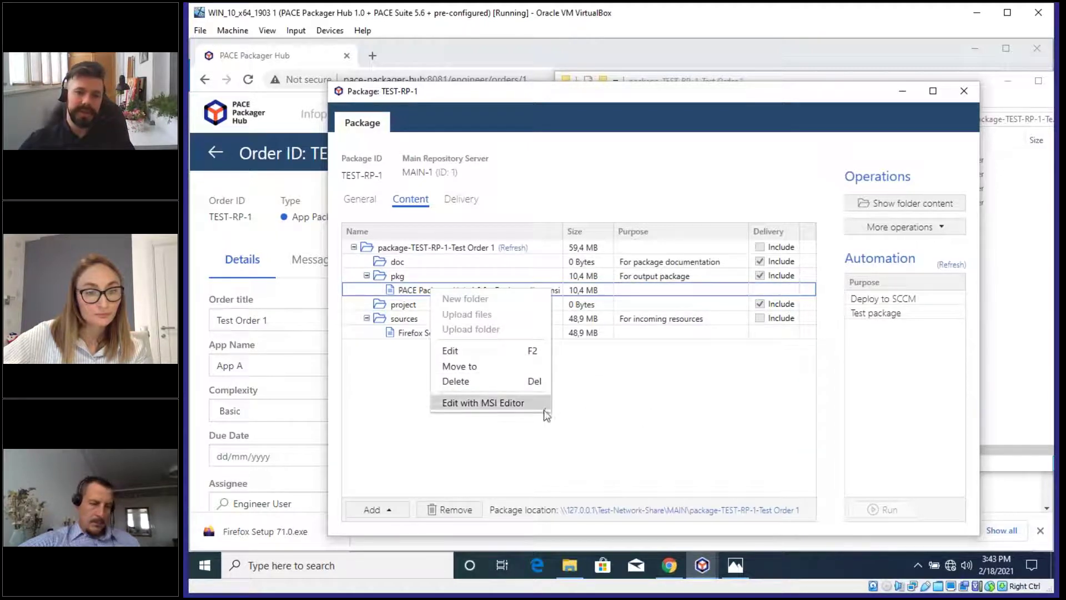
click(686, 405)
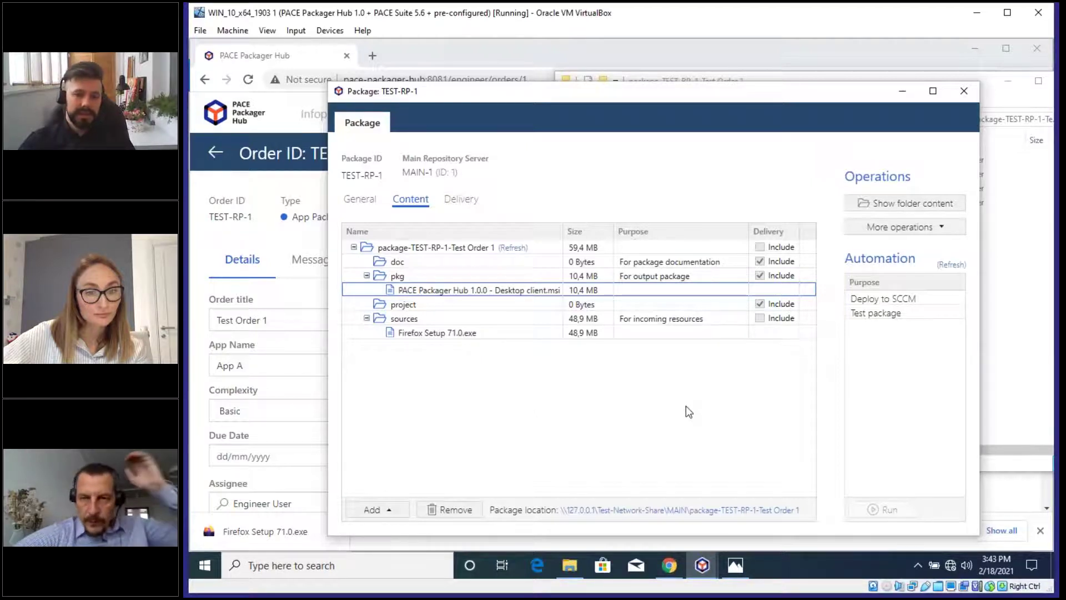
Step: Review the App Packaging process slide, and start packaging for order TEST-RP-1 in the browser
click(736, 565)
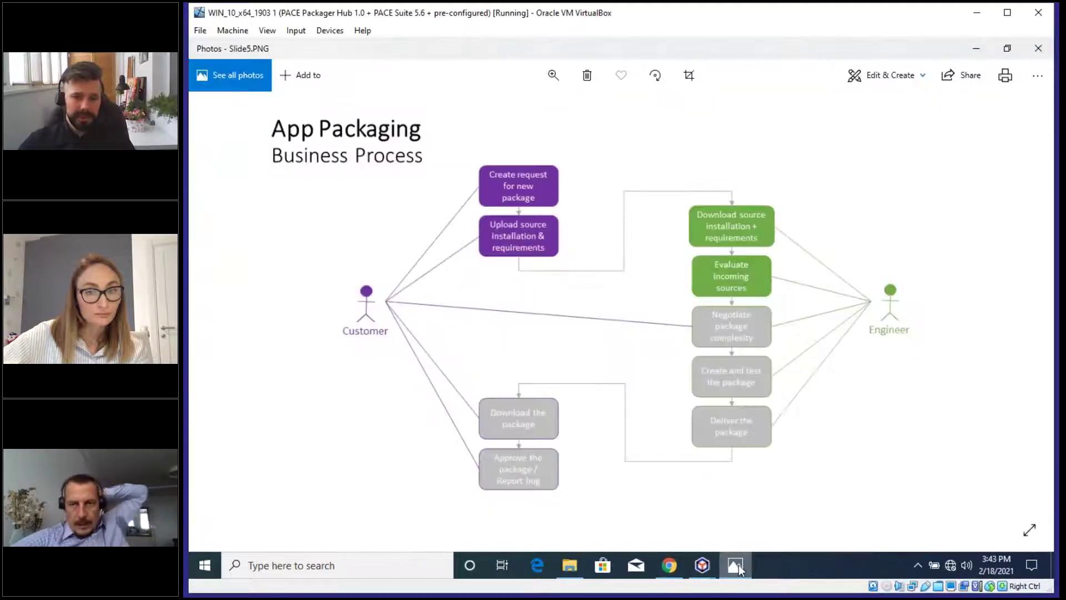
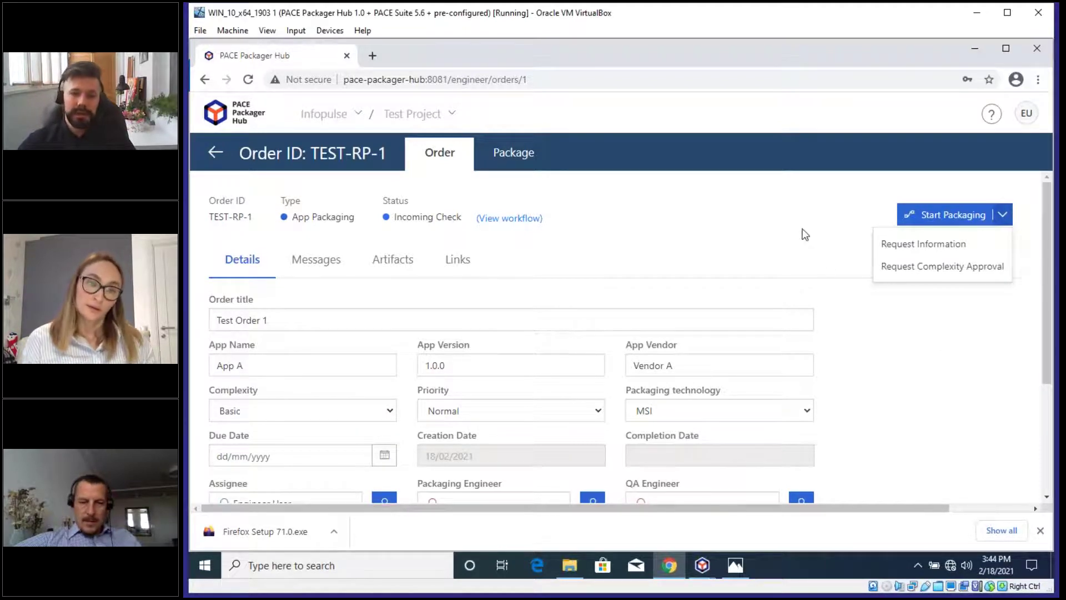
click(924, 231)
click(969, 214)
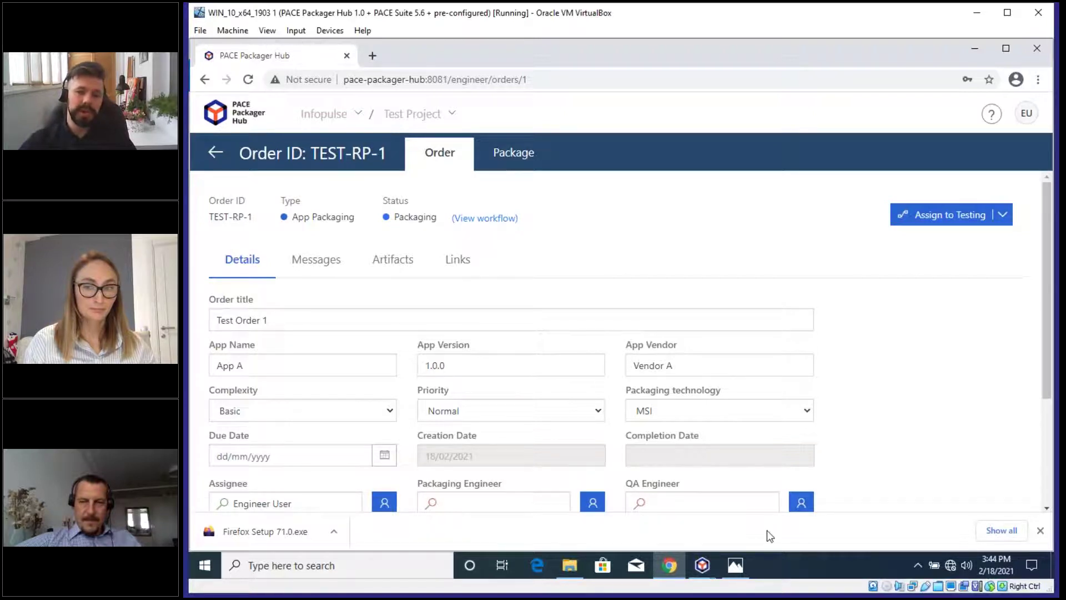
Step: Show the process slide for creating and testing the package, and check the additional operations in the TEST-RP-1 package window
mouse_move(701, 563)
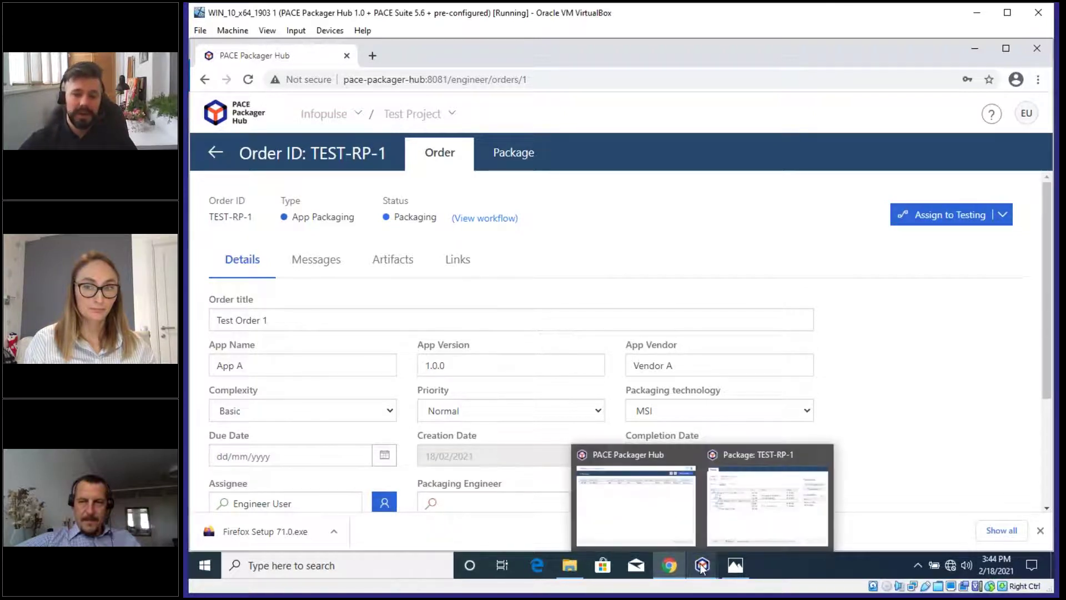
click(734, 565)
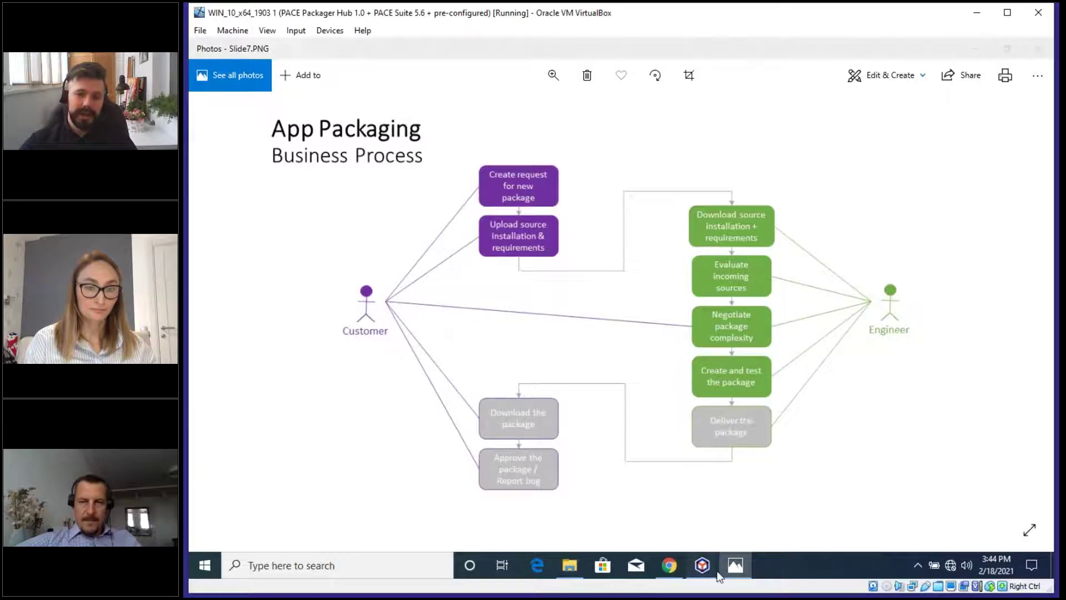
mouse_move(702, 564)
click(768, 497)
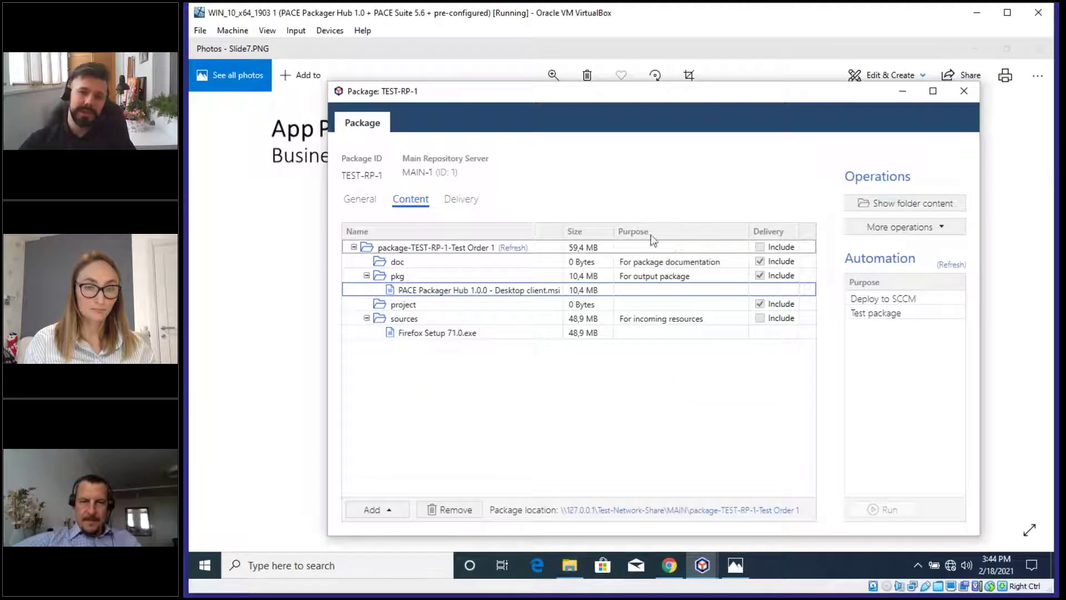
click(929, 228)
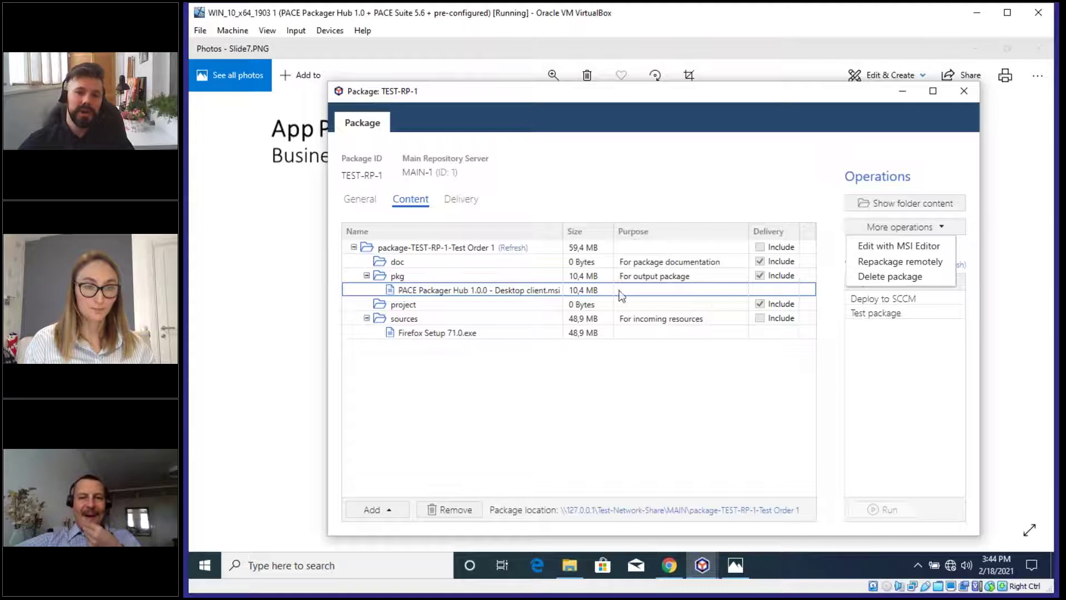
Step: Show the package's folder content in File Explorer and inspect the actions available for the MSI inside the pkg folder
click(928, 204)
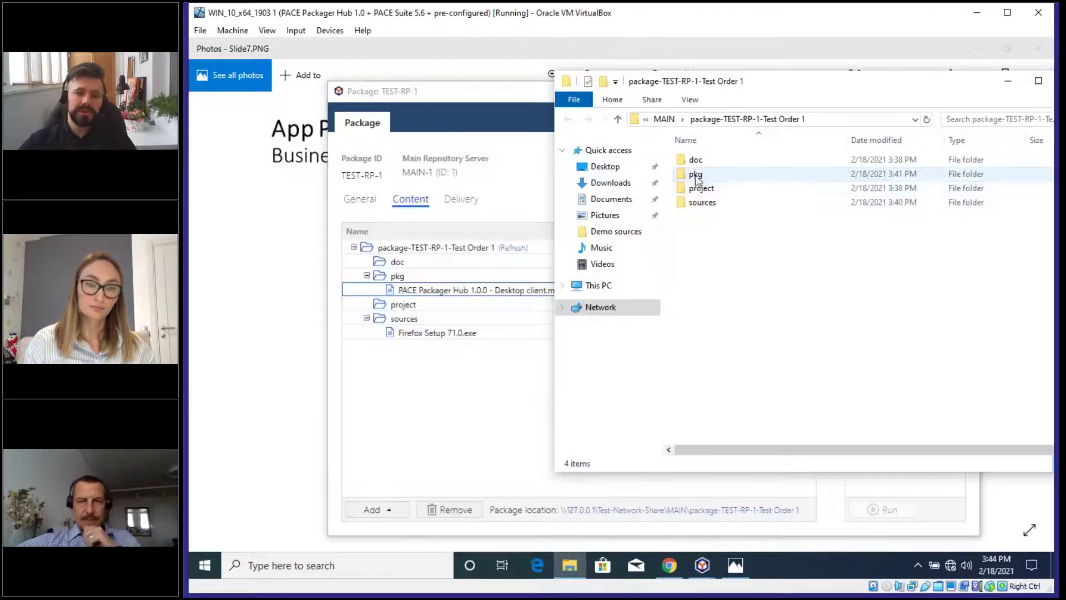
click(695, 174)
double_click(695, 174)
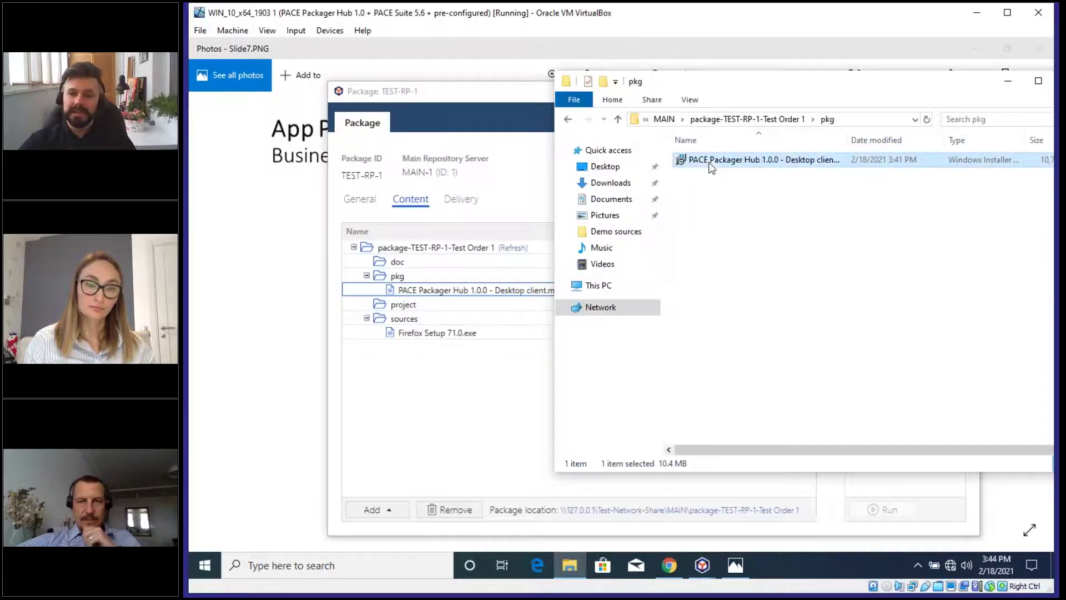
right_click(709, 160)
click(937, 251)
drag(869, 85, 708, 87)
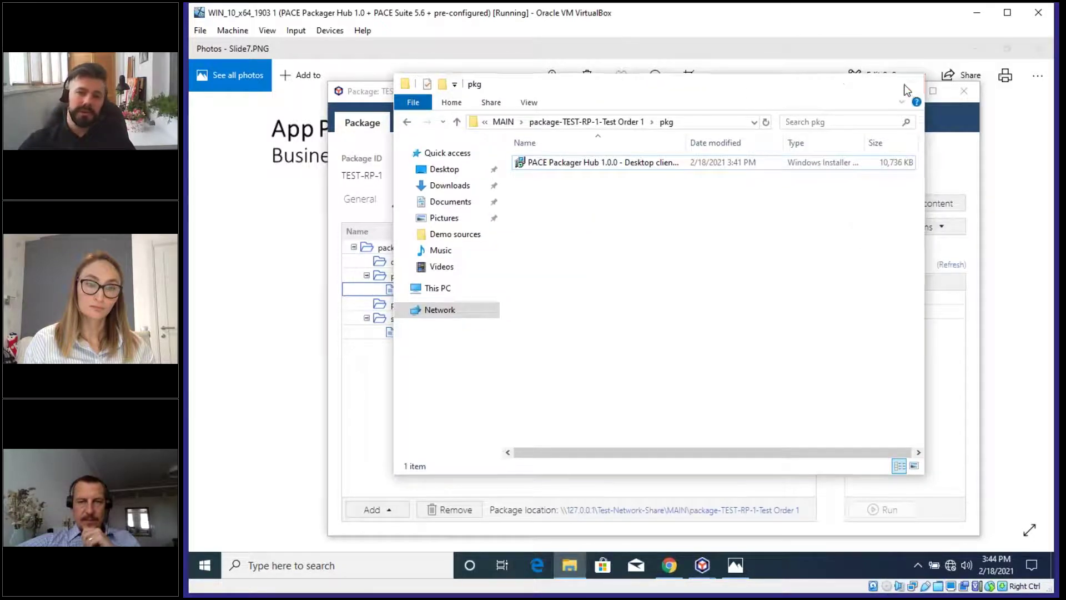
click(907, 84)
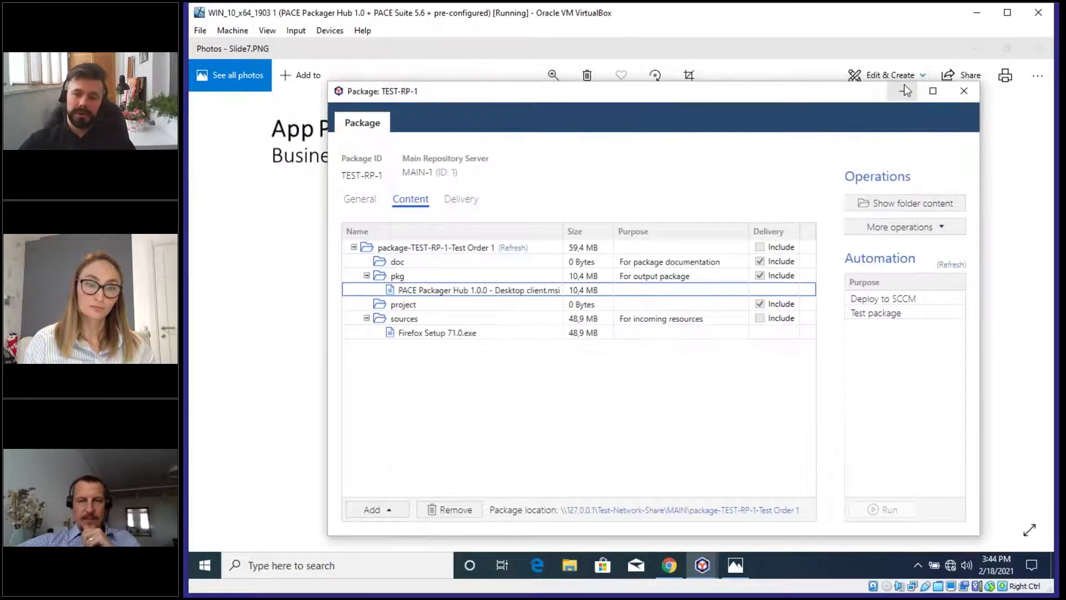
Step: Advance the App Packaging process slides to the Deliver the package stage, and return to the TEST-RP-1 package window
click(1025, 439)
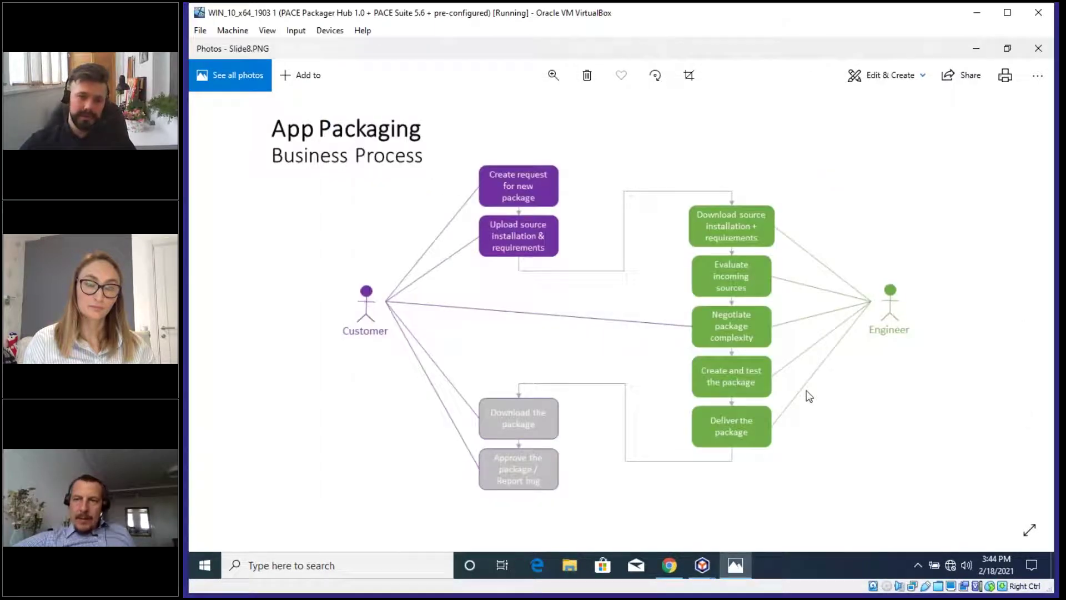
key(Right)
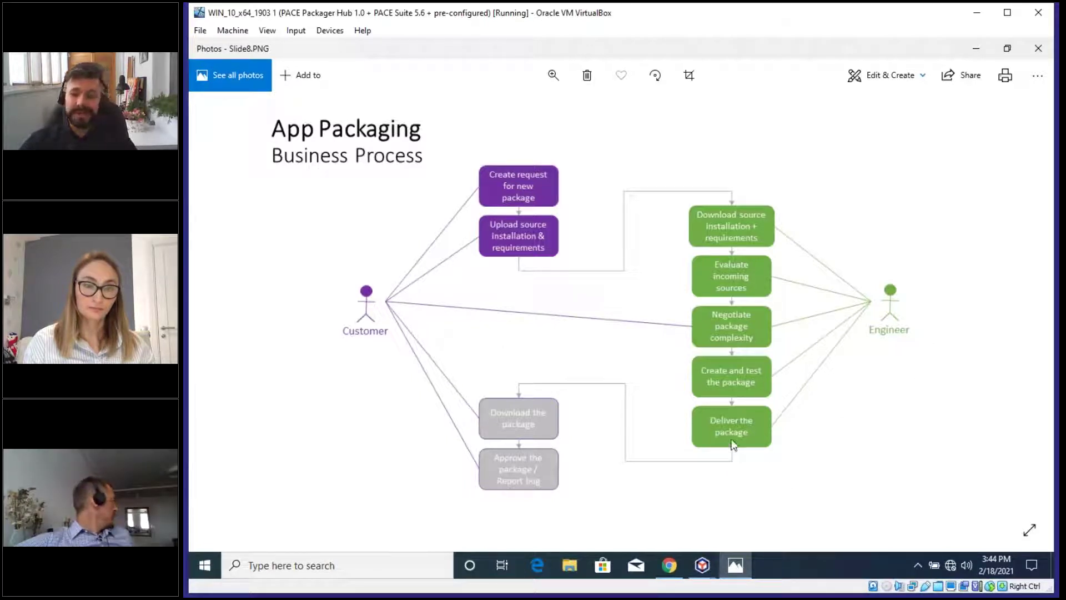
mouse_move(711, 568)
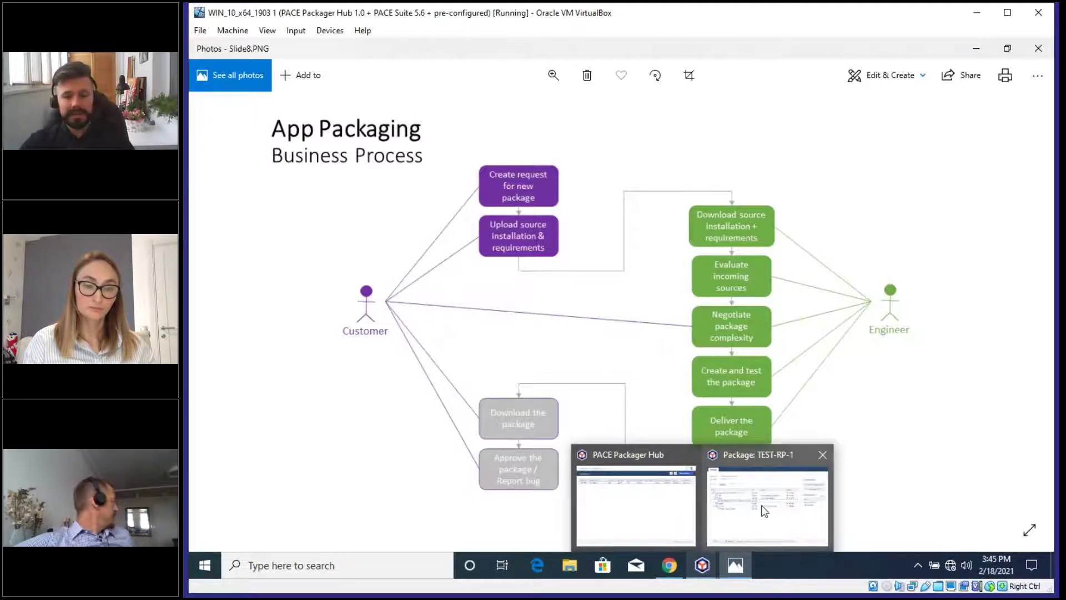
click(765, 511)
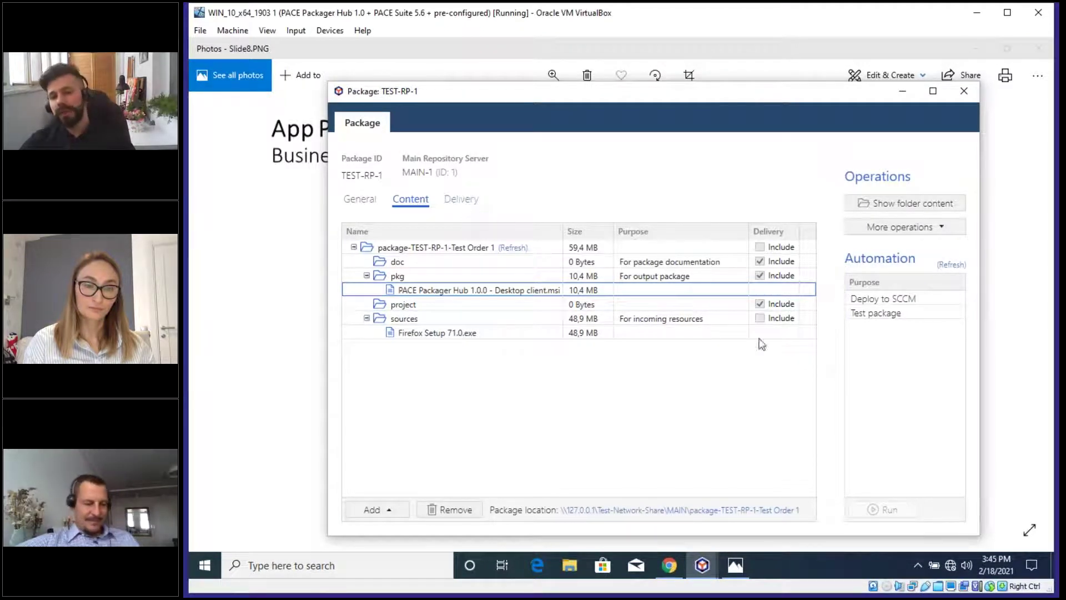
Step: Examine the executable and arguments of the Test package automation without running it, and point out the Deploy to SCCM automation
click(884, 298)
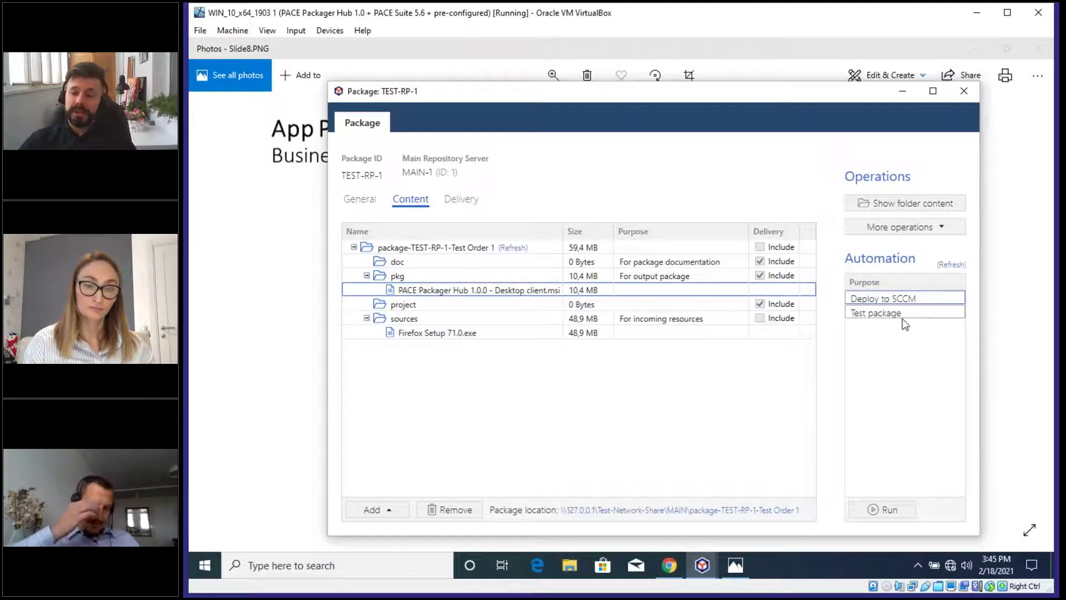
click(889, 312)
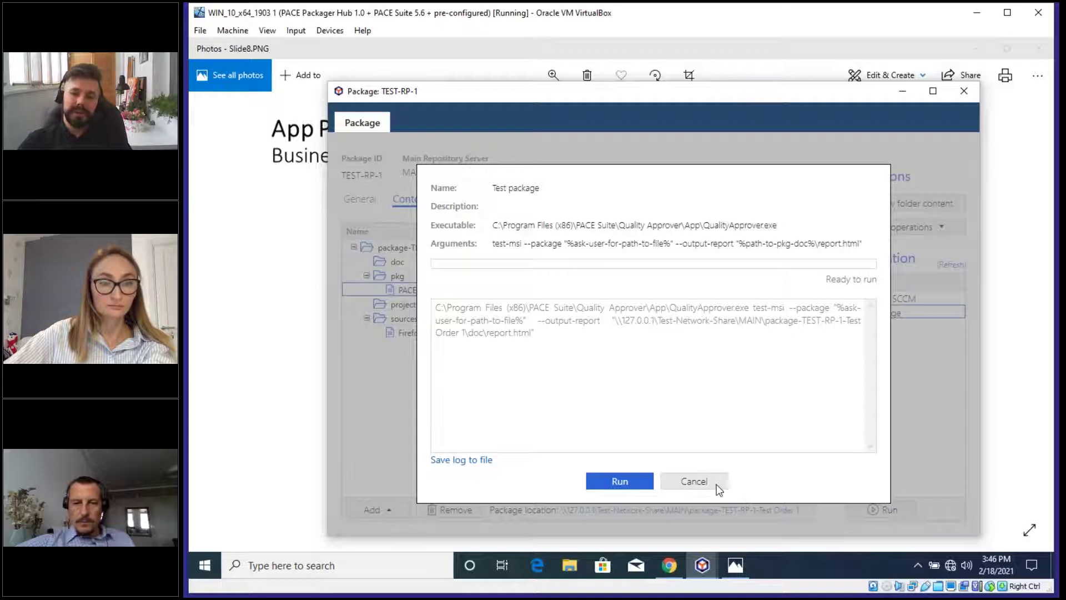
click(701, 481)
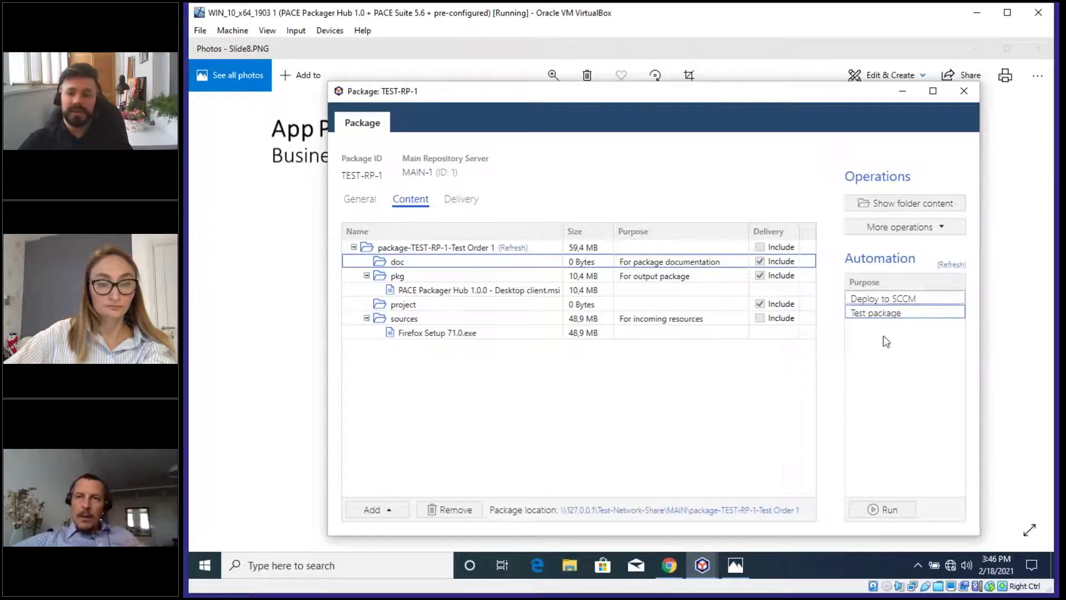
click(887, 509)
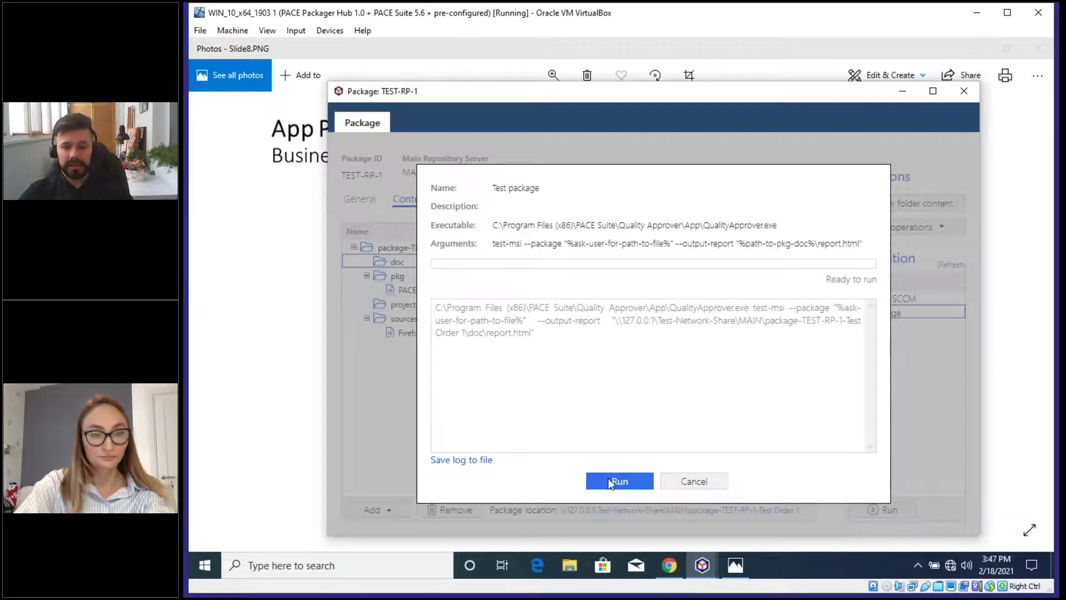
click(694, 481)
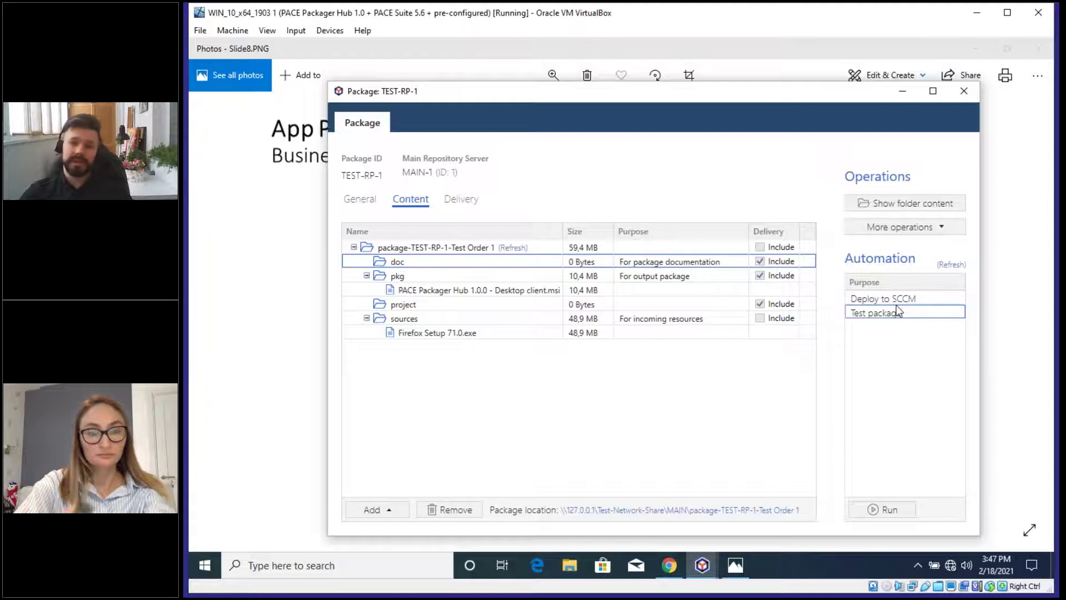
drag(898, 304, 921, 336)
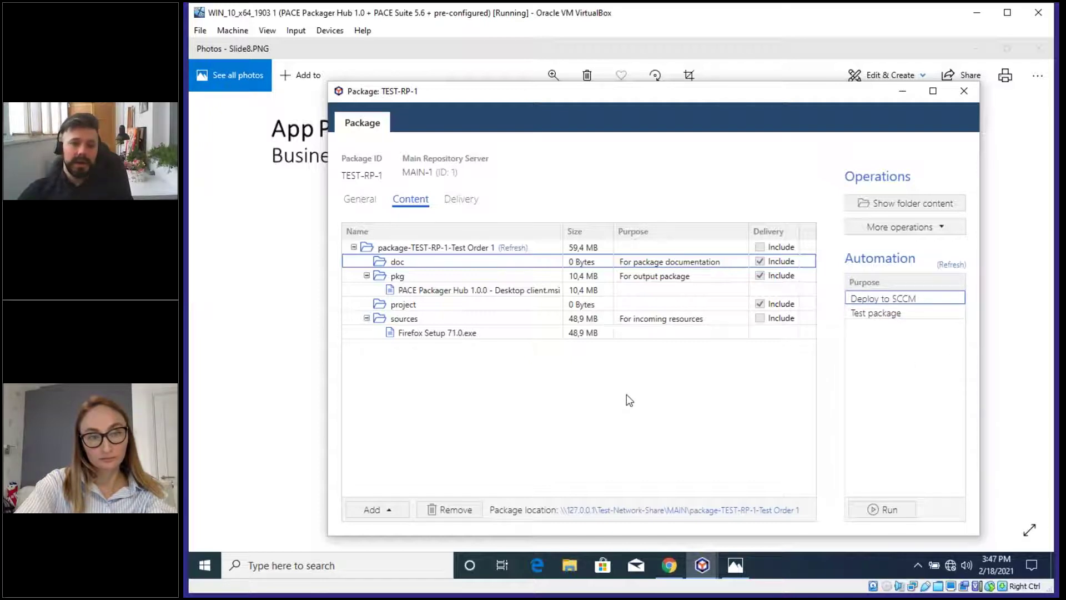
Step: Select DELIVERY-1 as the package's delivery repository and include PACE Packager Hub 1.0.0 - Desktop client.msi in the resources to deliver
click(732, 566)
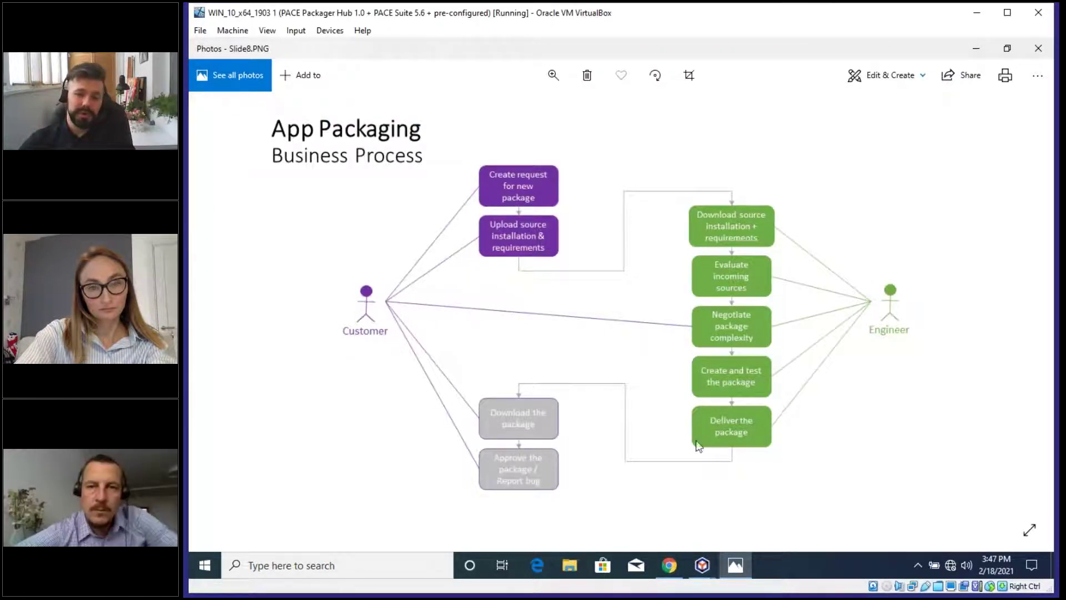
mouse_move(701, 577)
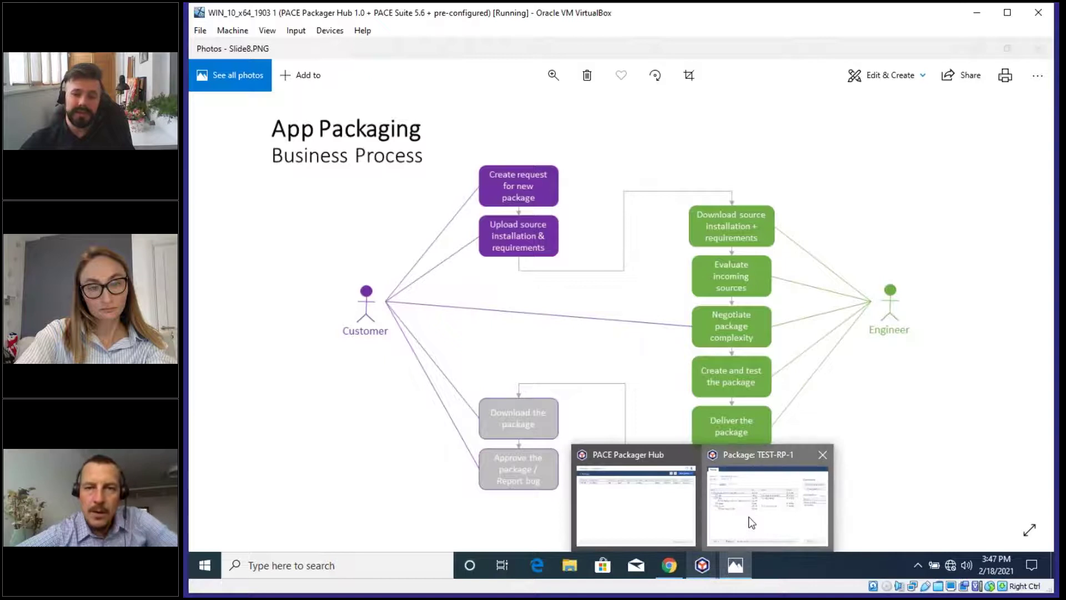
click(749, 517)
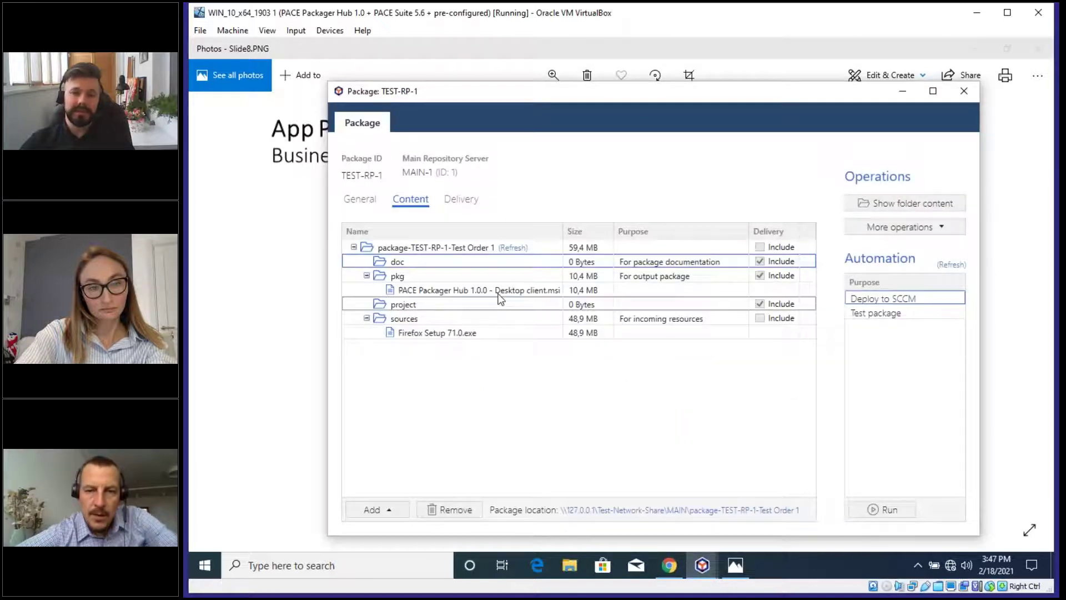
click(462, 201)
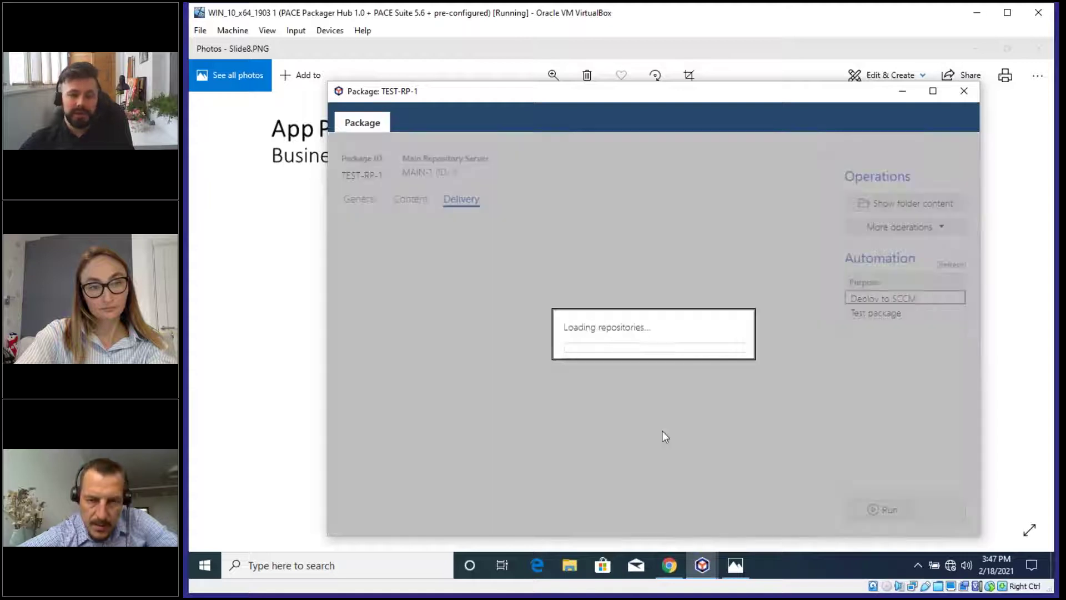
click(599, 387)
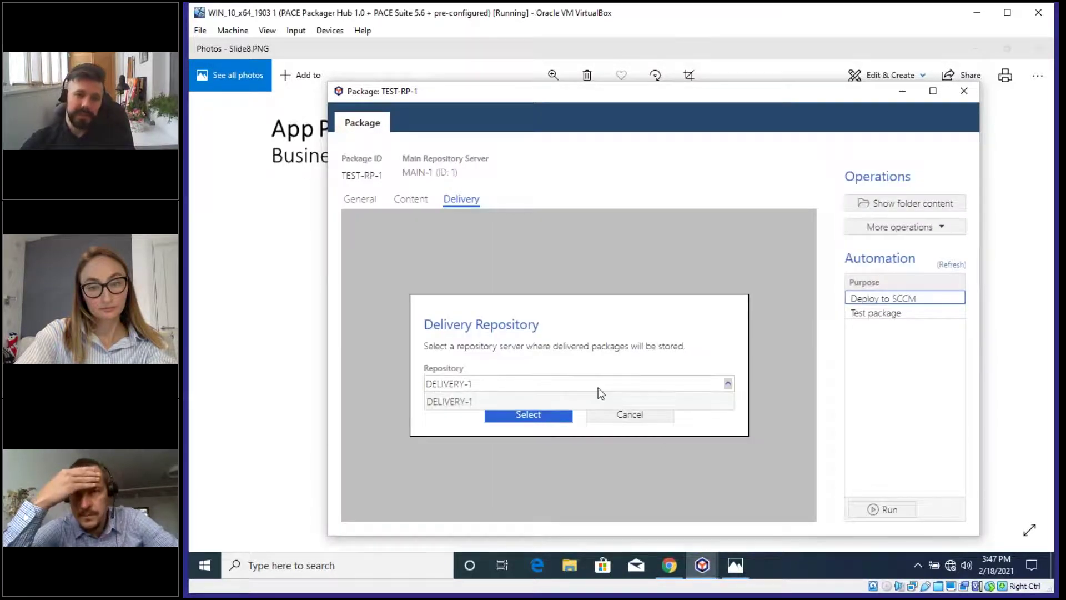
click(599, 386)
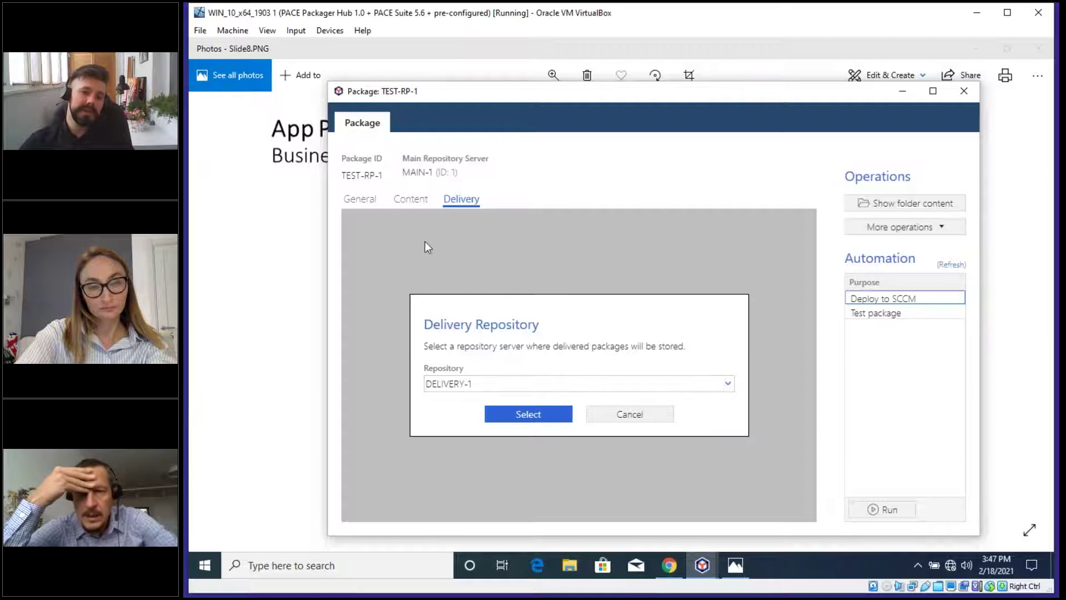
click(524, 419)
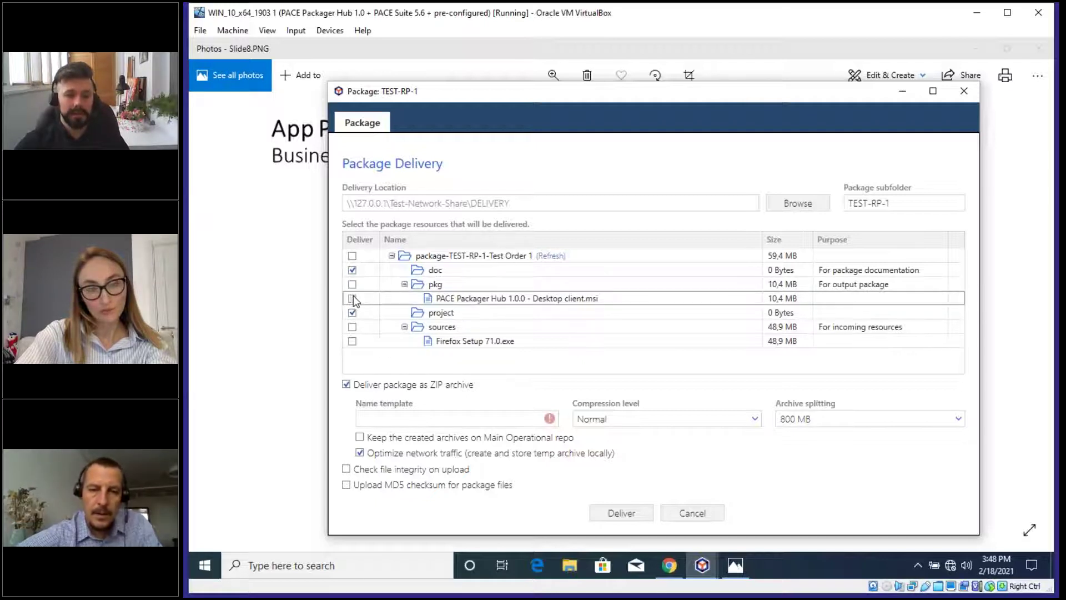
click(352, 299)
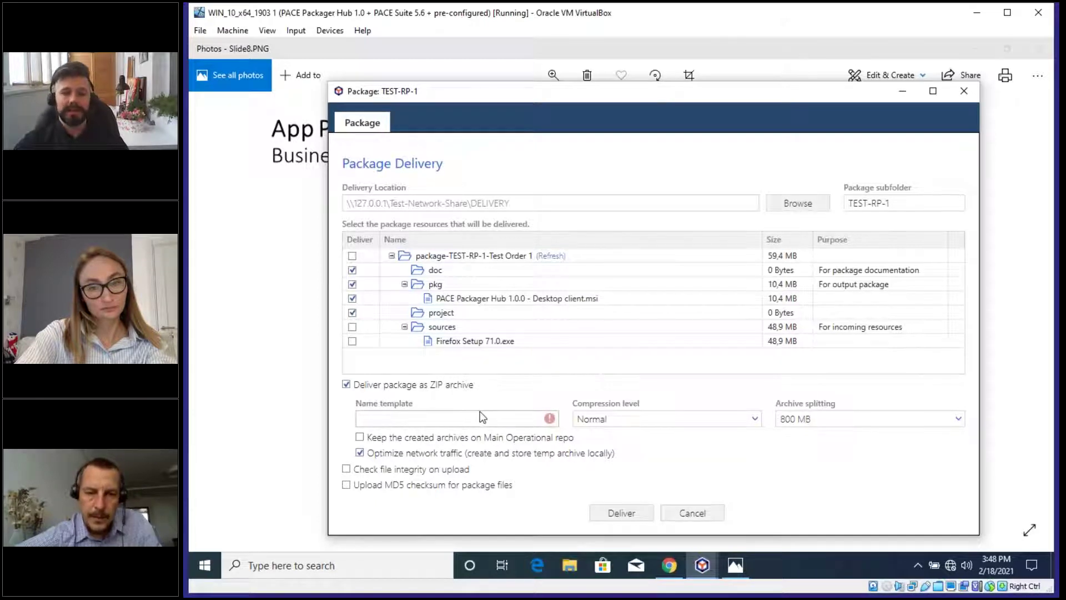
Step: Examine the archive splitting sizes offered for the ZIP delivery, keeping the 800 MB option
click(433, 421)
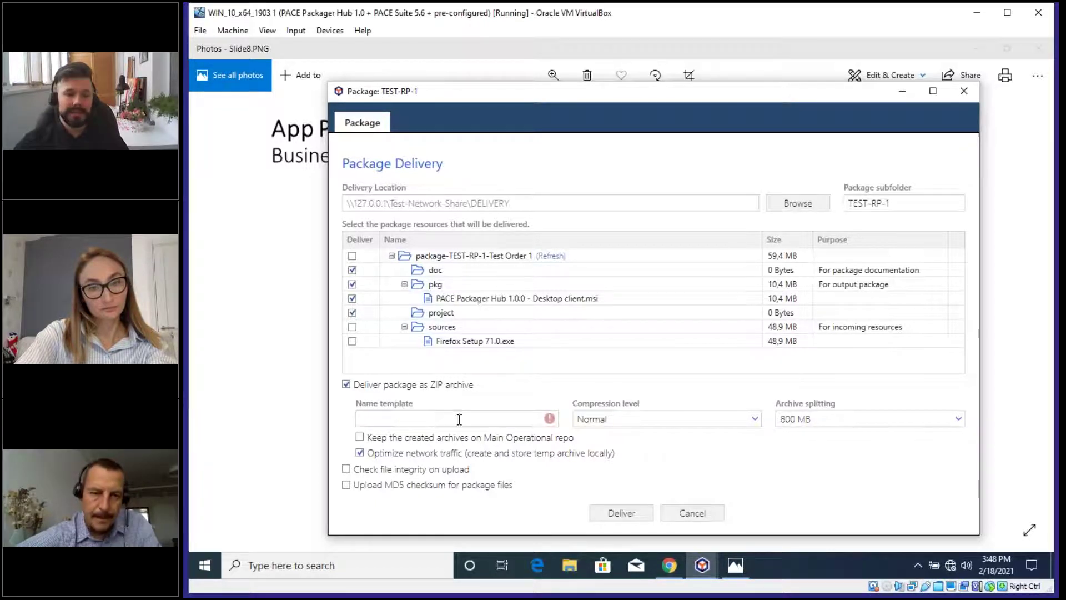
click(878, 422)
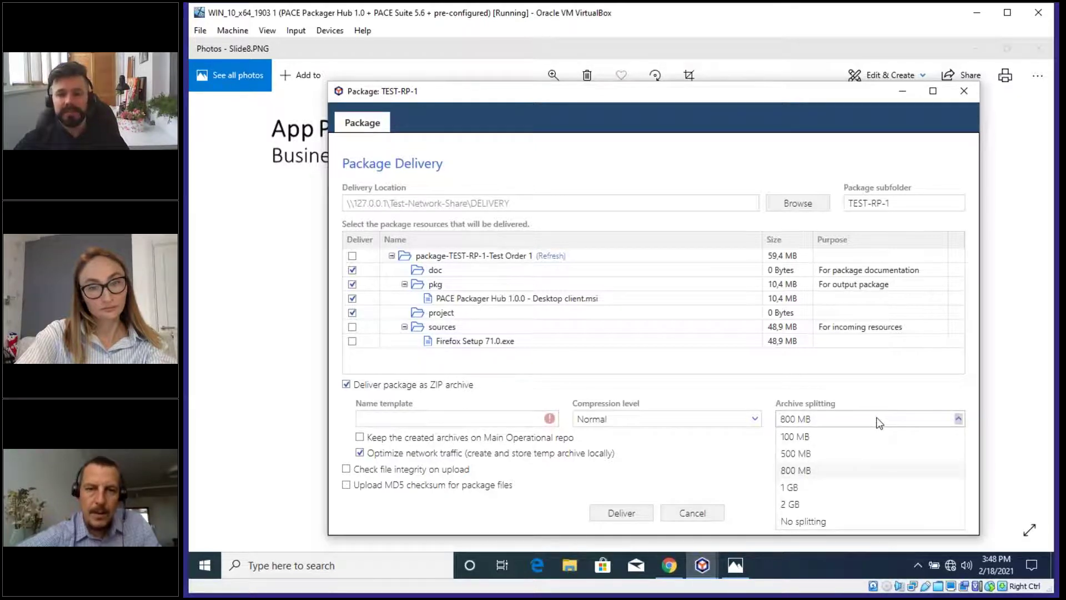
click(820, 420)
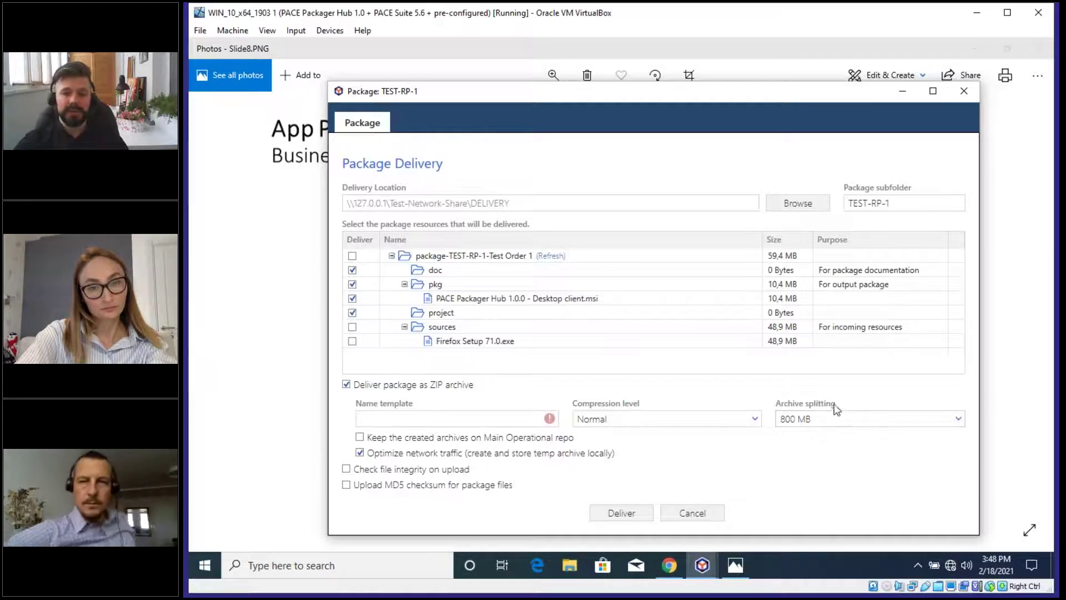
click(880, 414)
click(891, 395)
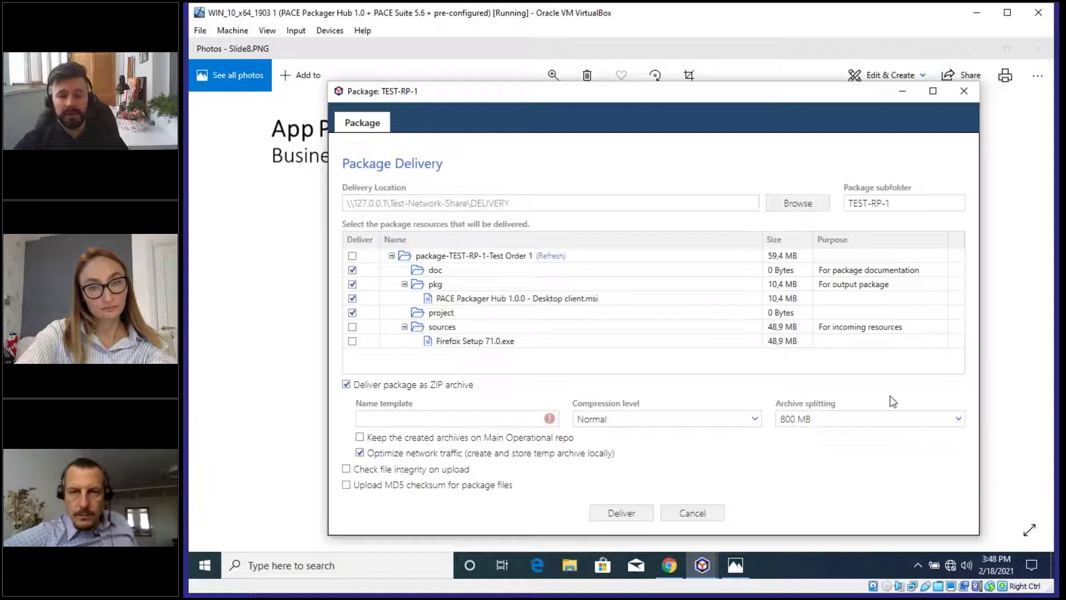
Step: Set the ZIP archive's name template to test and check the compression level choices, keeping Normal
click(441, 417)
text(test)
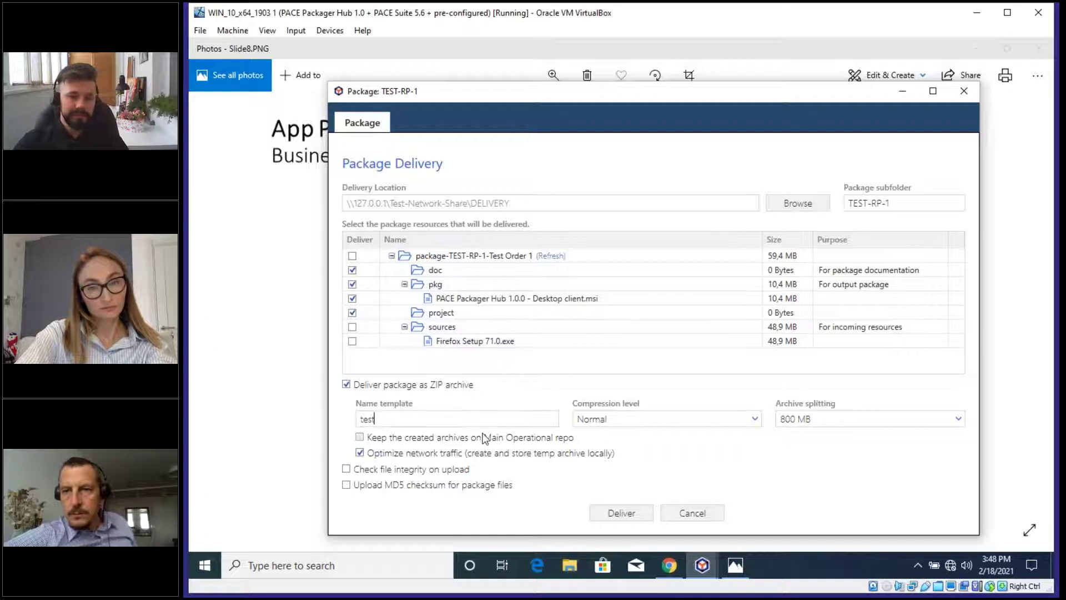
click(689, 425)
click(708, 397)
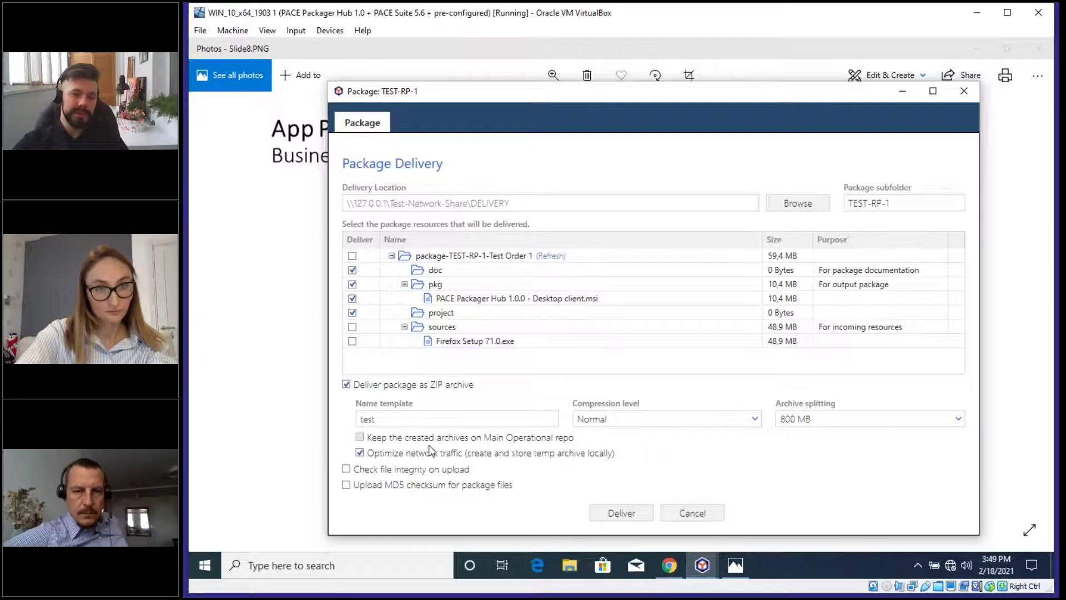
Step: Enable the file integrity check on upload and the MD5 checksum upload, without keeping the created archives on the Main Operational repo
click(461, 455)
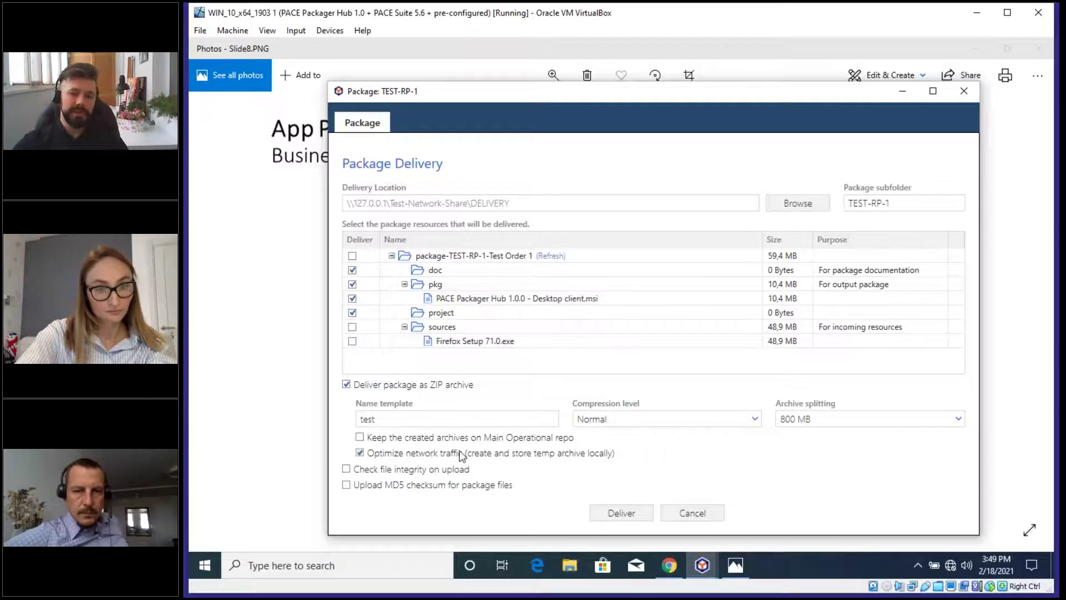
click(383, 441)
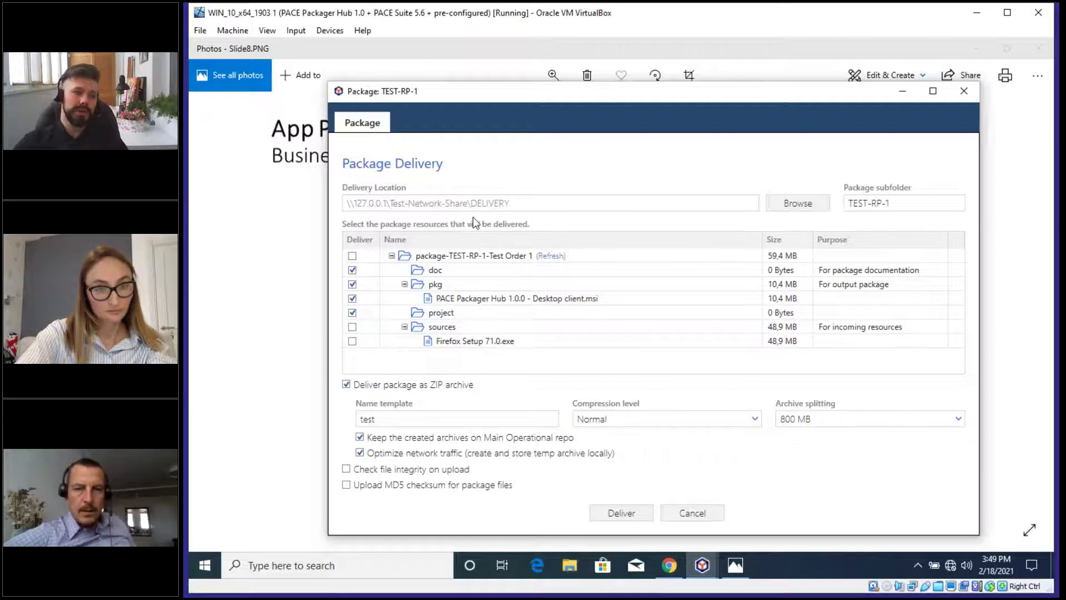
click(360, 437)
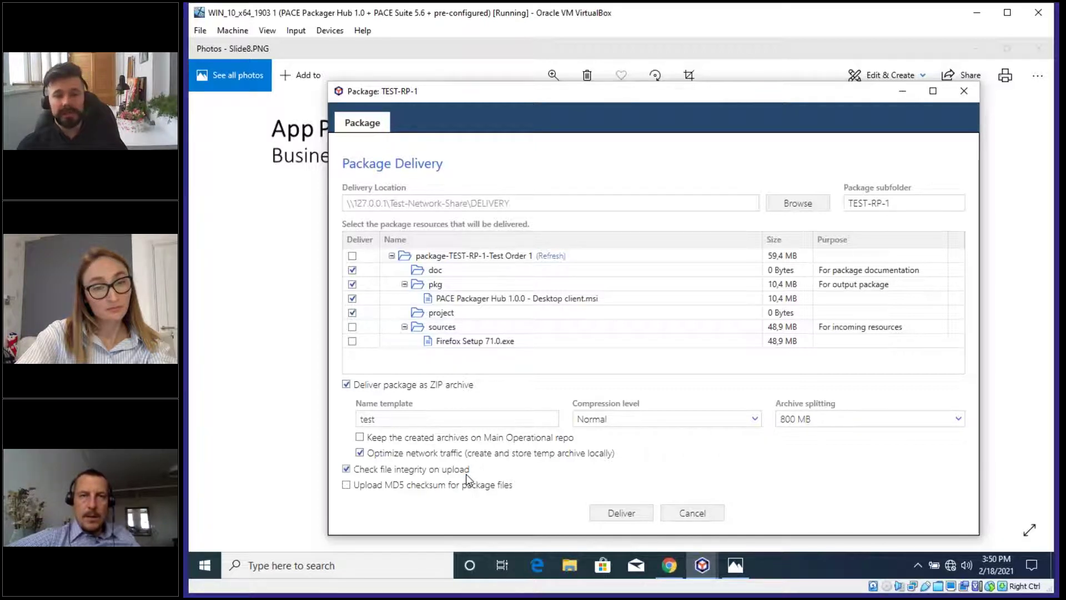
click(375, 492)
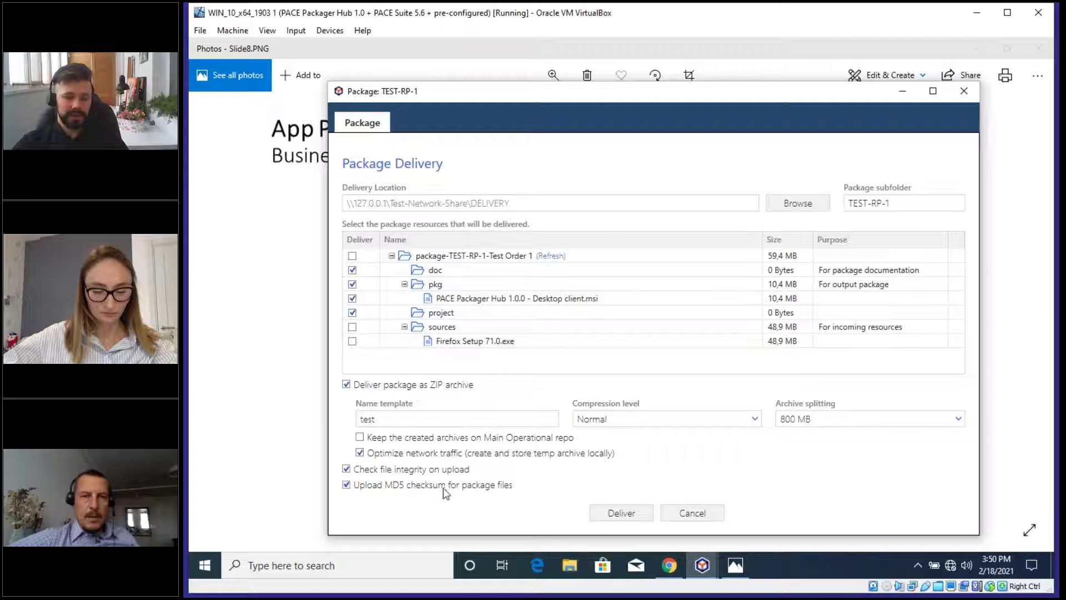
Step: Deliver the package, look through the delivery event log, and close the delivery report
click(636, 515)
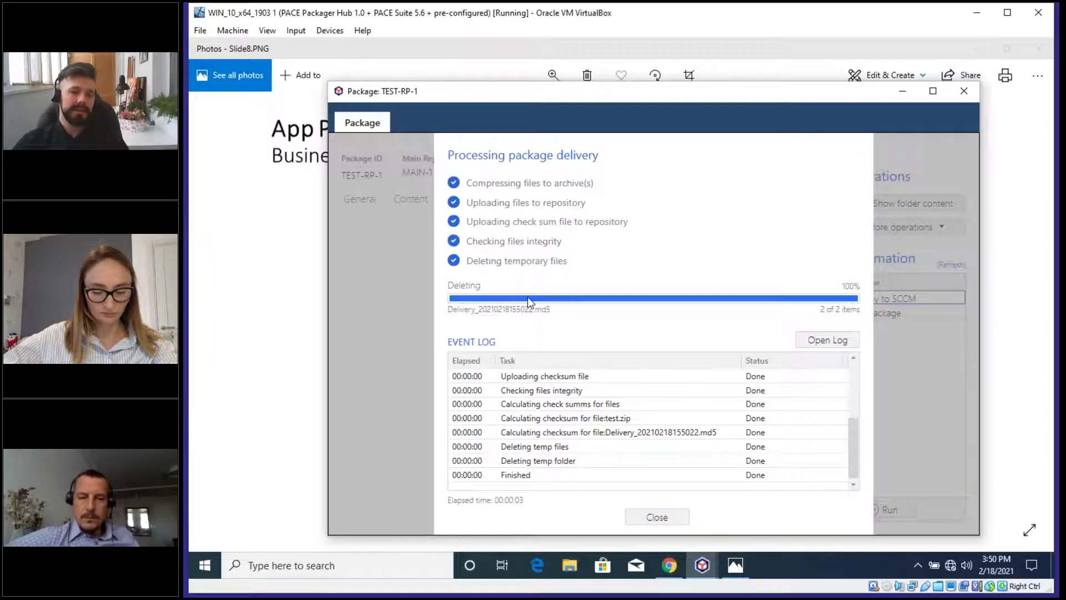
scroll(549, 443, up, 3)
scroll(549, 443, down, 3)
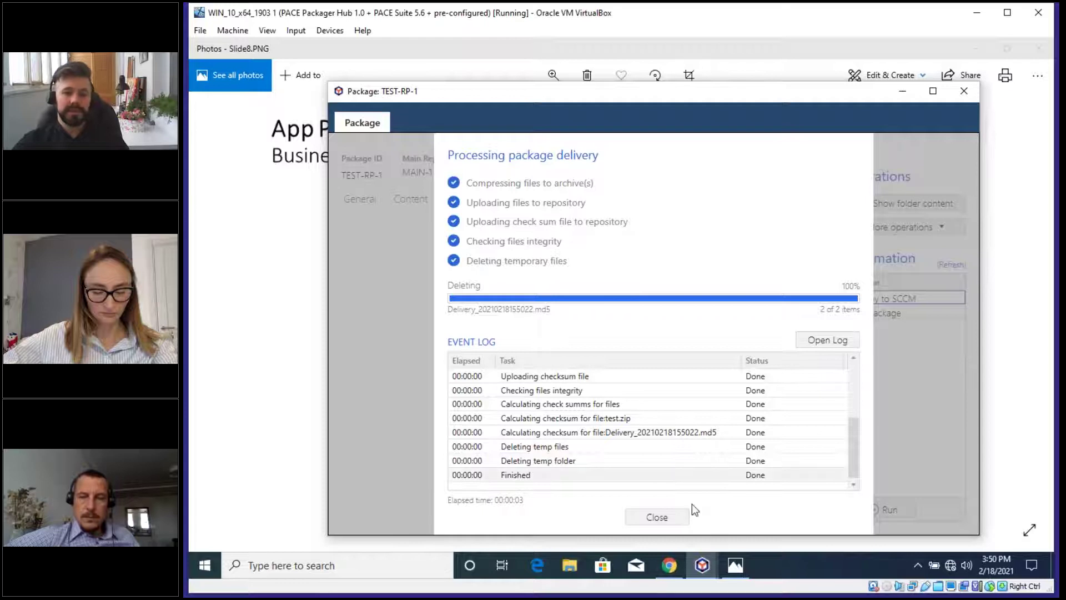
click(667, 517)
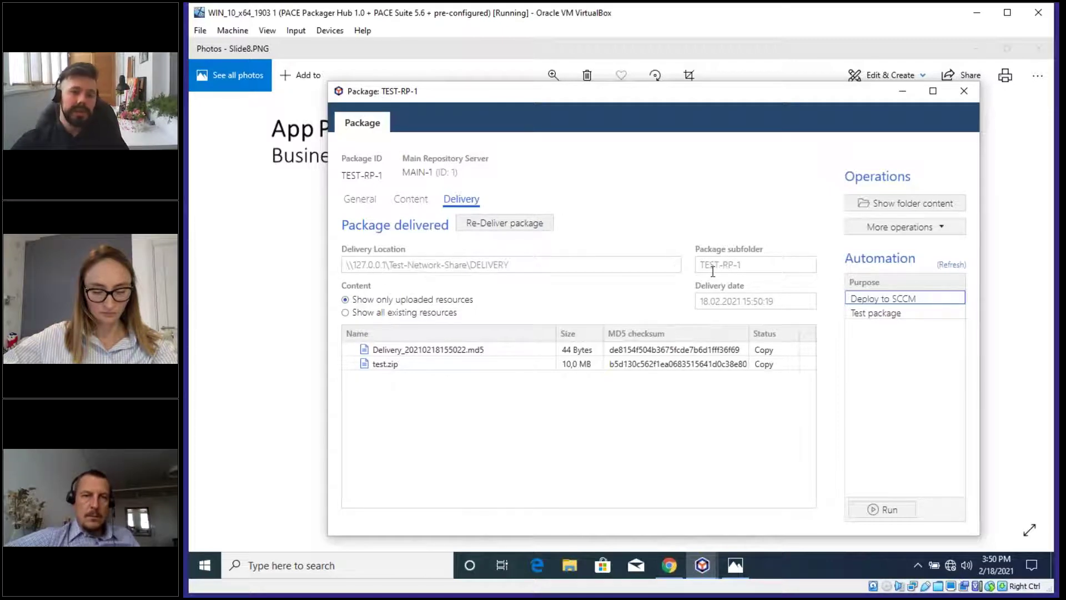
Step: Inspect the delivered package's subfolder, date and location, and compare all existing resources with only the uploaded ones
double_click(753, 270)
drag(722, 303, 795, 294)
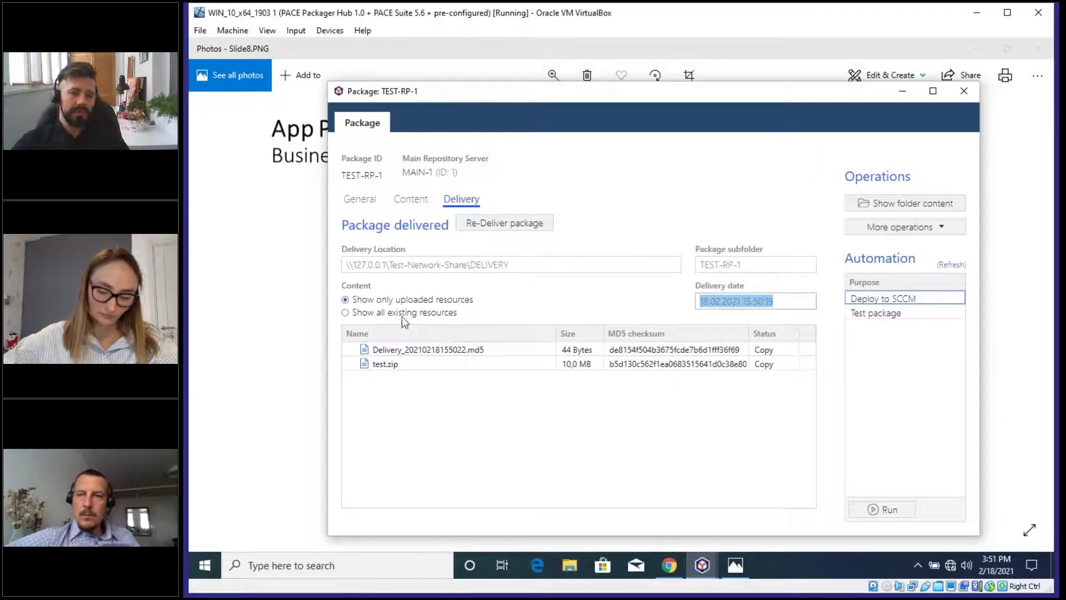
click(346, 313)
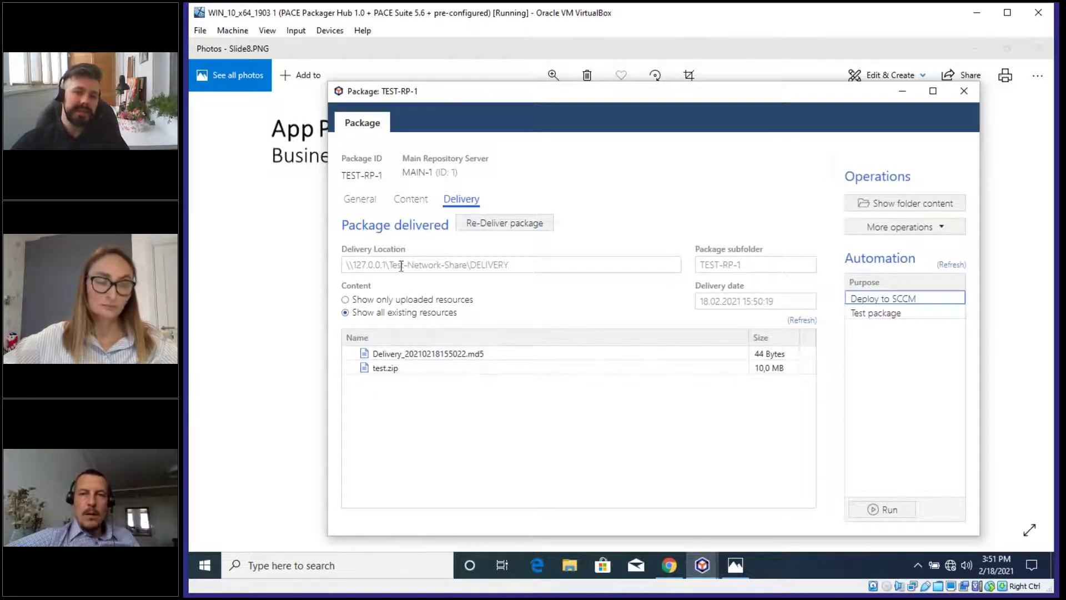
drag(345, 265, 558, 265)
click(558, 266)
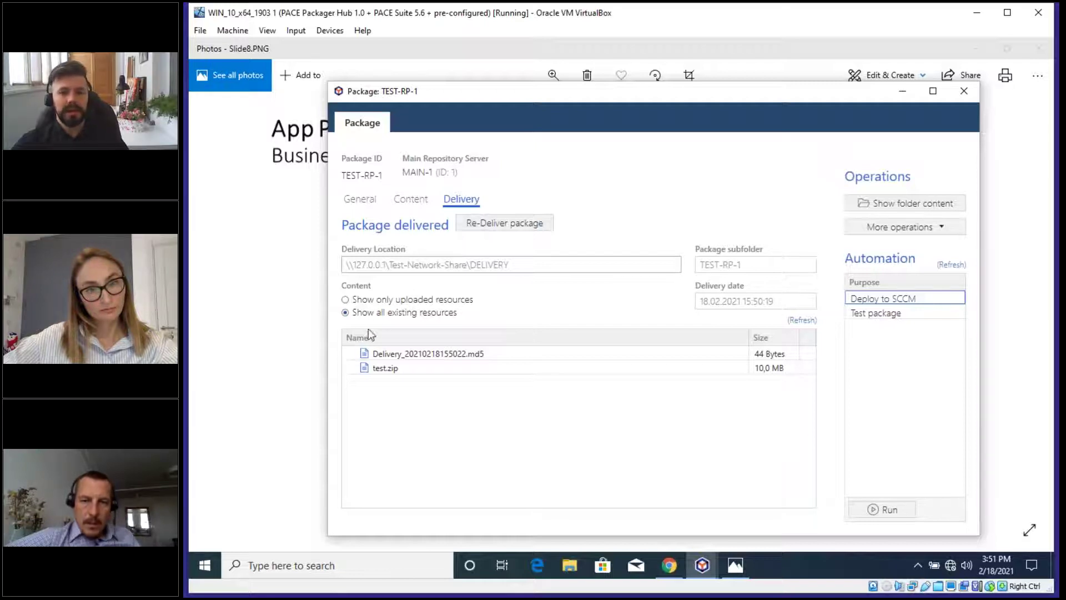
click(387, 304)
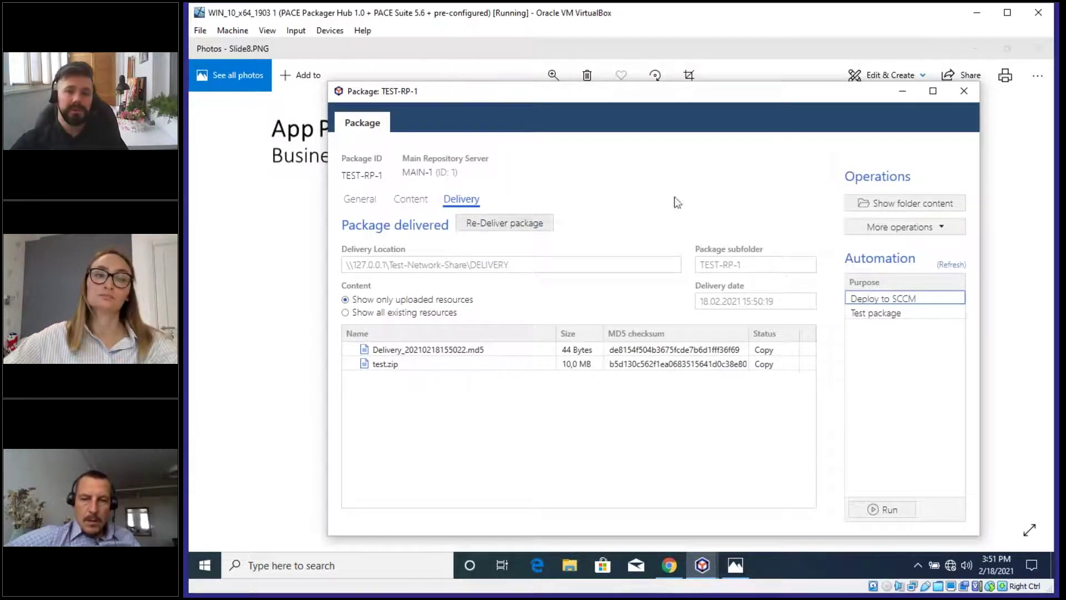
Step: Show the package's general details, then return to the App Packaging process slides at the Deliver the package stage
click(368, 200)
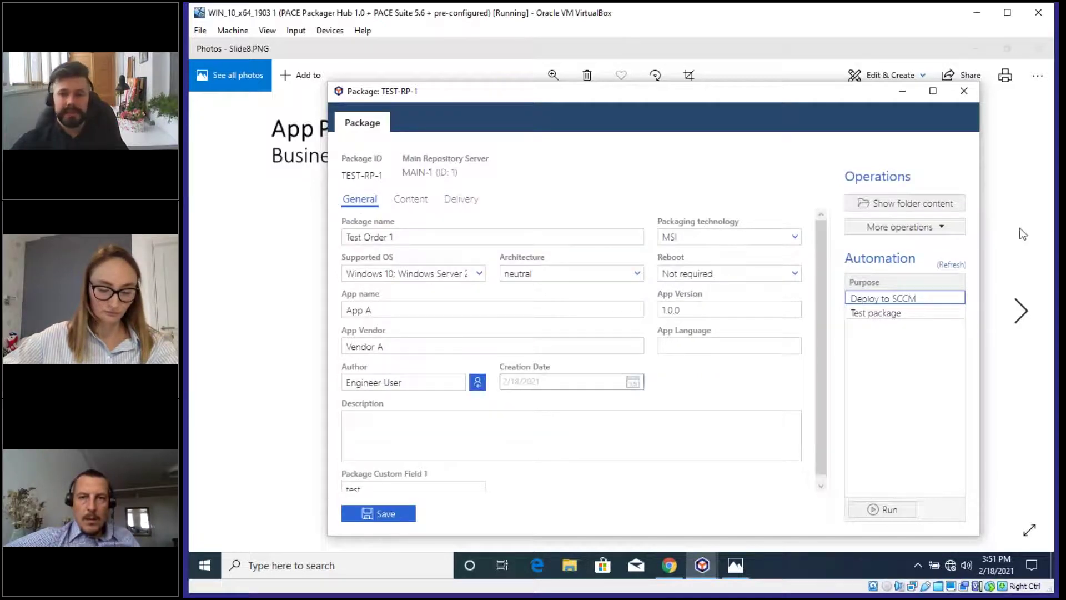
click(1048, 286)
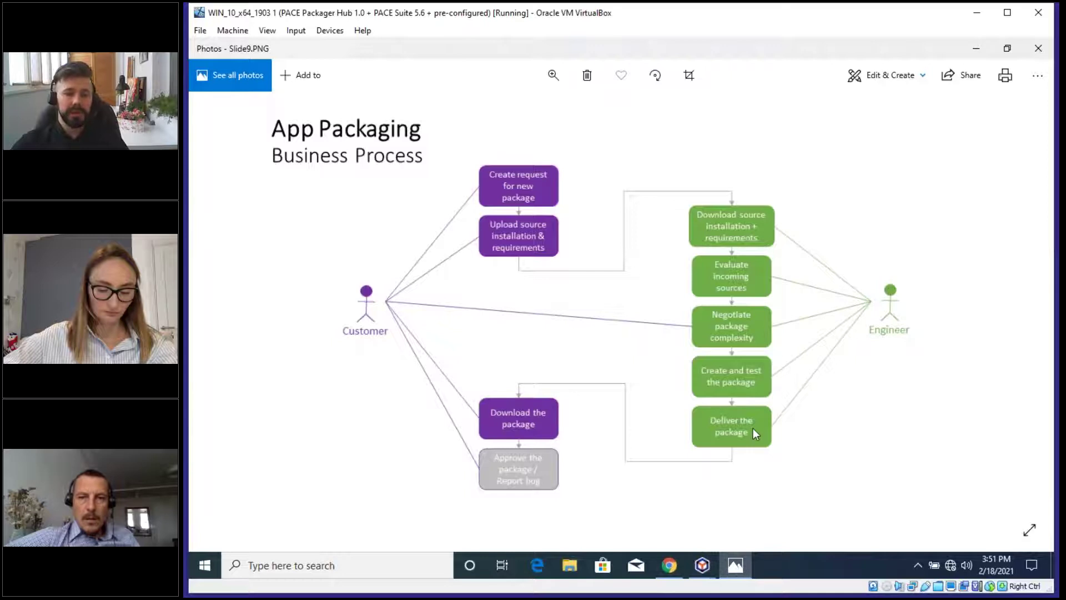
key(Left)
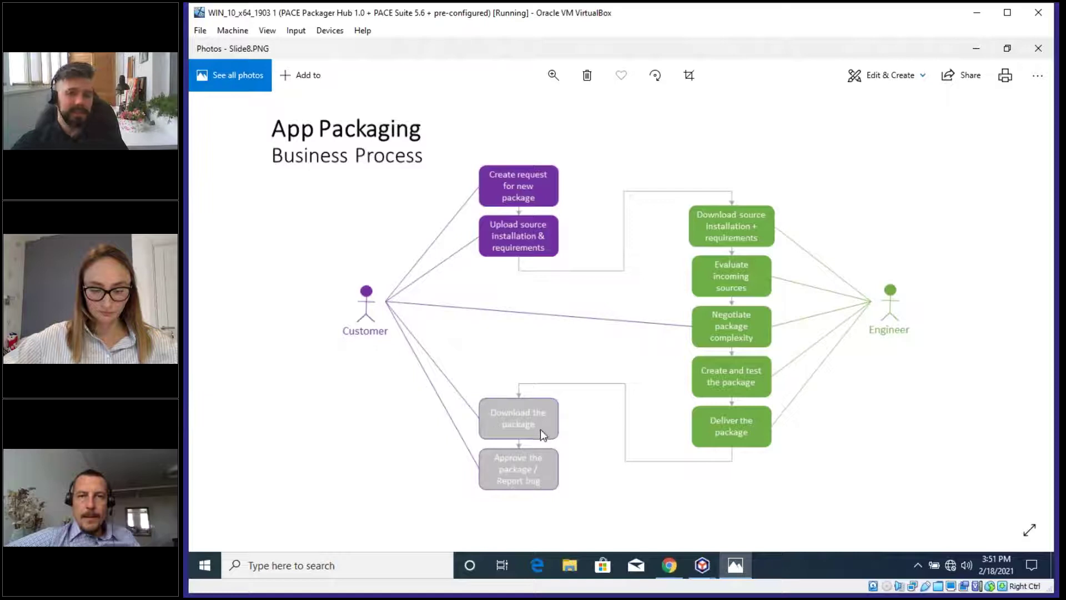
Step: Switch to order TEST-RP-1 in Chrome and examine its workflow diagram from Packaging through Customer Approval to End
click(671, 565)
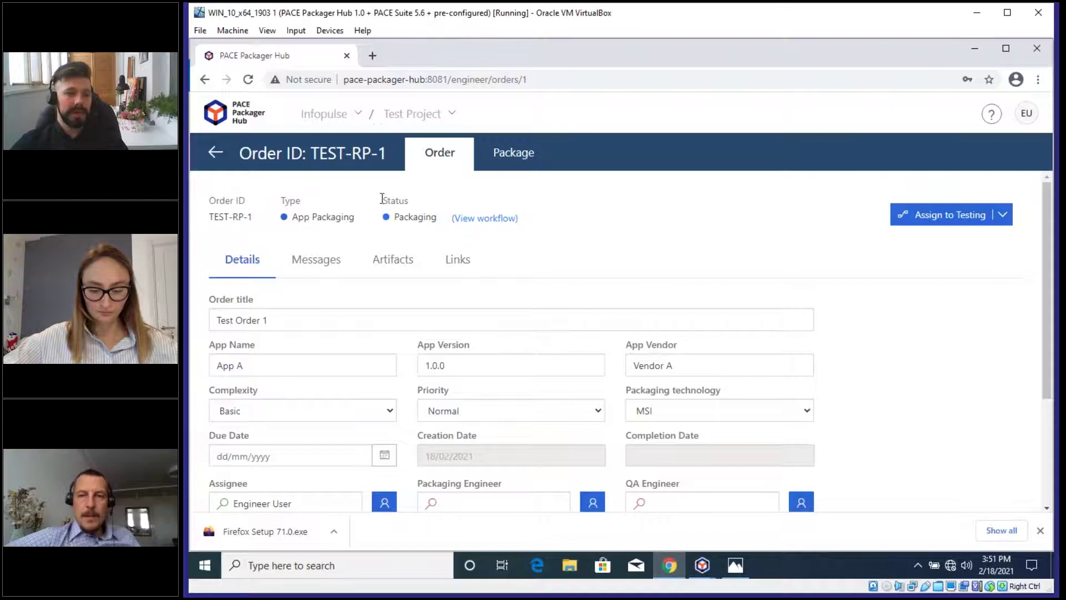
click(506, 223)
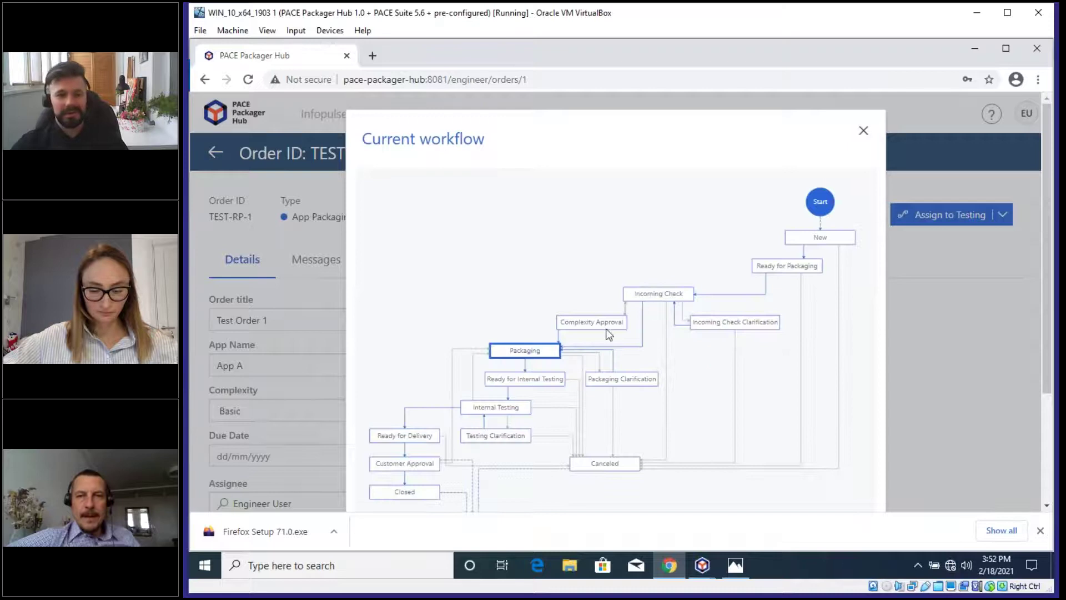
drag(526, 322, 609, 285)
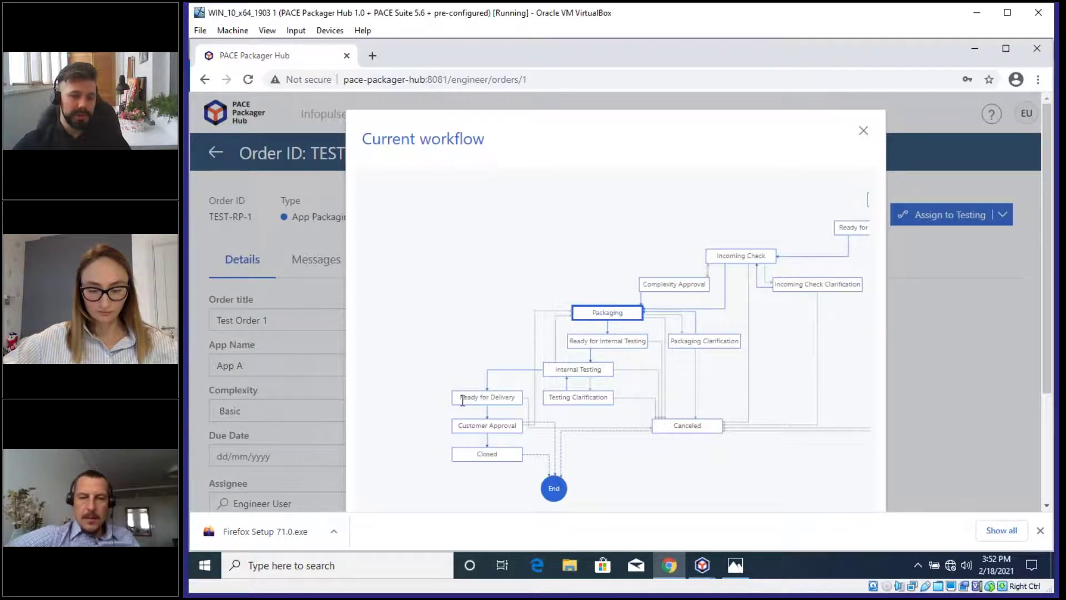
drag(482, 427, 523, 429)
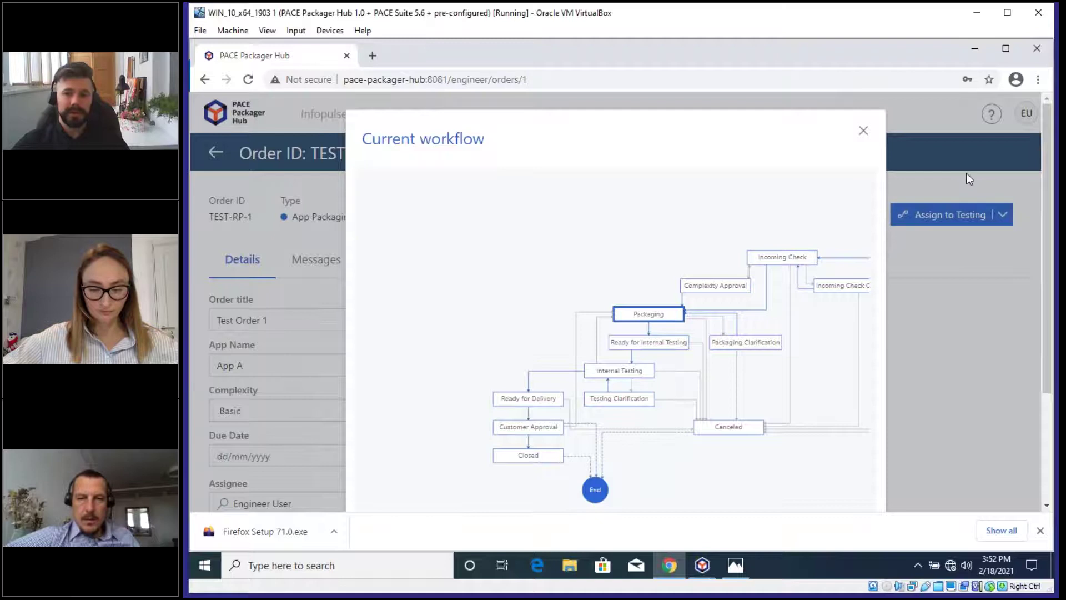
click(863, 132)
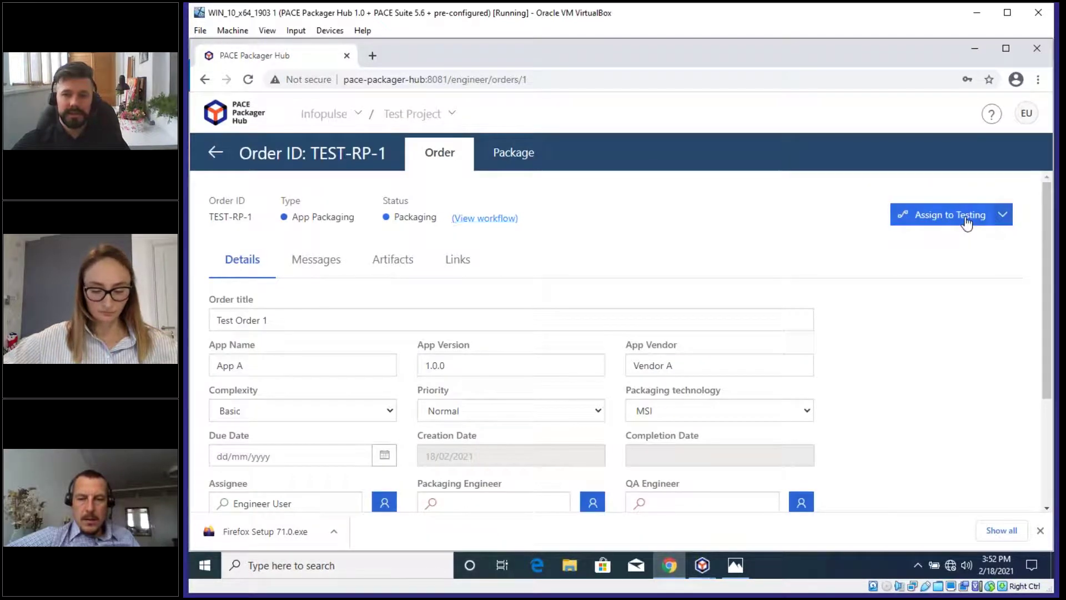
Step: Move the order through Assign to Testing, Test OK and Send to Approval, and point out its Customer Approval status
click(969, 222)
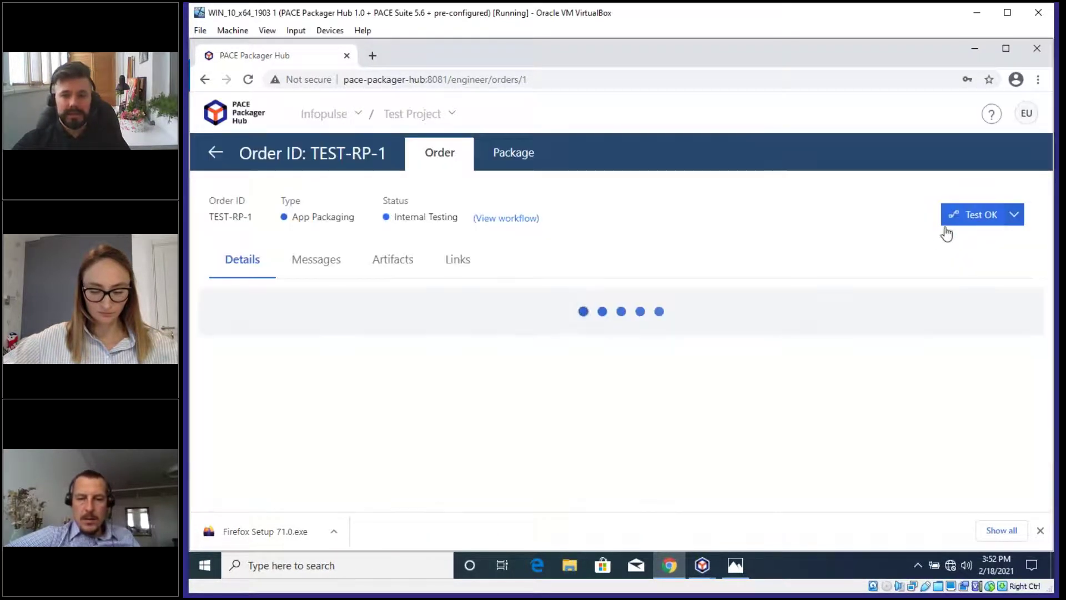
click(958, 224)
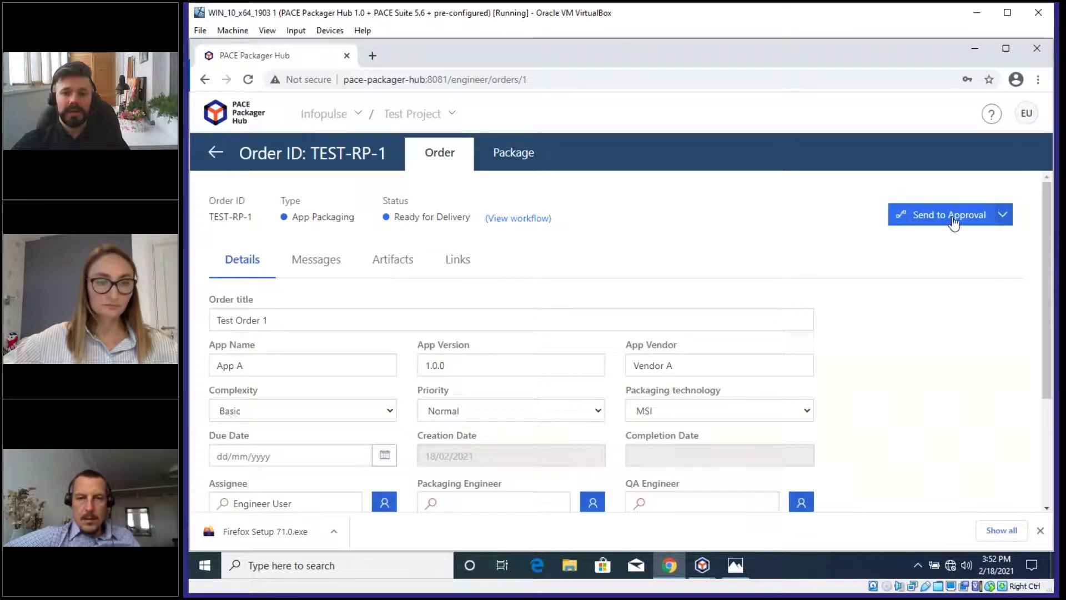
click(952, 222)
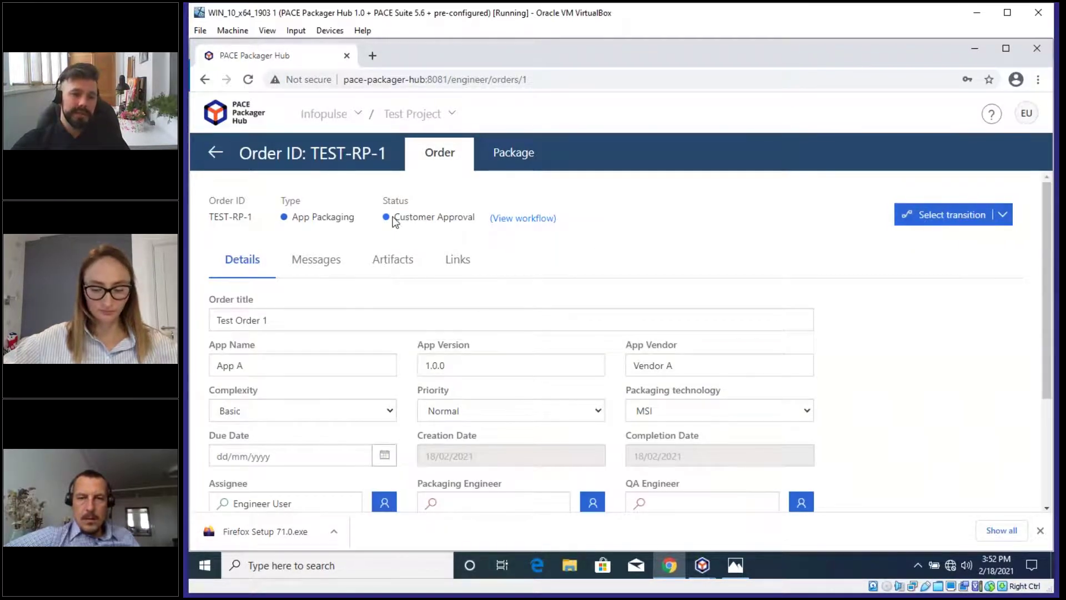
drag(394, 217, 478, 213)
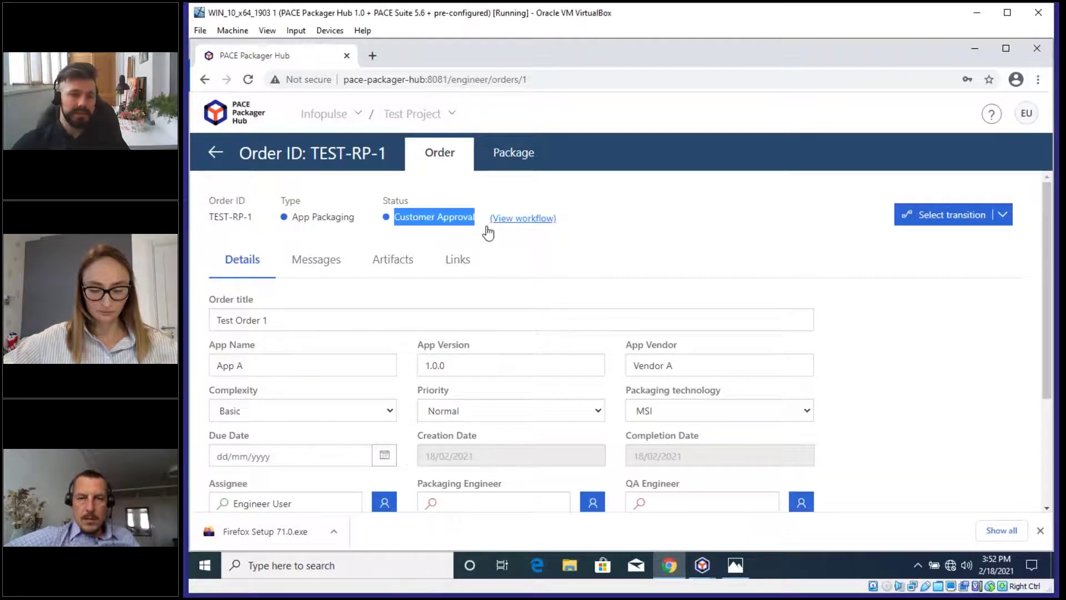
click(954, 243)
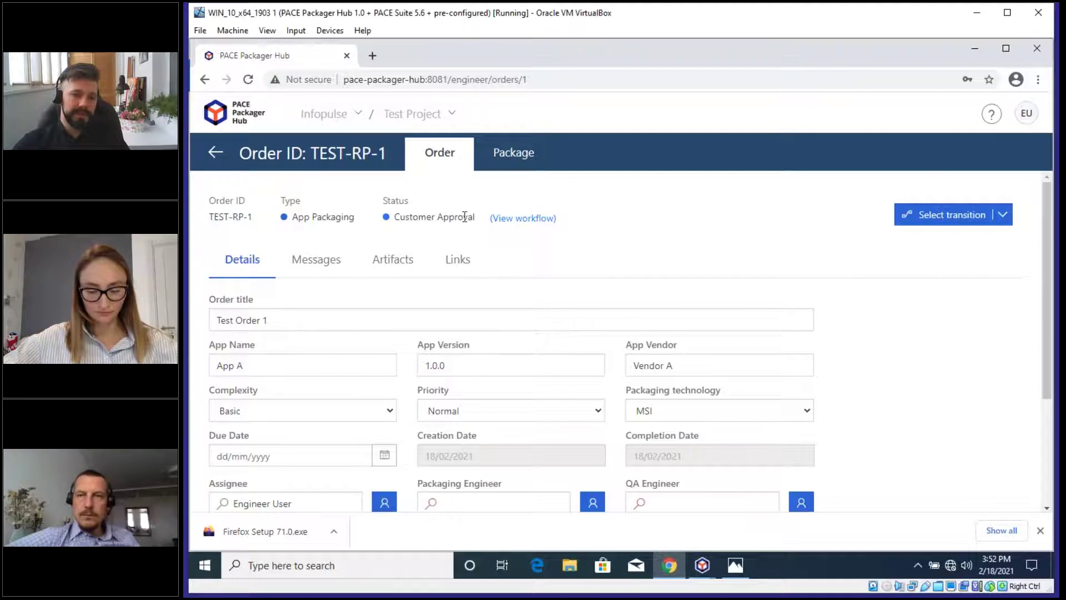
Step: Change the order's assignee to Customer User
scroll(314, 425, down, 1)
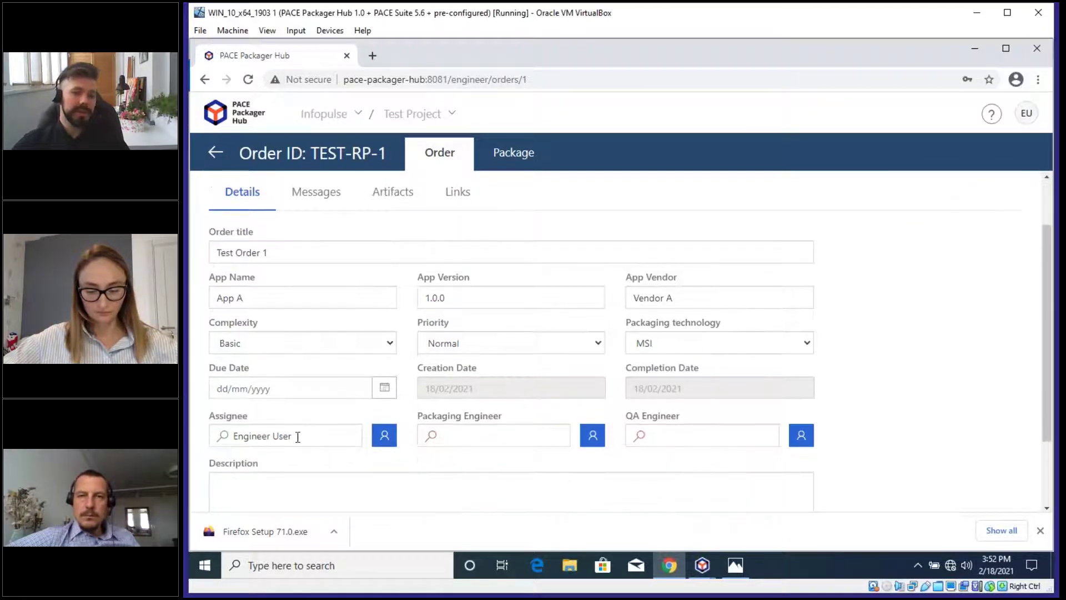
drag(297, 437, 238, 432)
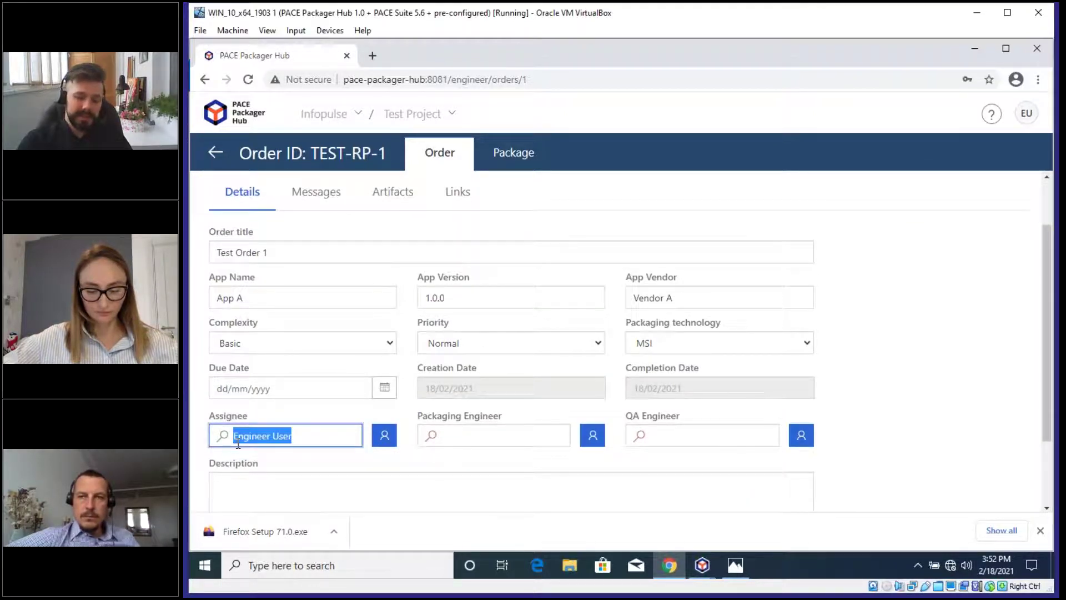
key(BackSpace)
text(cu)
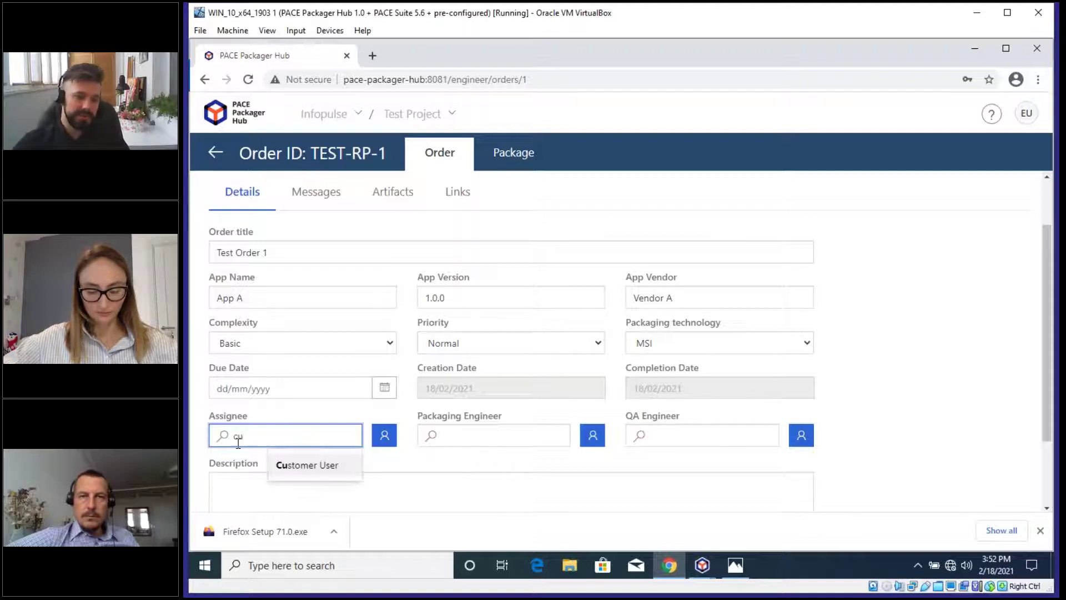
click(299, 466)
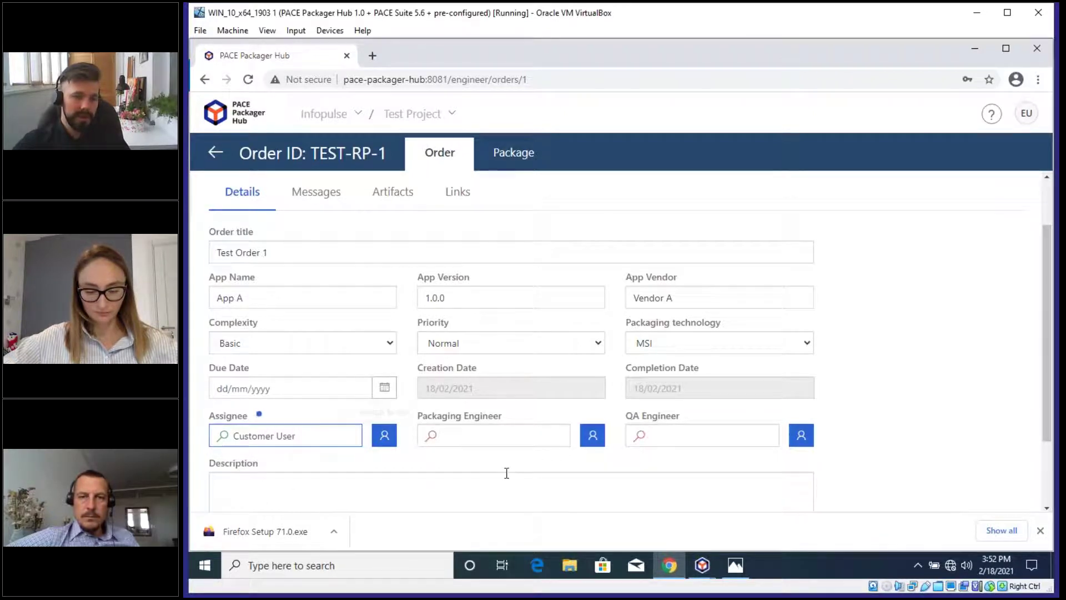
Step: Review the order's messages, including the internal note and the public request, and return to its details
click(302, 192)
scroll(435, 404, down, 5)
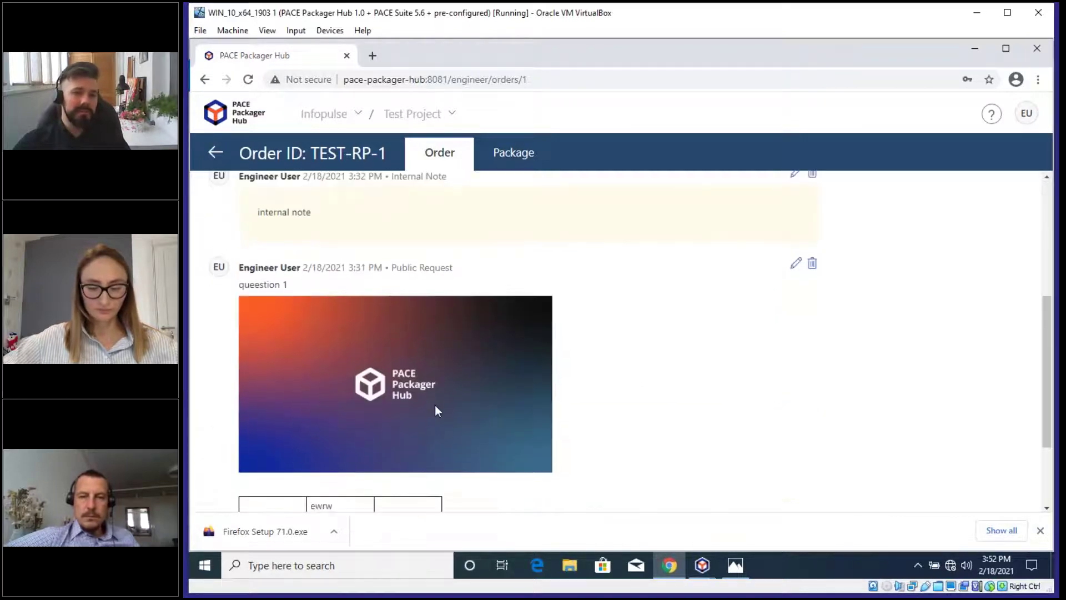
scroll(435, 405, up, 5)
click(243, 260)
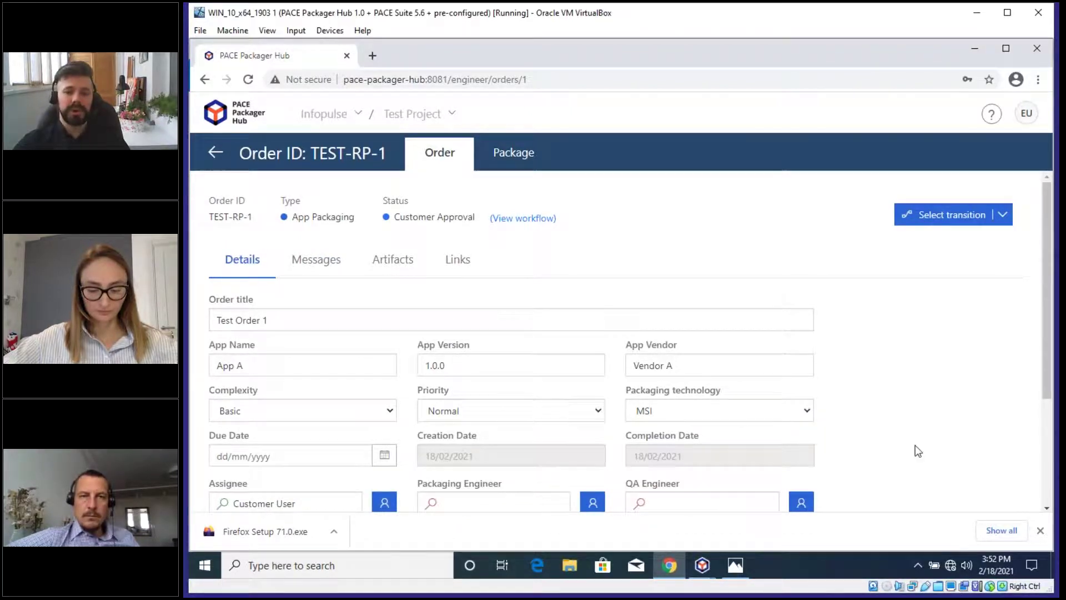
scroll(900, 439, down, 1)
Step: Sign out of the engineer account and log in with the customer account's saved e-mail and password
click(1027, 115)
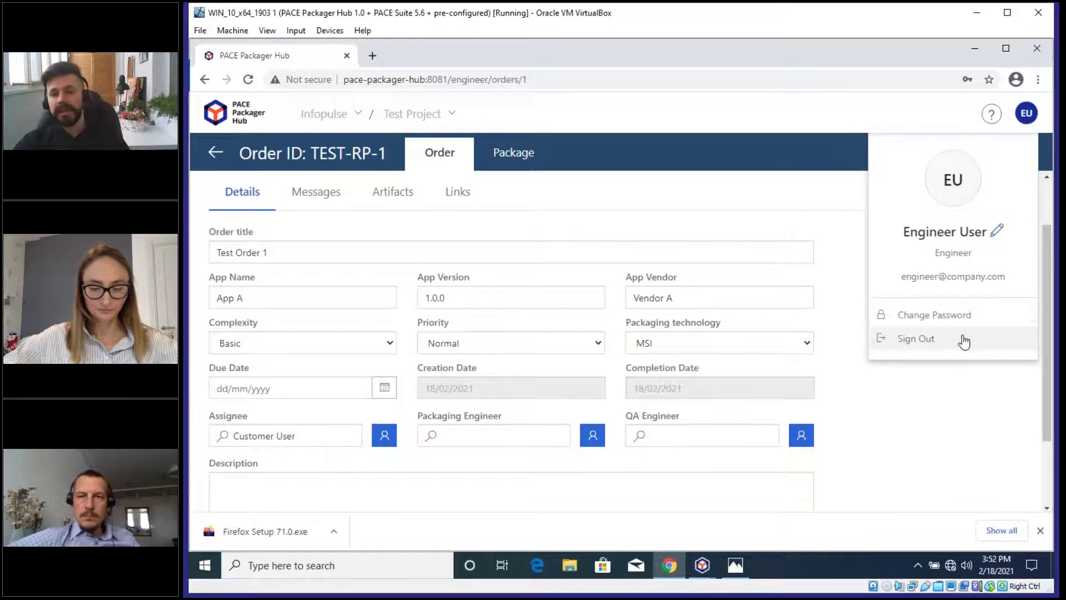
click(917, 350)
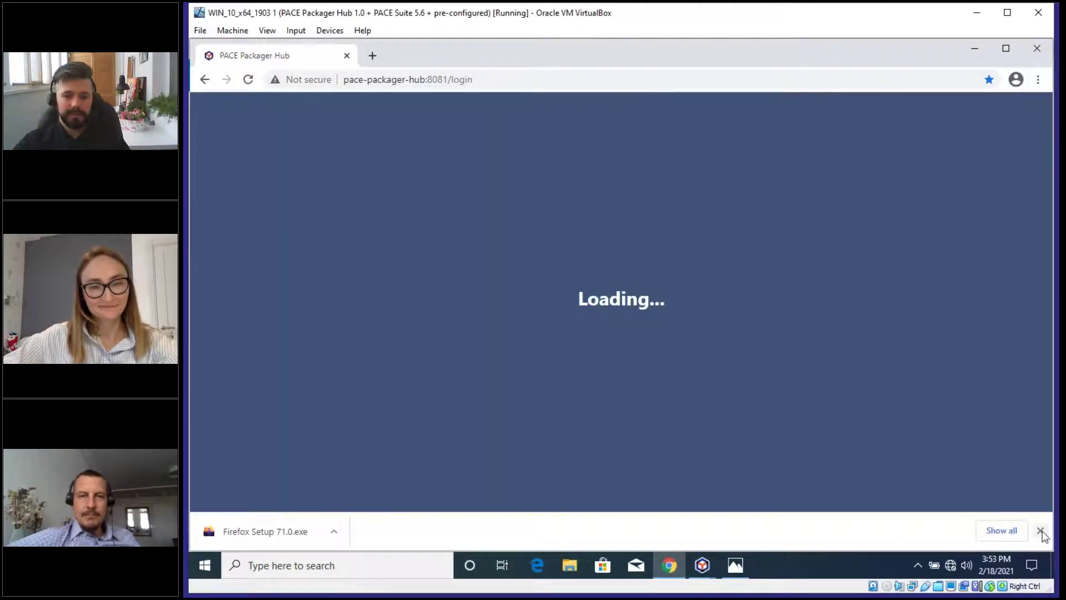
click(1040, 531)
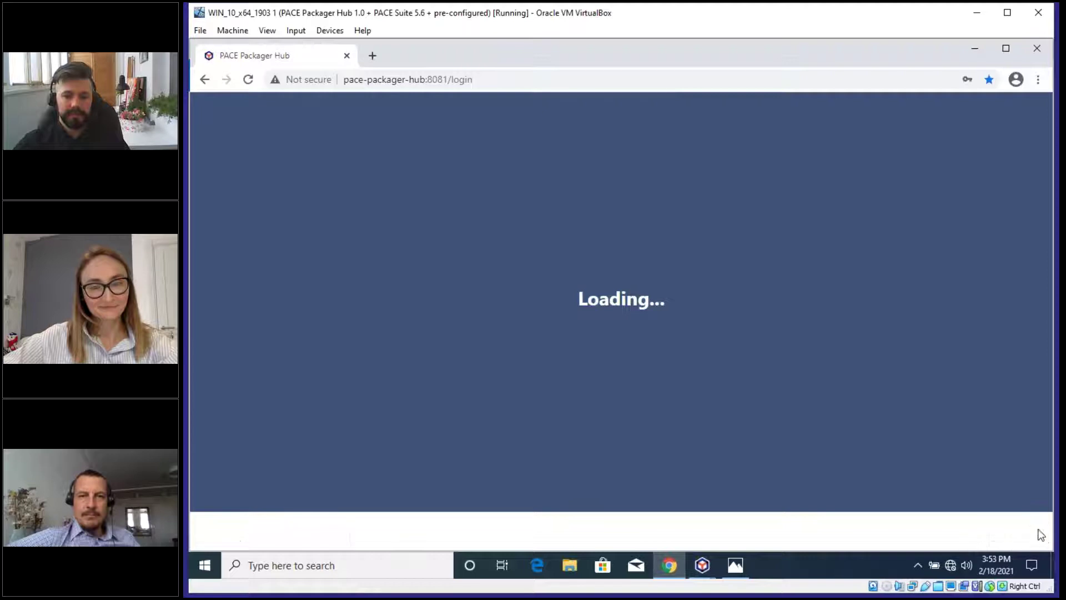
click(849, 339)
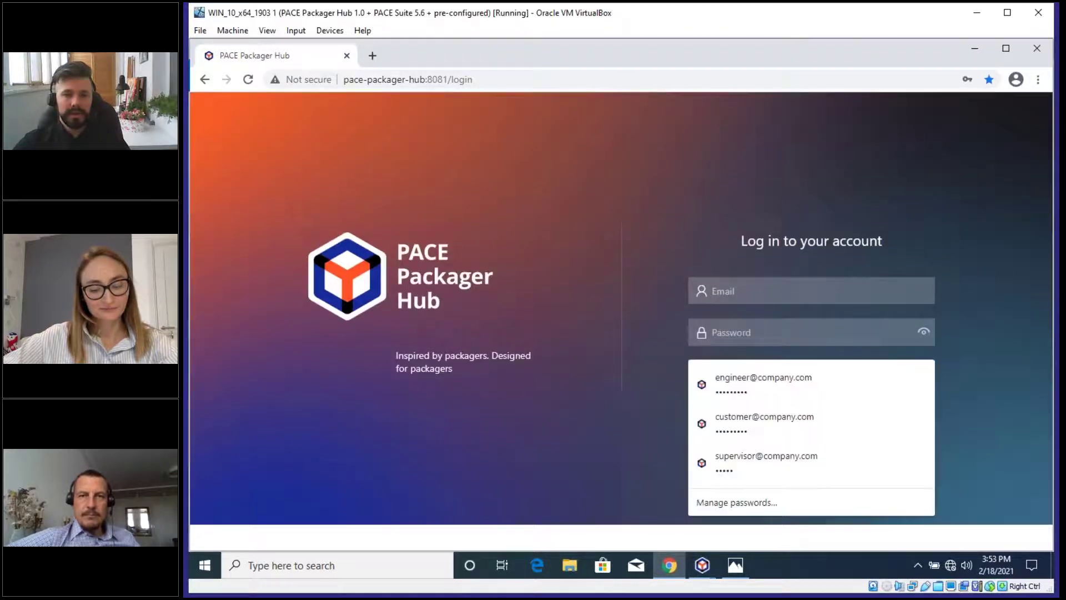
click(720, 426)
click(819, 391)
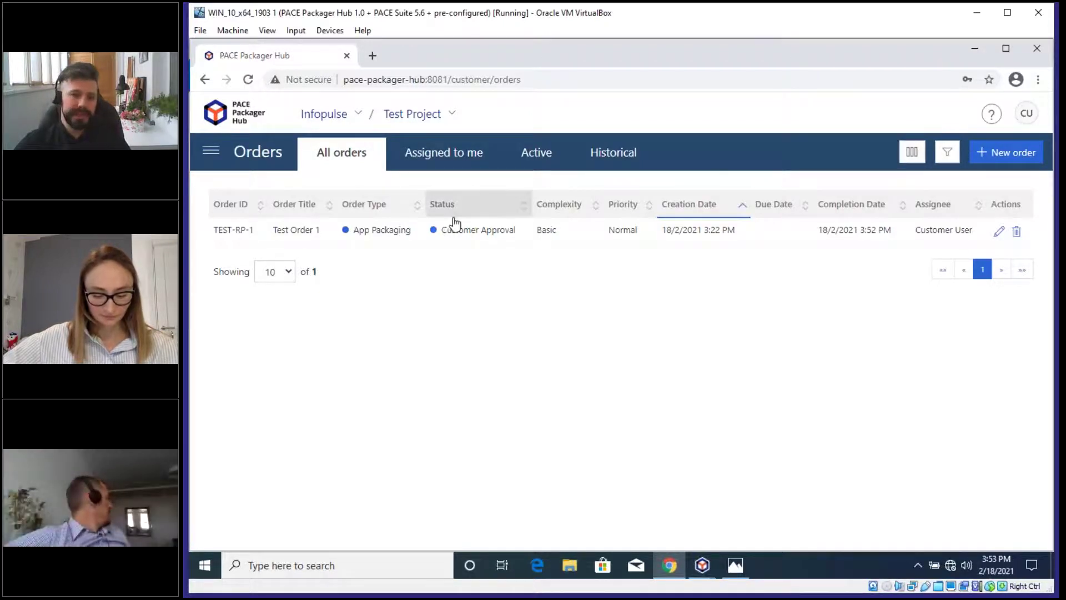
Step: Highlight the Customer Approval status in the orders list, then open Test Order 1 and look over its details
drag(456, 231, 514, 230)
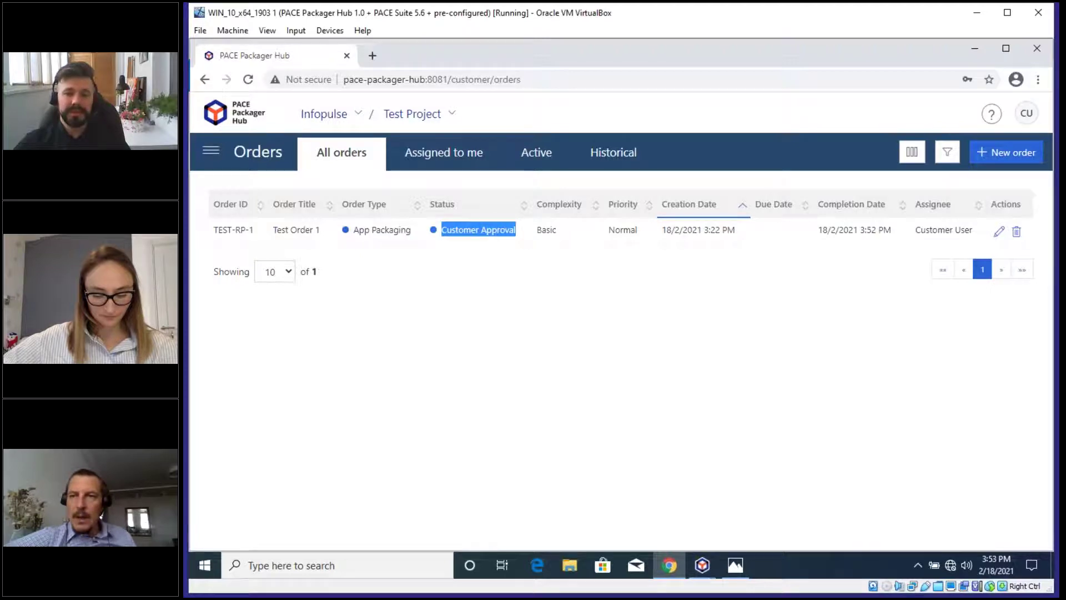
click(1000, 232)
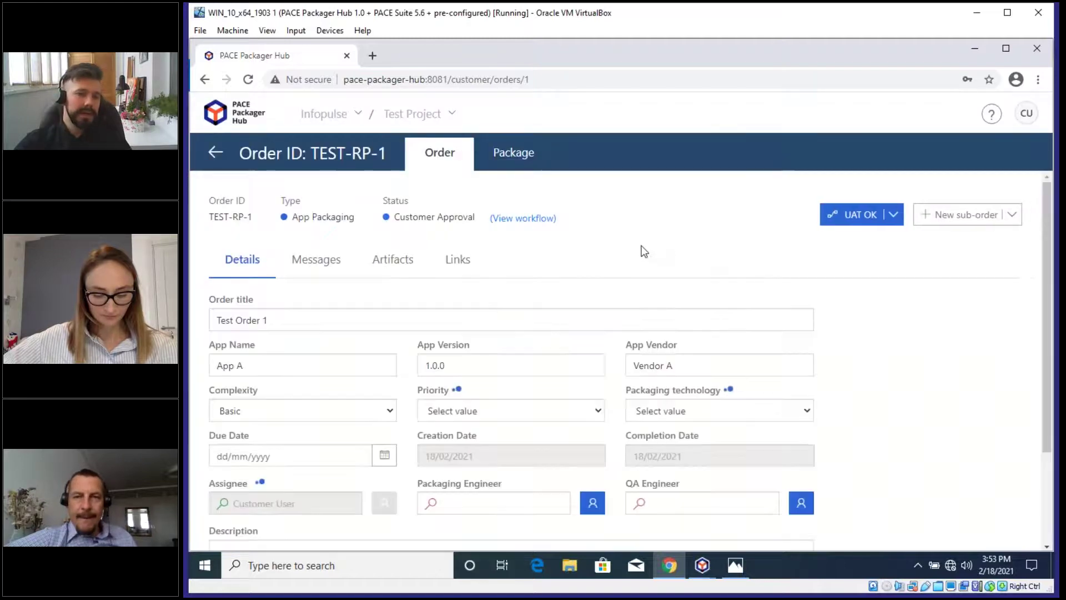
scroll(321, 305, down, 2)
scroll(348, 362, up, 2)
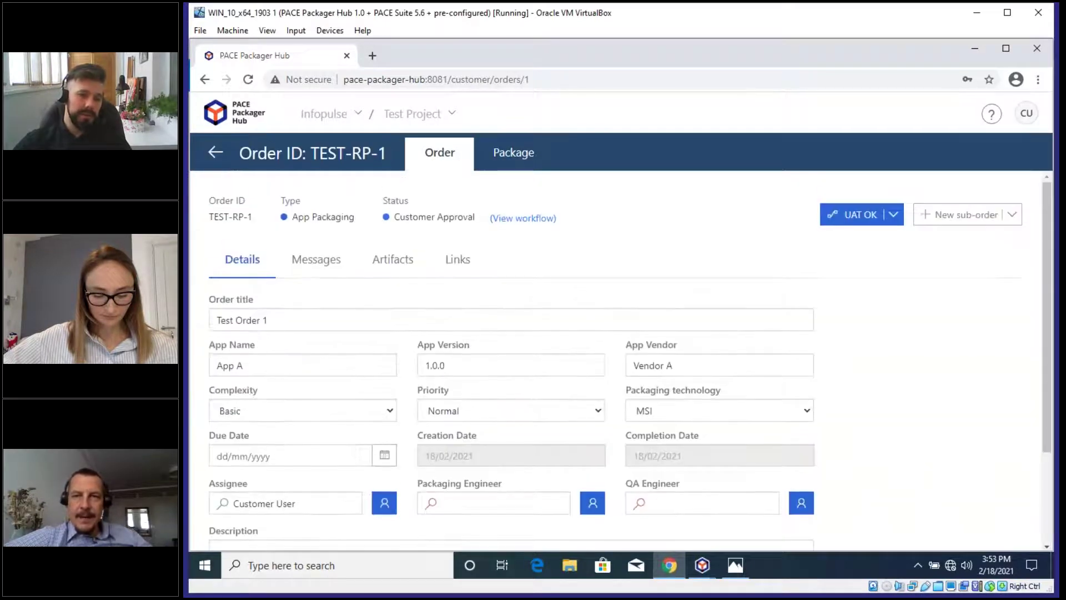
Step: Review the order's messages and its linked package as the customer
click(316, 258)
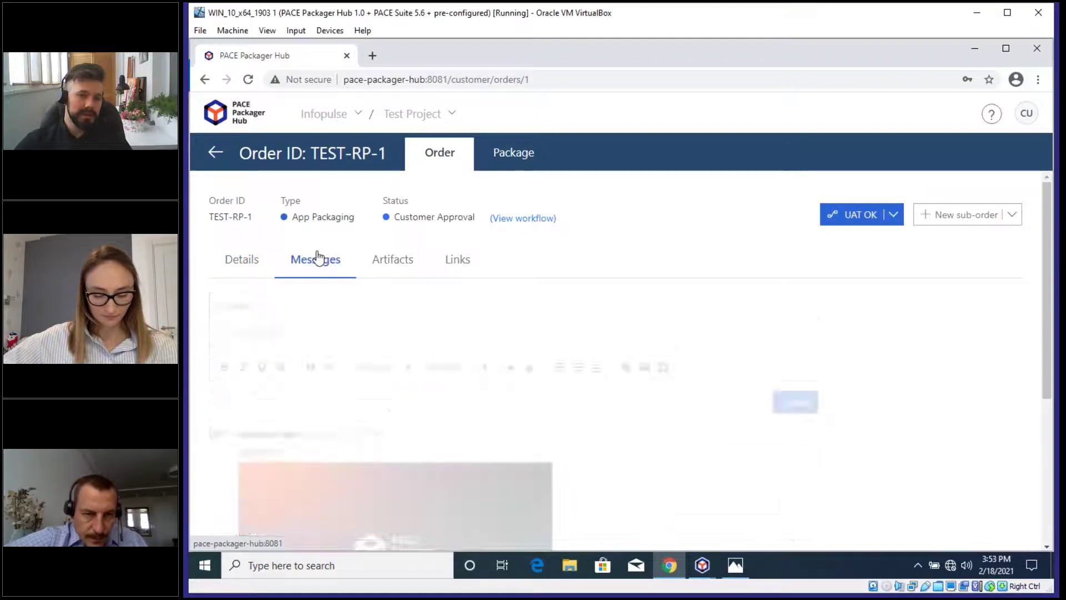
scroll(464, 345, down, 5)
scroll(462, 339, up, 5)
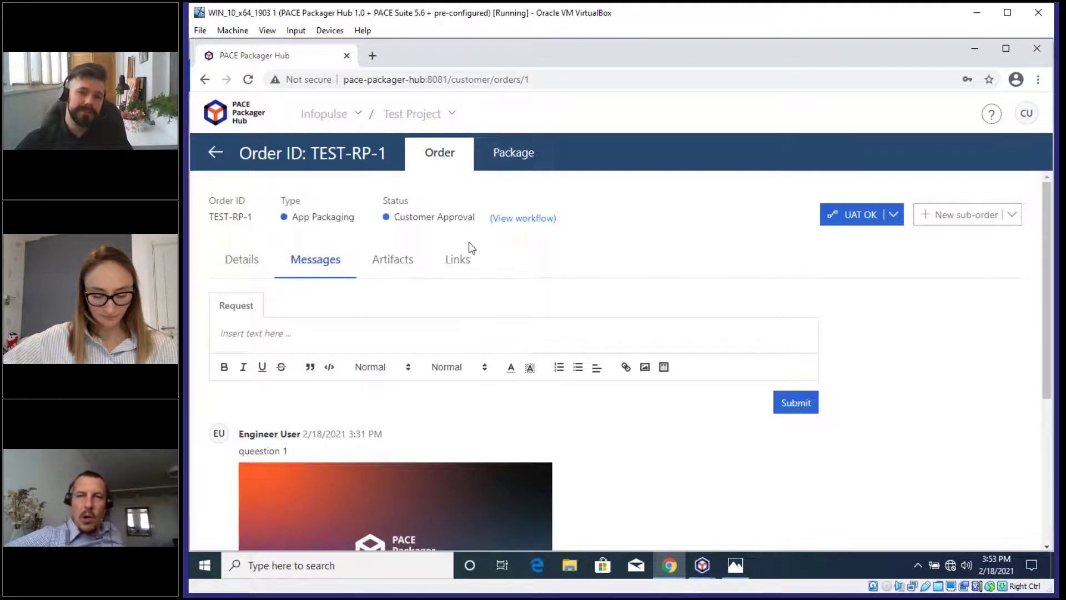
click(459, 266)
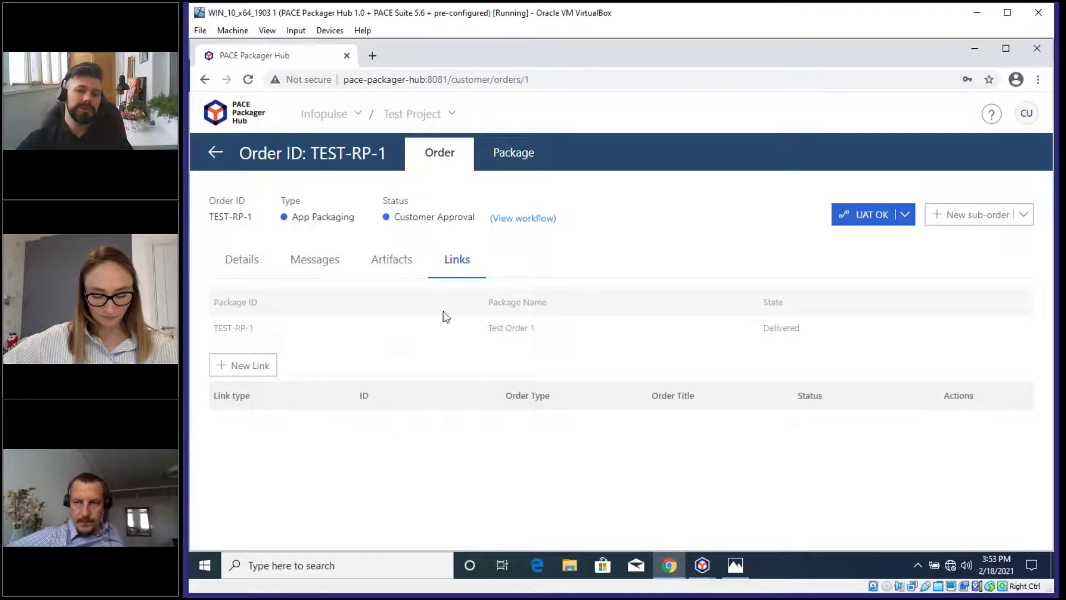
Step: Examine the package's general information and custom field, then show its delivery location and content
click(512, 164)
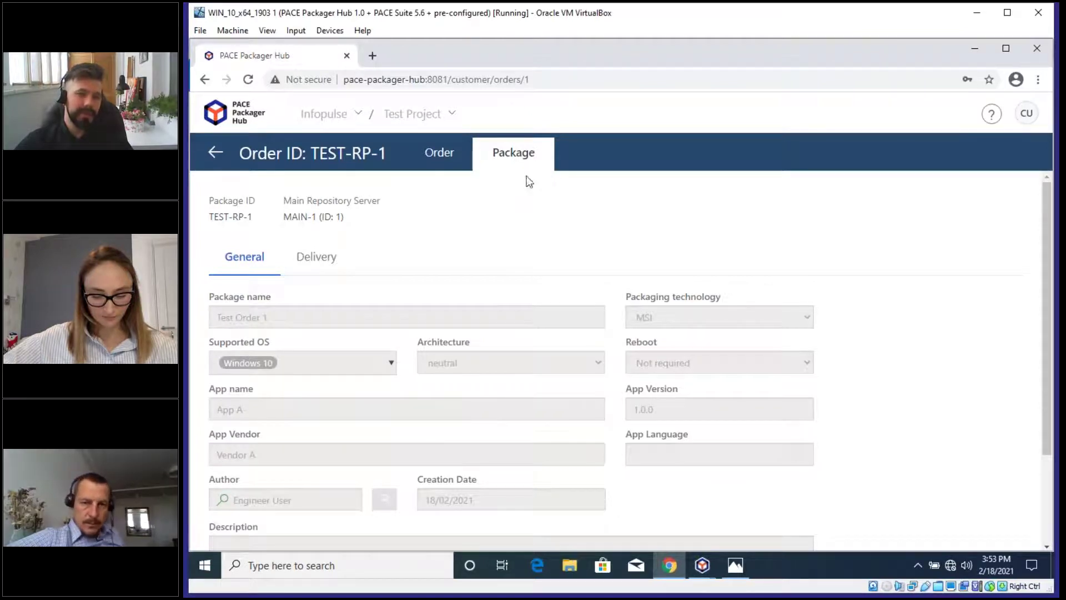
scroll(366, 355, down, 1)
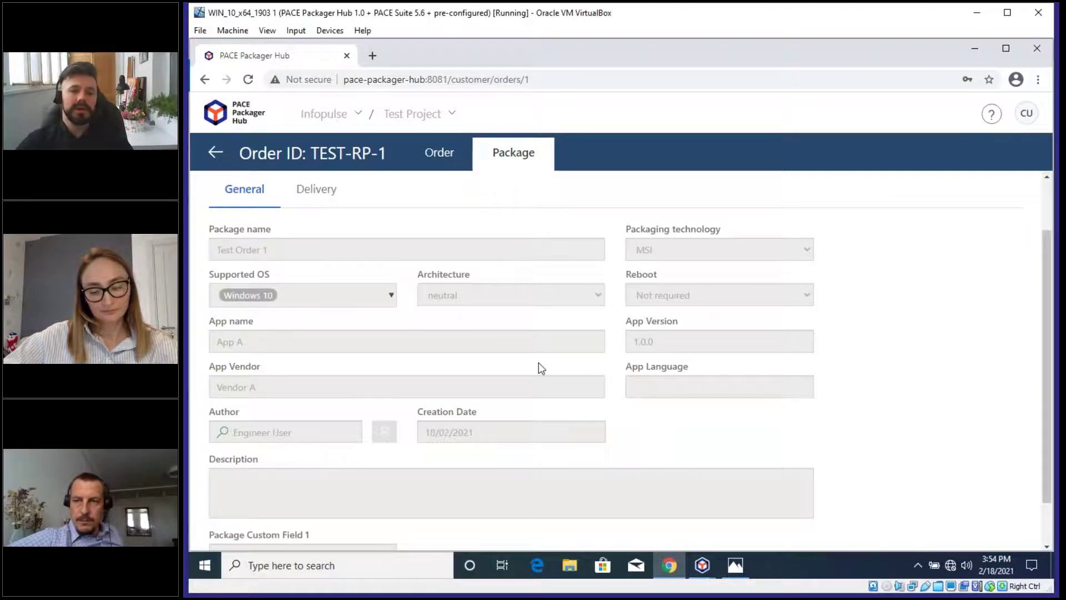
scroll(481, 481, down, 1)
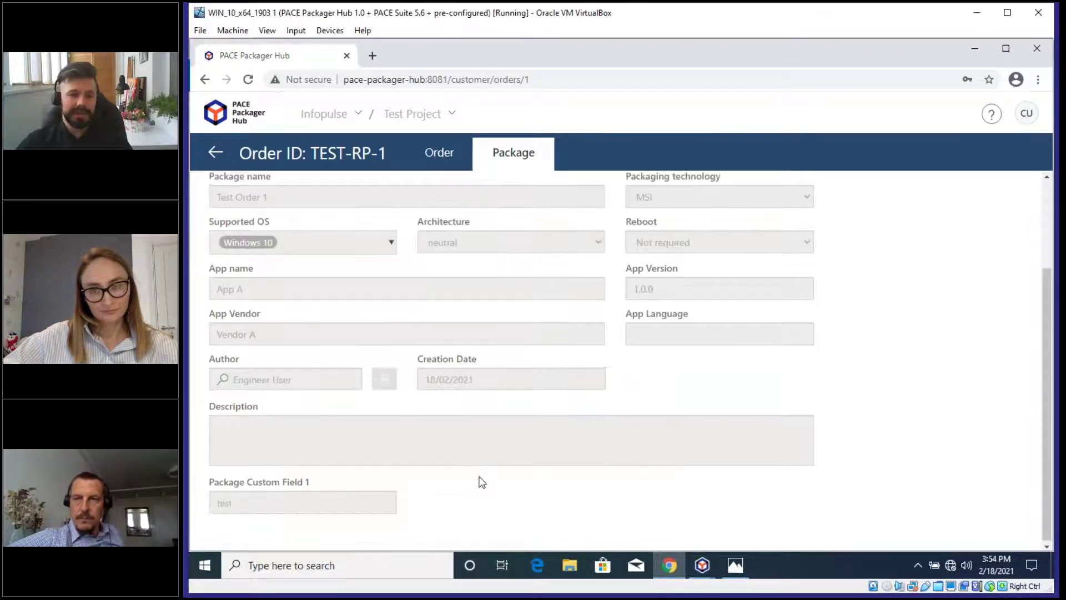
scroll(469, 399, up, 3)
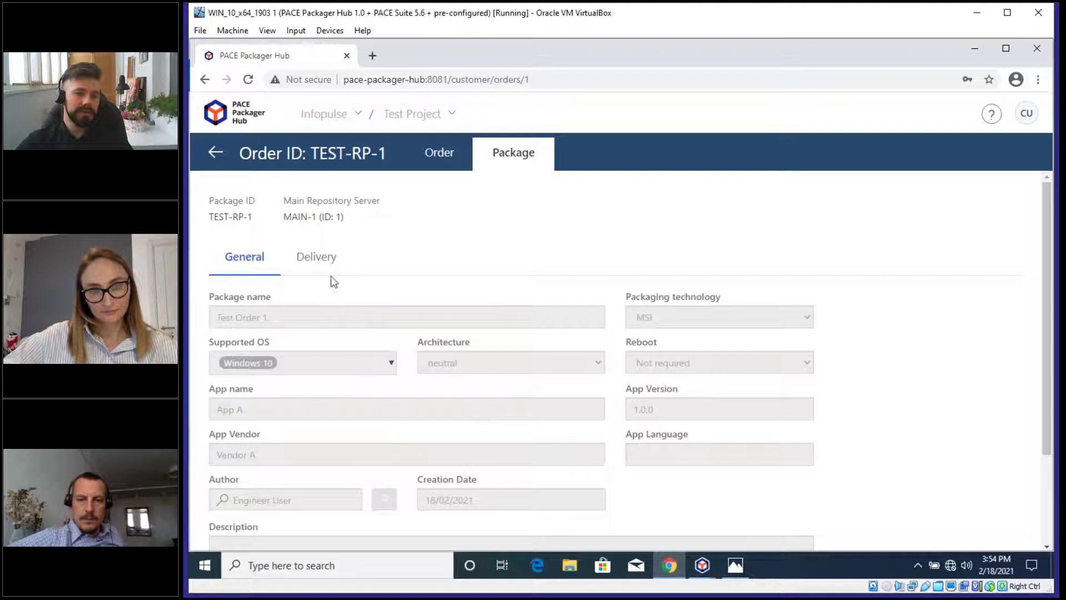
click(323, 268)
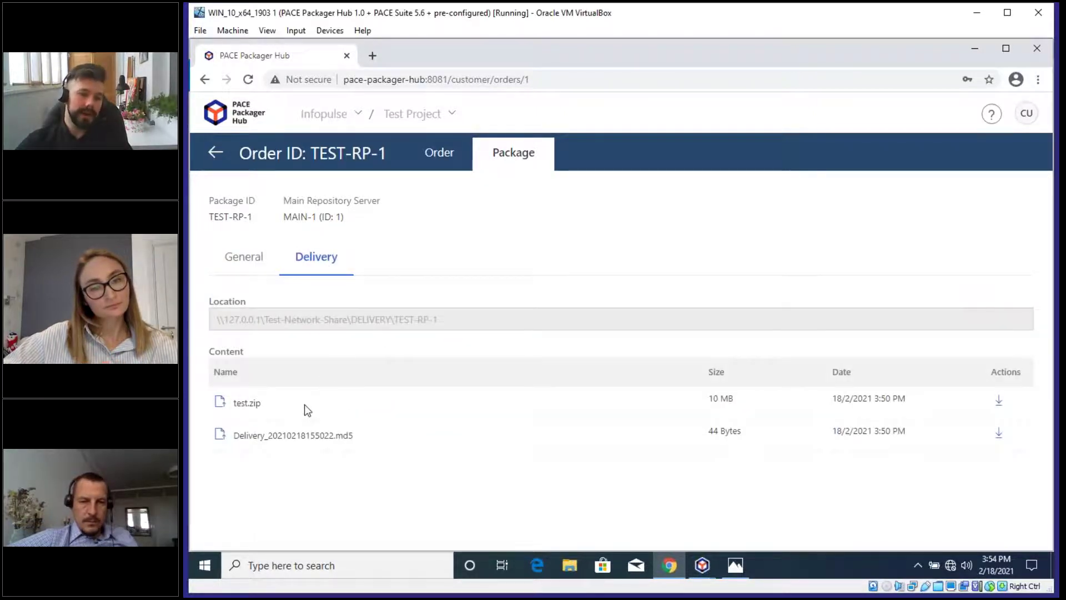
Step: Download test.zip from the package's delivery content and open the archive
click(998, 403)
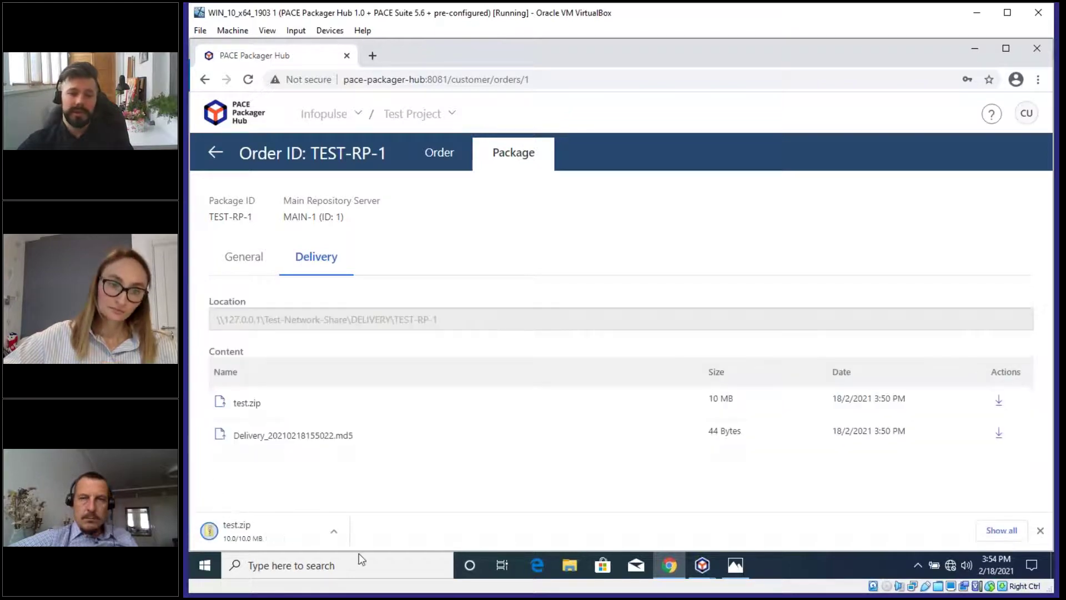
click(333, 531)
click(380, 434)
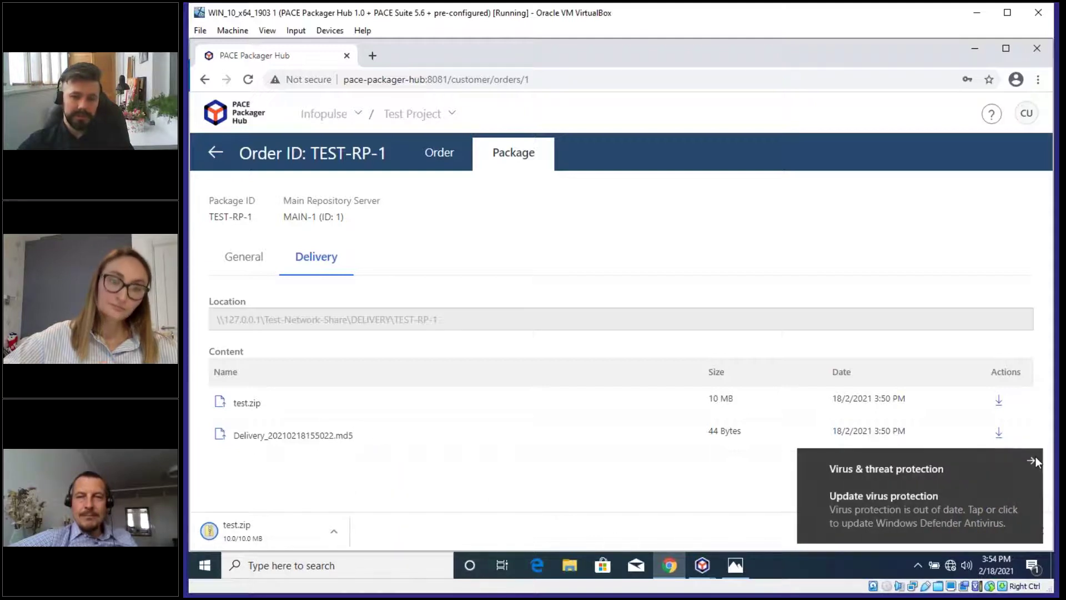
click(1034, 457)
click(333, 532)
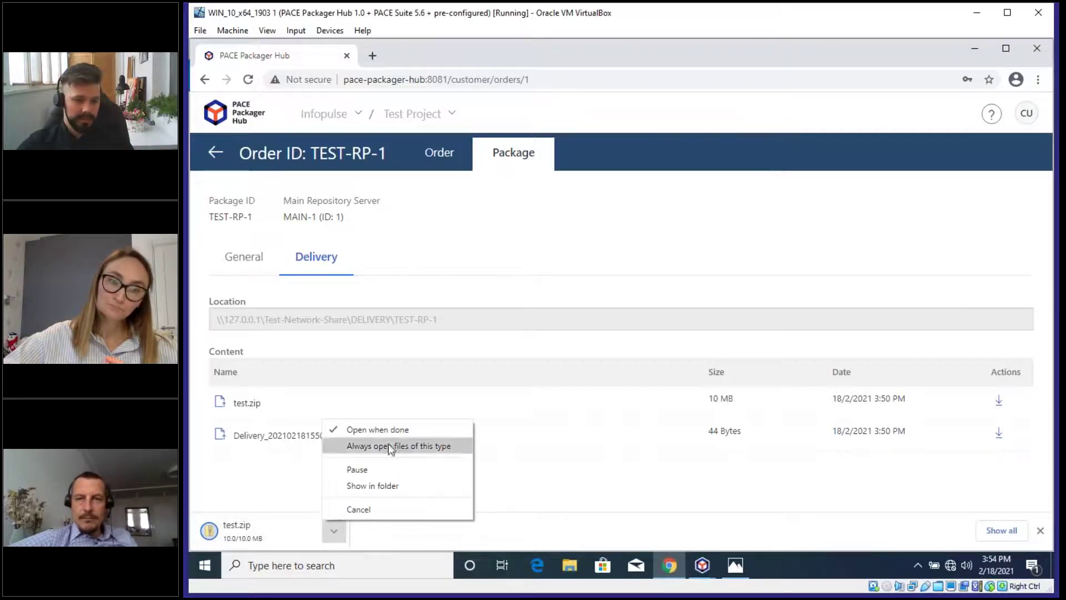
click(391, 488)
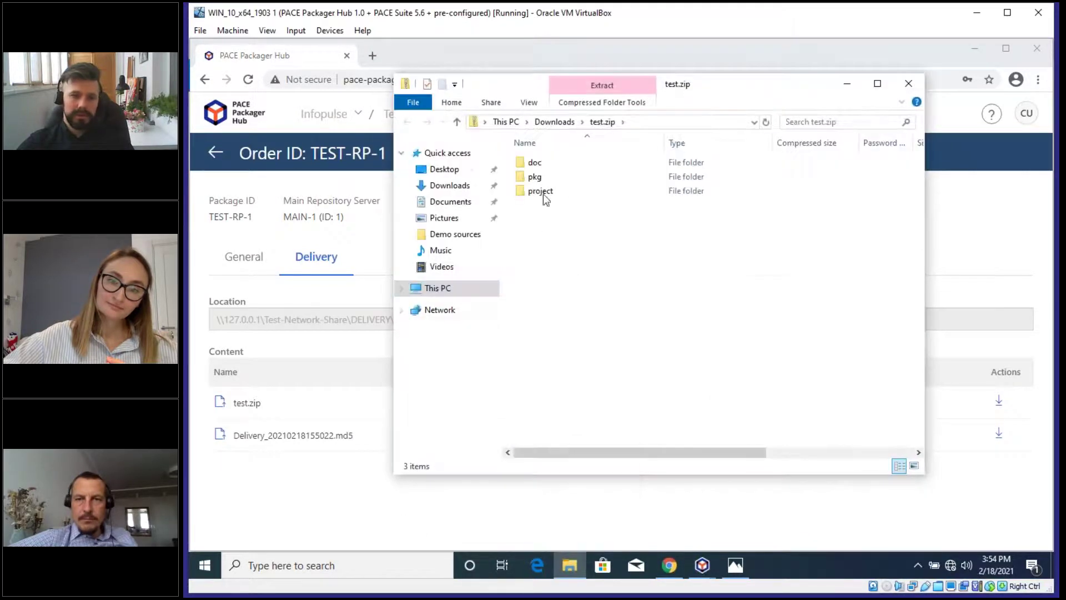
Step: Inspect the pkg, doc and project folders inside test.zip, then return to the package delivery page in Chrome
click(668, 122)
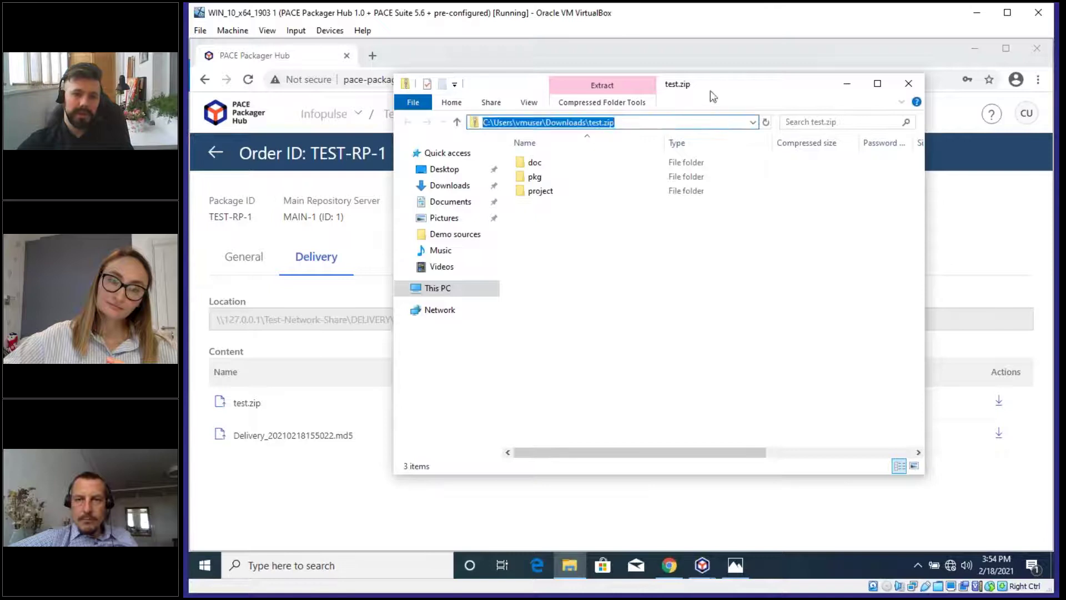
drag(732, 91, 768, 104)
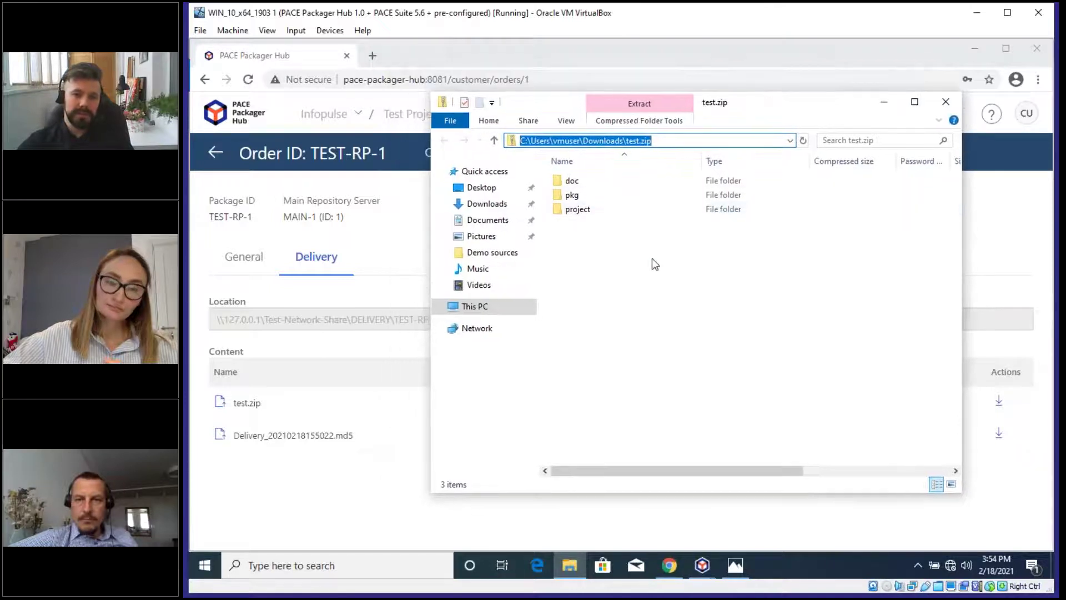
double_click(572, 194)
click(616, 186)
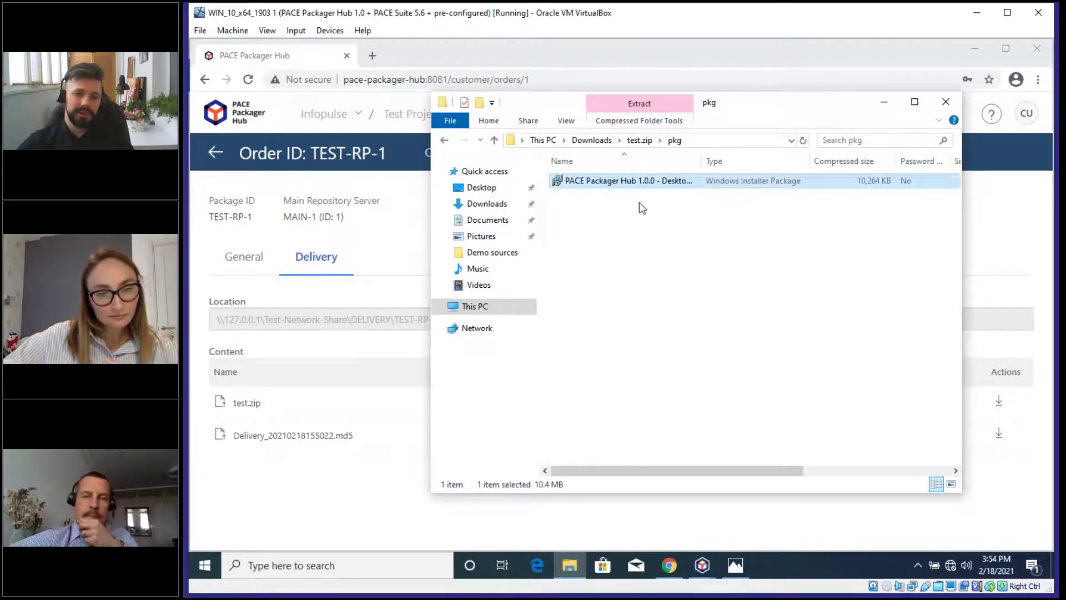
click(640, 139)
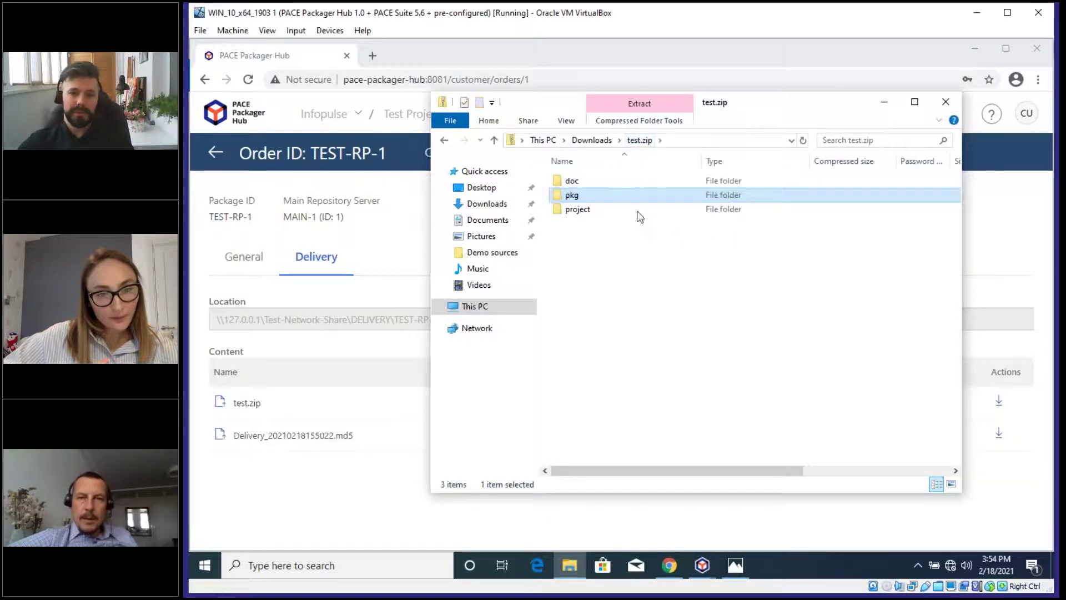
double_click(587, 180)
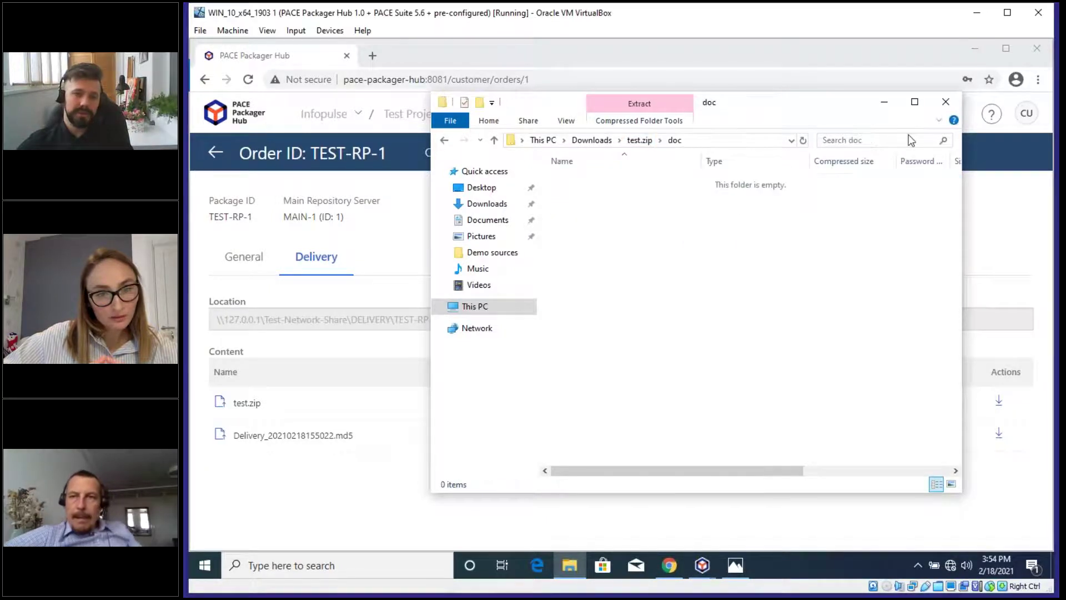
click(642, 141)
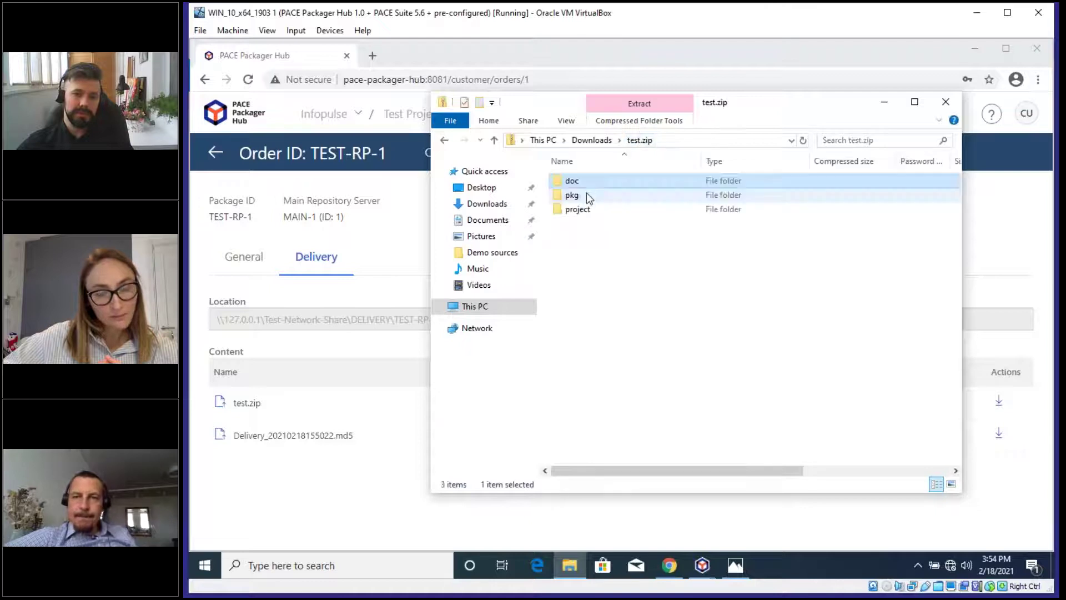
double_click(592, 205)
click(639, 140)
click(295, 501)
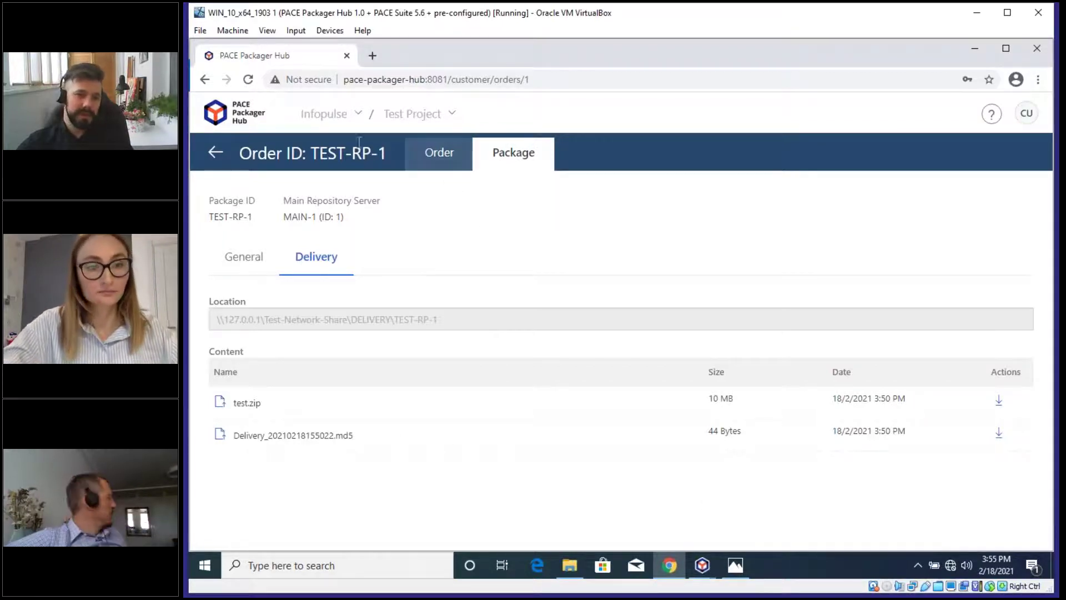
Step: Show the package's general details, then switch to Photos and advance the App Packaging slides to Approve the package / Report bug
click(421, 153)
click(530, 152)
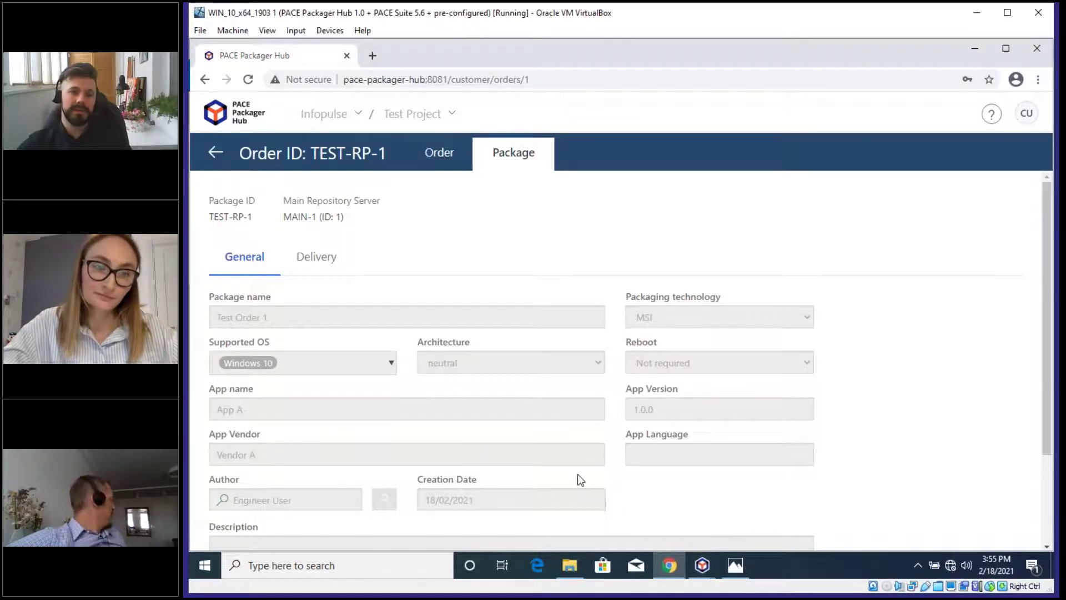
click(736, 568)
key(Right)
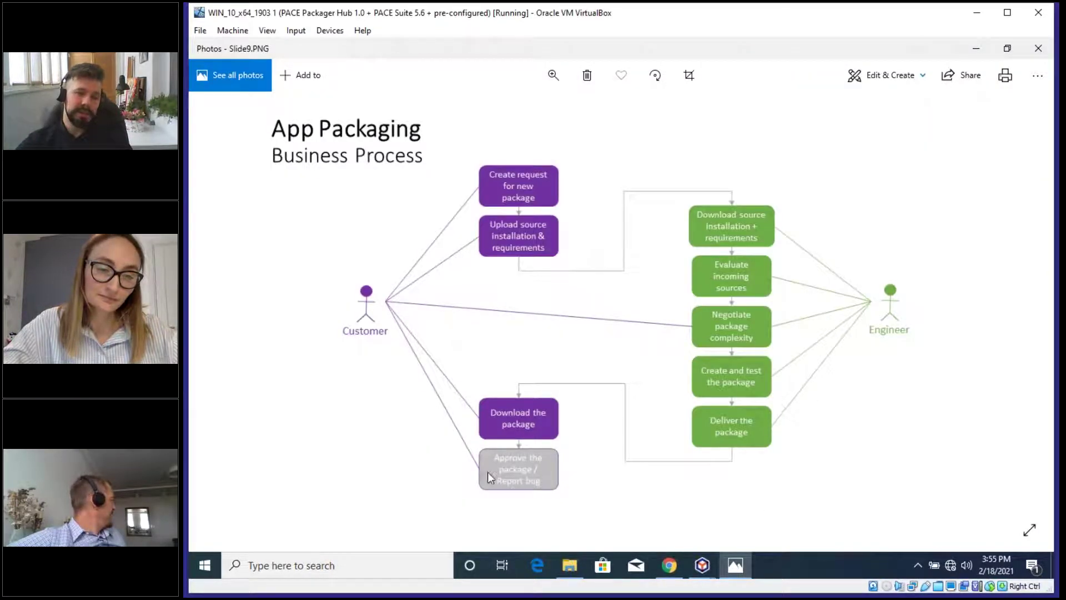
key(Right)
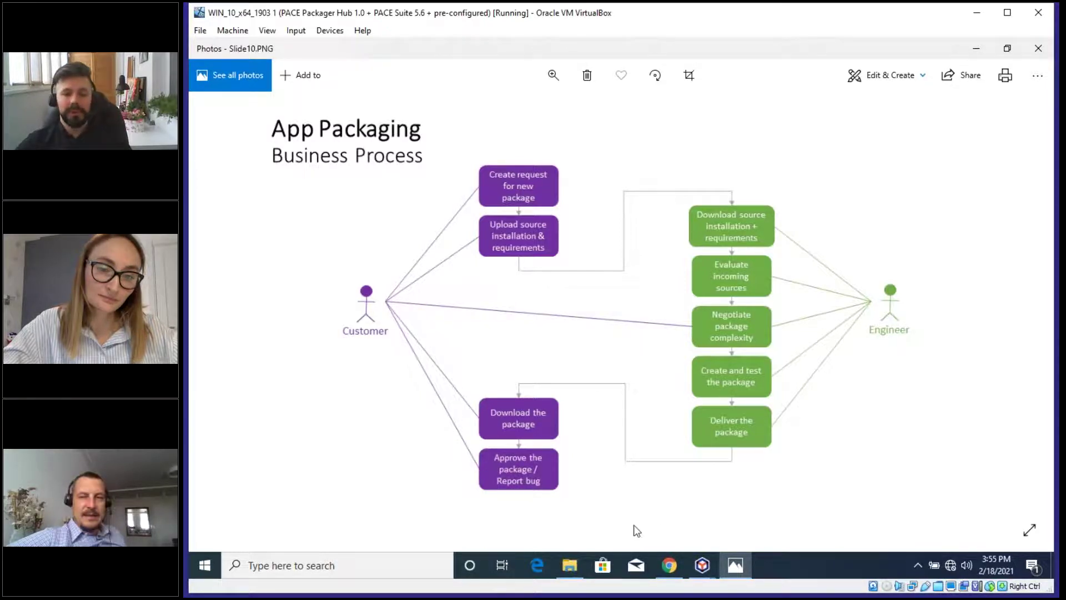
Step: Switch back to Chrome and show the order's current workflow diagram from its details
click(669, 566)
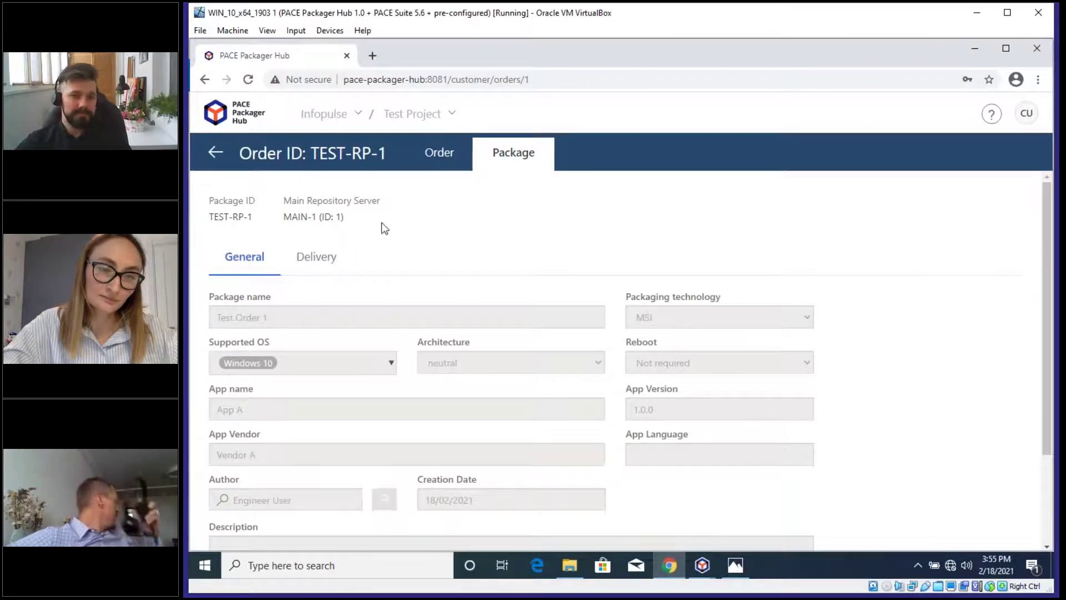
click(435, 156)
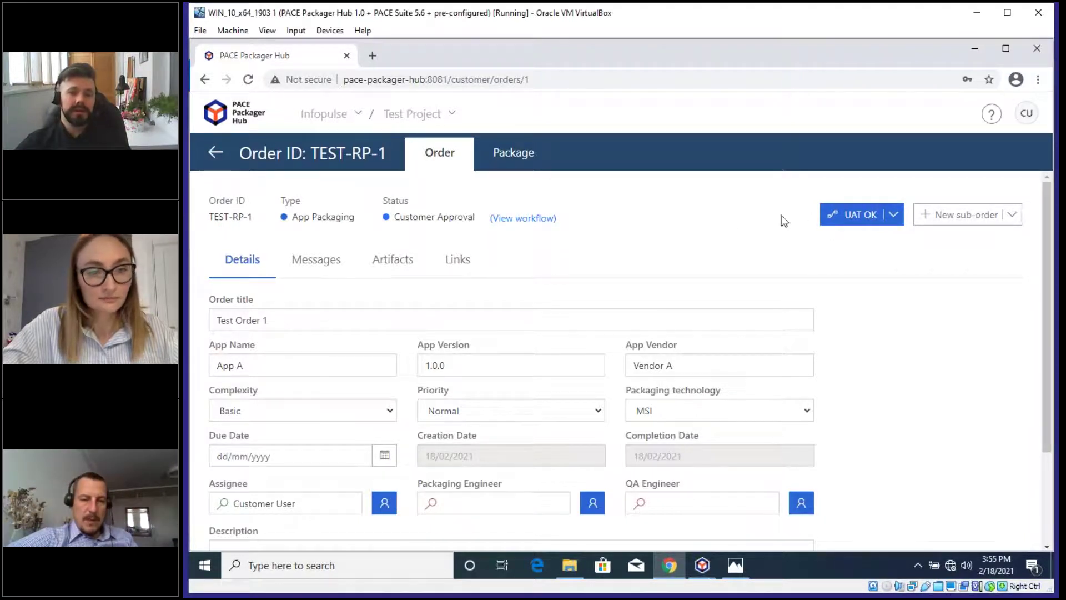
click(523, 217)
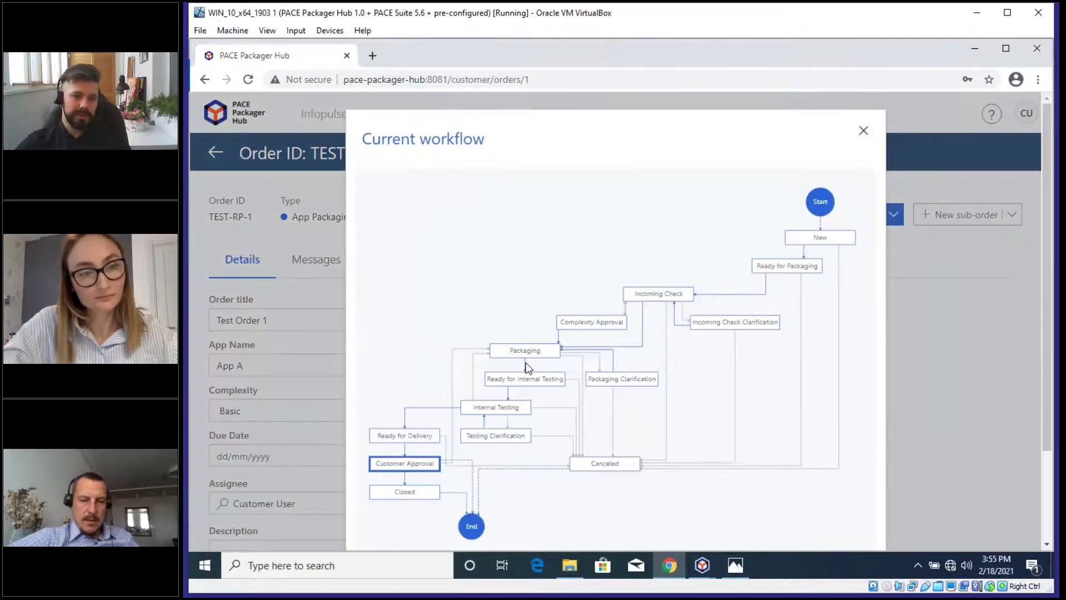
Step: Examine the workflow after Customer Approval, close the diagram, and apply the UAT NOK transition to order TEST-RP-1
scroll(435, 458, up, 3)
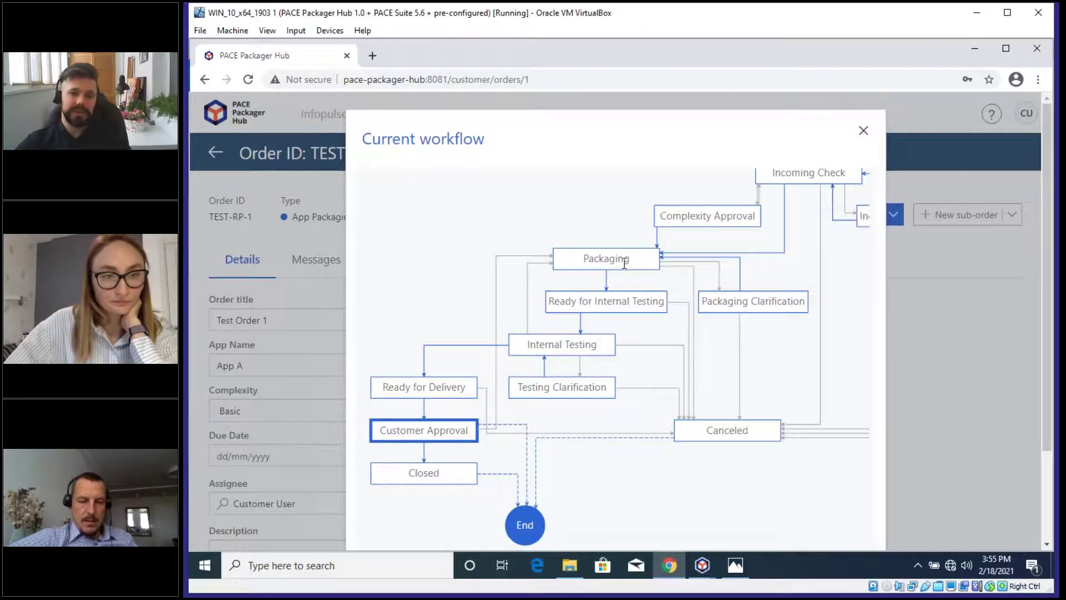
click(867, 137)
click(894, 218)
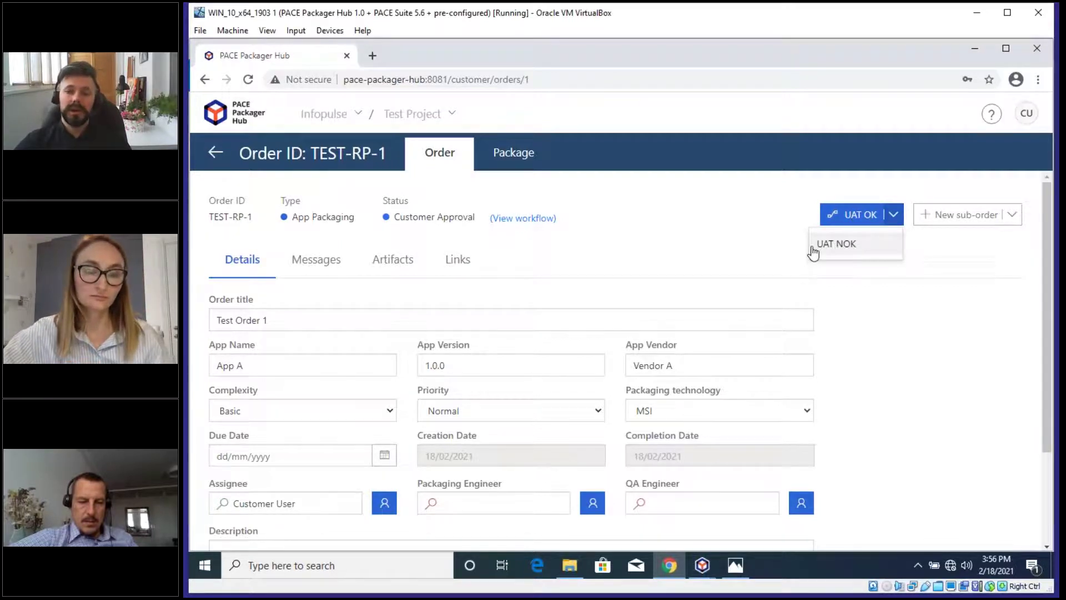
click(738, 224)
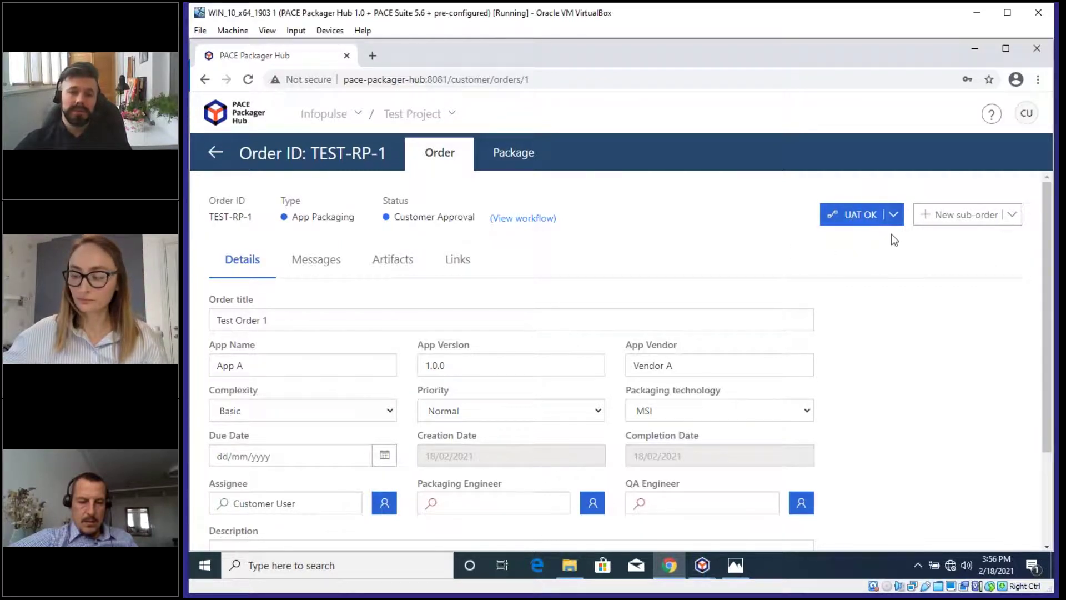
click(893, 216)
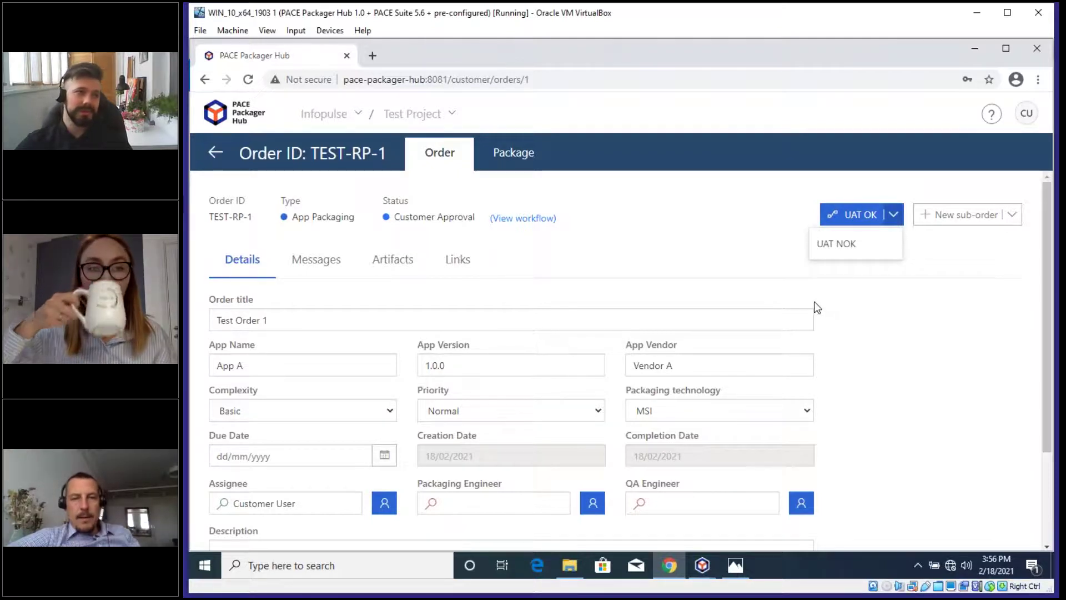
click(835, 248)
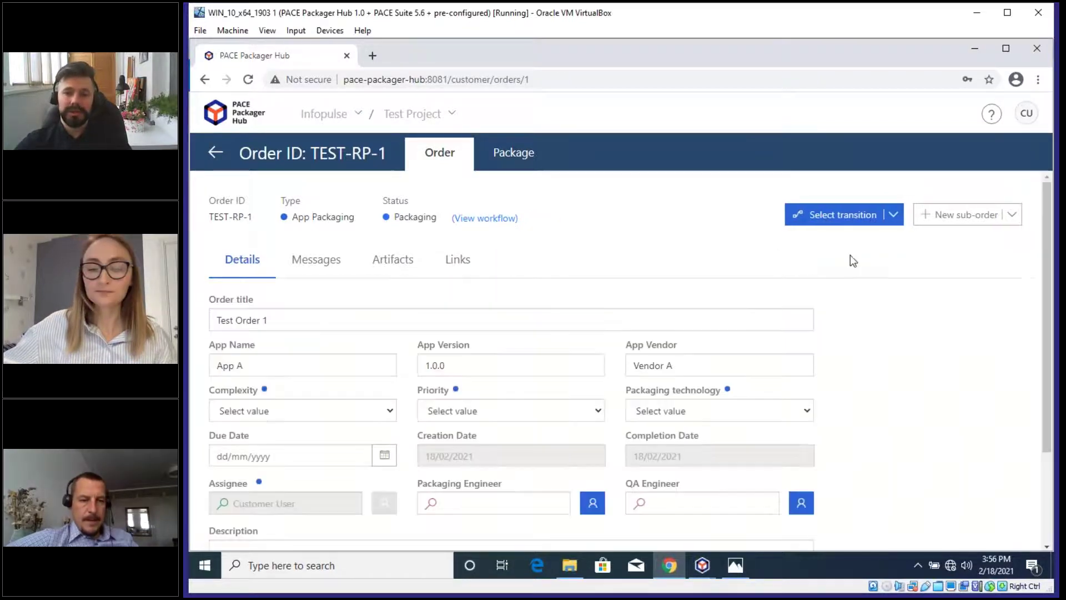
Step: Create a Bug Fix sub-order of TEST-RP-1 titled "bug fix order 1" with Normal priority
click(1013, 214)
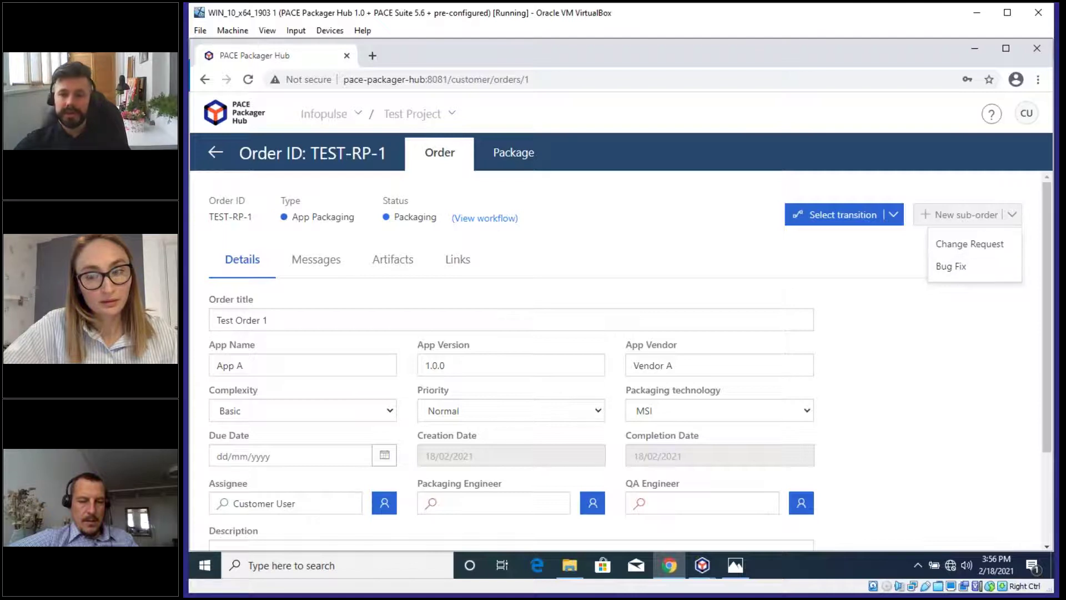
click(955, 269)
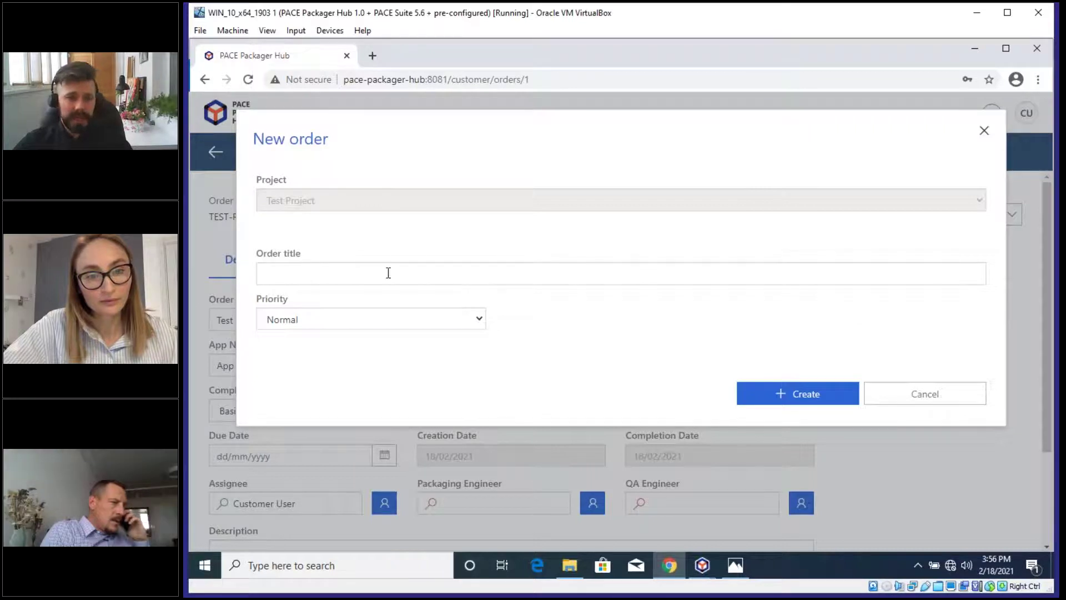
click(293, 278)
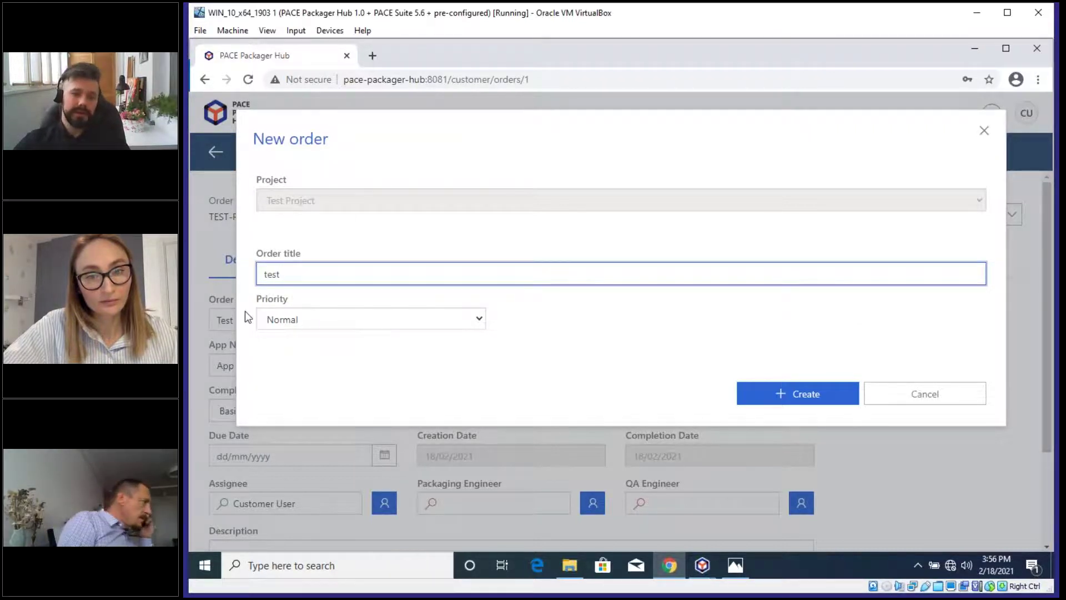
key(ctrl+a)
text(bug fix order 1)
click(337, 322)
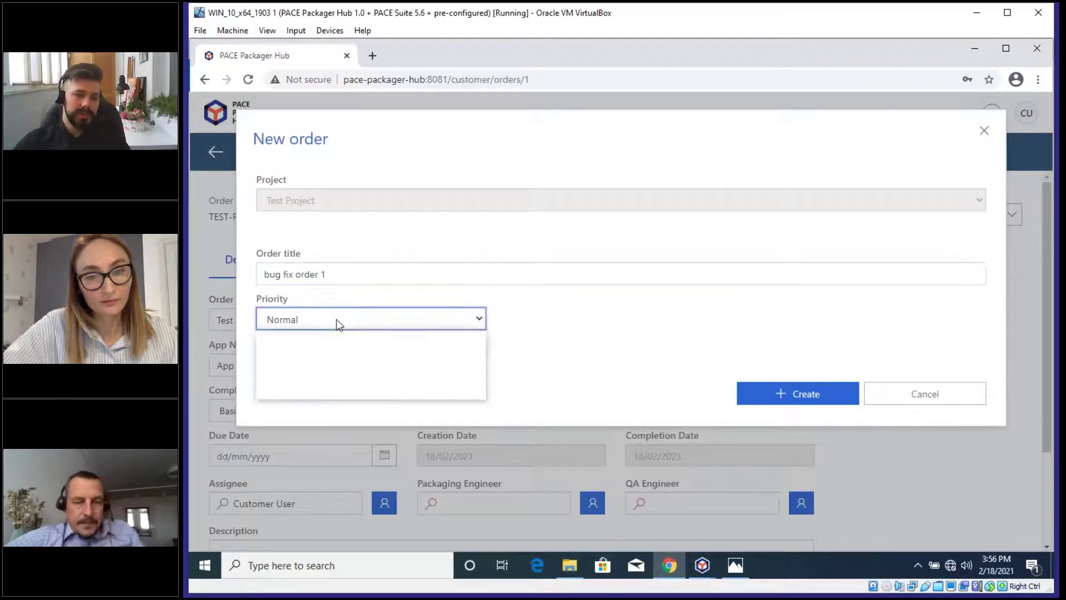
click(340, 324)
click(807, 394)
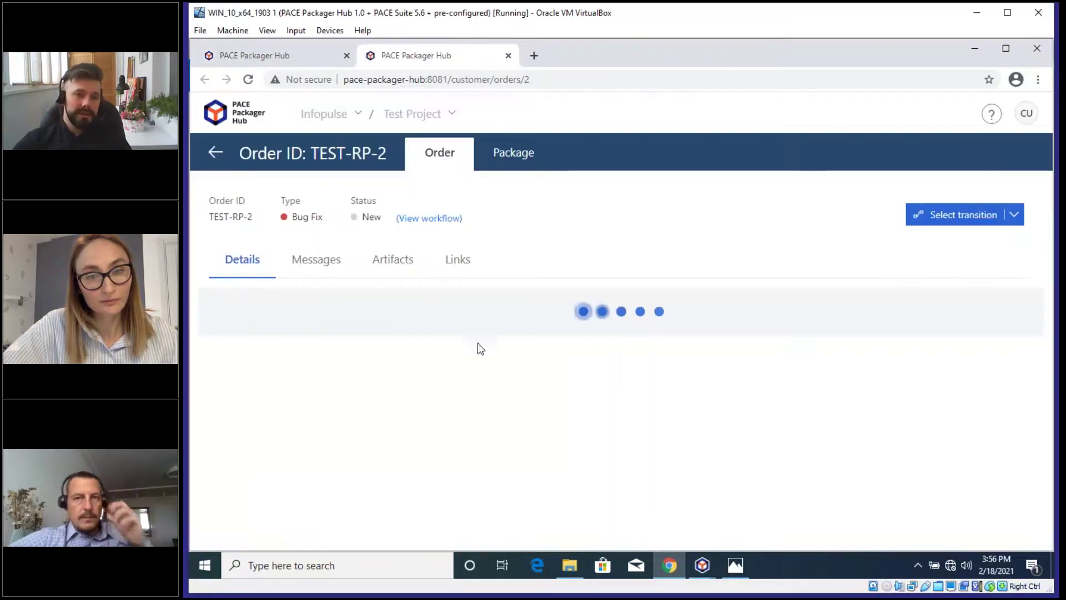
Step: Show the links of the new bug fix order, then those of its parent order TEST-RP-1
click(459, 269)
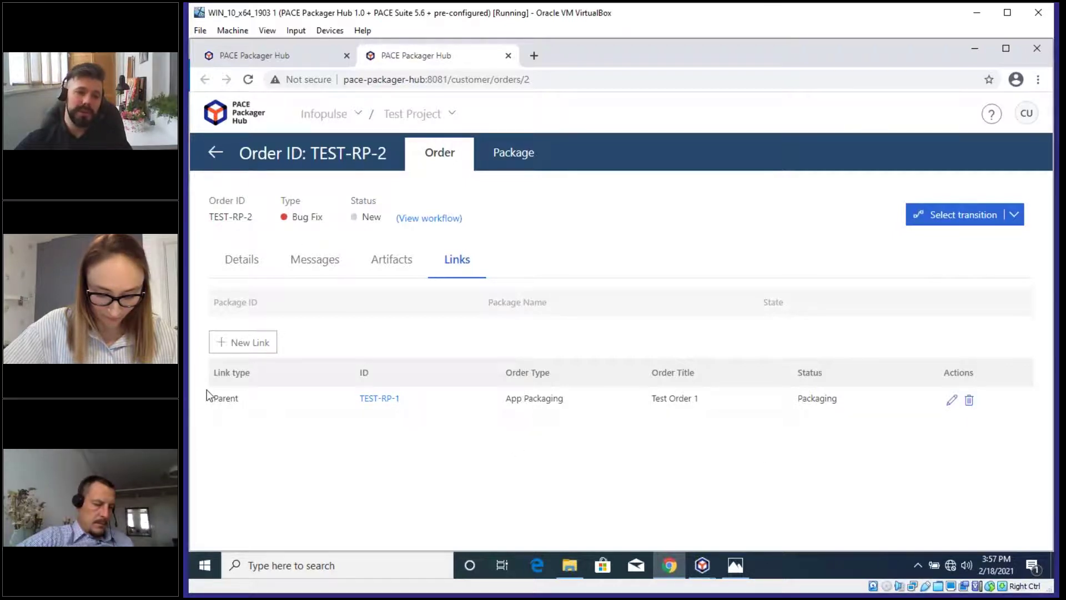
click(285, 64)
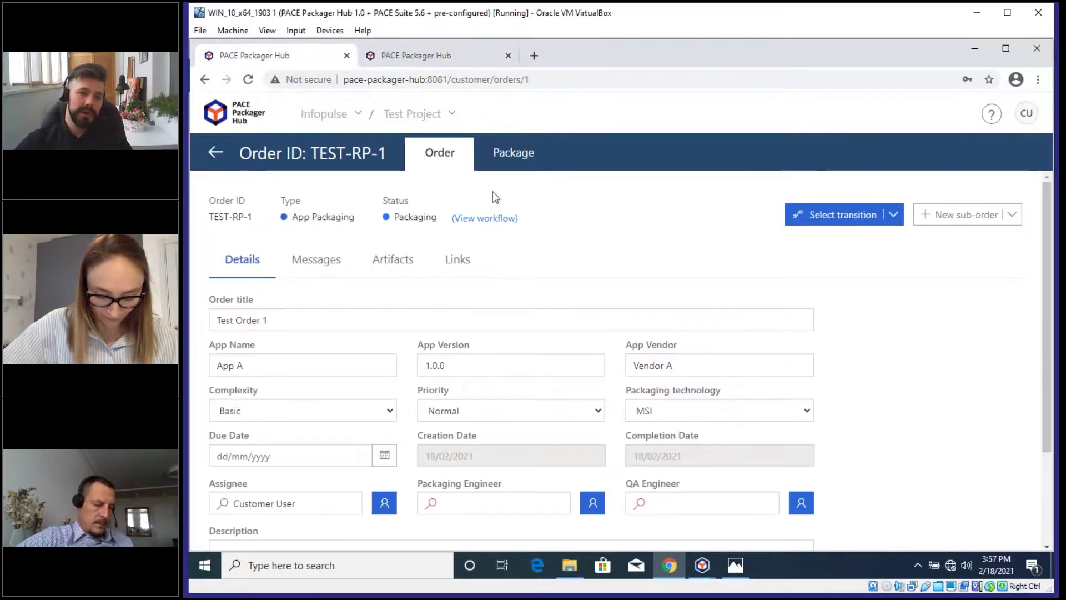
click(459, 266)
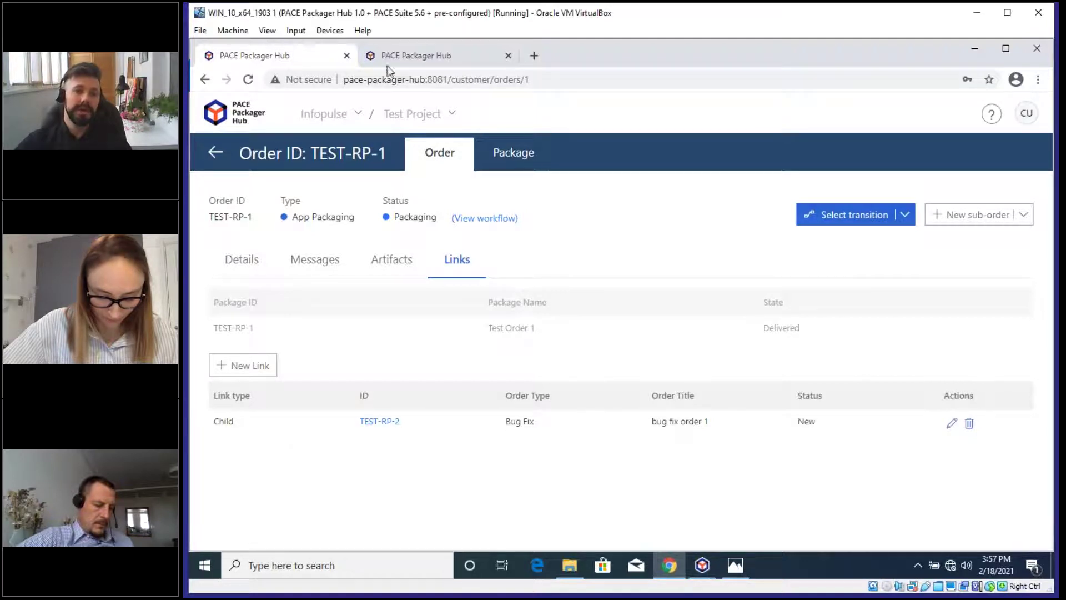
Step: Return to the list of all orders, show the App Packaging process slide in Photos, and switch back to Chrome
click(215, 152)
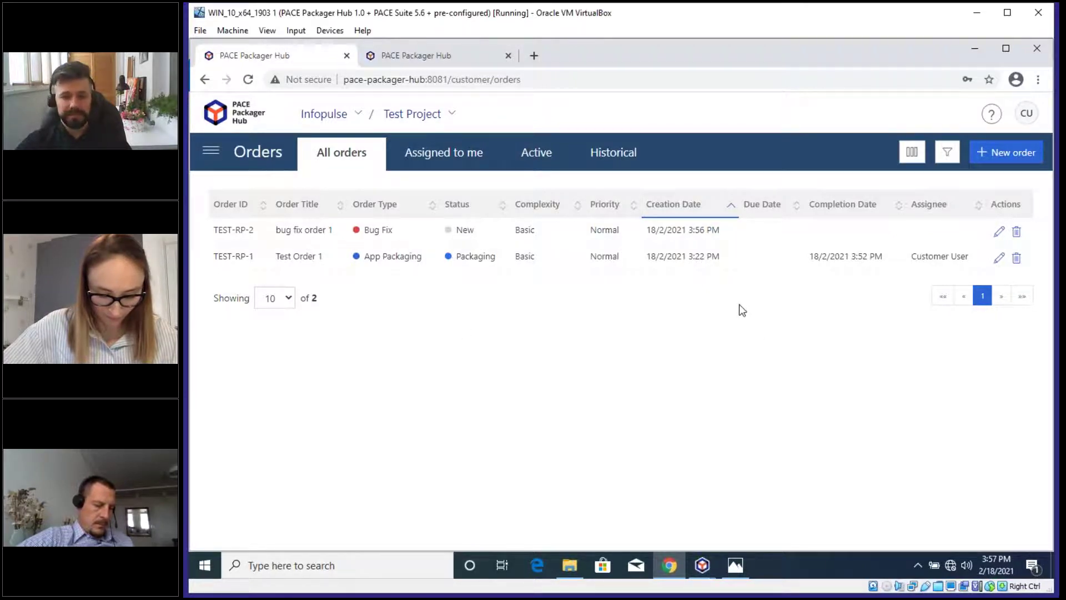
click(735, 566)
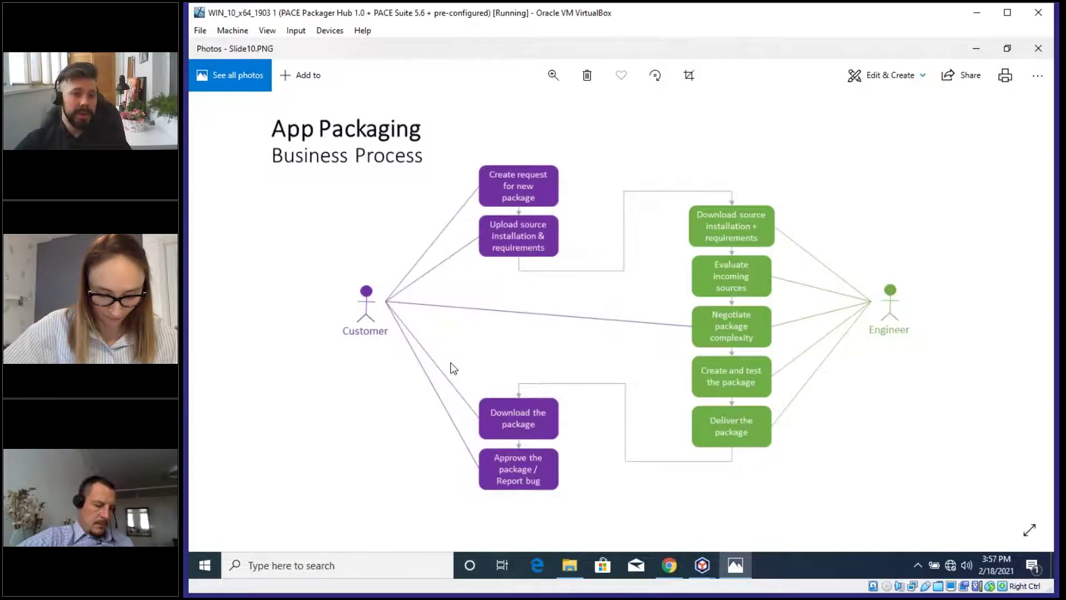
click(968, 48)
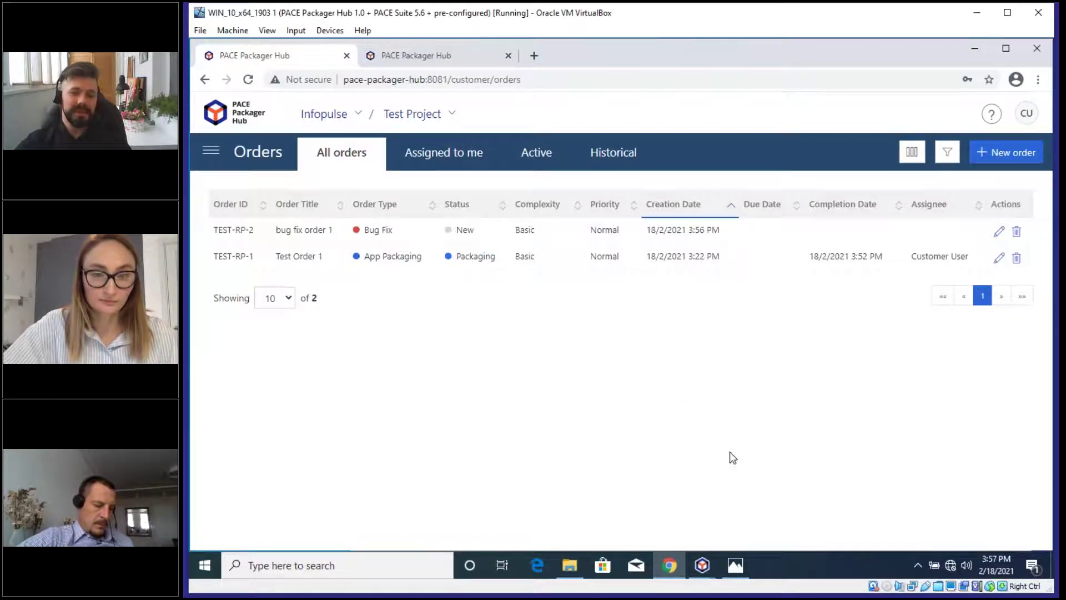
Step: Sign out of the customer account, reload the login page, and close the extra tab with the bug fix order
click(1027, 116)
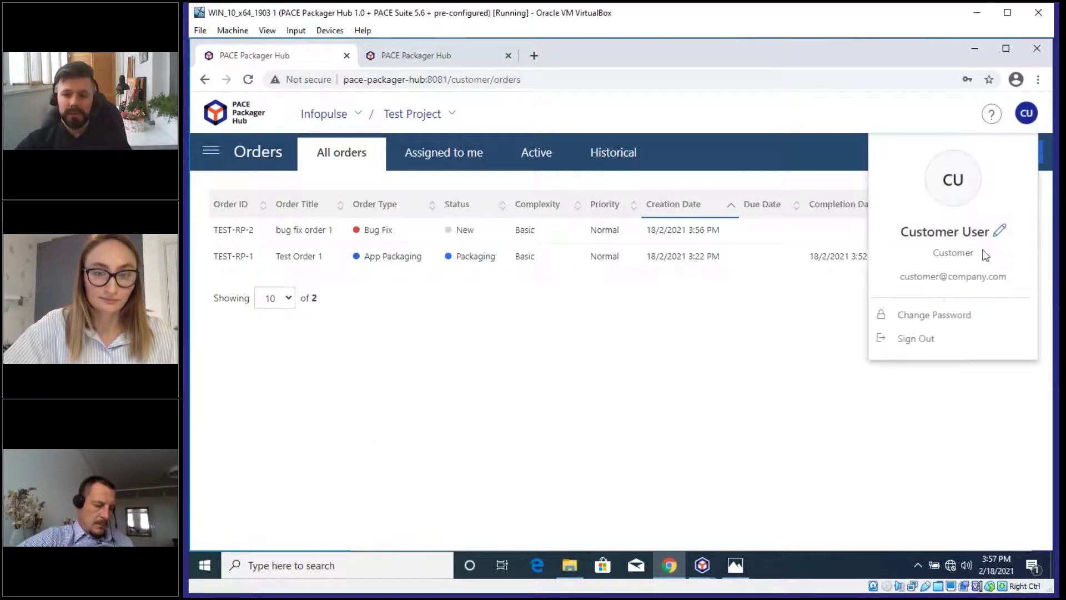
click(919, 340)
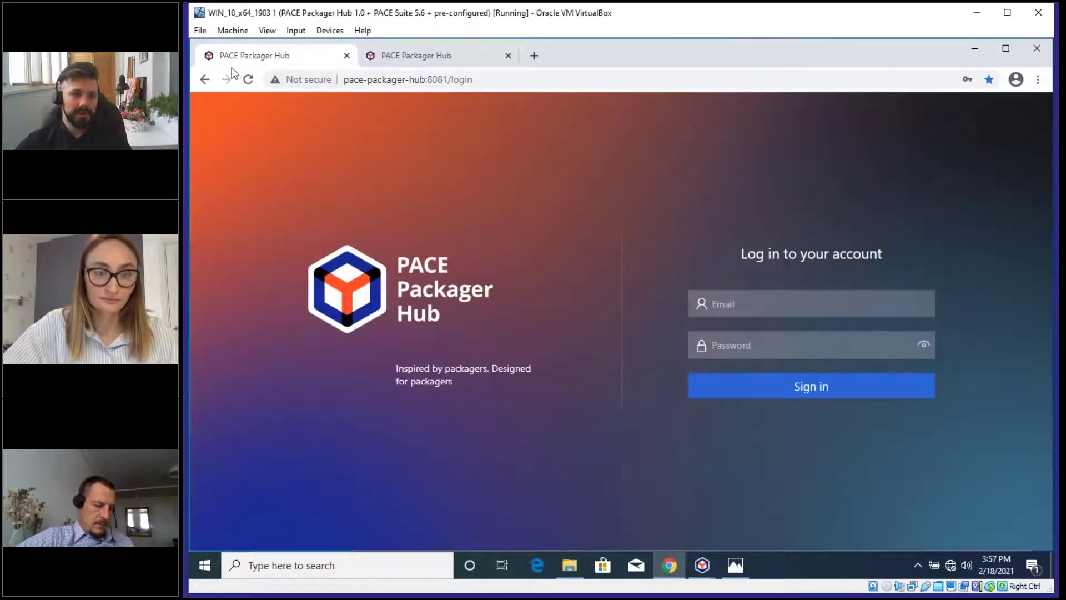
click(242, 83)
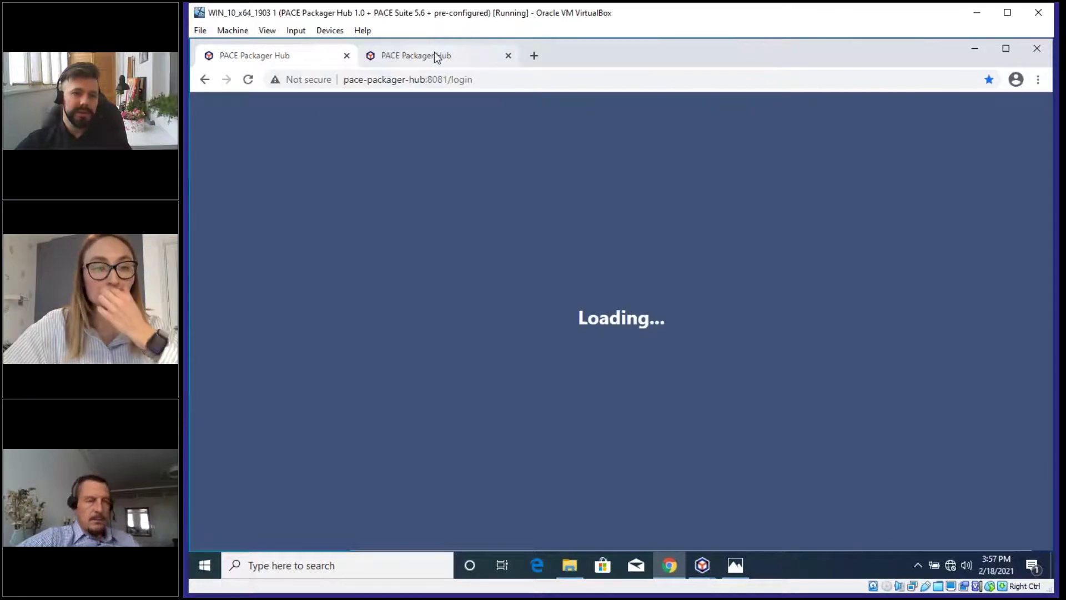
click(508, 56)
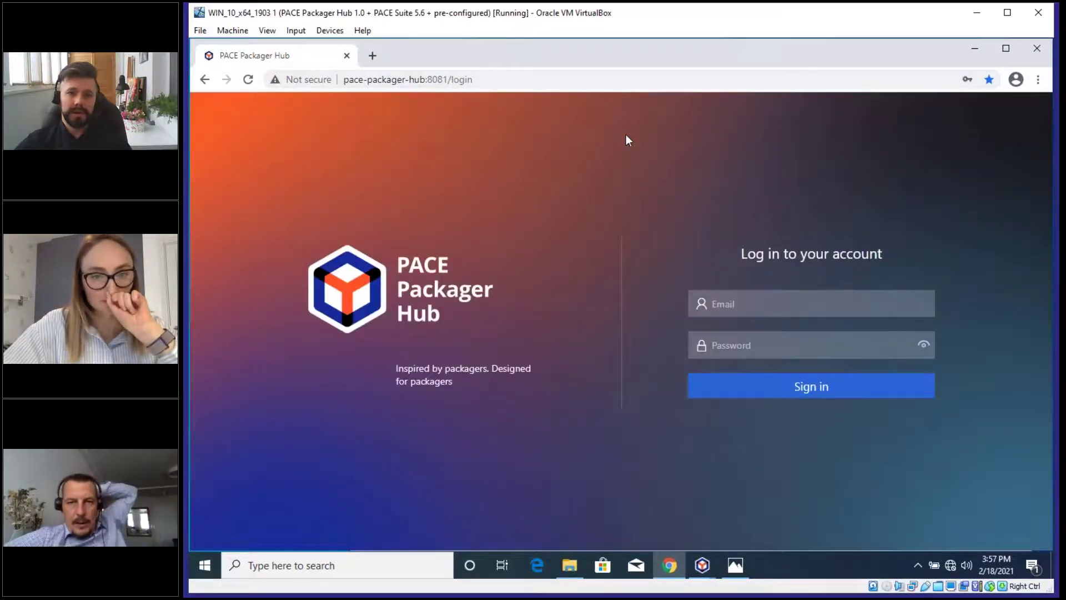
Step: Sign in as the supervisor using the saved account e-mail and password
click(777, 344)
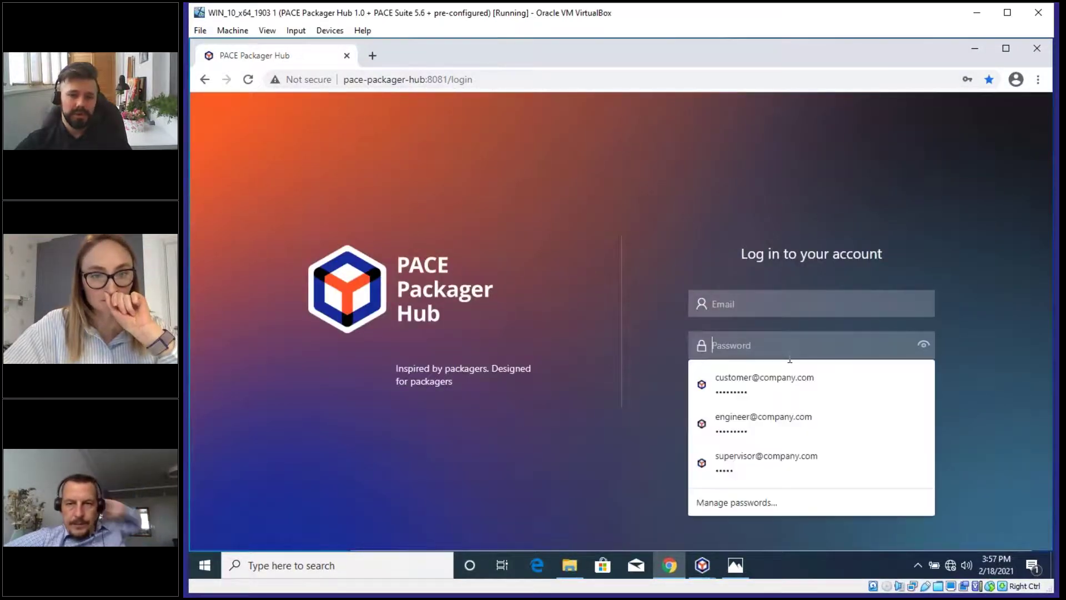
click(773, 462)
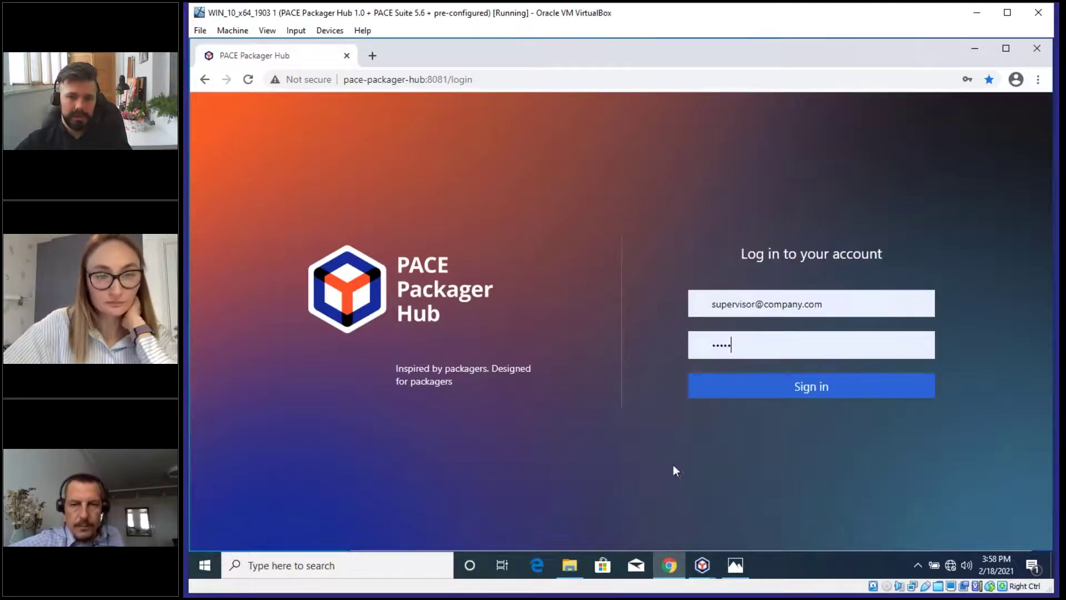
click(797, 389)
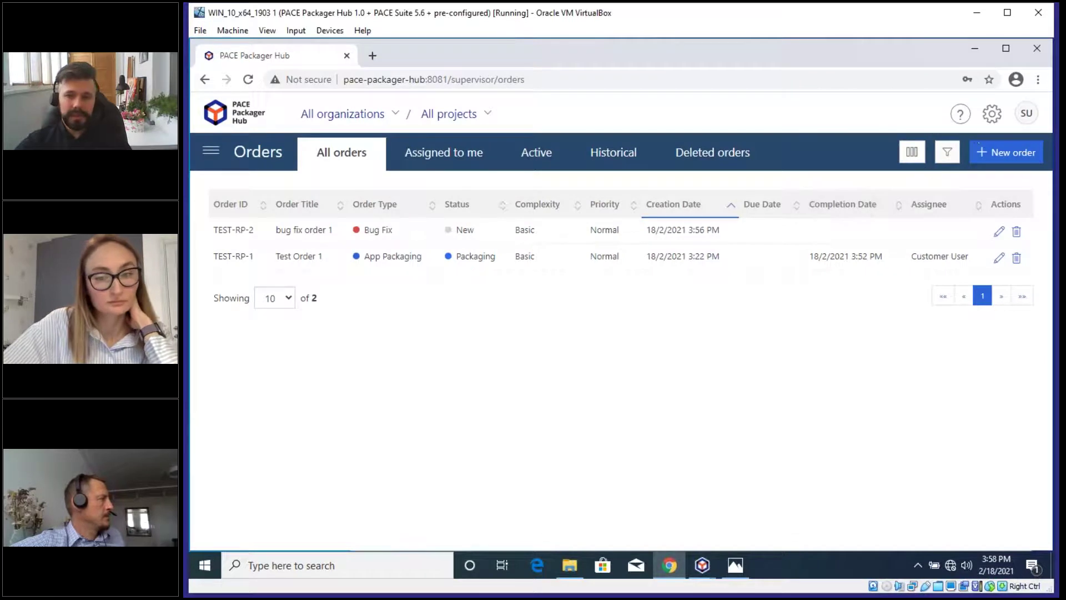
Step: Show the available settings sections and open the Users and roles settings
click(211, 149)
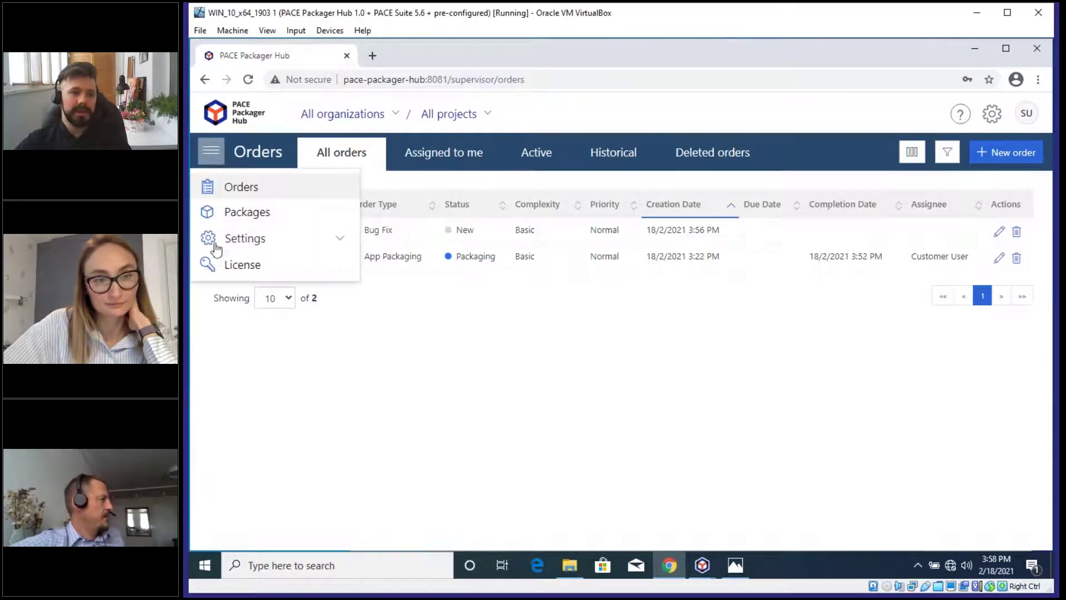
click(289, 239)
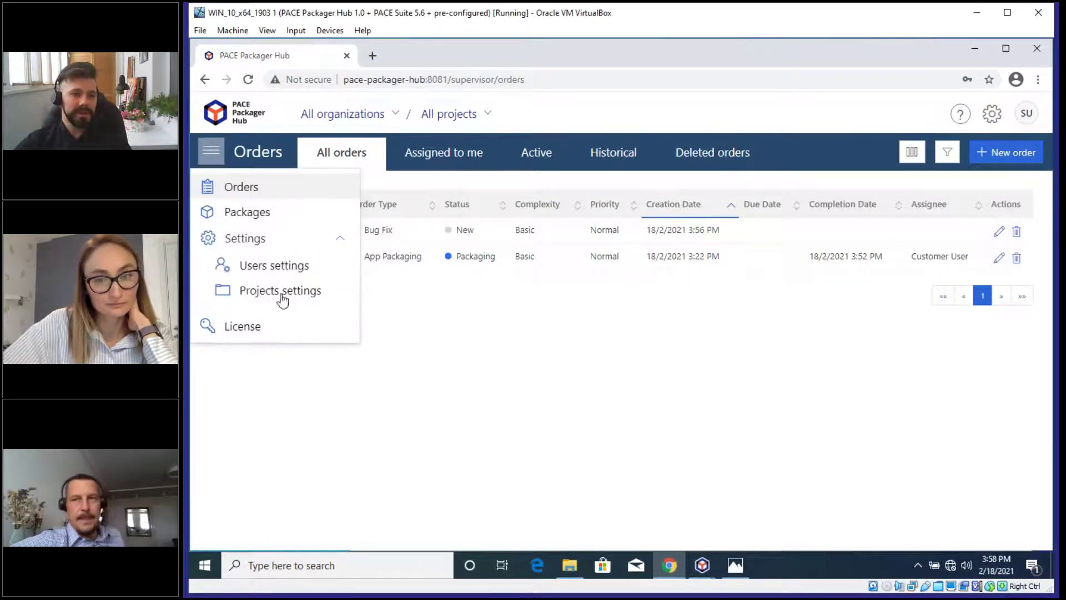
click(993, 115)
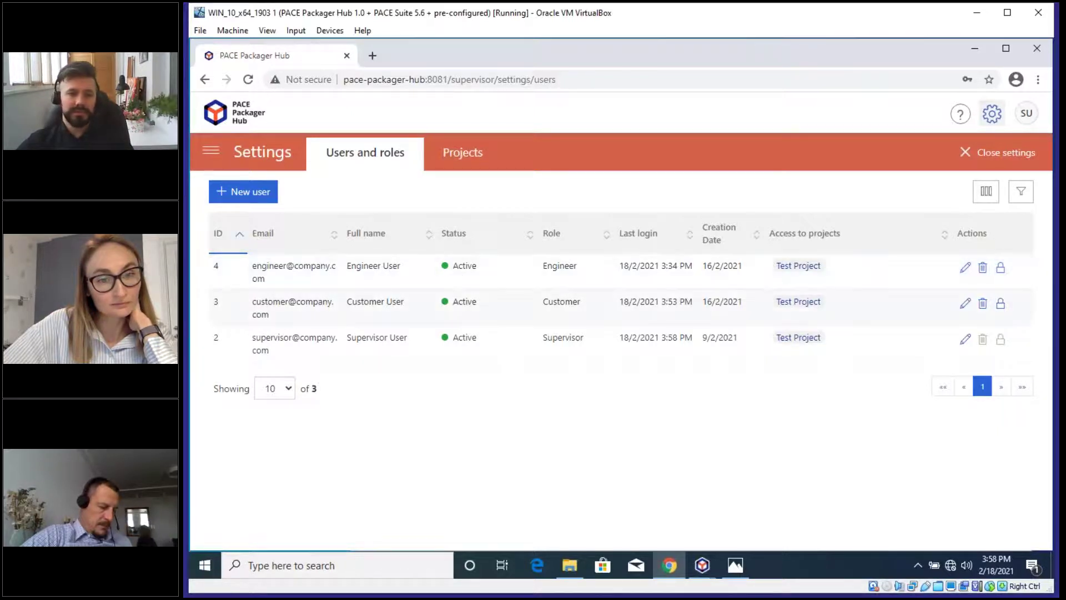
Step: Open Test Project from the project settings and show its general information and user access management
click(466, 158)
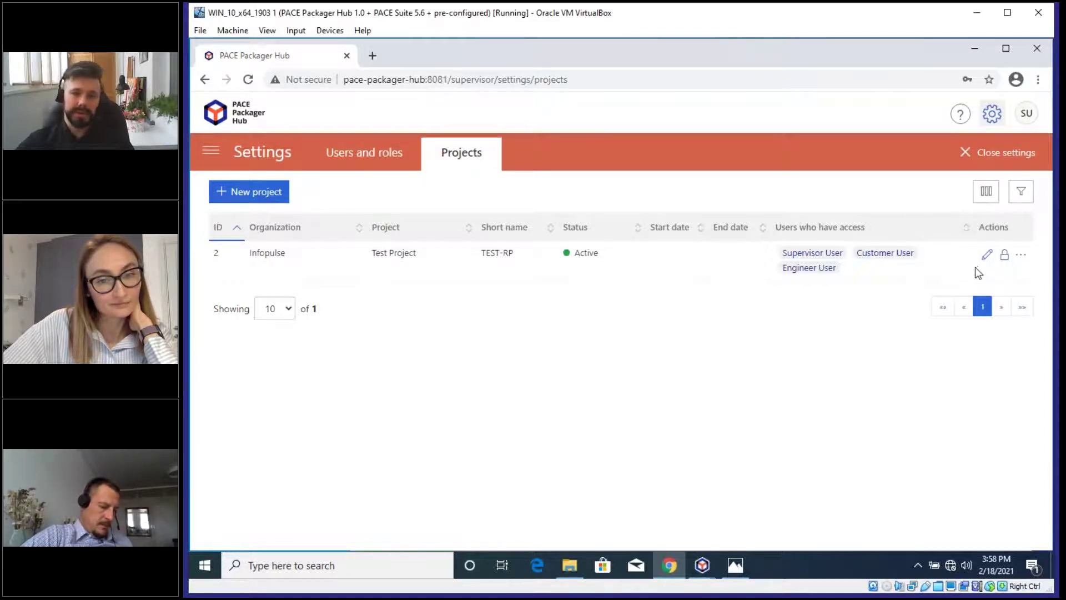
click(987, 254)
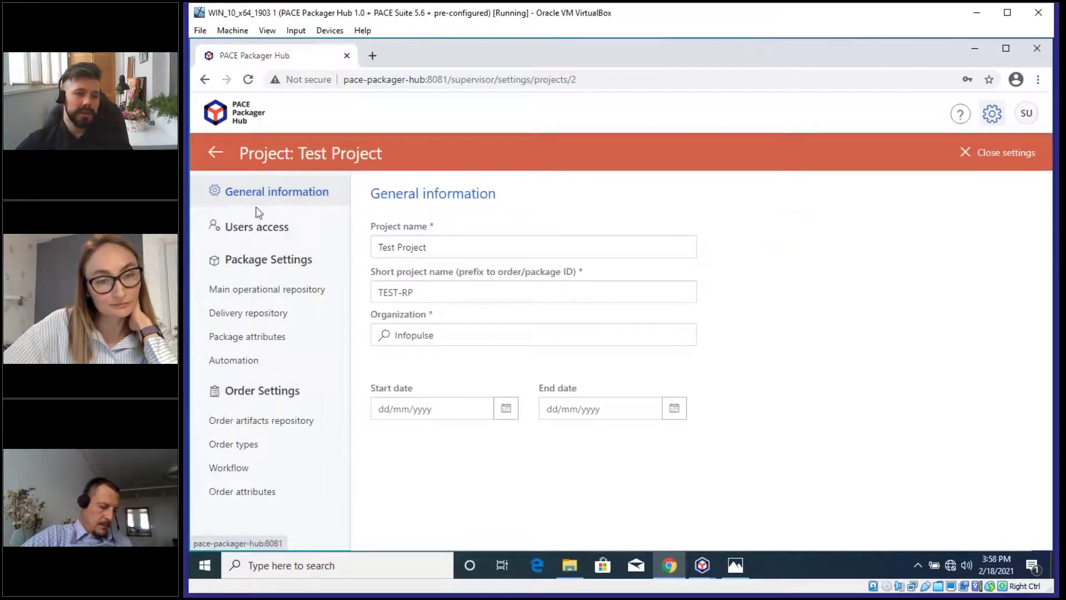
click(241, 227)
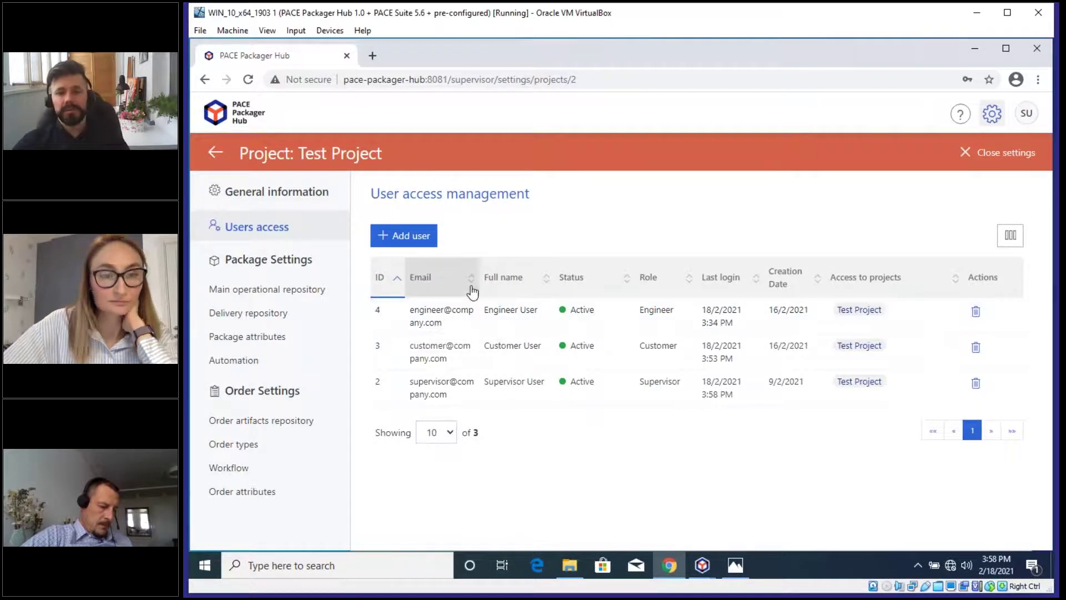
Step: Show Test Project's main operational repository and examine its package folders template
click(255, 290)
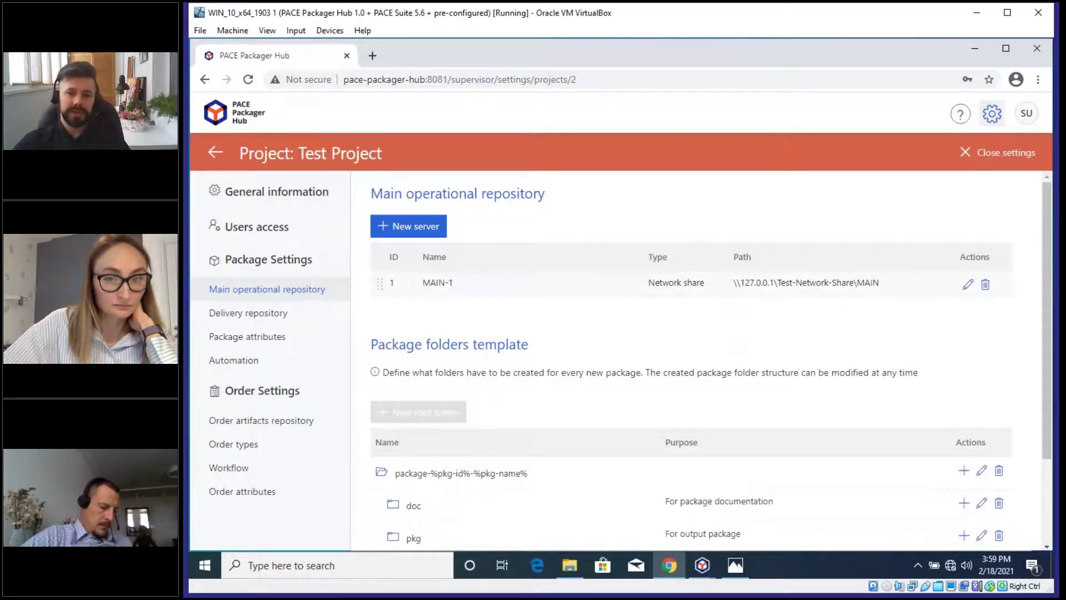
scroll(724, 321, down, 2)
scroll(542, 284, up, 2)
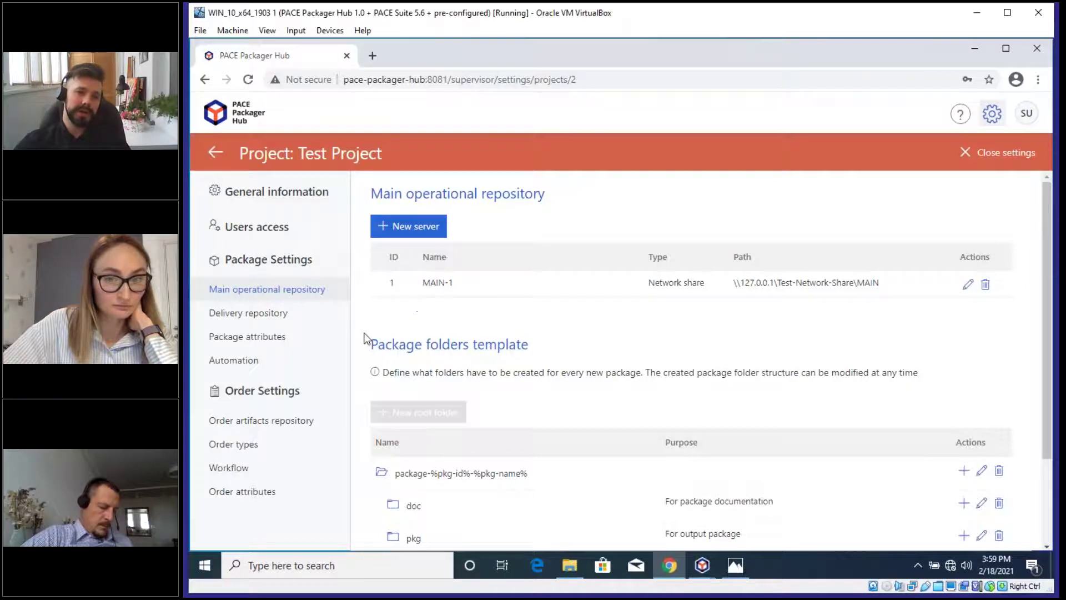
scroll(611, 363, down, 2)
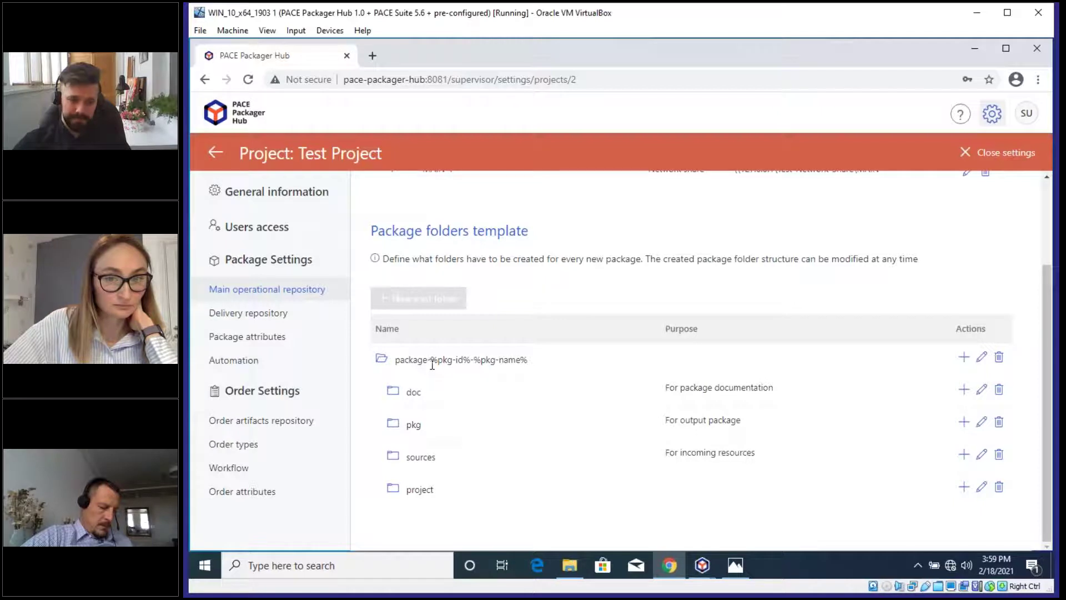
Step: Show the variables available for the root package folder's name in the folders template, leaving the folder unchanged
drag(433, 362, 473, 358)
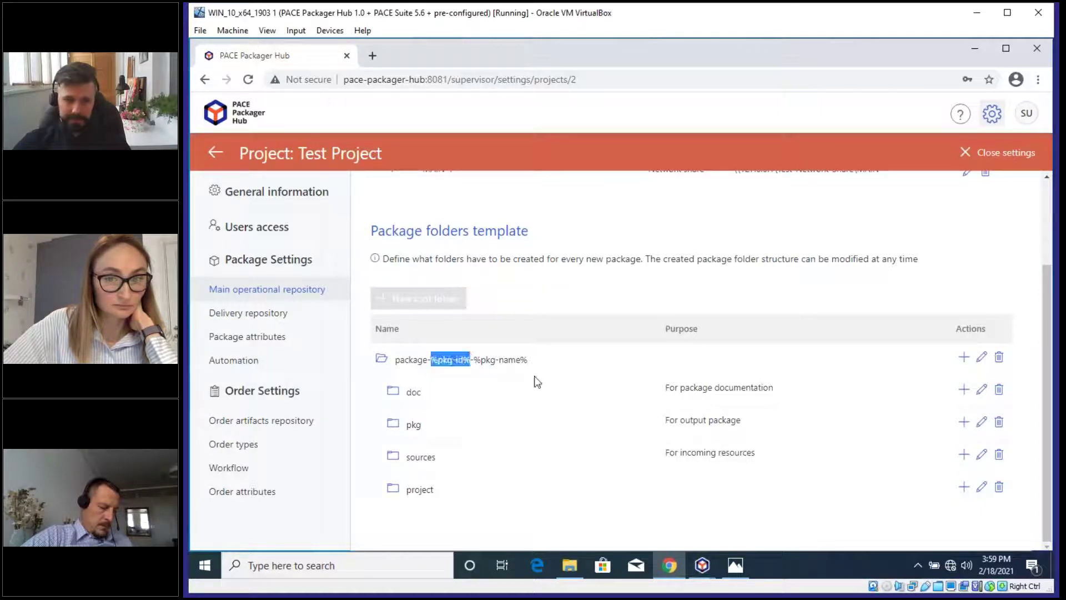
click(982, 357)
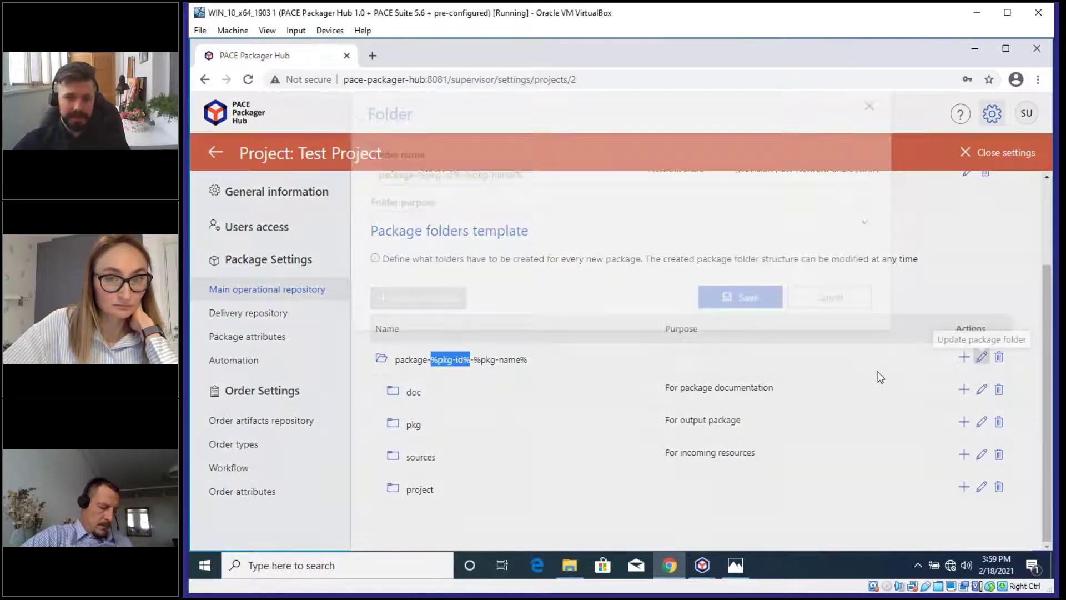
click(545, 193)
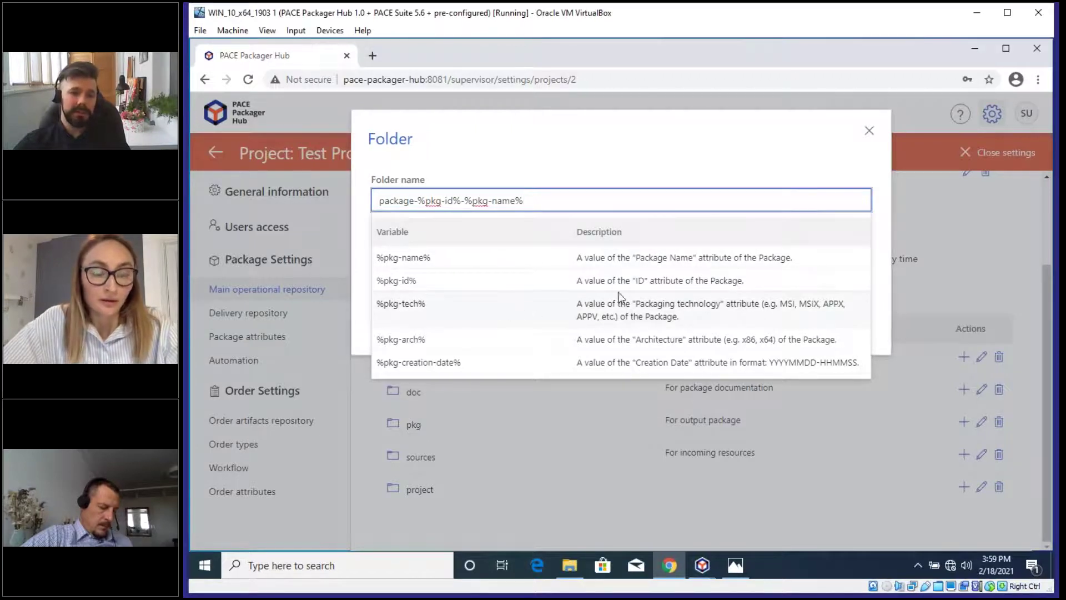
click(695, 149)
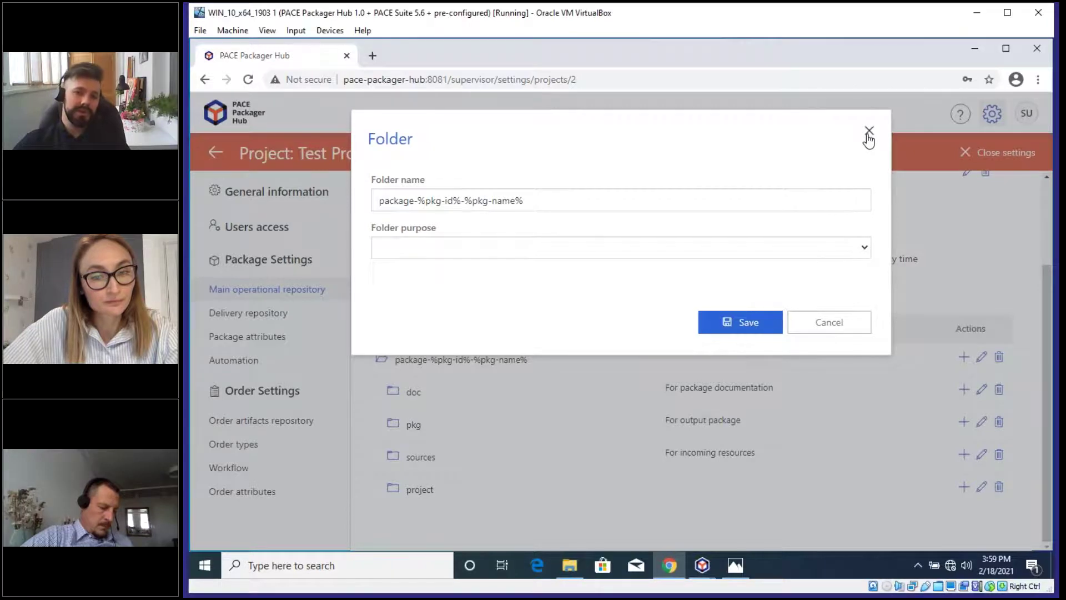
click(636, 199)
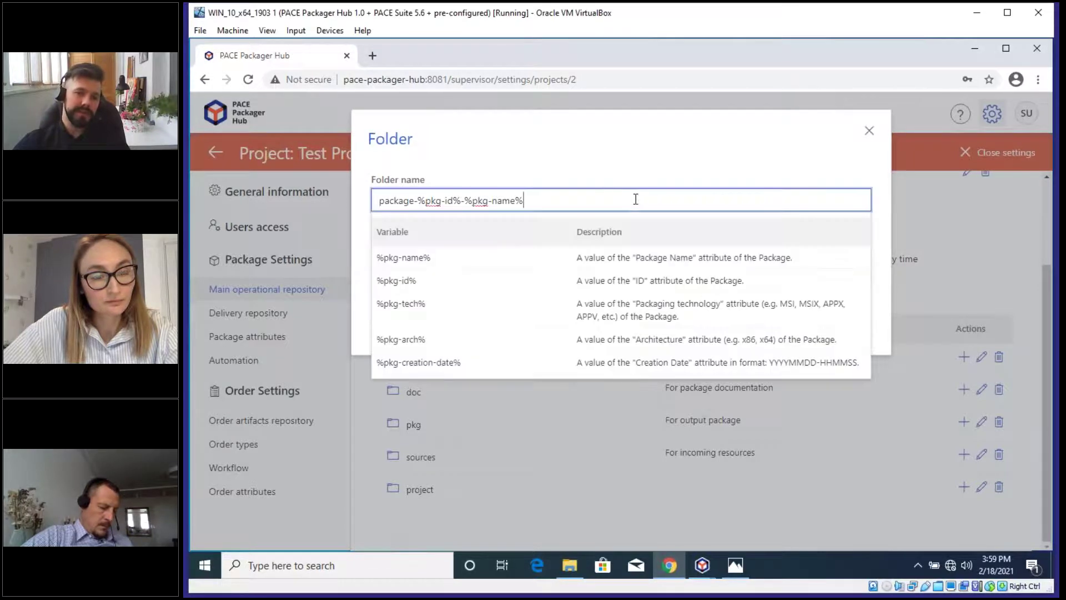
click(698, 154)
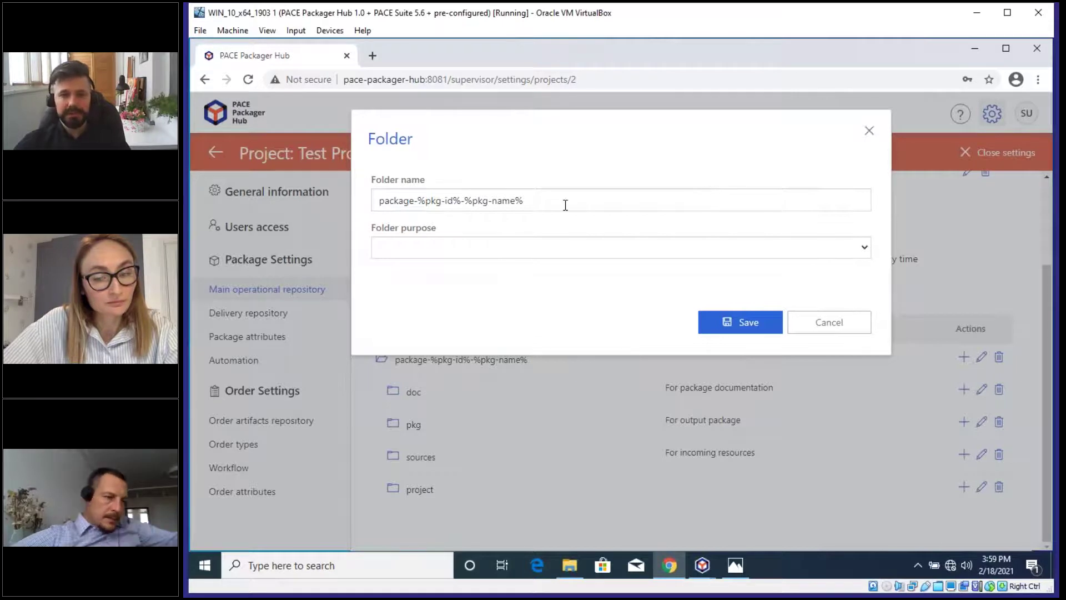
click(871, 133)
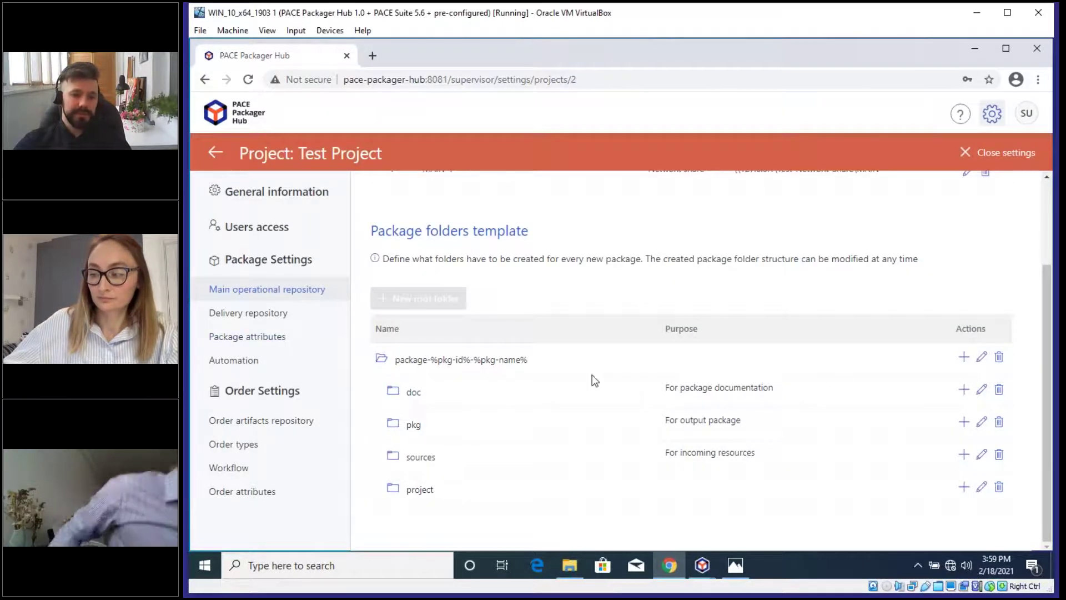
scroll(716, 318, up, 2)
scroll(581, 422, down, 2)
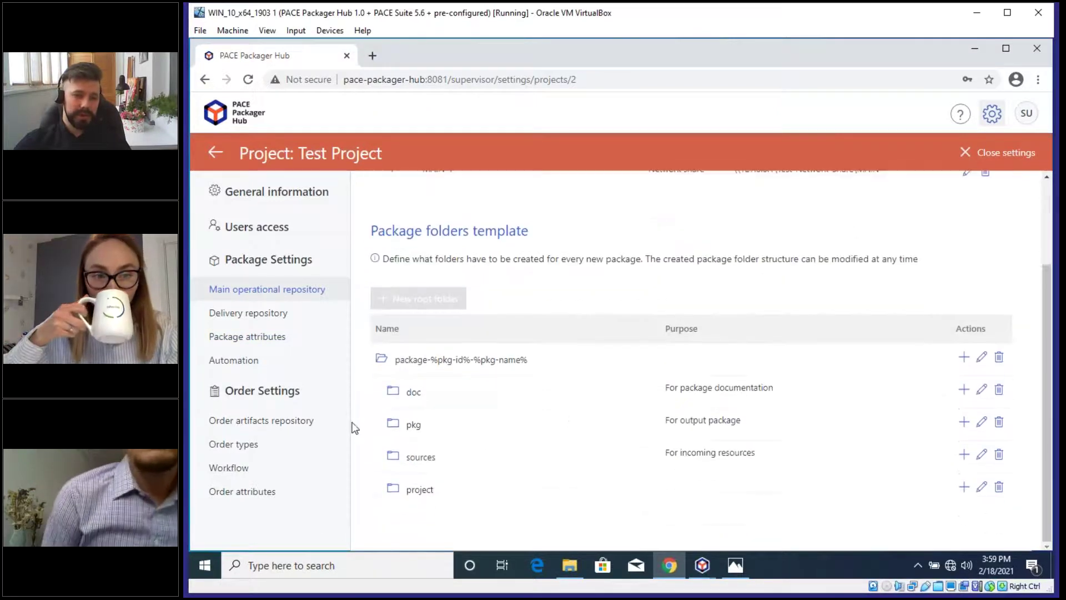
Step: Show Test Project's delivery repository, including the new server types, the folders included in delivery and the ZIP delivery option
click(263, 324)
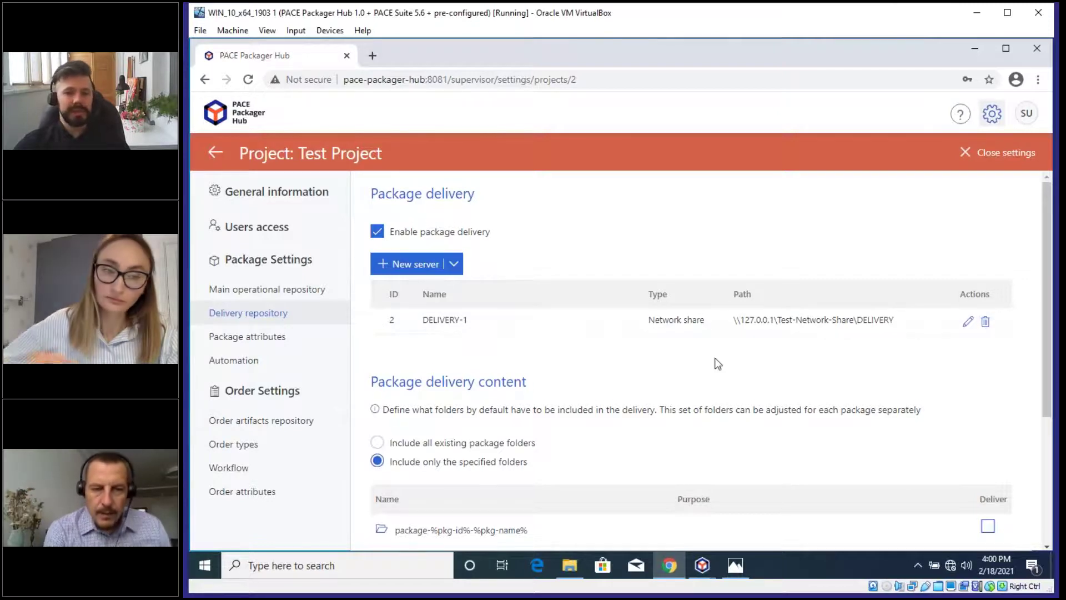
scroll(535, 382, down, 3)
scroll(500, 334, up, 3)
click(452, 265)
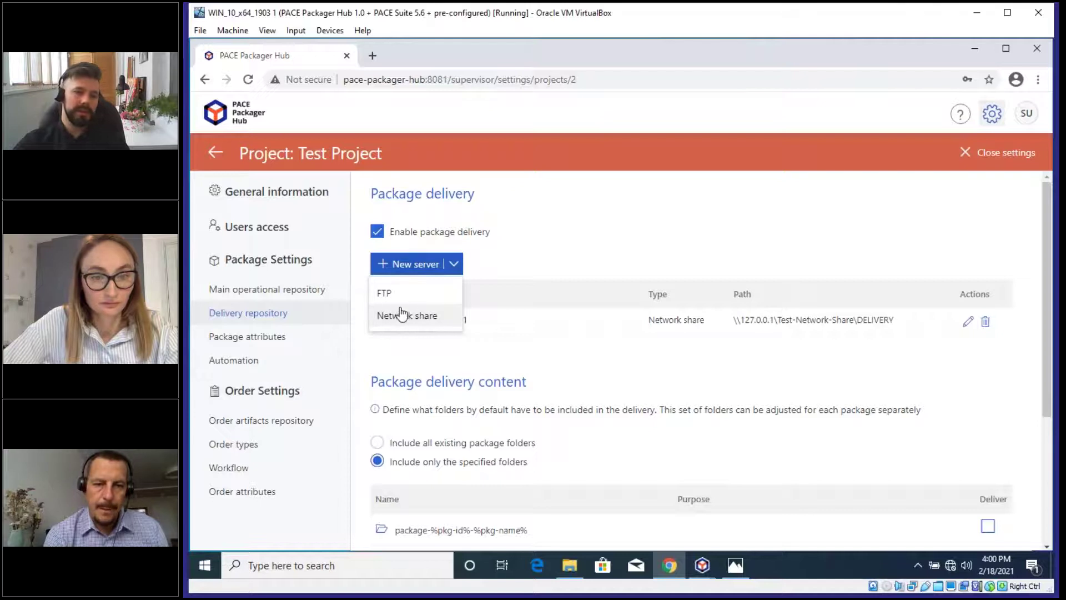
click(614, 240)
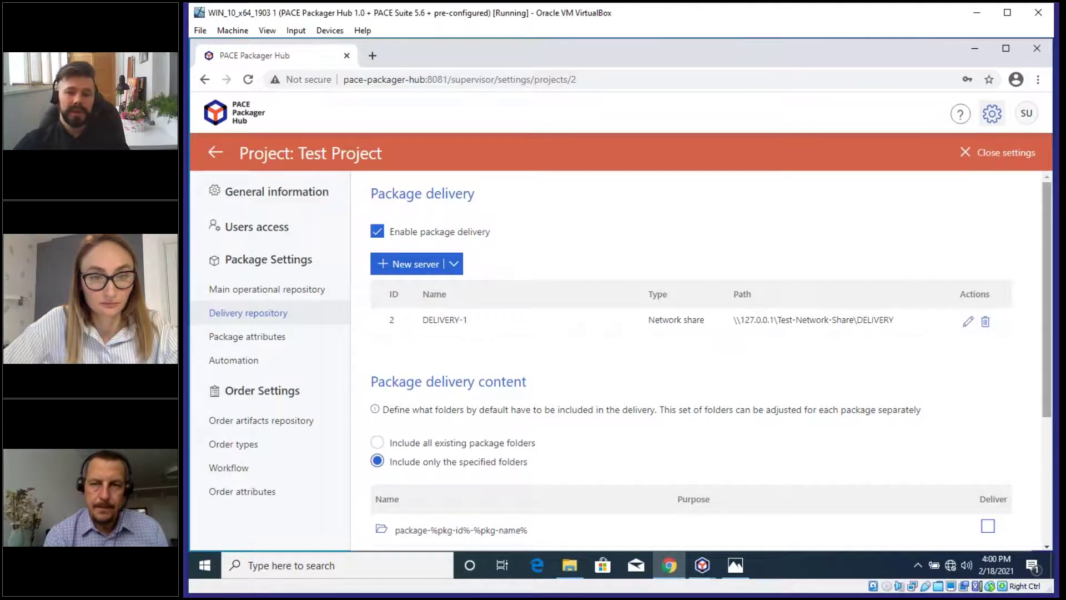
scroll(791, 271, down, 3)
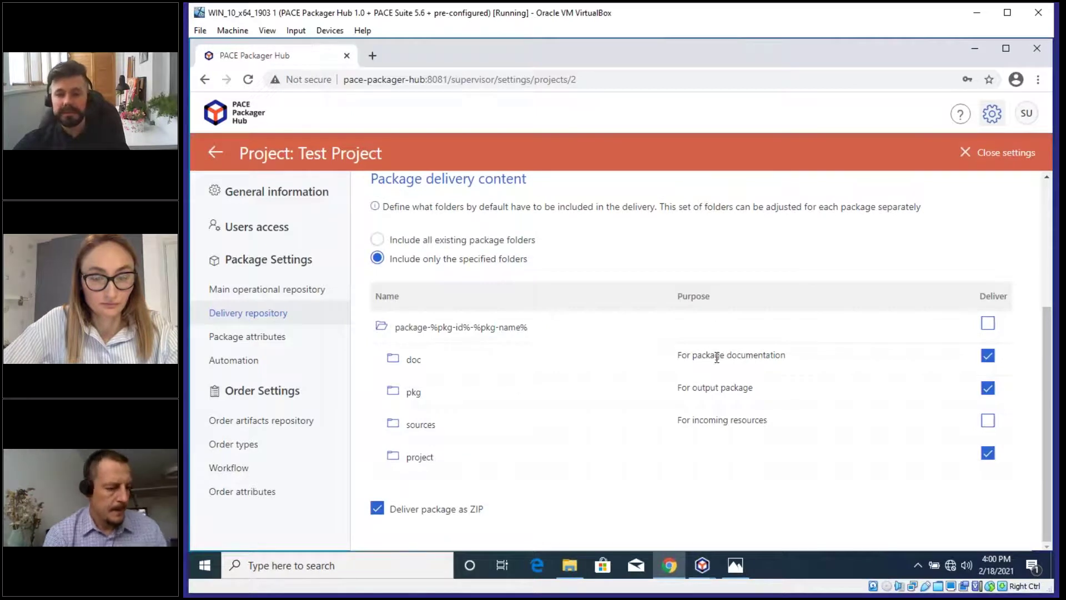
click(991, 359)
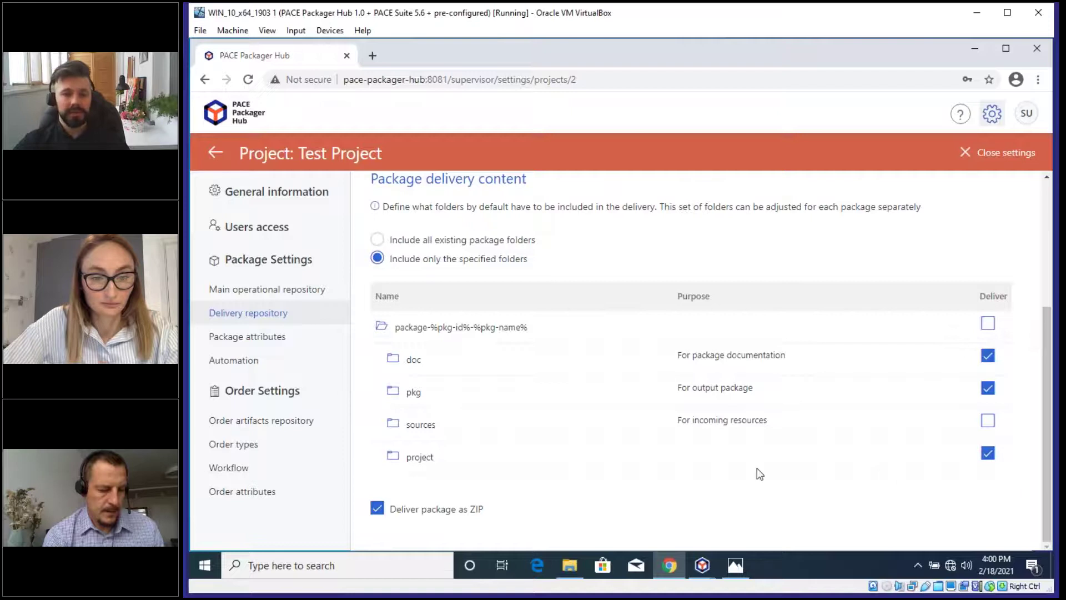
click(375, 514)
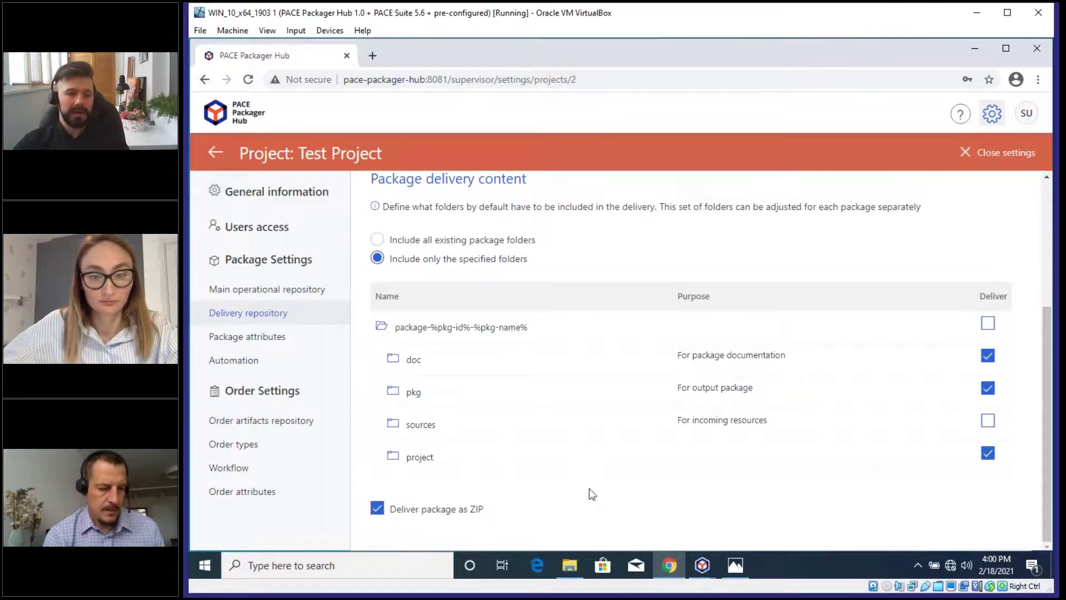
Step: Open Test Project's package attributes and examine the list of predefined fields
click(246, 345)
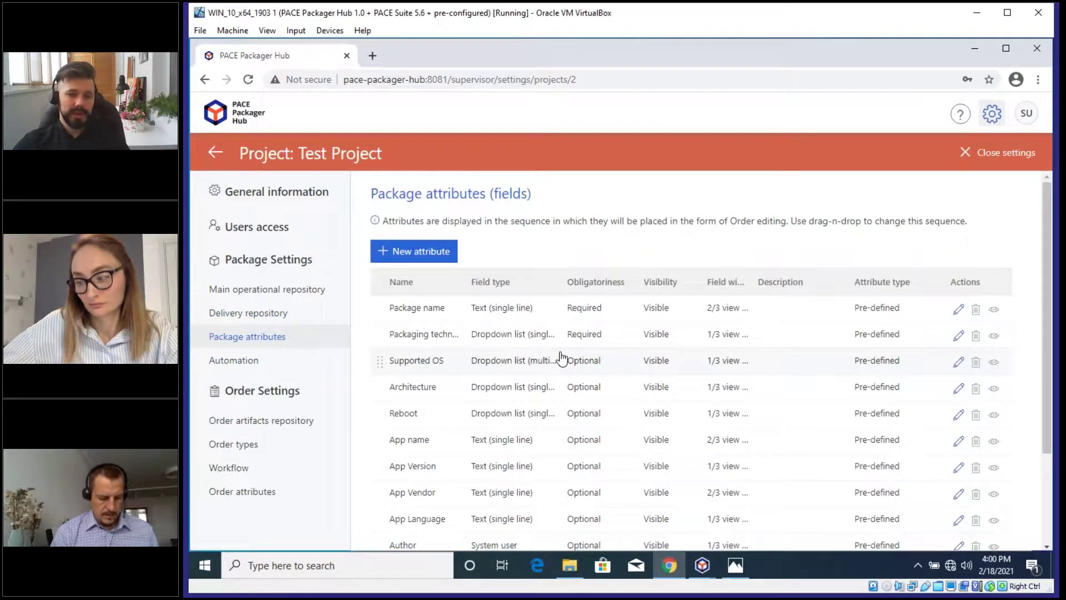
scroll(562, 358, down, 1)
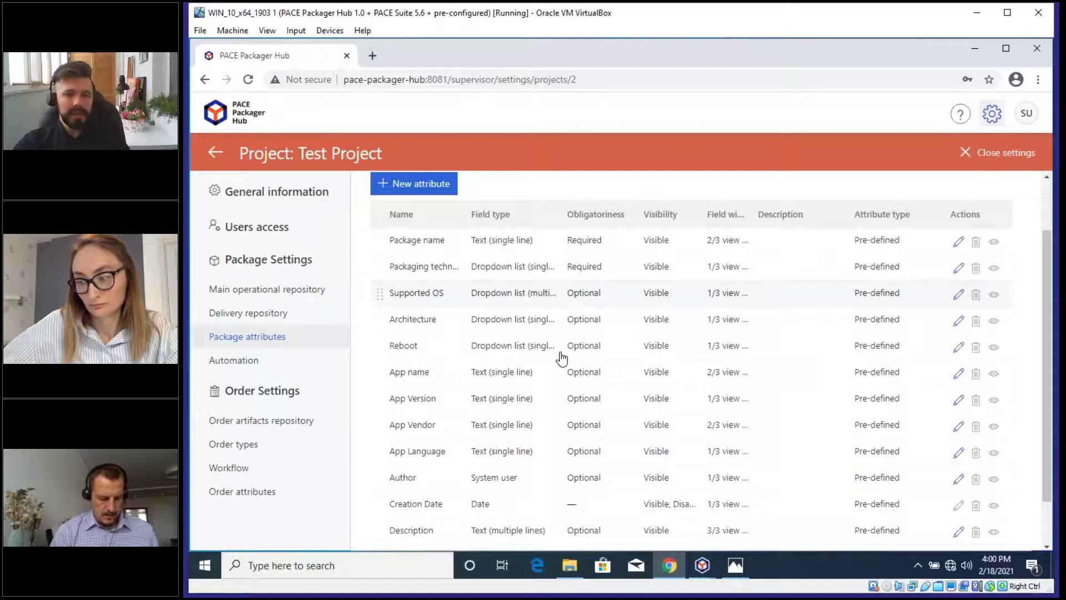
scroll(553, 432, up, 1)
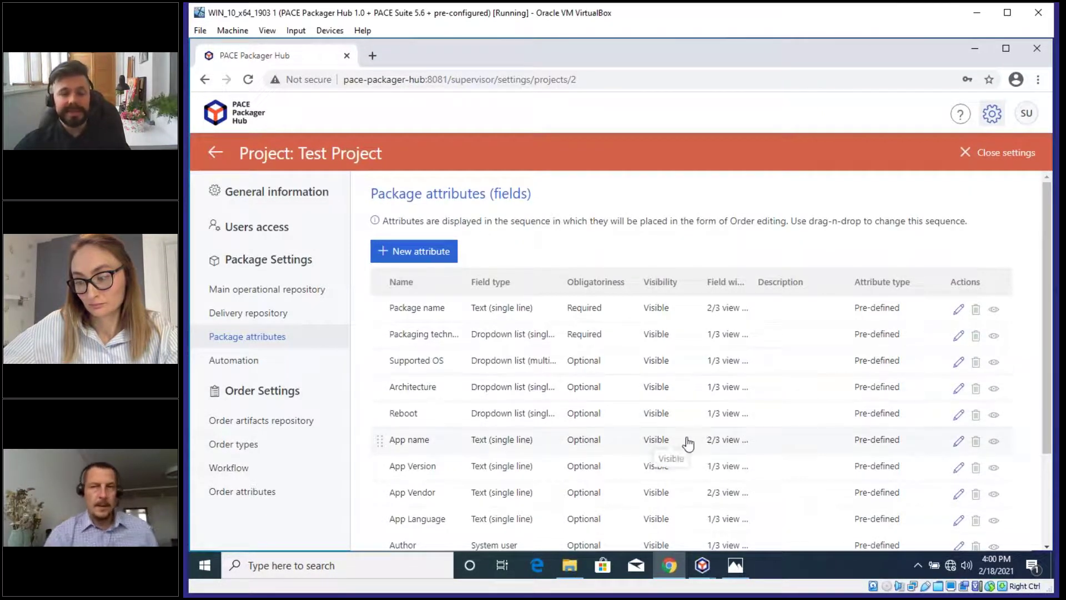
scroll(688, 442, down, 1)
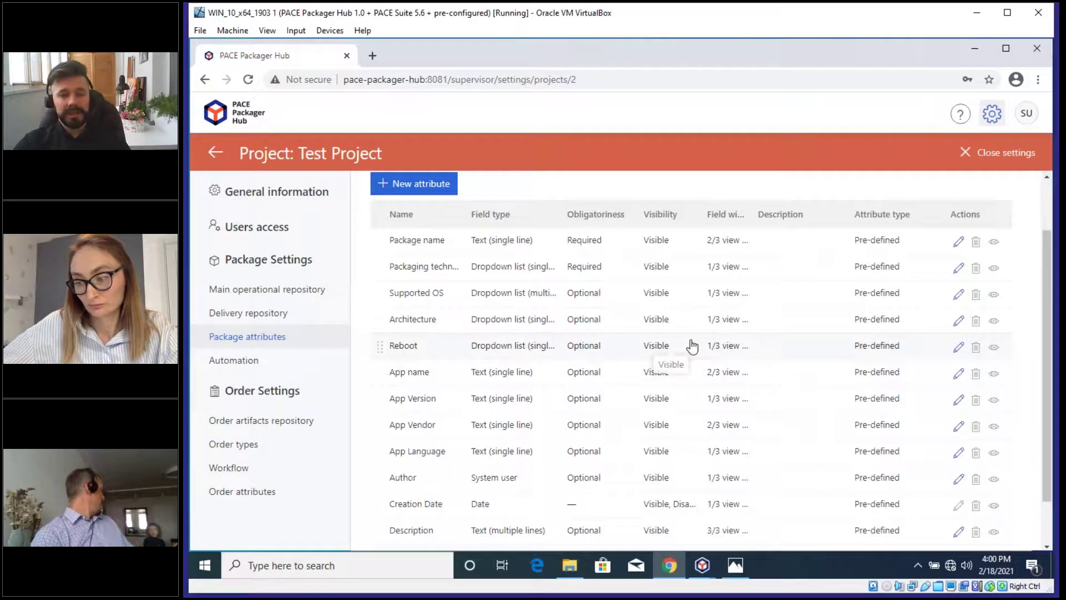
scroll(631, 405, up, 1)
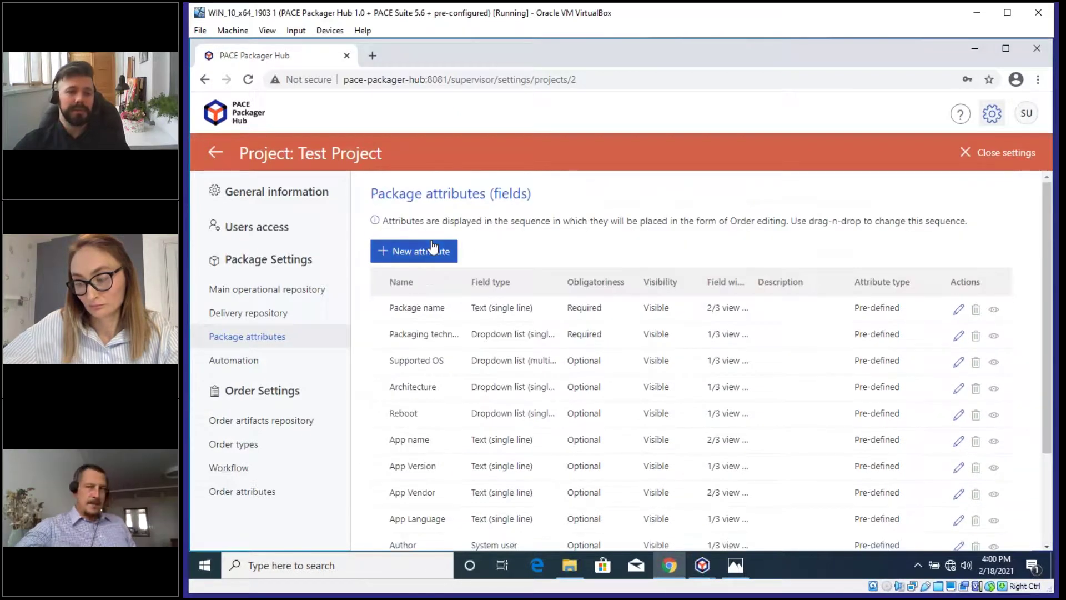
Step: Show the type, obligatoriness, default value, field width and description options for a new user-defined package attribute without saving it
click(434, 247)
click(443, 199)
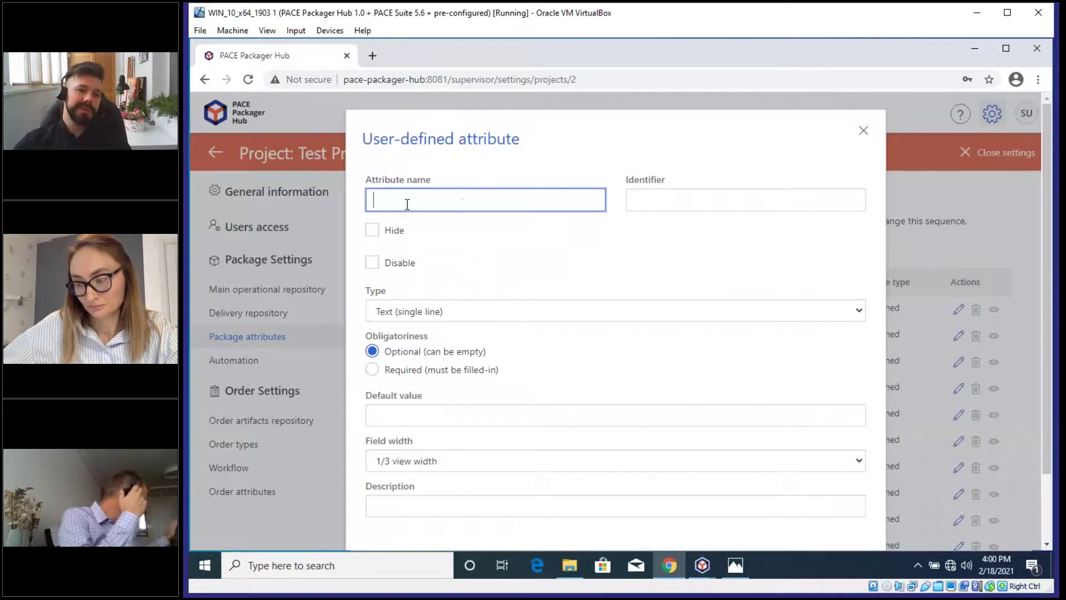
scroll(478, 226, down, 2)
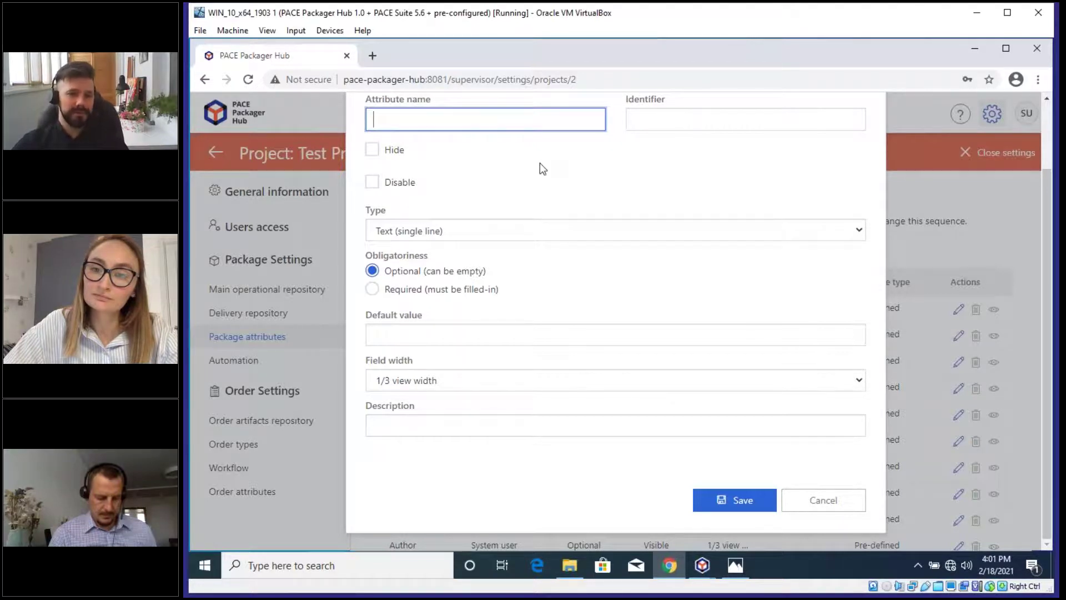
click(443, 238)
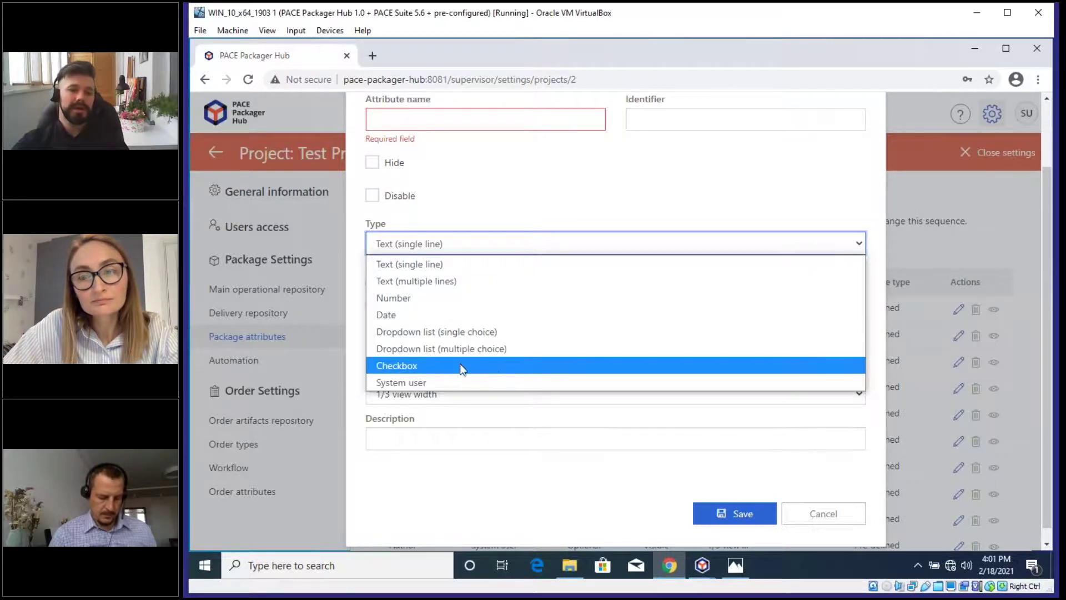
click(659, 203)
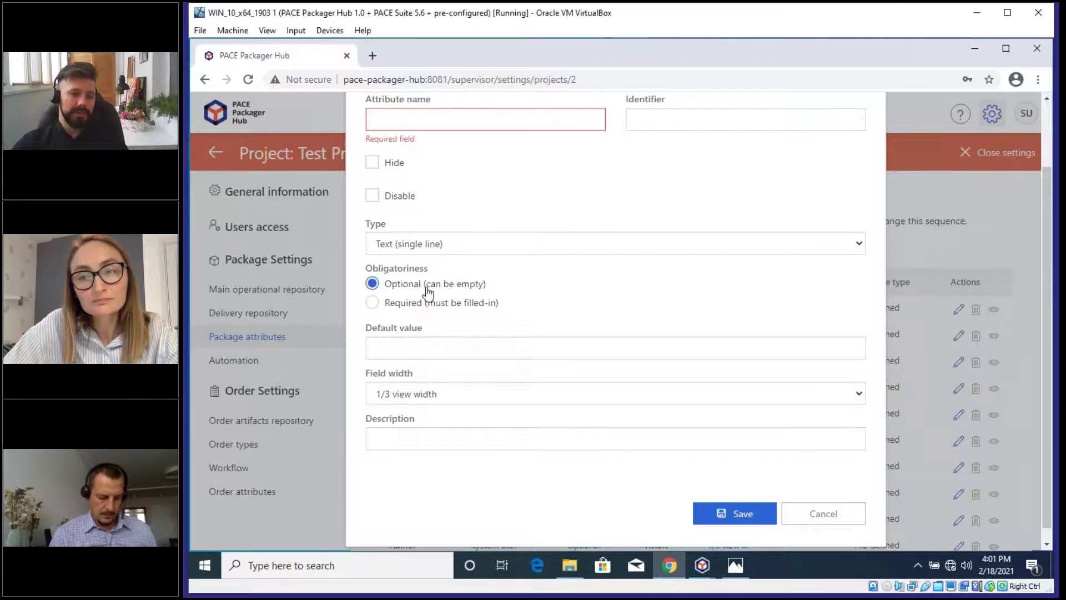
click(418, 309)
click(410, 289)
click(428, 349)
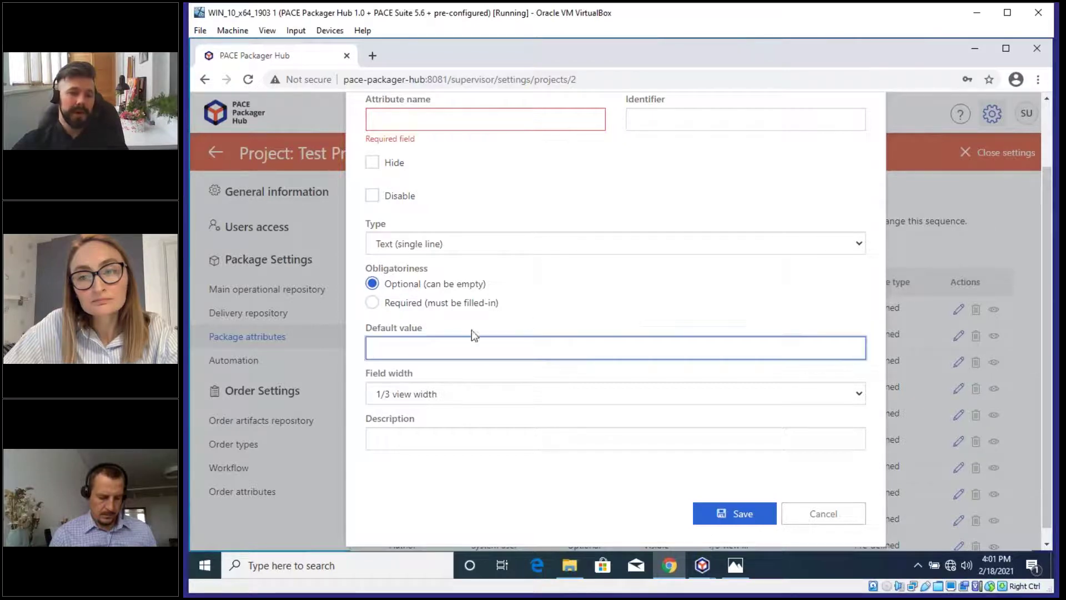
click(447, 396)
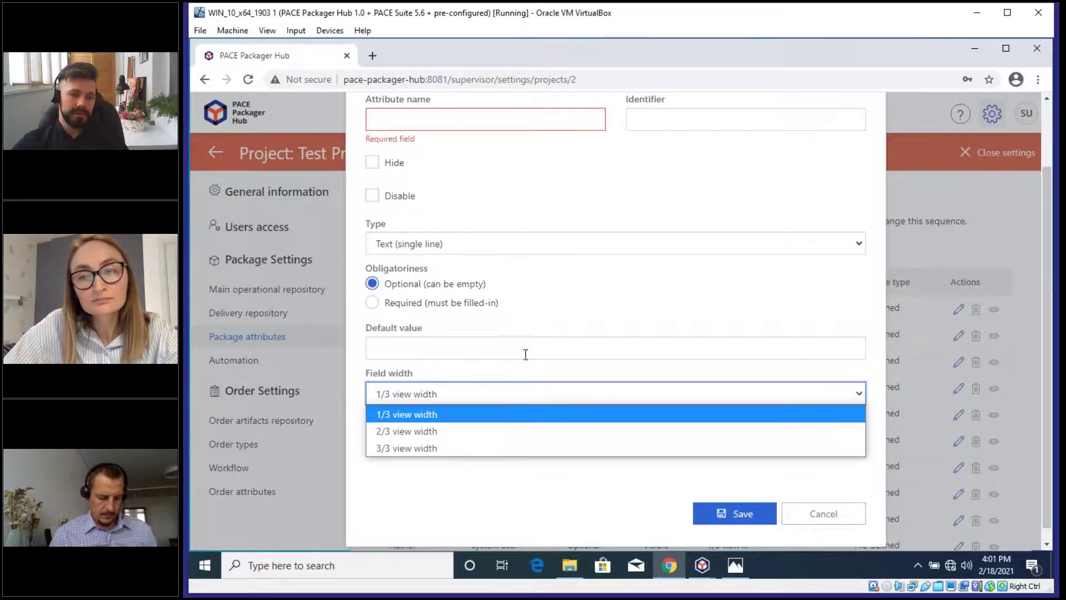
click(472, 415)
click(441, 443)
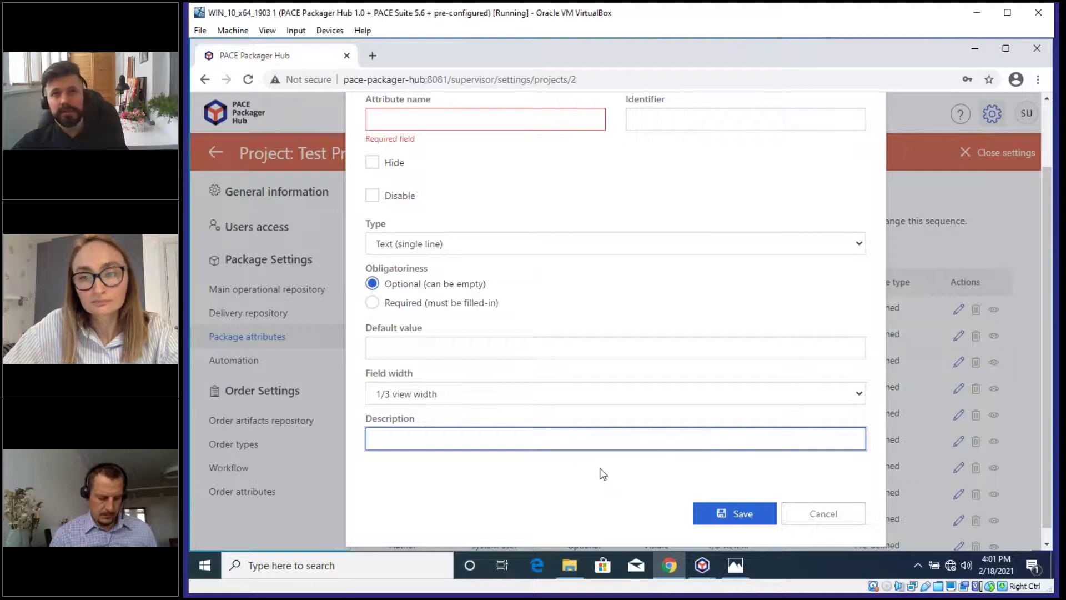
click(822, 512)
Step: Examine the user-defined package attribute at the end of the list and its reordering and deletion controls
scroll(477, 456, down, 2)
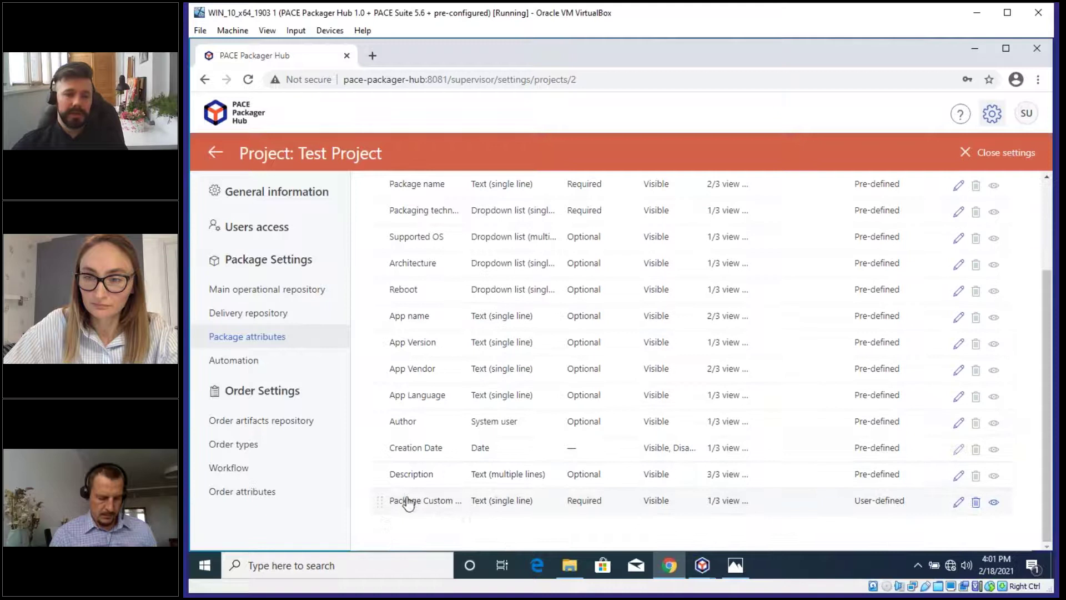
mouse_move(380, 498)
mouse_down()
mouse_move(369, 392)
mouse_move(369, 480)
mouse_move(386, 492)
mouse_move(373, 501)
mouse_up()
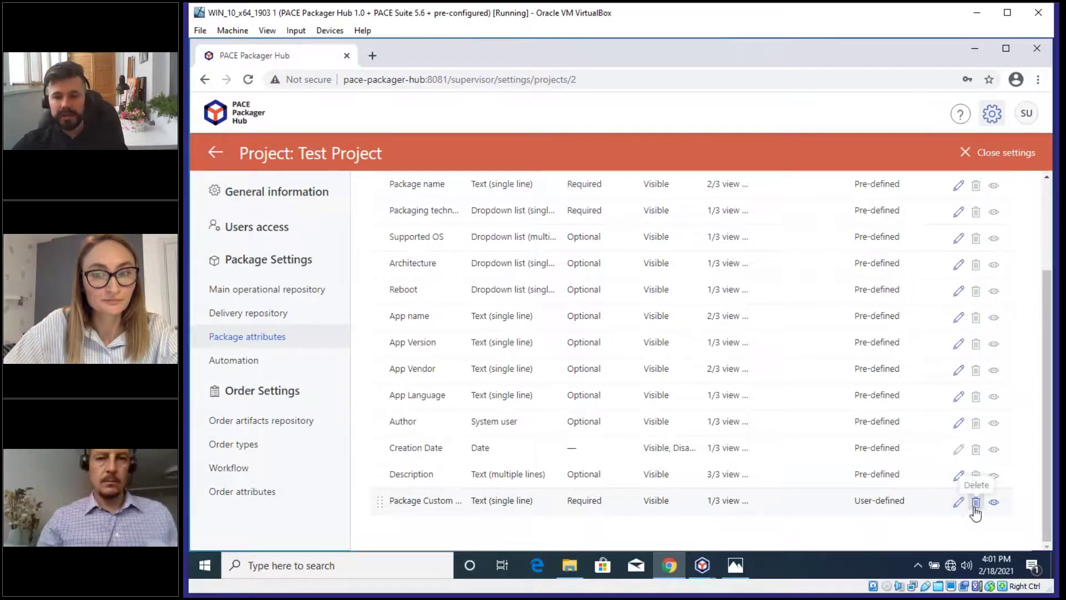
scroll(978, 421, up, 2)
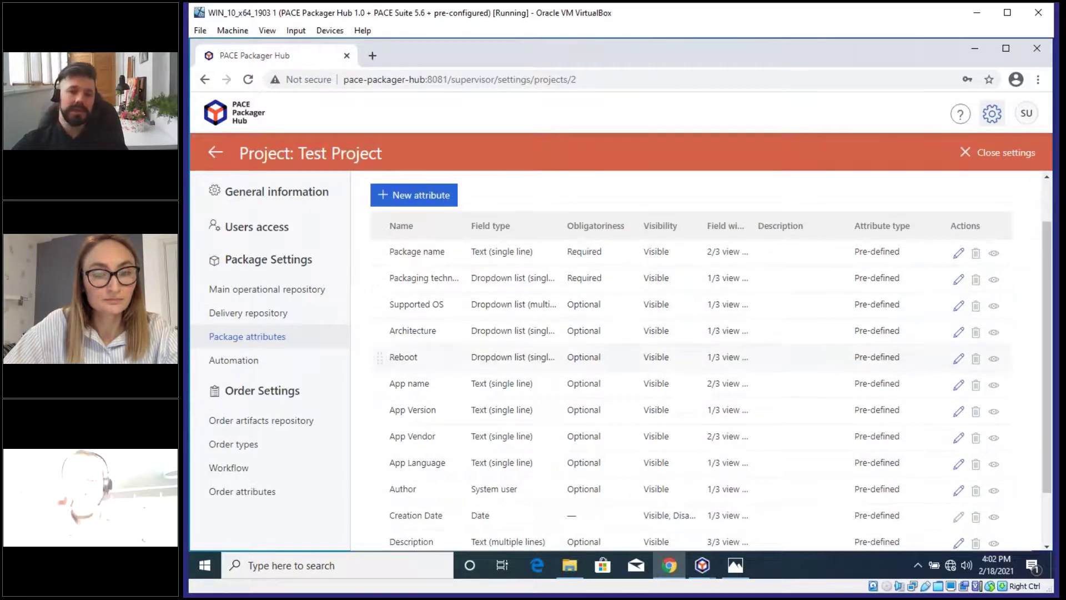
Step: Show the automation settings and examine the Test package command line with the variables available for its arguments
click(240, 362)
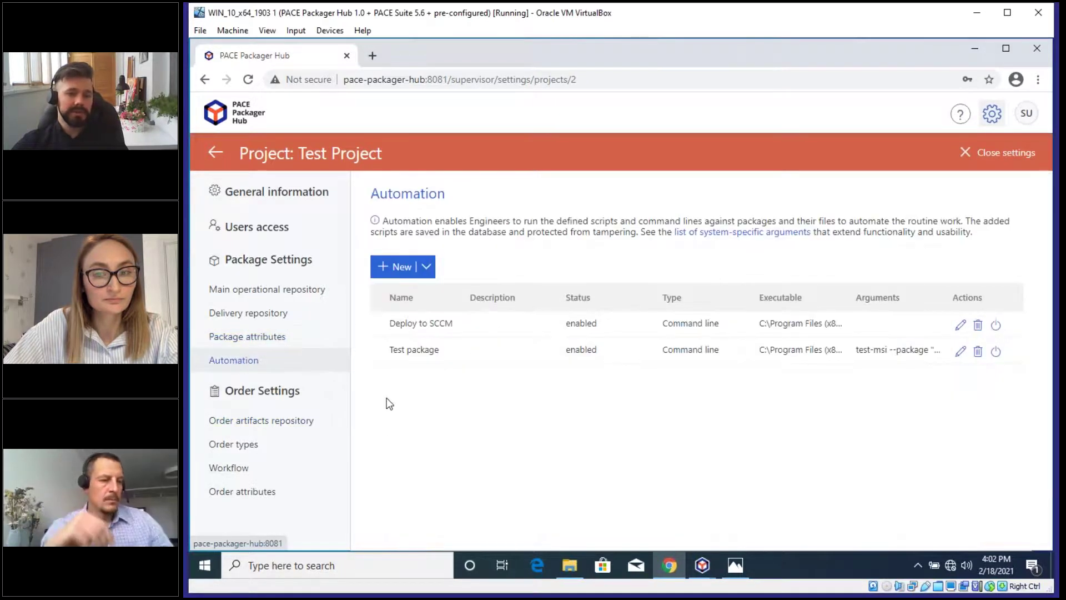
click(426, 269)
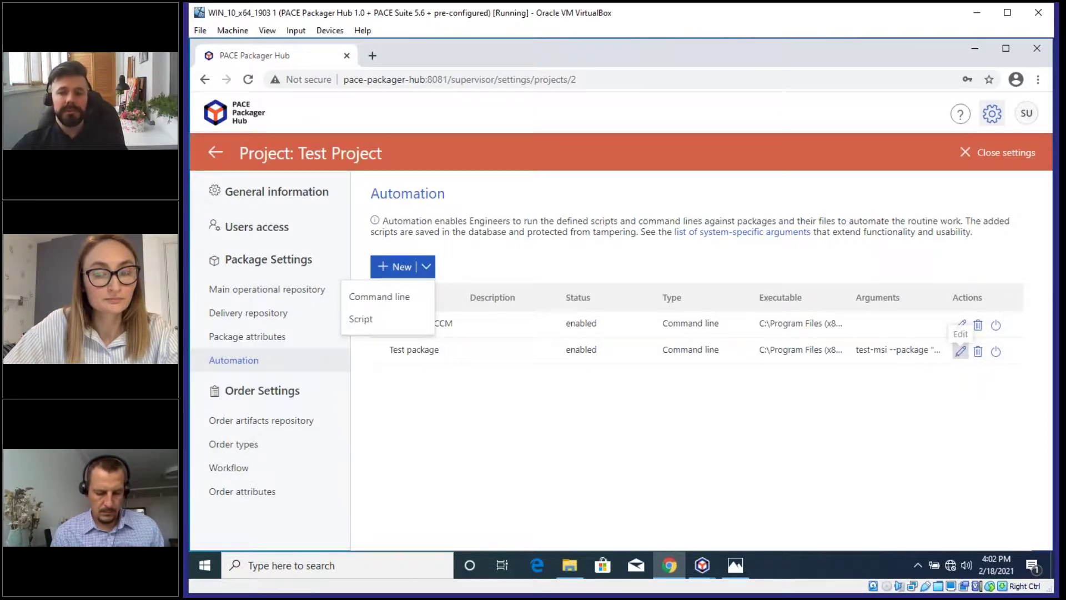
click(963, 354)
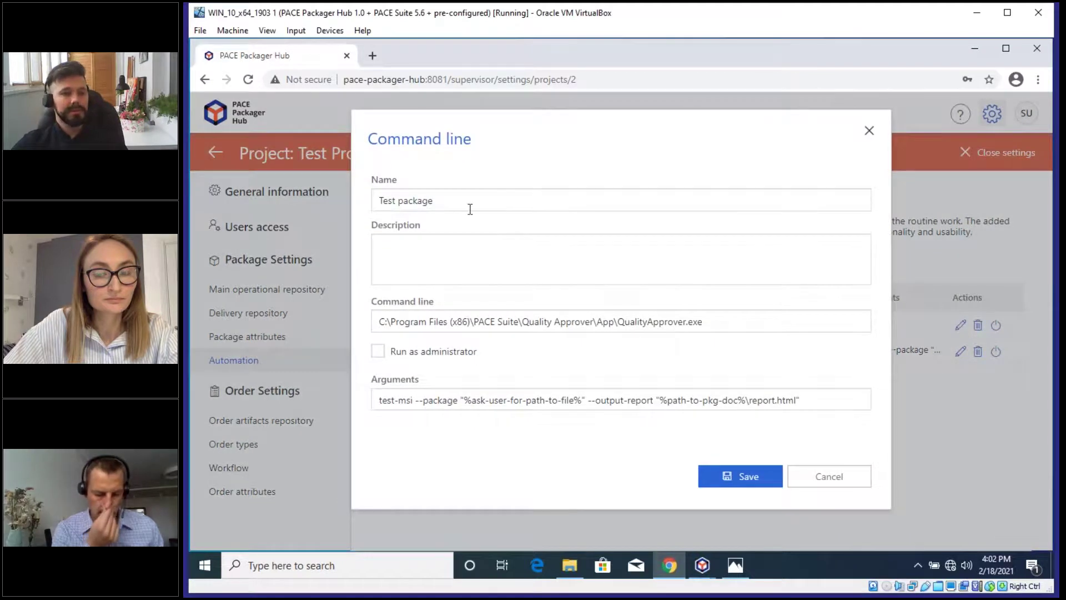
click(535, 263)
click(639, 322)
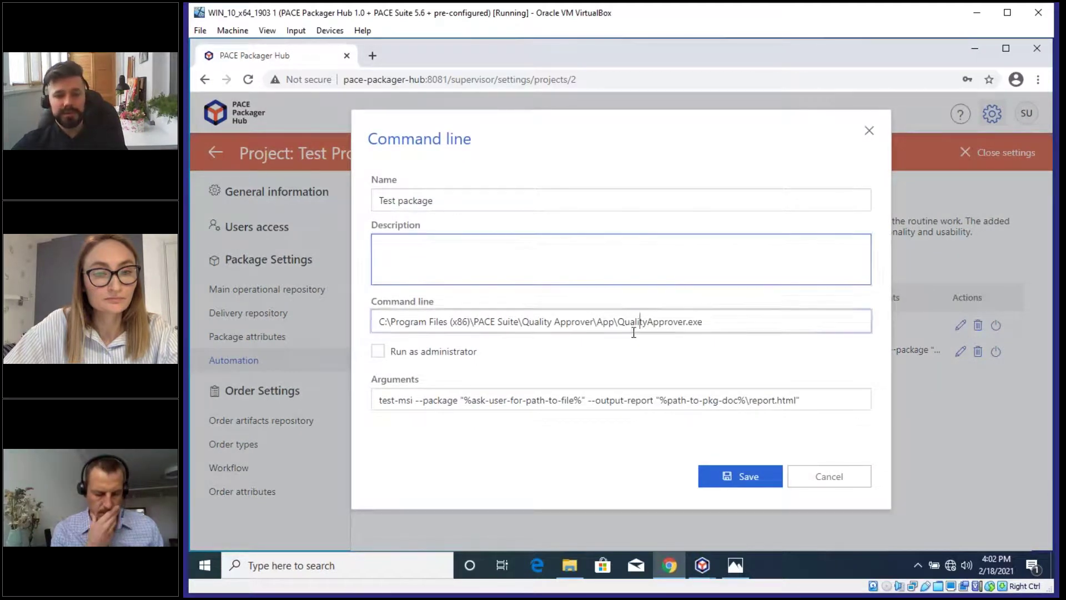
key(Tab)
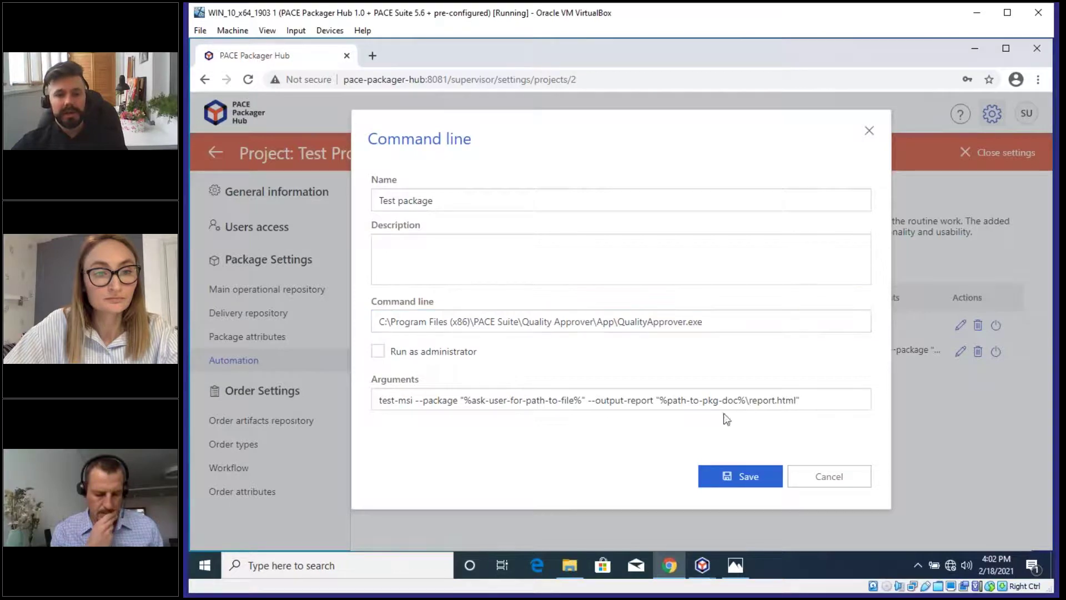
click(817, 400)
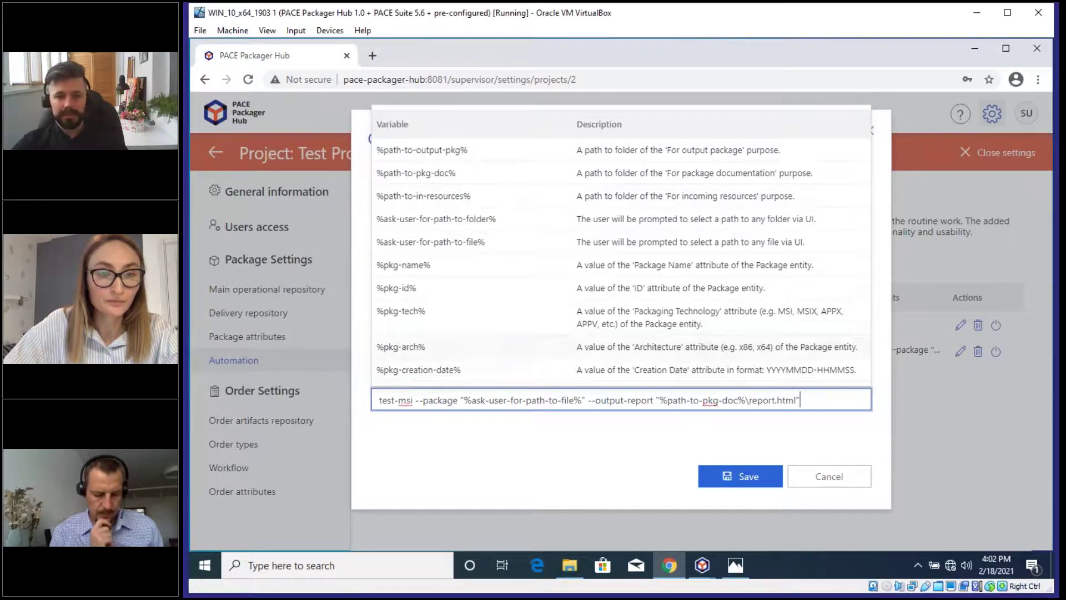
Step: Close the Test package command line without saving and show the project's order artifacts repository settings
click(836, 476)
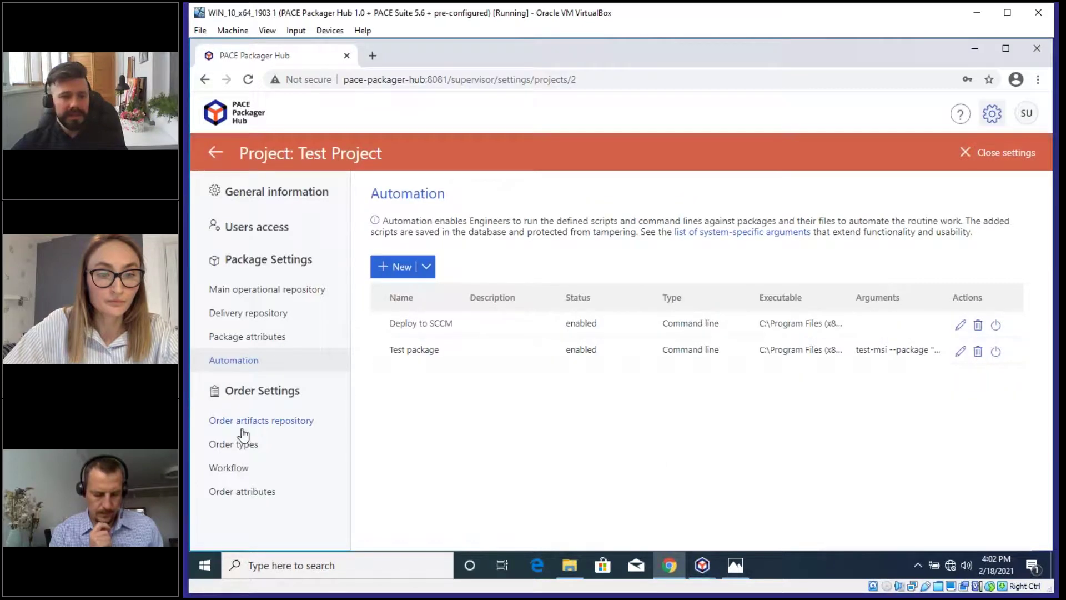
click(284, 421)
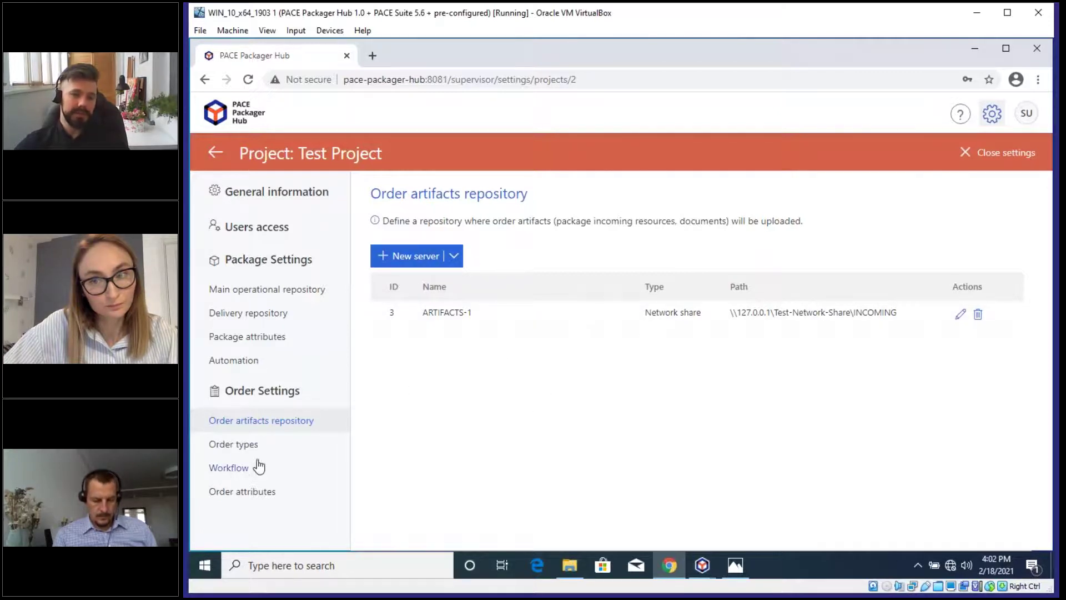
Step: Show the order types and examine the dependency settings of App Packaging and Bug Fix without saving changes
click(235, 448)
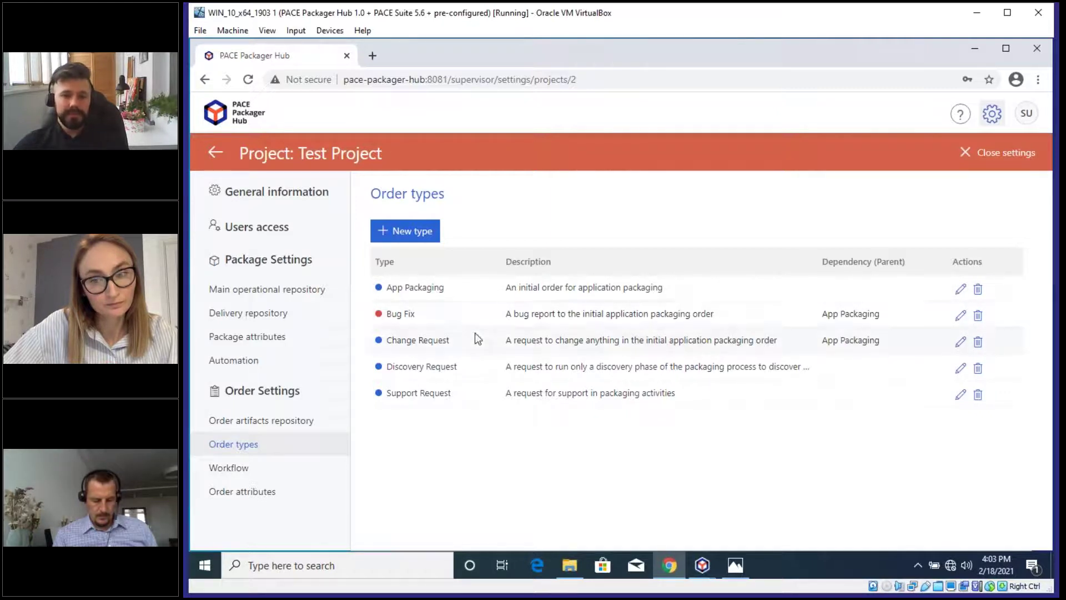
click(669, 289)
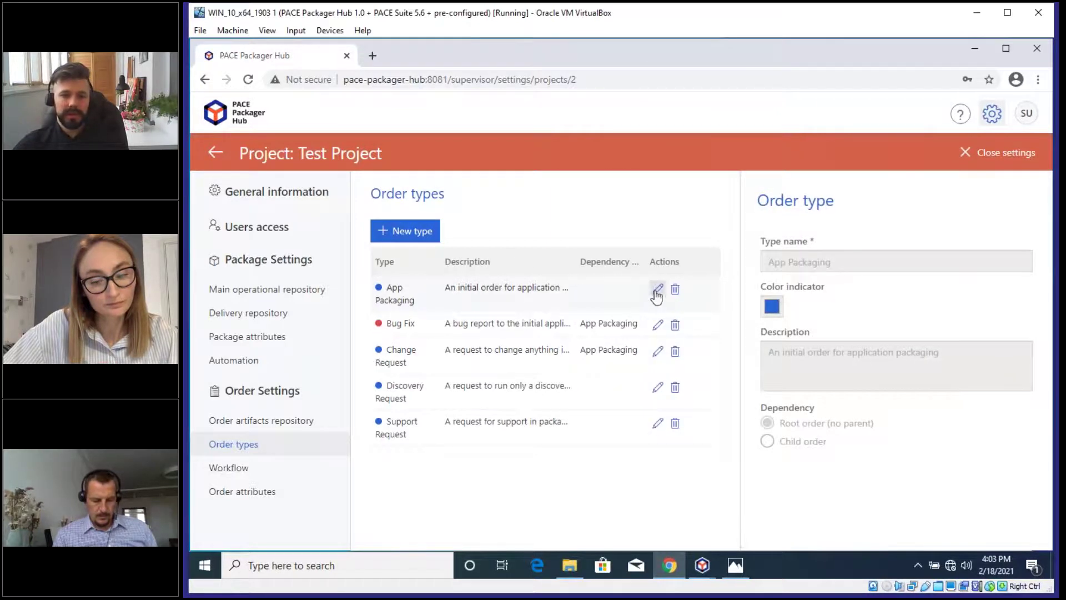
click(658, 289)
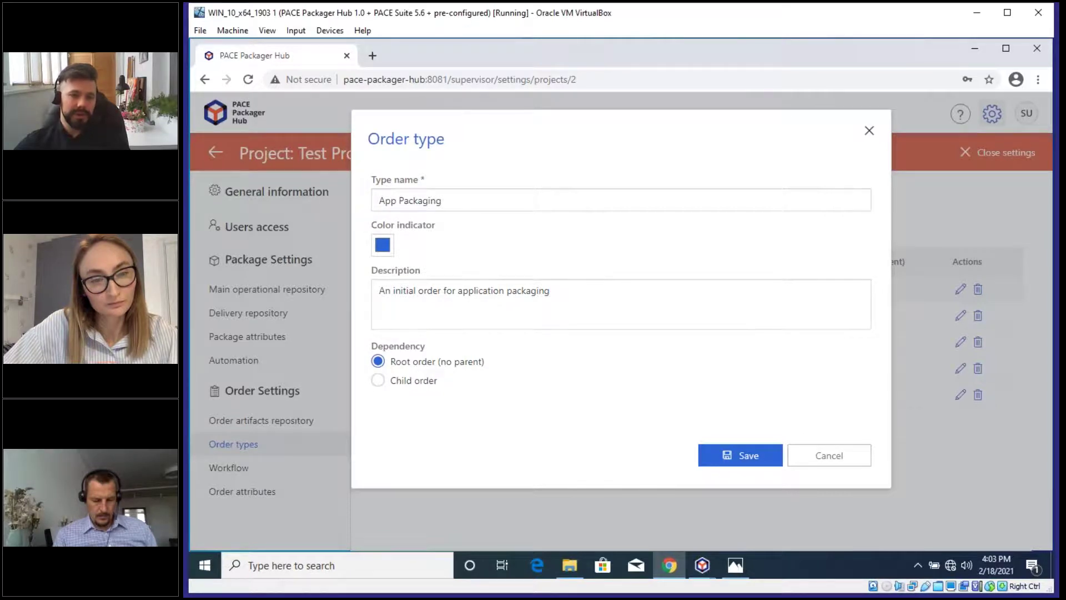
click(824, 458)
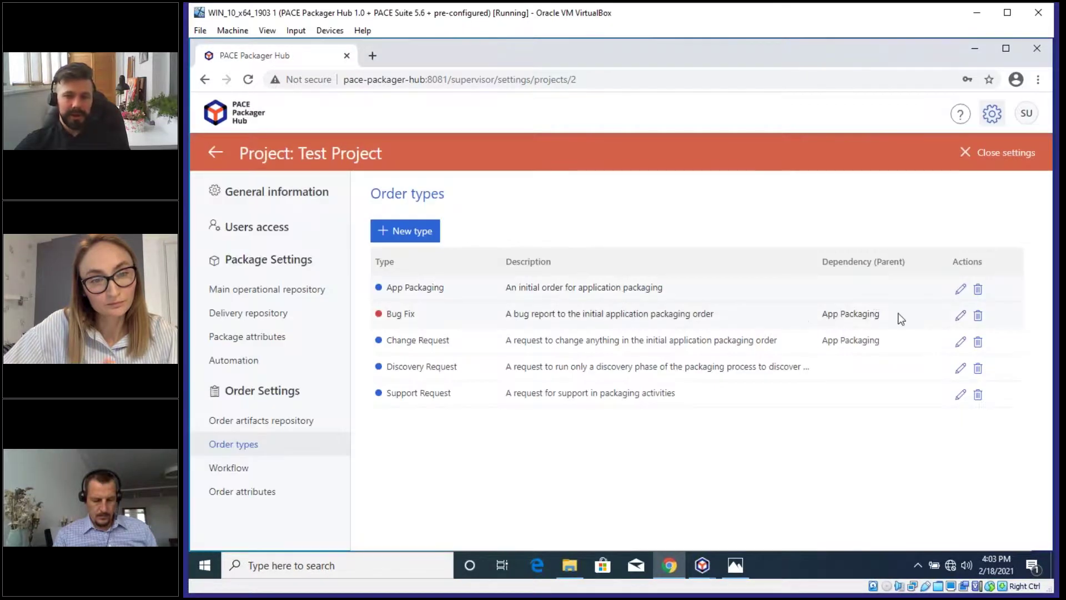
click(961, 315)
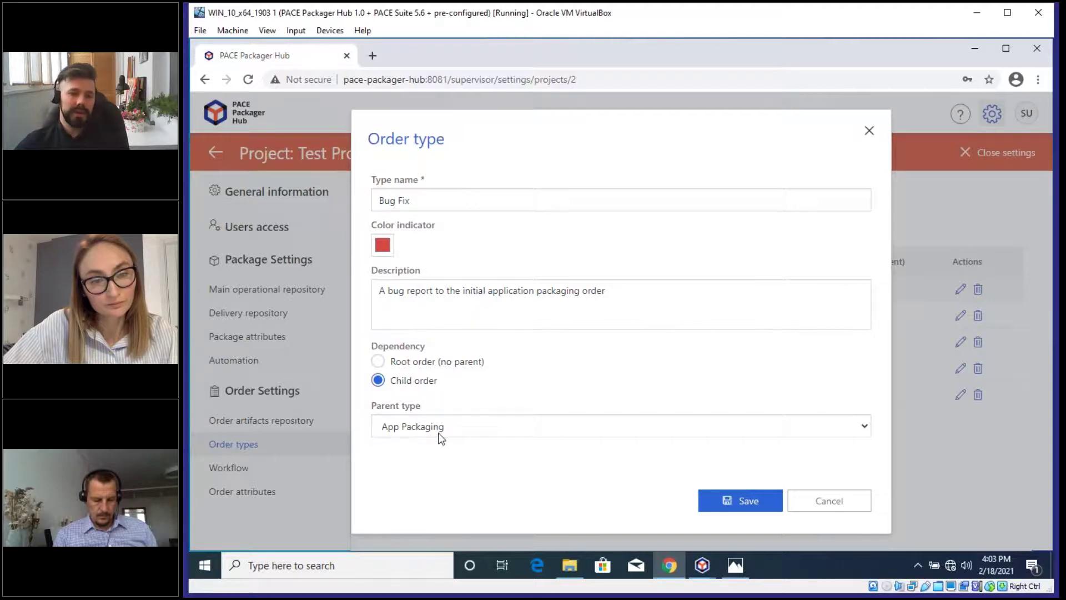
click(816, 500)
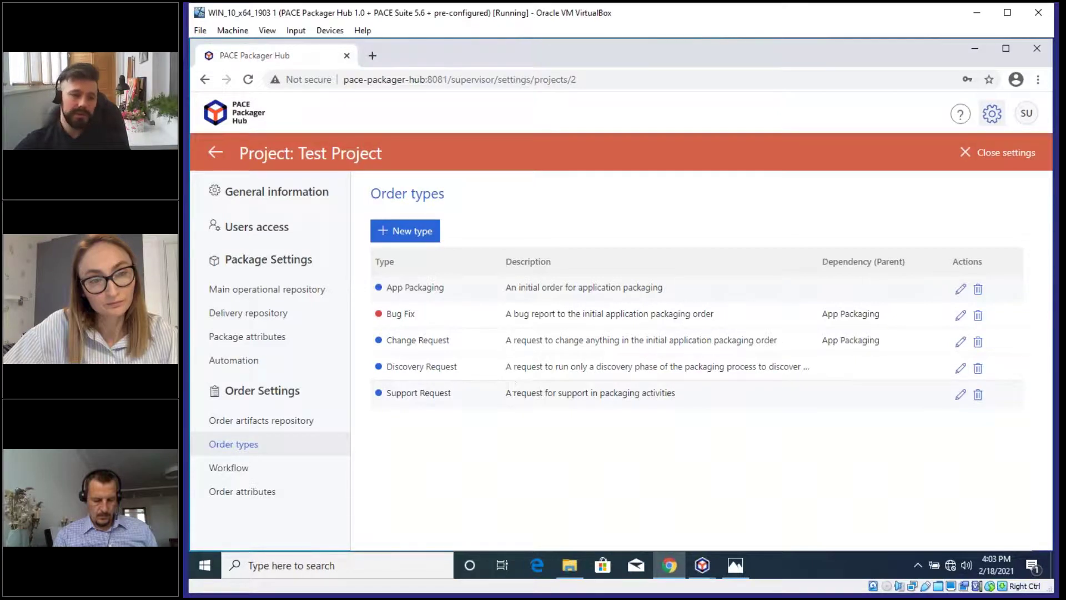
Step: Open the App Packaging workflow settings and examine the textual list of statuses, transitions and role permissions
click(242, 470)
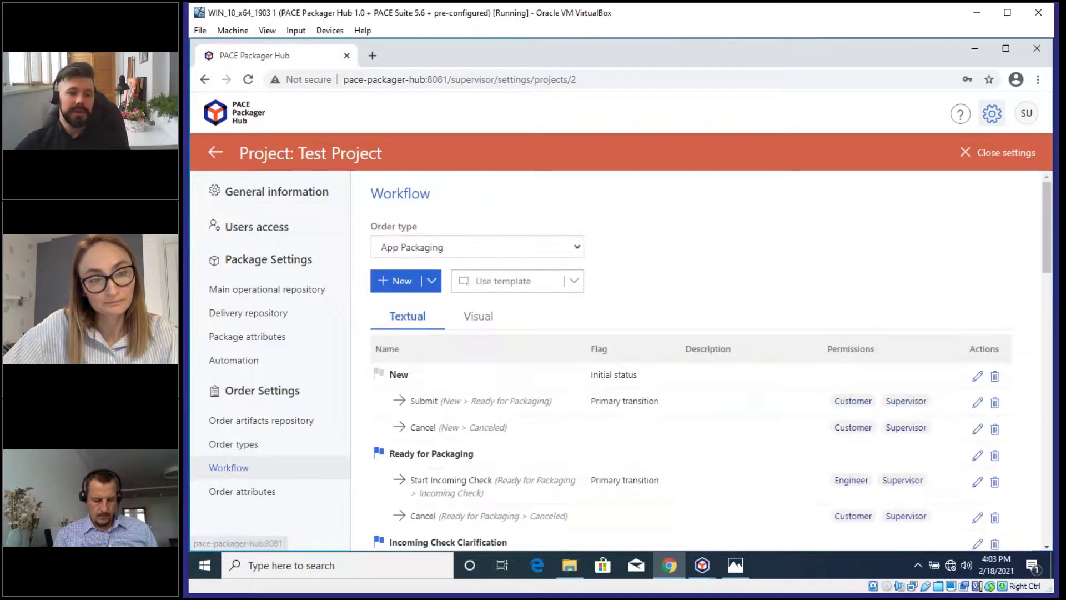
click(550, 245)
click(705, 333)
scroll(672, 350, down, 1)
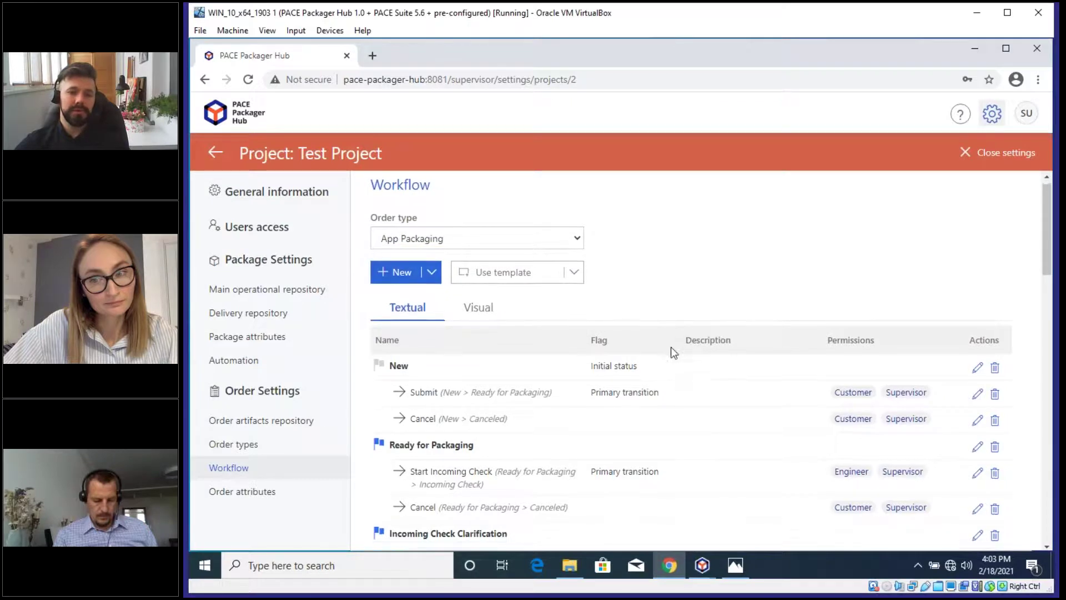
scroll(671, 361, down, 5)
scroll(671, 369, up, 6)
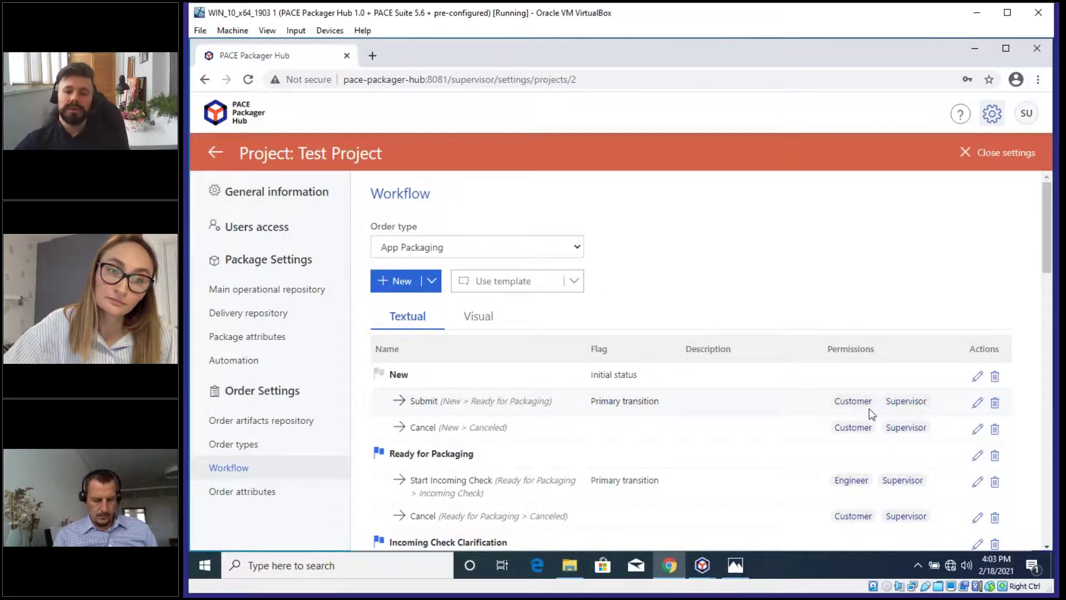
scroll(888, 408, down, 4)
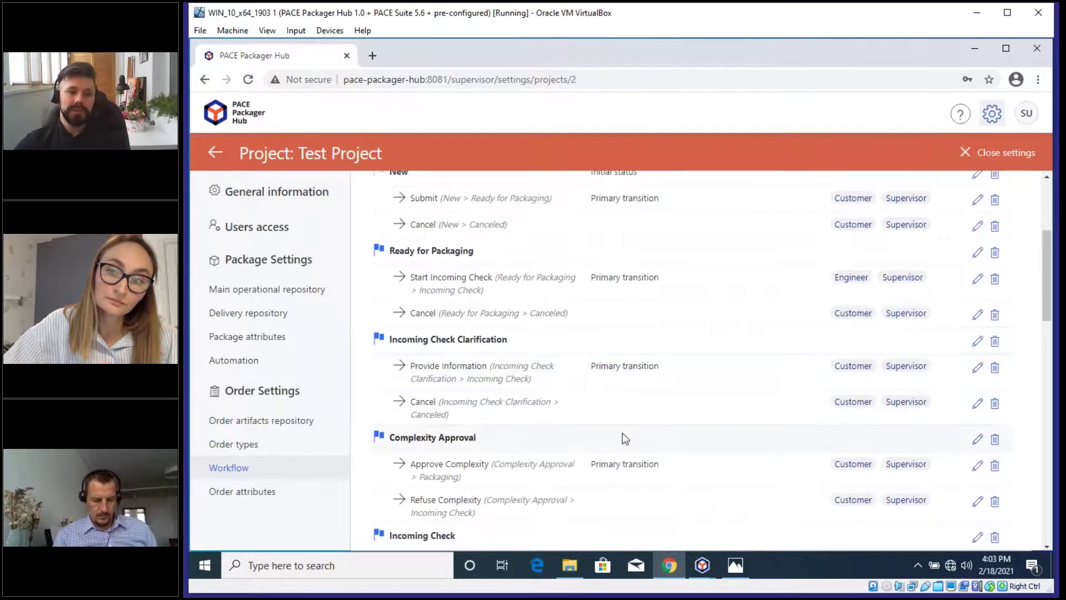
scroll(722, 430, up, 2)
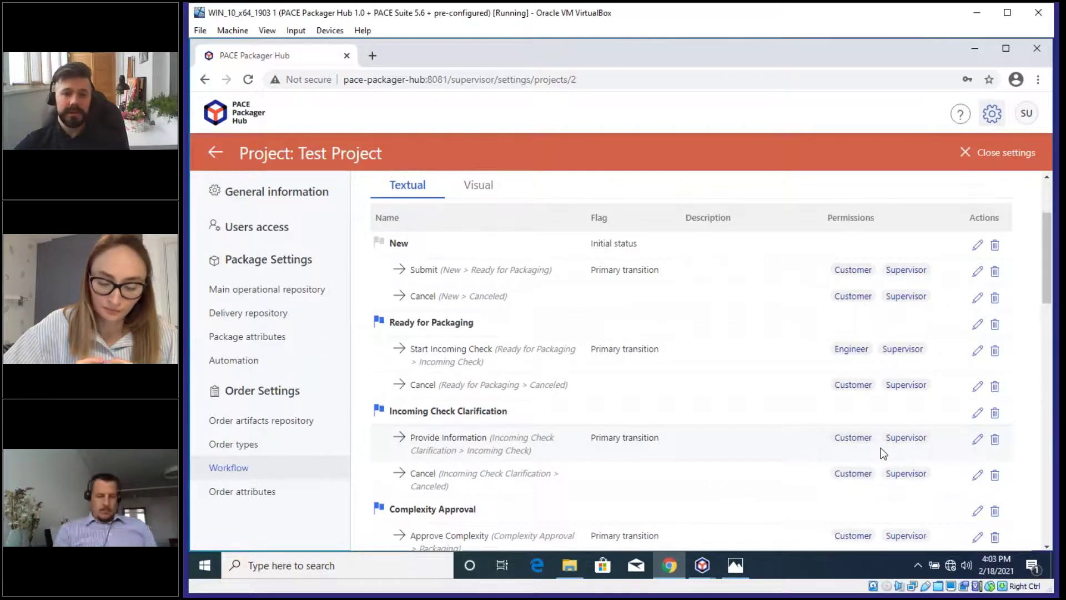
Step: Show the App Packaging workflow as a visual diagram and examine its chain of statuses
scroll(464, 322, up, 2)
click(491, 323)
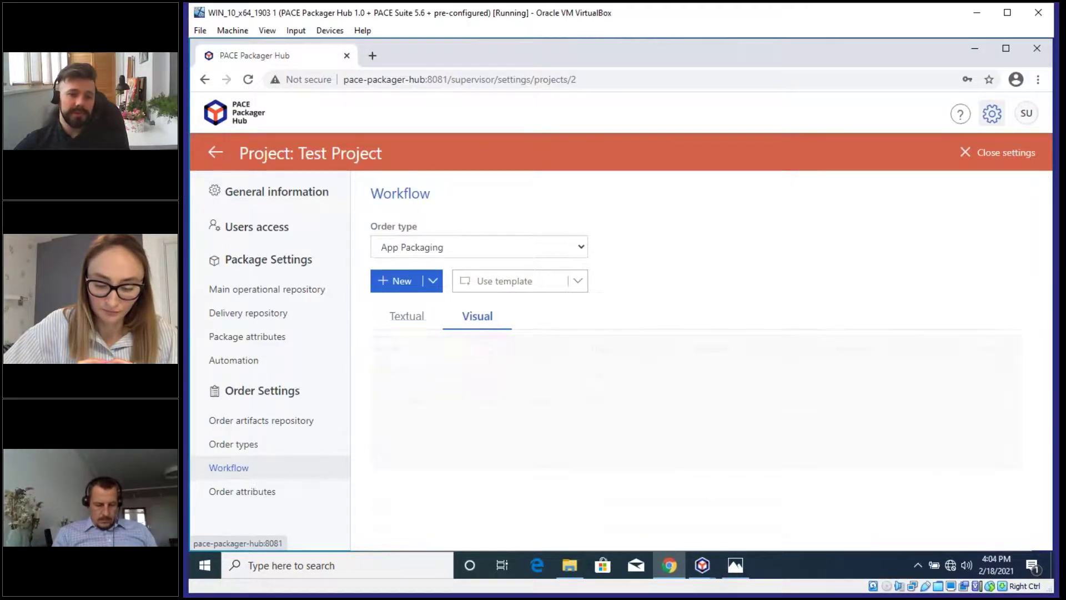
scroll(951, 405, down, 3)
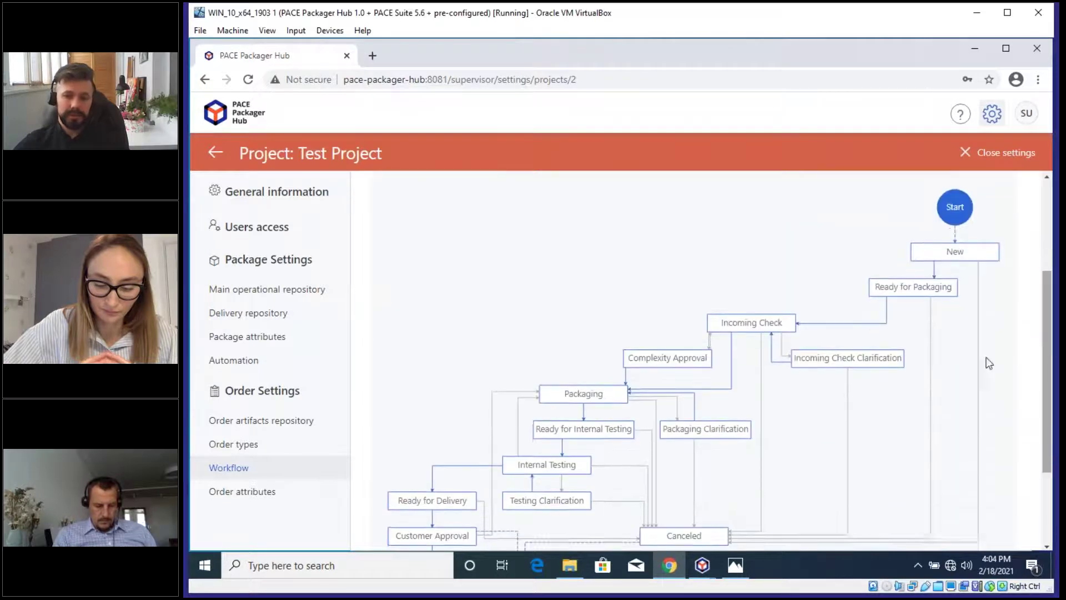
Step: Open the order attributes for App Packaging and examine the list of predefined and user-defined fields
click(260, 493)
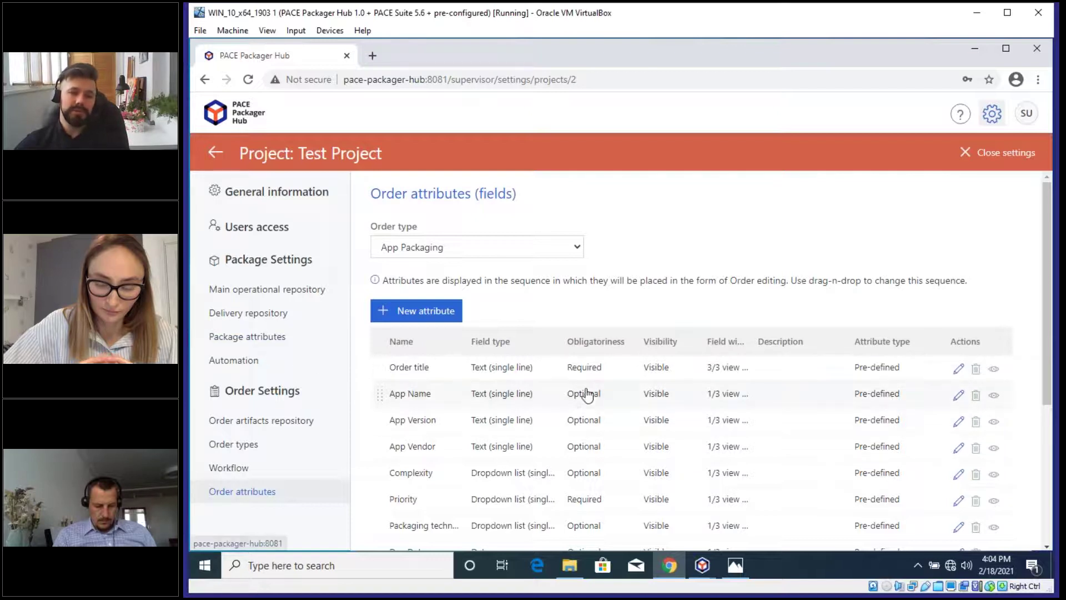
scroll(802, 386, down, 4)
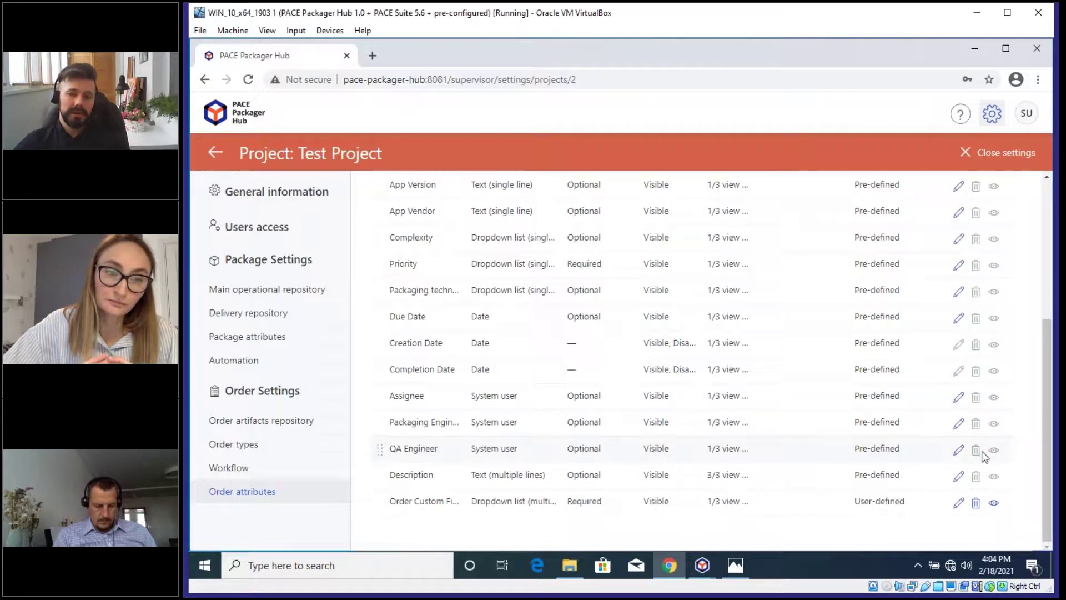
scroll(802, 441, up, 4)
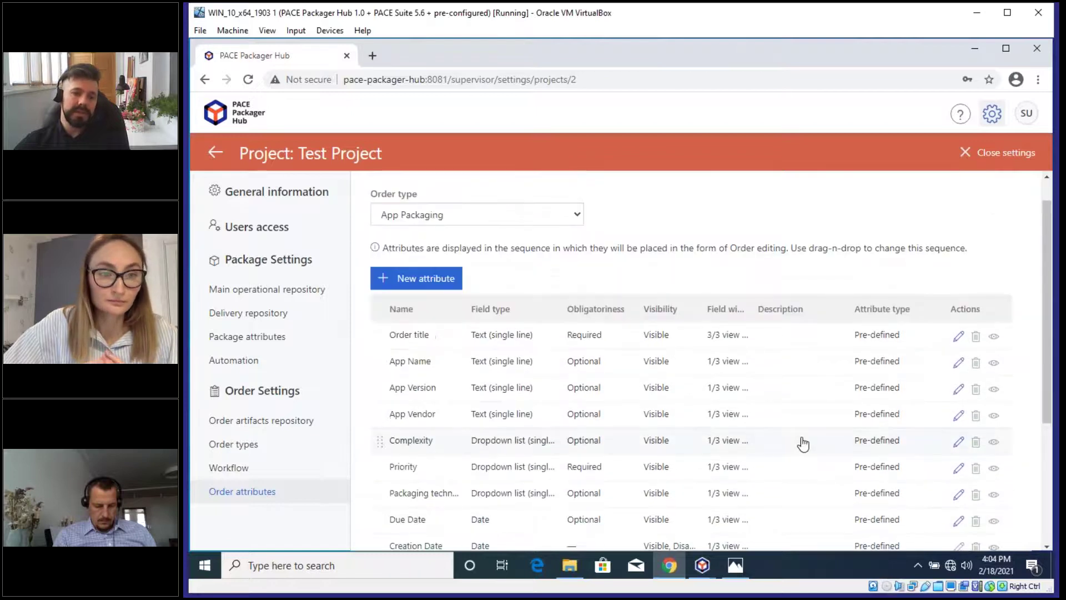